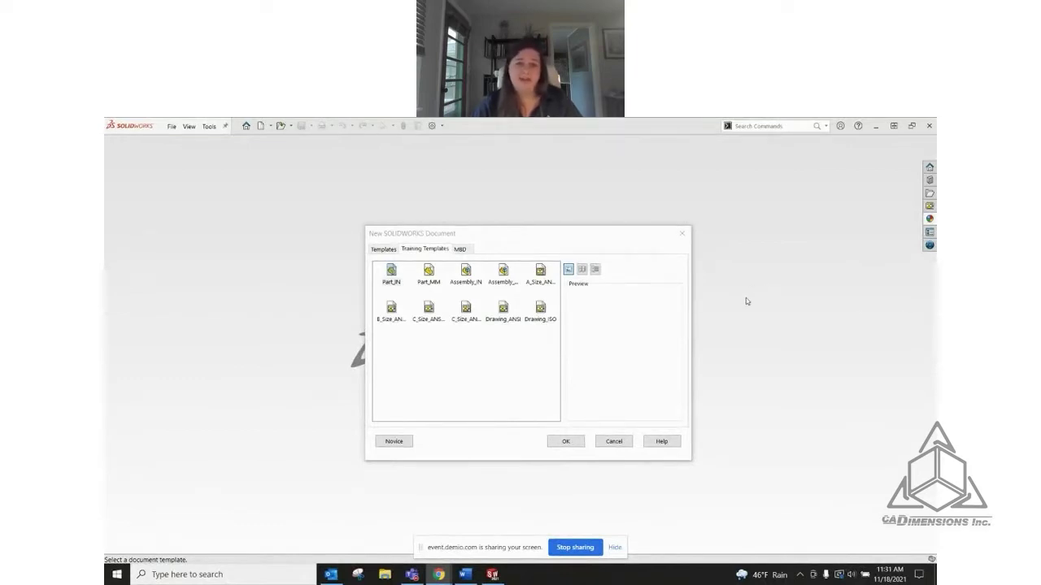
# Create a new part from the Part_IN training template and open a sketch on the Top Plane
pyautogui.click(392, 272)
pyautogui.click(569, 449)
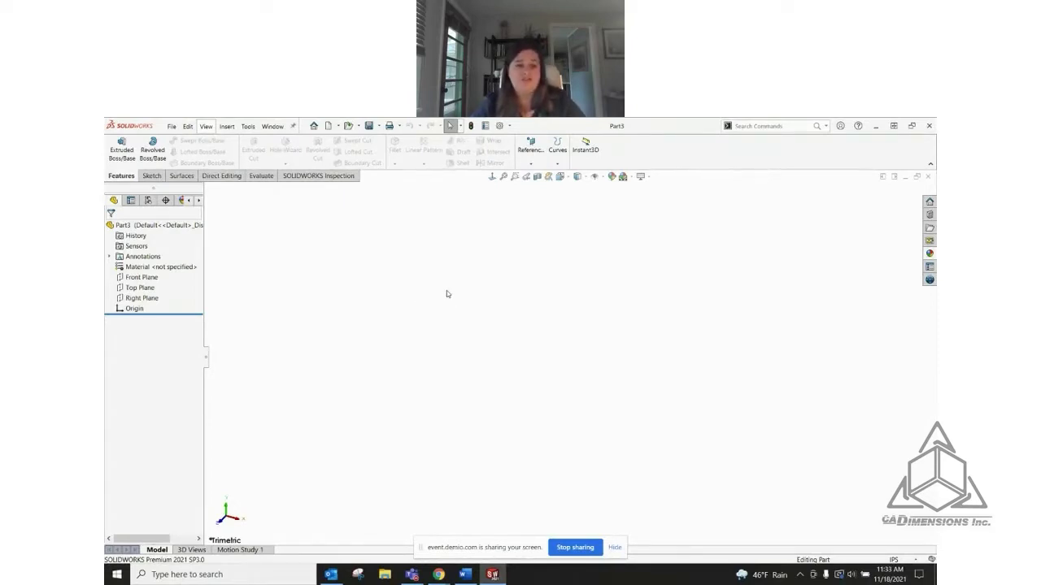
pyautogui.click(145, 288)
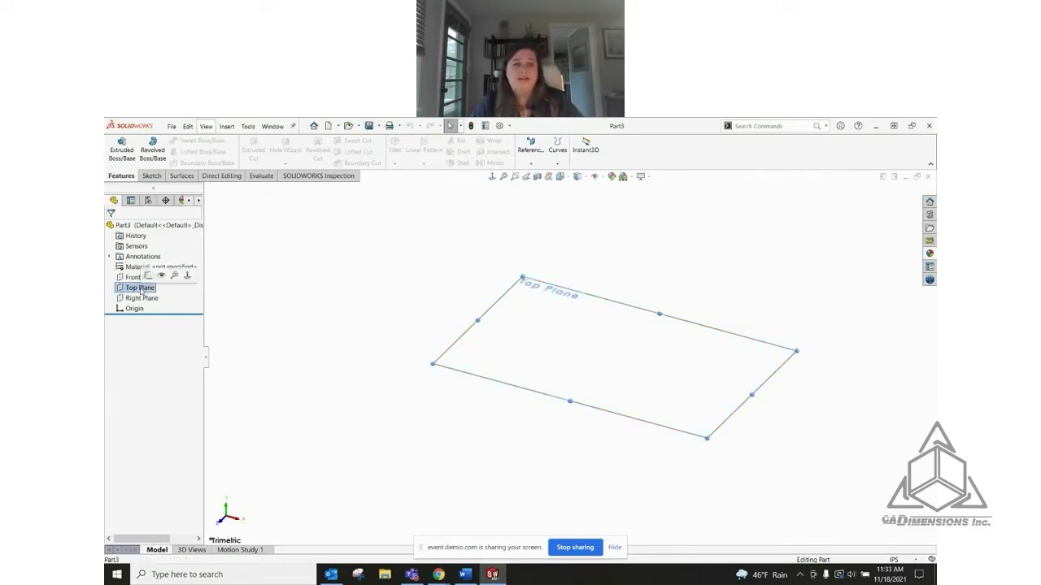
pyautogui.click(149, 277)
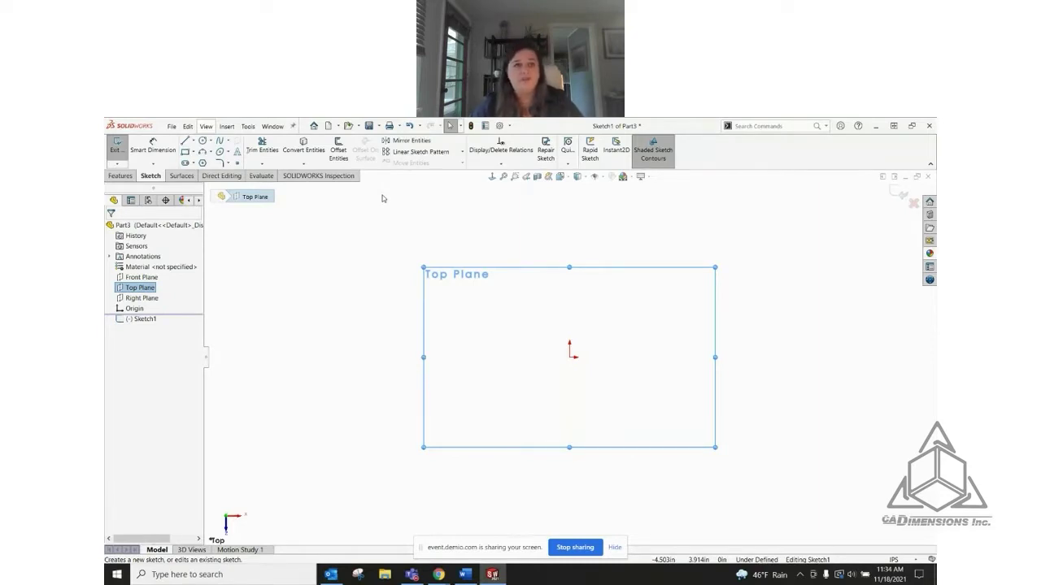
# Sketch a circle centred on the origin and dimension its diameter to 1 in
pyautogui.click(202, 141)
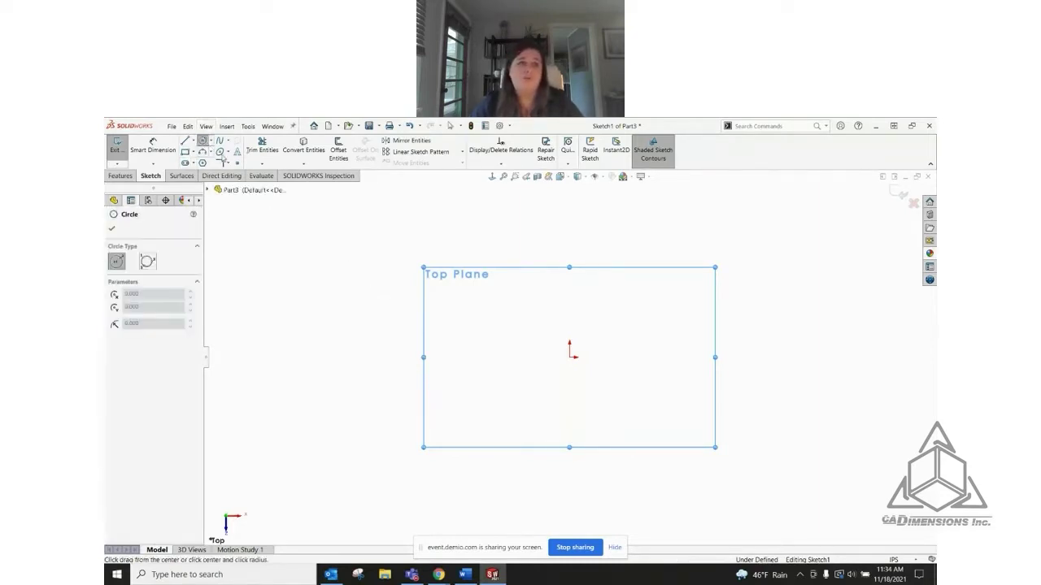
pyautogui.click(569, 356)
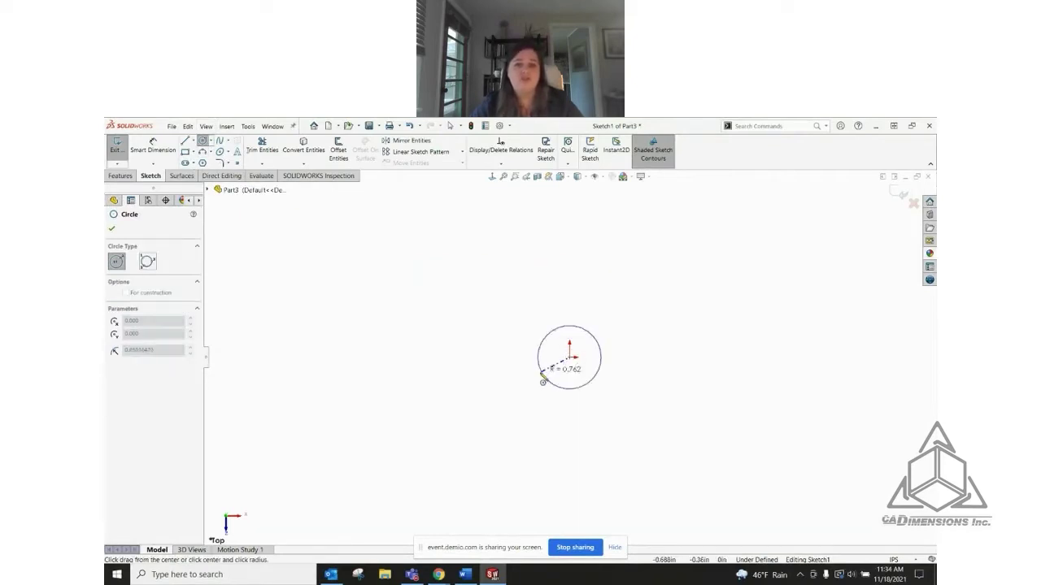
pyautogui.click(528, 382)
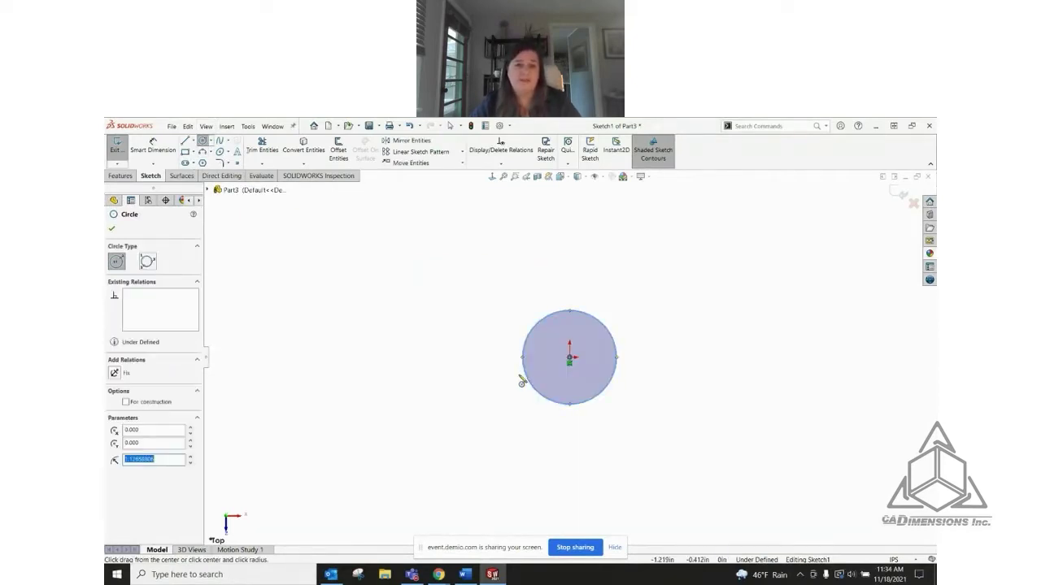
pyautogui.click(152, 145)
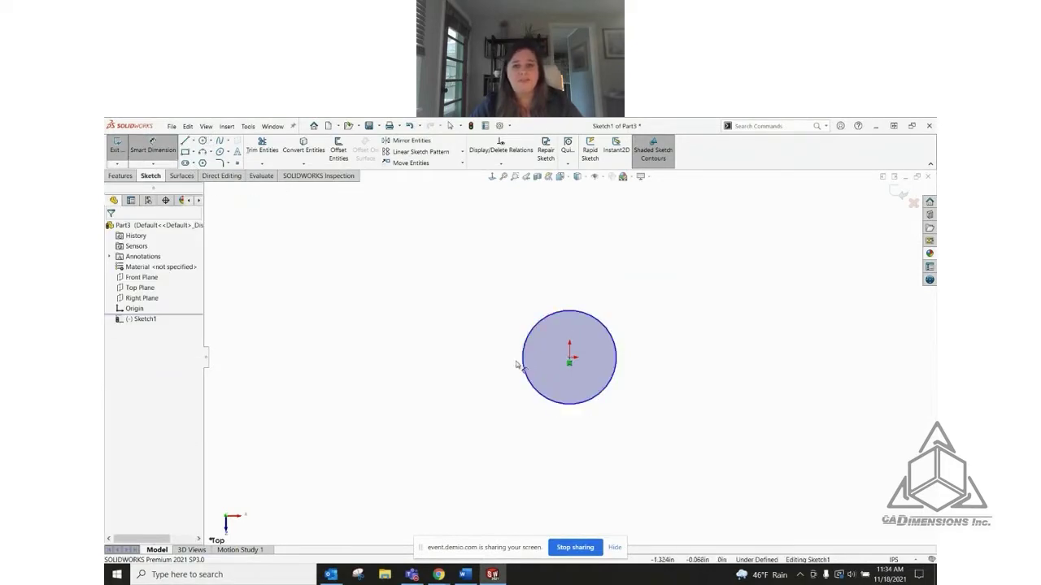
pyautogui.click(524, 370)
pyautogui.click(478, 358)
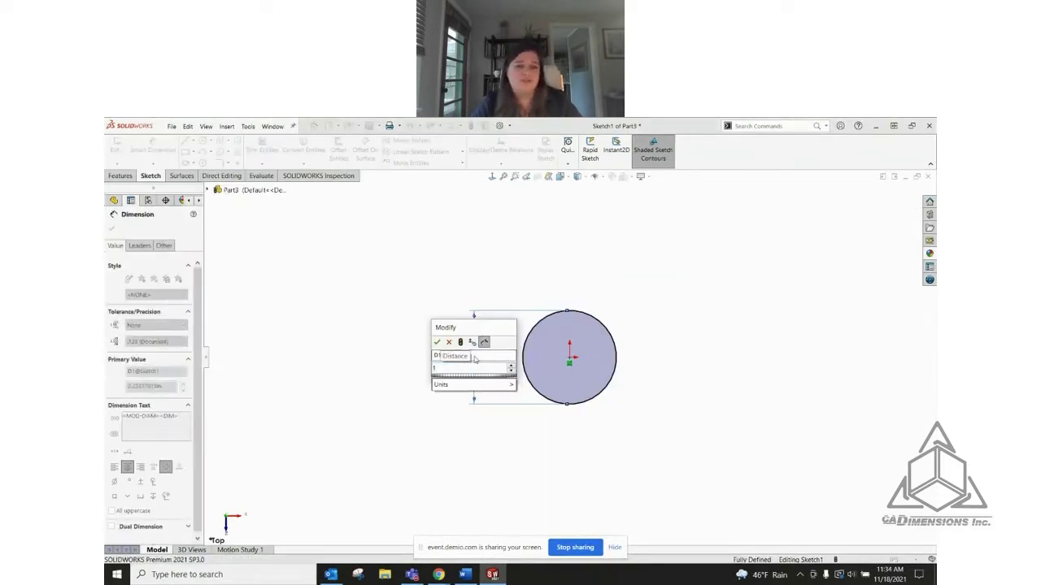
pyautogui.press('Return')
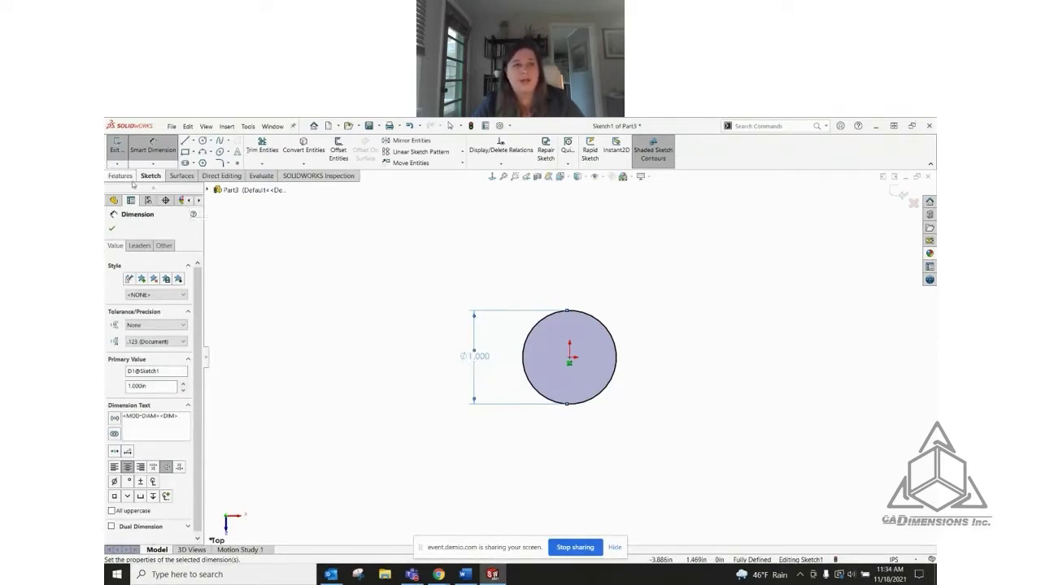
# Extrude the circle as a blind boss with a depth of 15 in
pyautogui.click(131, 177)
pyautogui.click(122, 147)
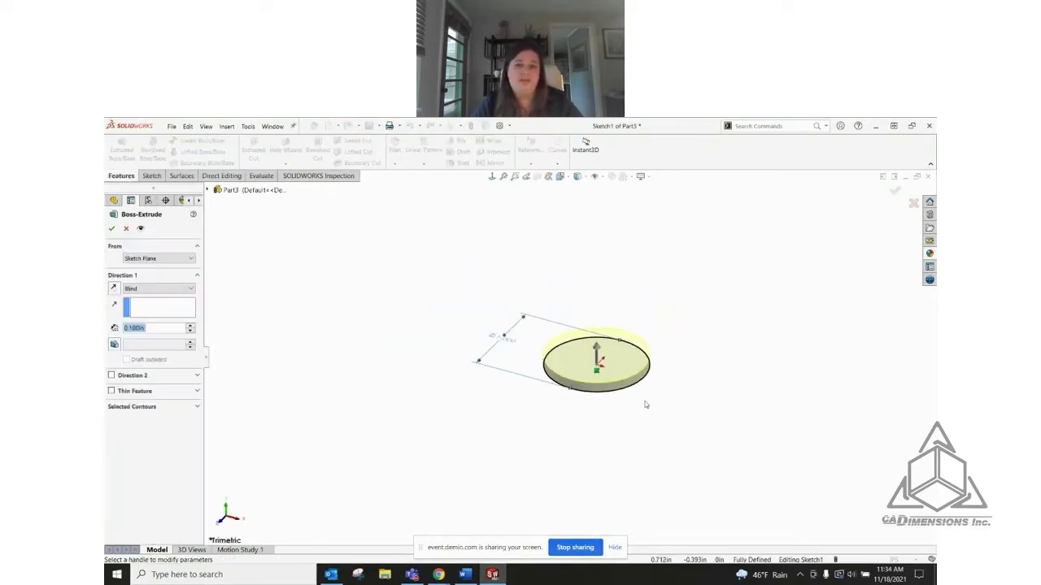
pyautogui.scroll(5, 650, 301)
pyautogui.scroll(-2, 657, 239)
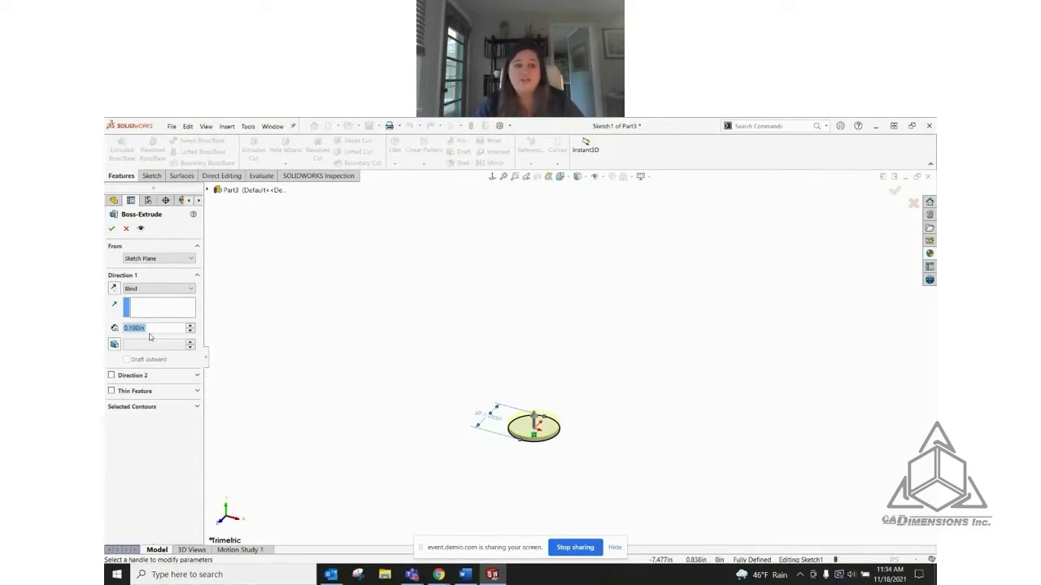
pyautogui.write('15')
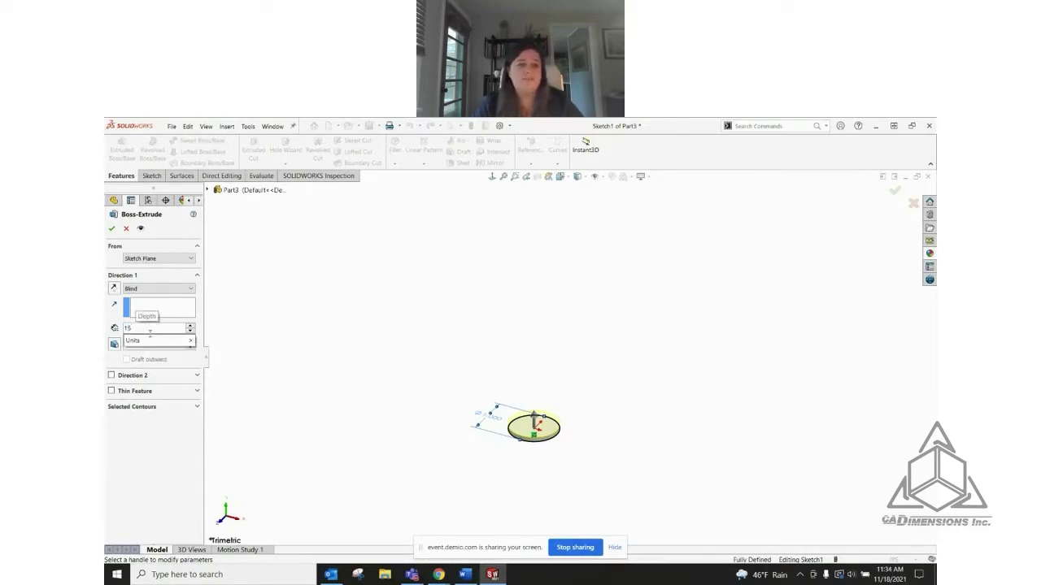
pyautogui.press('Return')
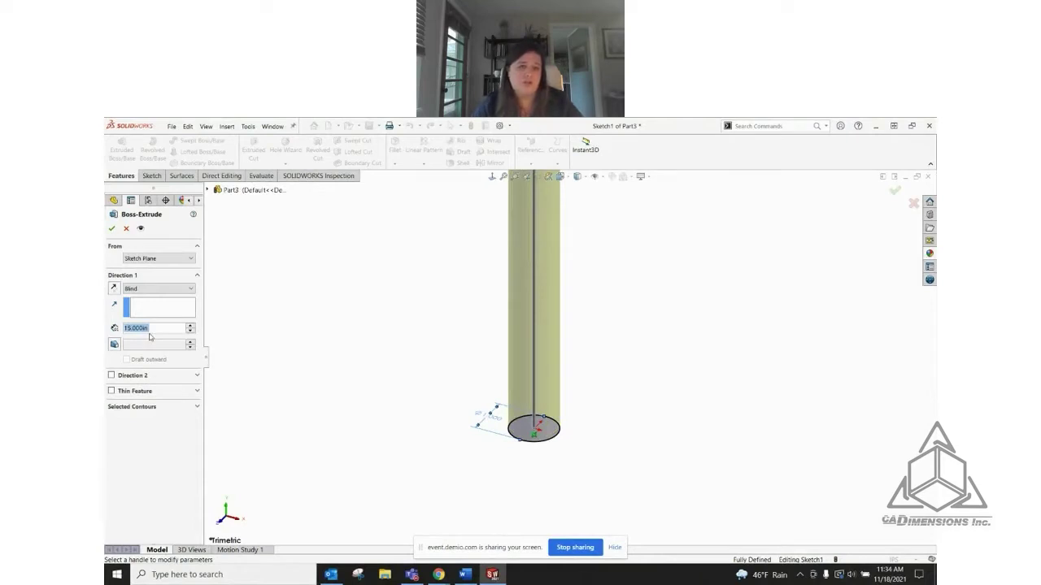
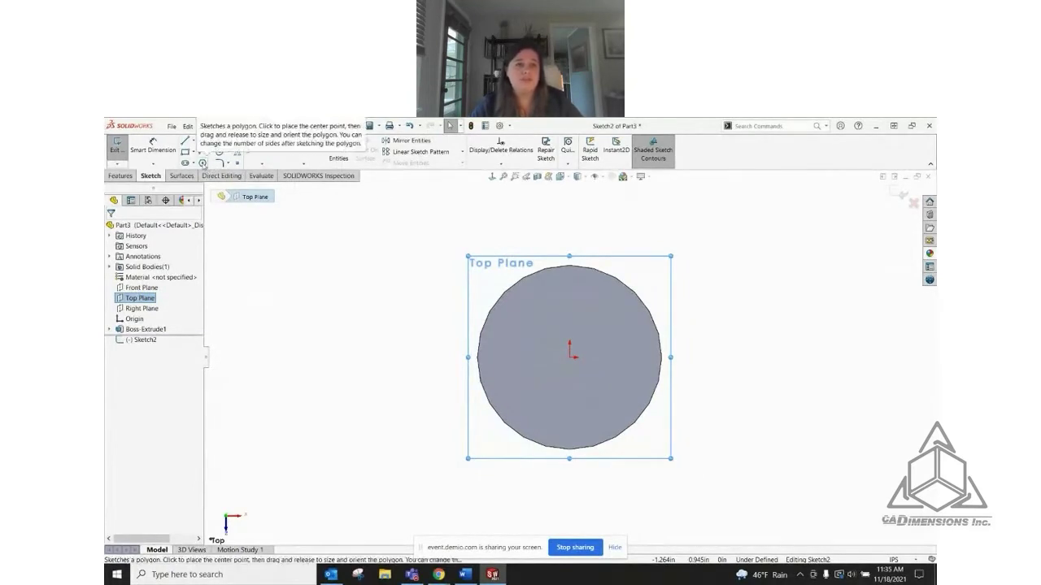
# Sketch a 12-sided polygon centred on the origin around the cylinder, with an inscribed circle about 2.51 in in diameter
pyautogui.click(203, 163)
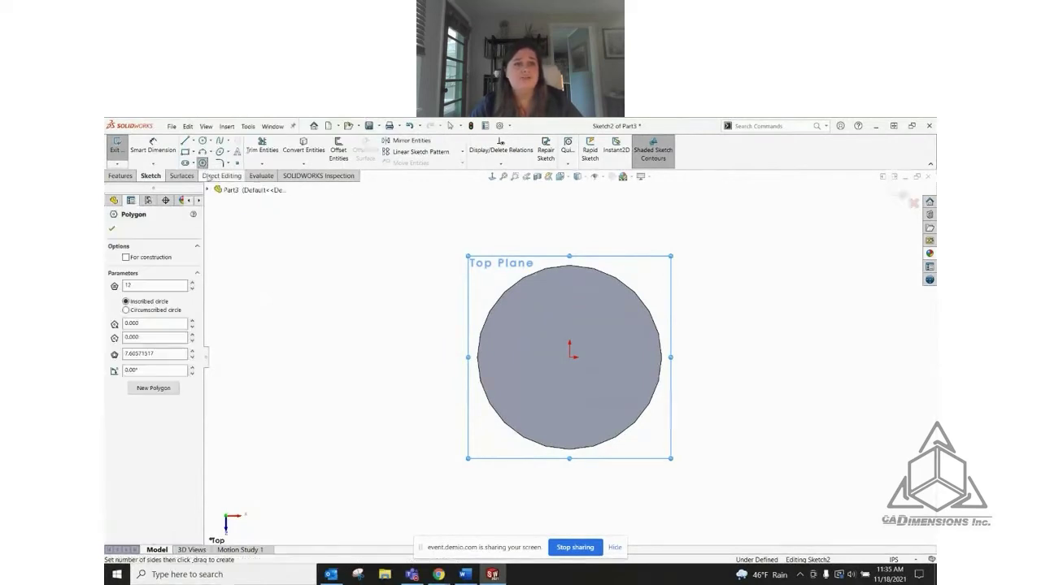
pyautogui.click(142, 285)
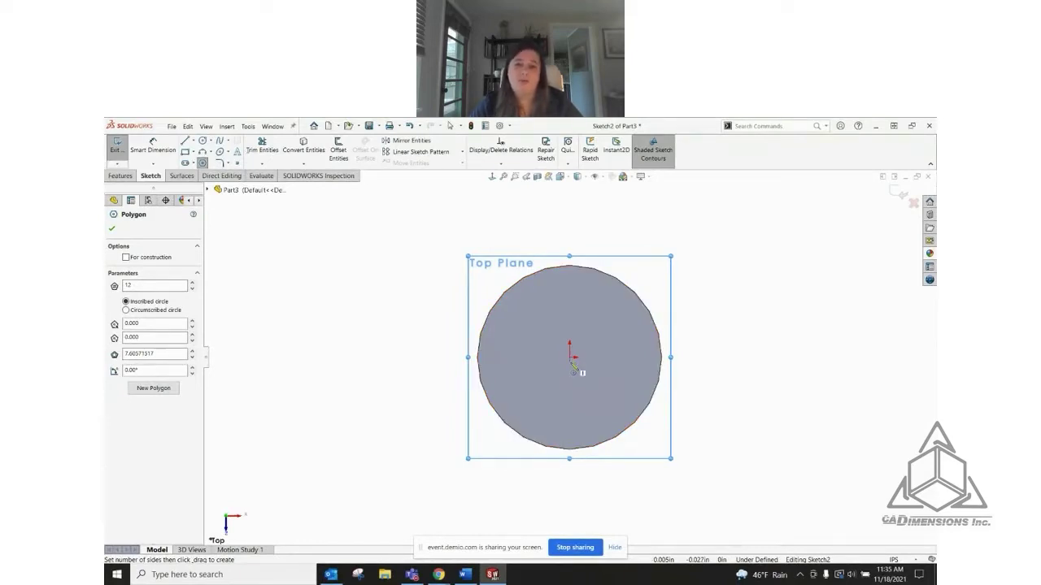
pyautogui.moveTo(570, 358); pyautogui.dragTo(454, 405)
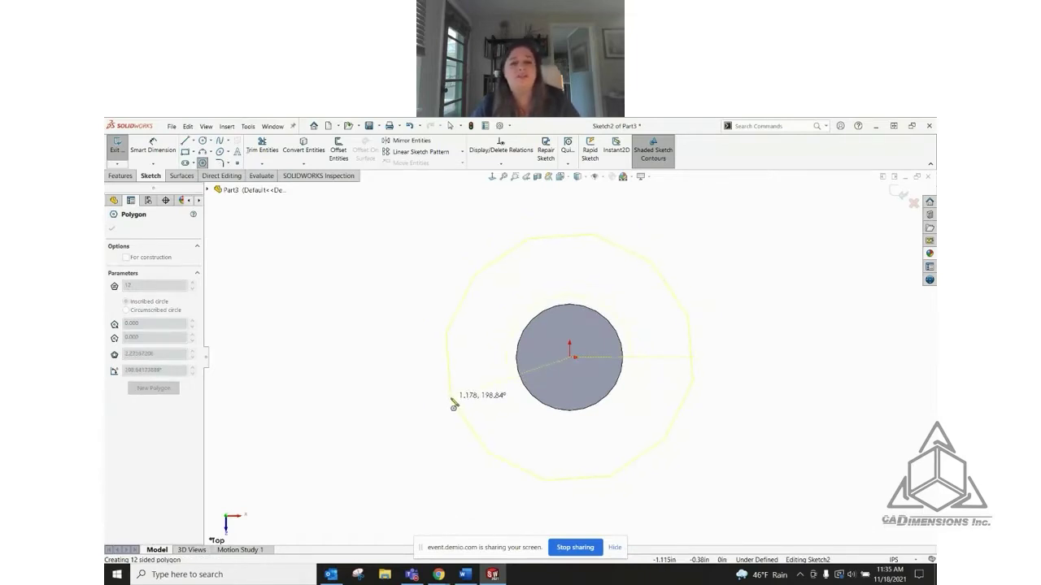
pyautogui.moveTo(454, 405)
pyautogui.mouseDown()
pyautogui.moveTo(448, 371)
pyautogui.moveTo(432, 364)
pyautogui.mouseUp()
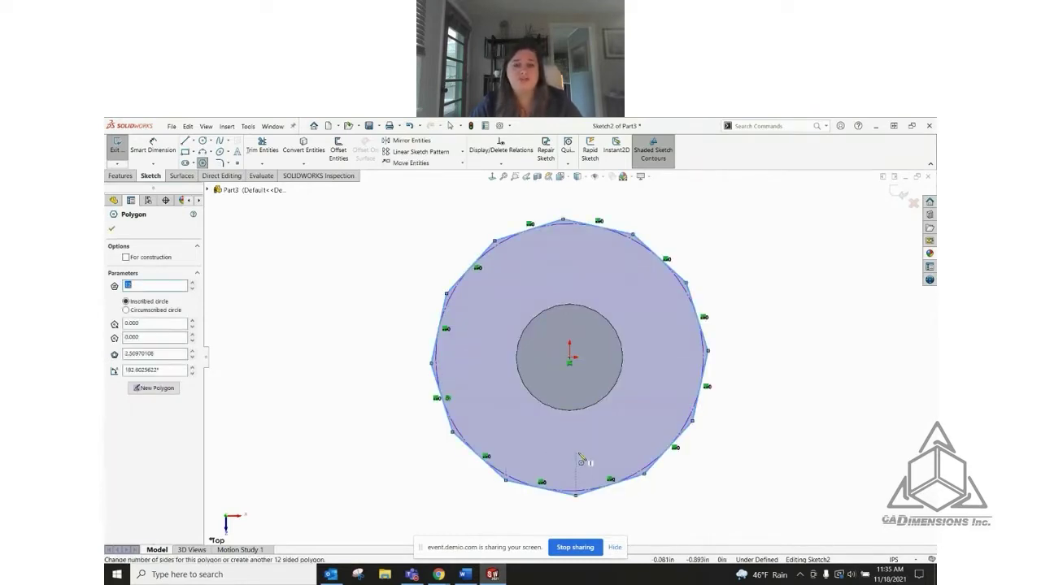
pyautogui.press('Escape')
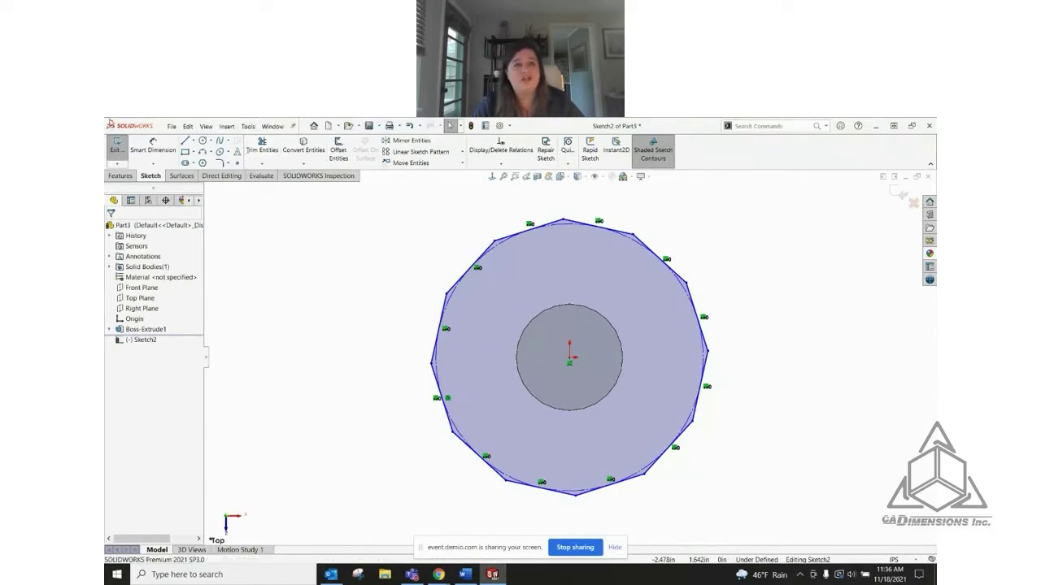
# Dimension the polygon's inscribed construction circle to a diameter of 2.5 in
pyautogui.click(152, 148)
pyautogui.click(446, 298)
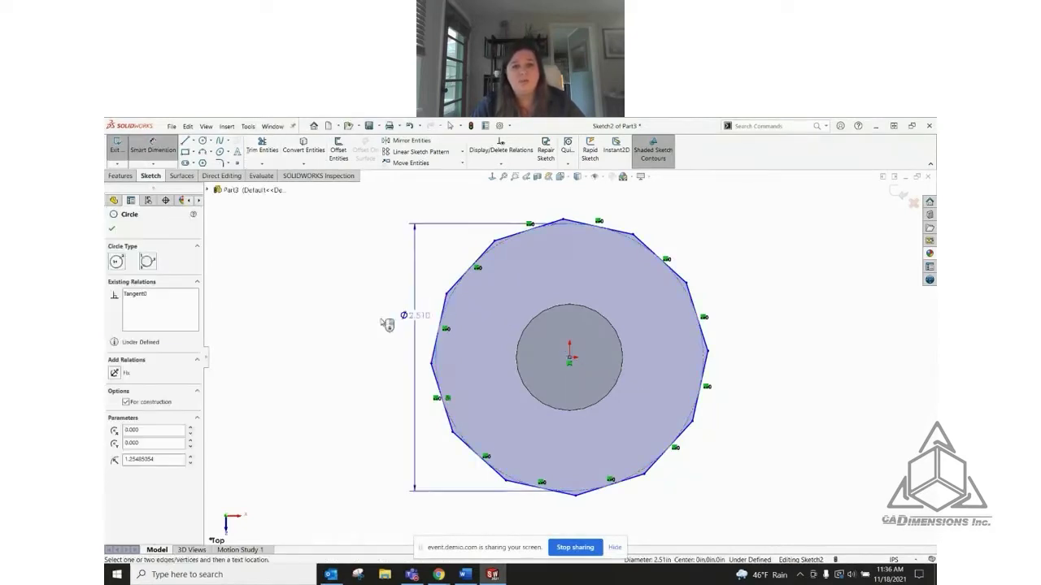
pyautogui.click(369, 337)
pyautogui.write('2.5')
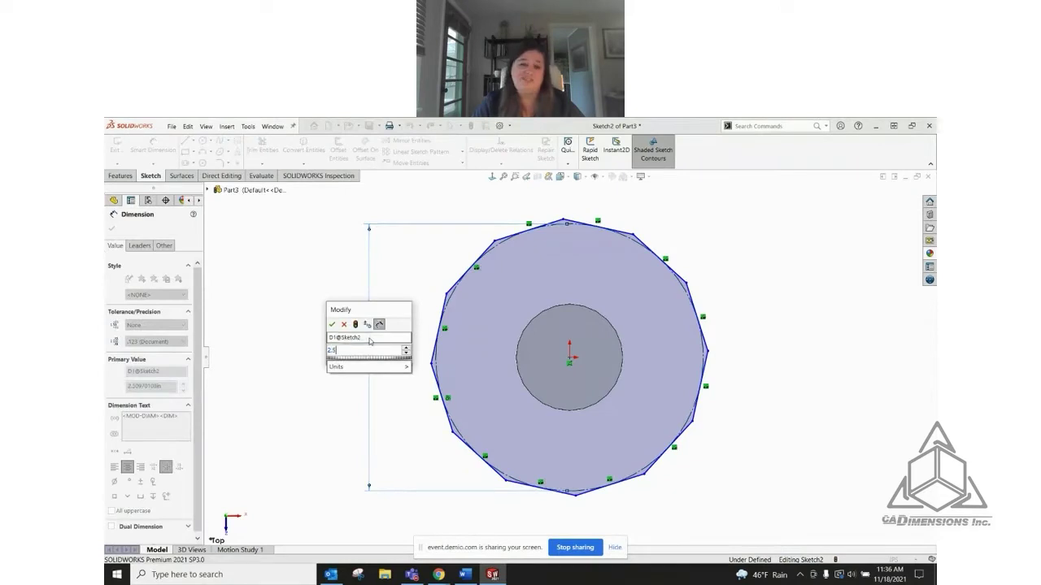
pyautogui.press('Return')
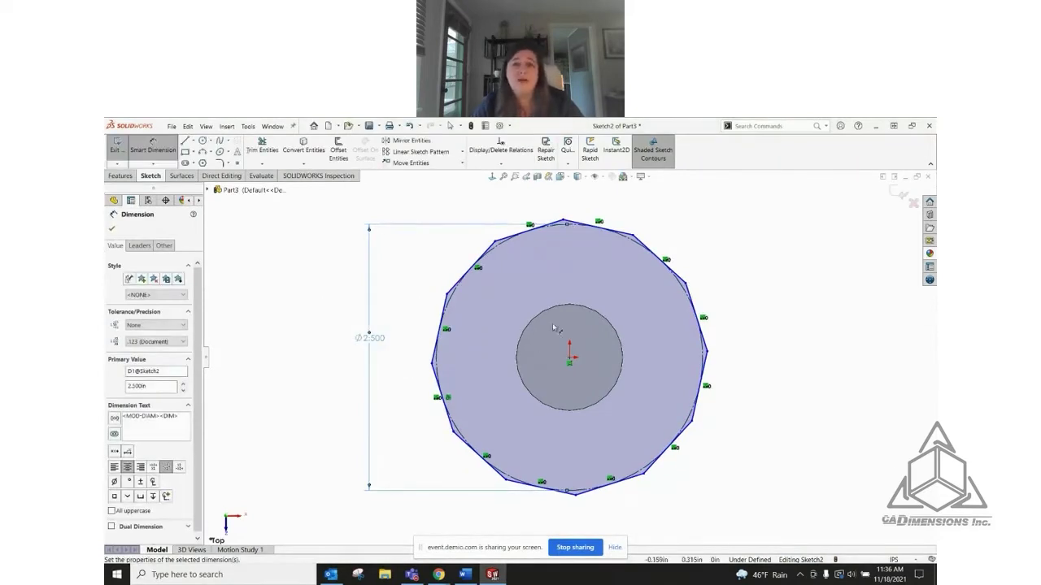
pyautogui.press('Escape')
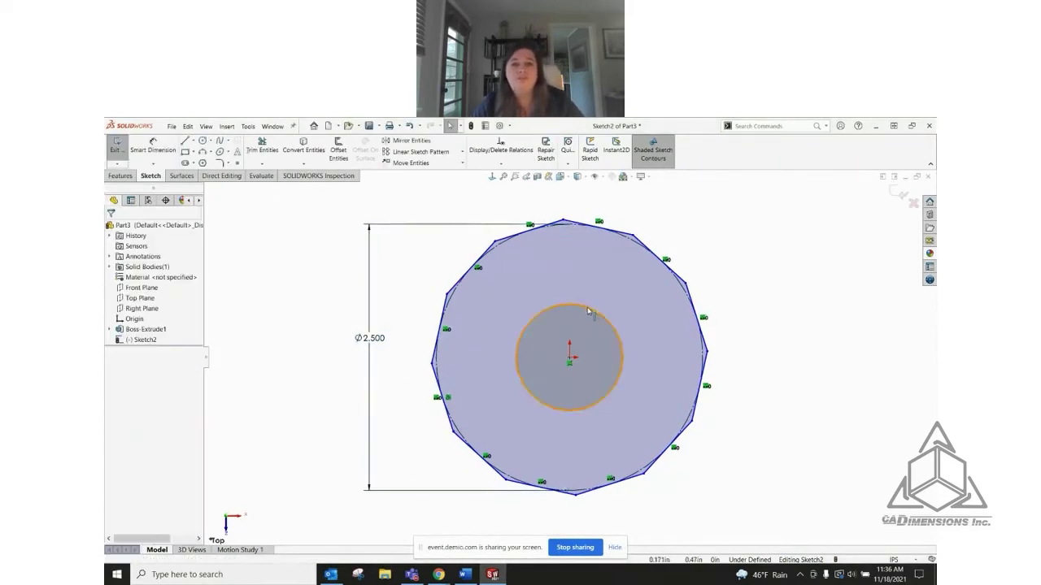
# Add a Vertical relation between the polygon's uppermost vertex and the origin, and exit the sketch
pyautogui.click(564, 221)
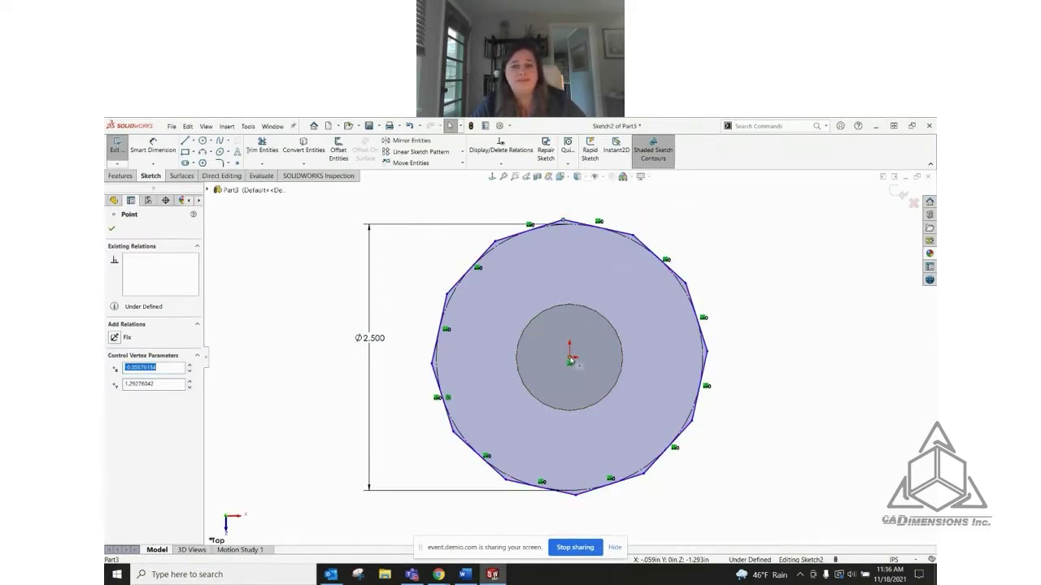
pyautogui.keyDown('ctrl'); pyautogui.click(570, 361); pyautogui.keyUp('ctrl')
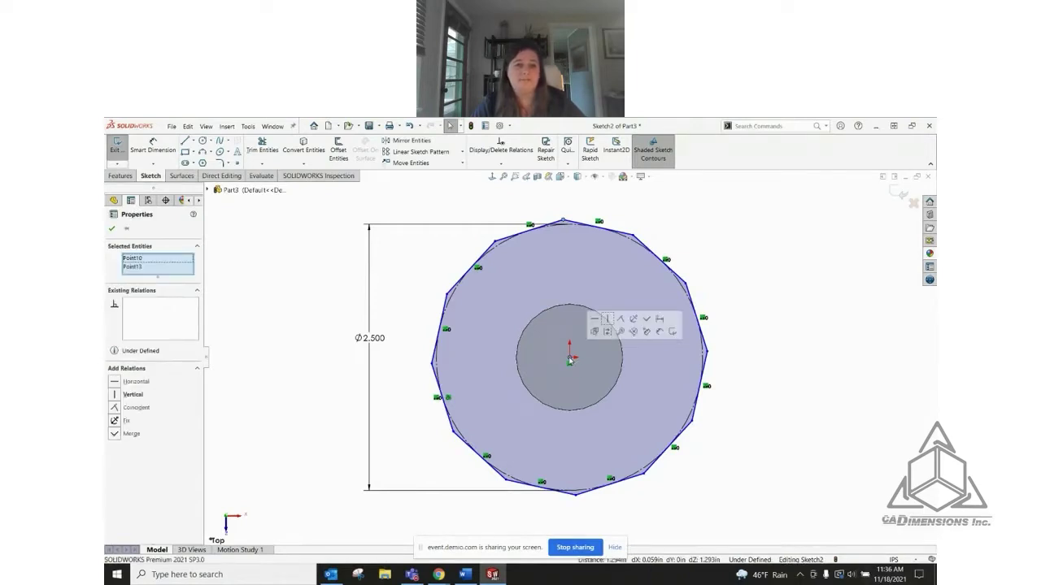
pyautogui.click(607, 319)
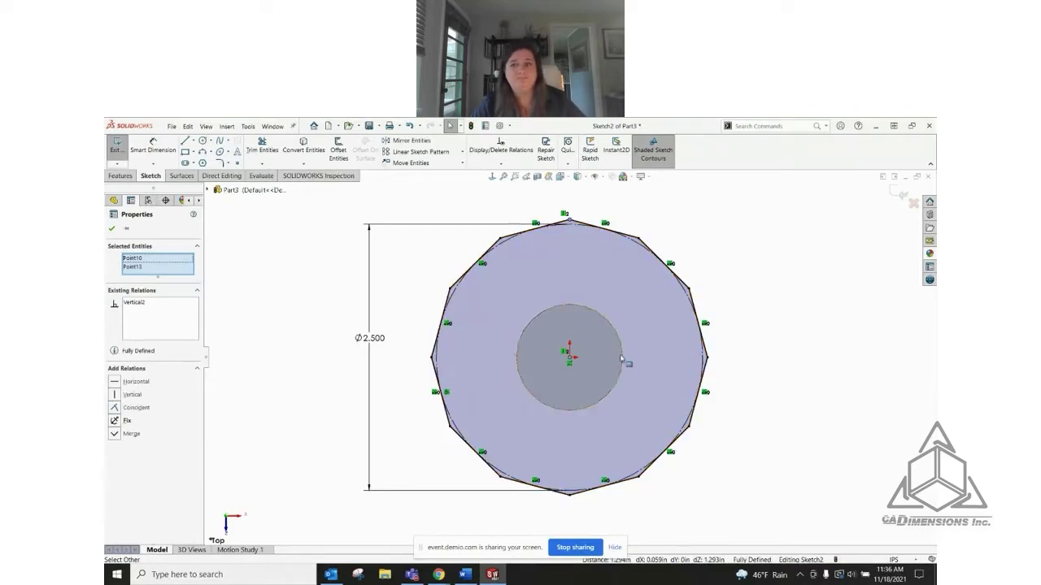
pyautogui.click(897, 194)
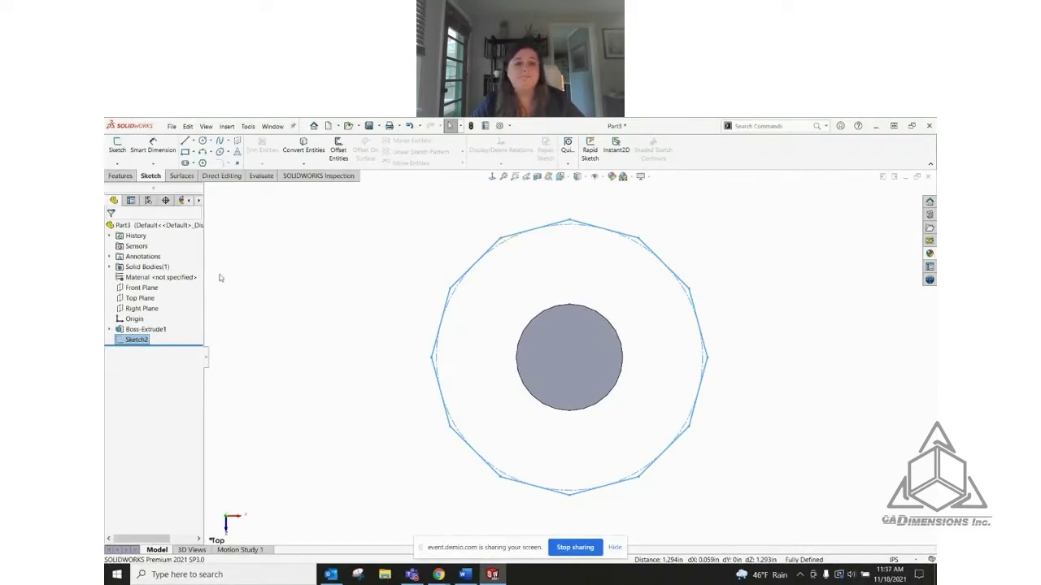
# Create a reference plane perpendicular to the Top Plane, through the polygon's centre point and the vertex just left of its uppermost vertex
pyautogui.click(137, 313)
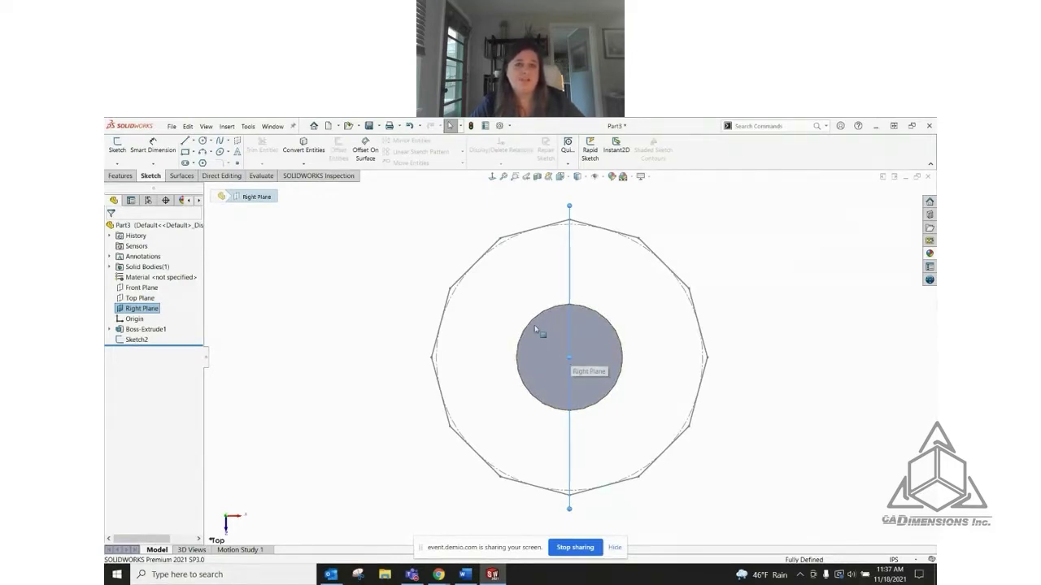
pyautogui.click(120, 175)
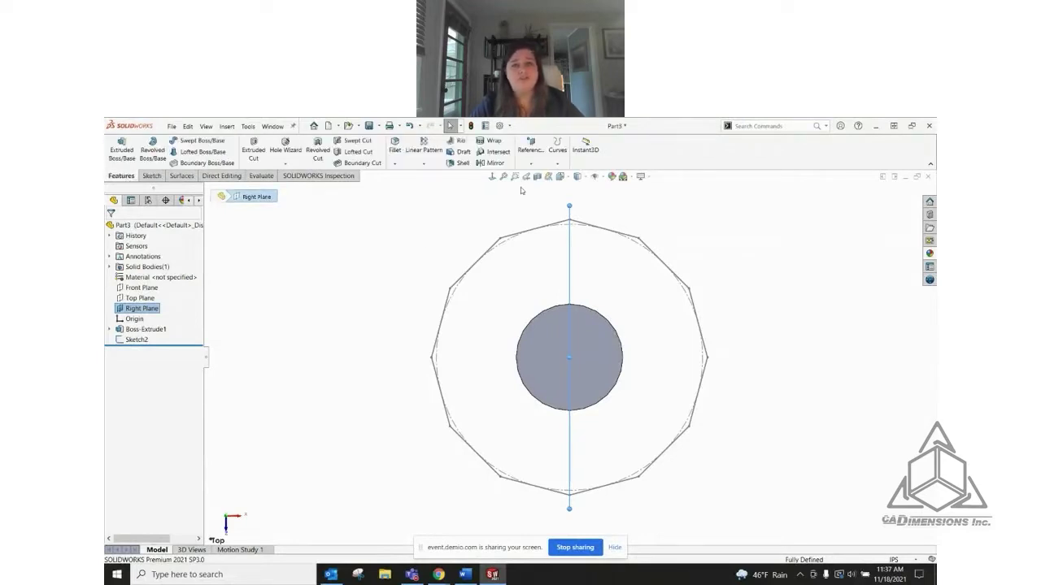
pyautogui.click(530, 148)
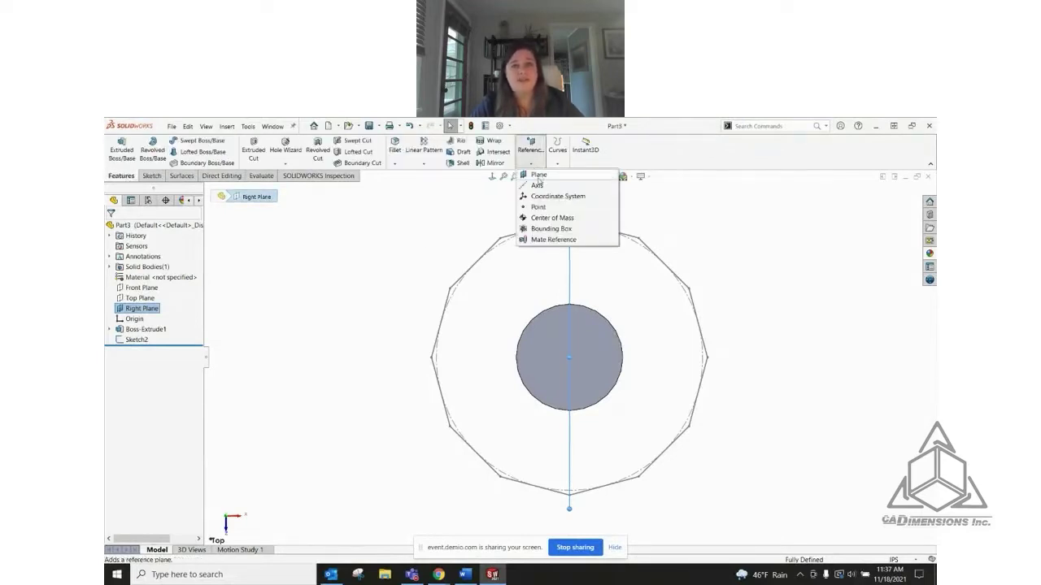
pyautogui.click(538, 176)
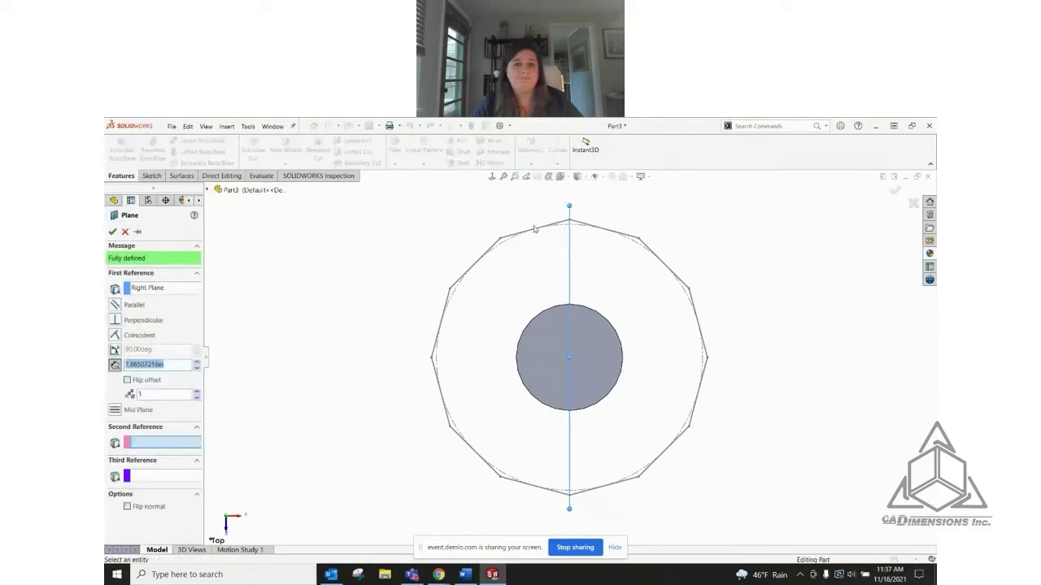
pyautogui.click(167, 290)
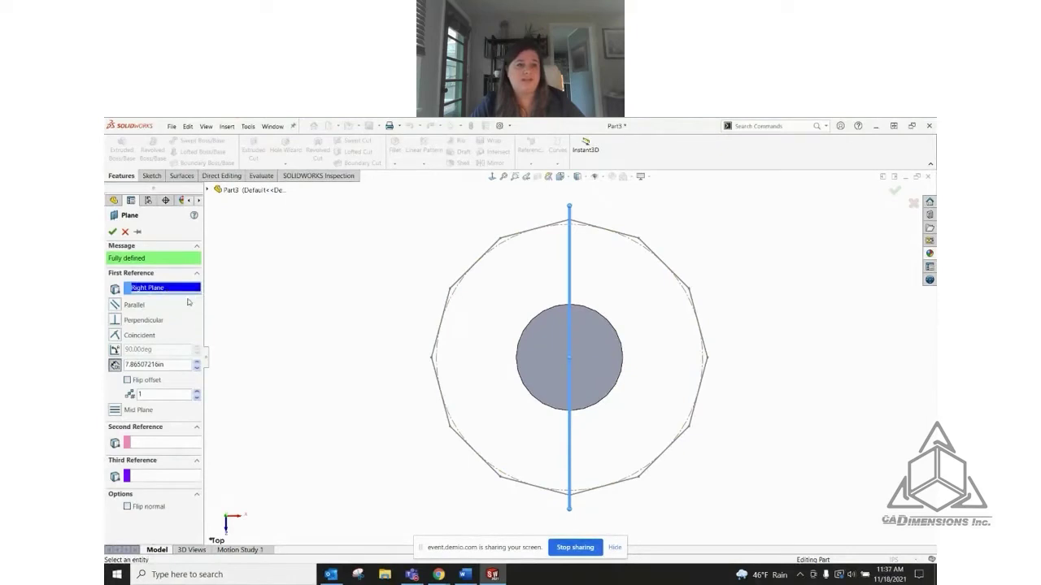
pyautogui.press('Delete')
pyautogui.click(208, 190)
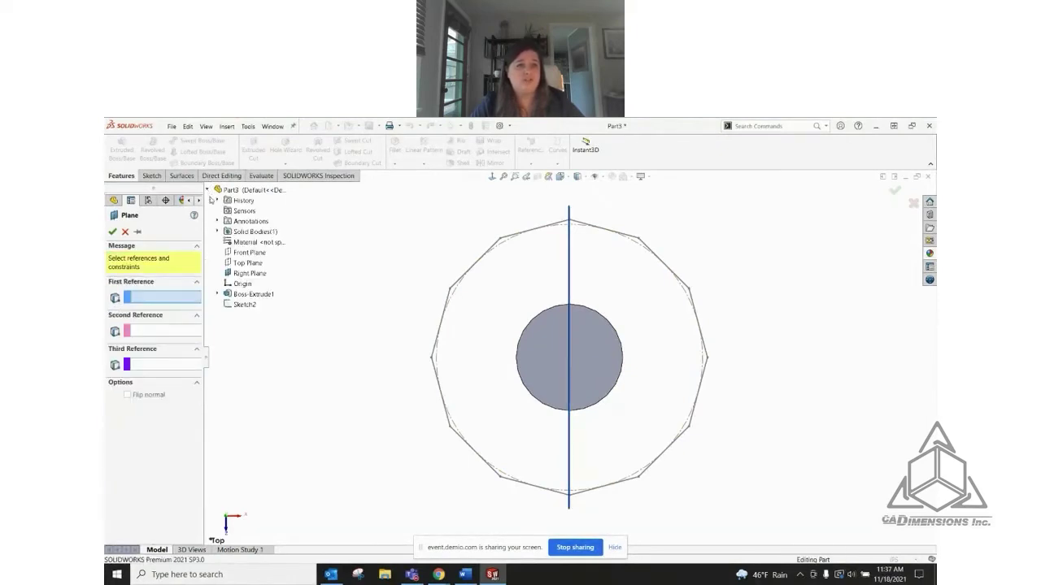
pyautogui.click(245, 265)
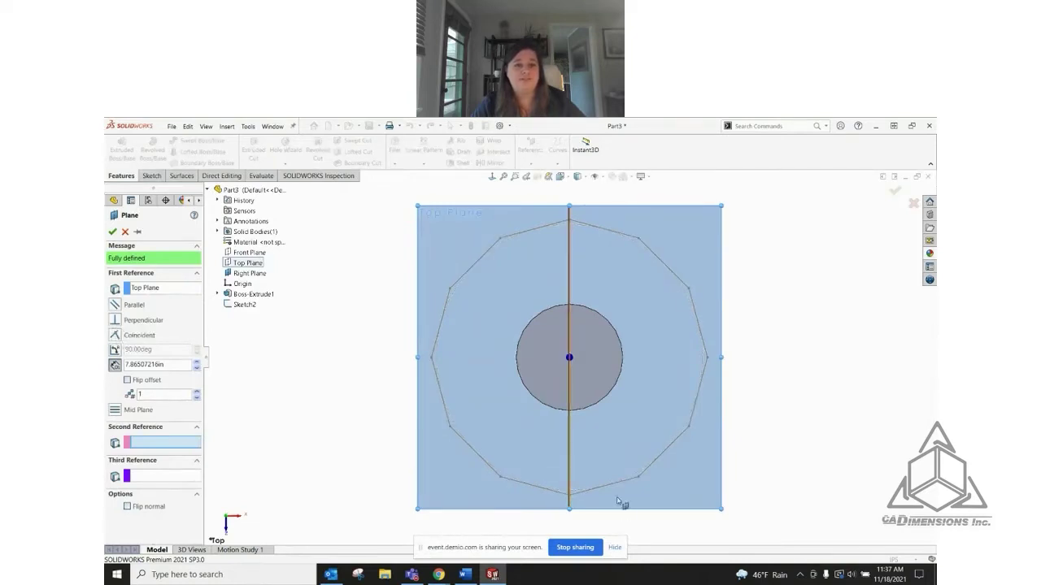
pyautogui.click(116, 321)
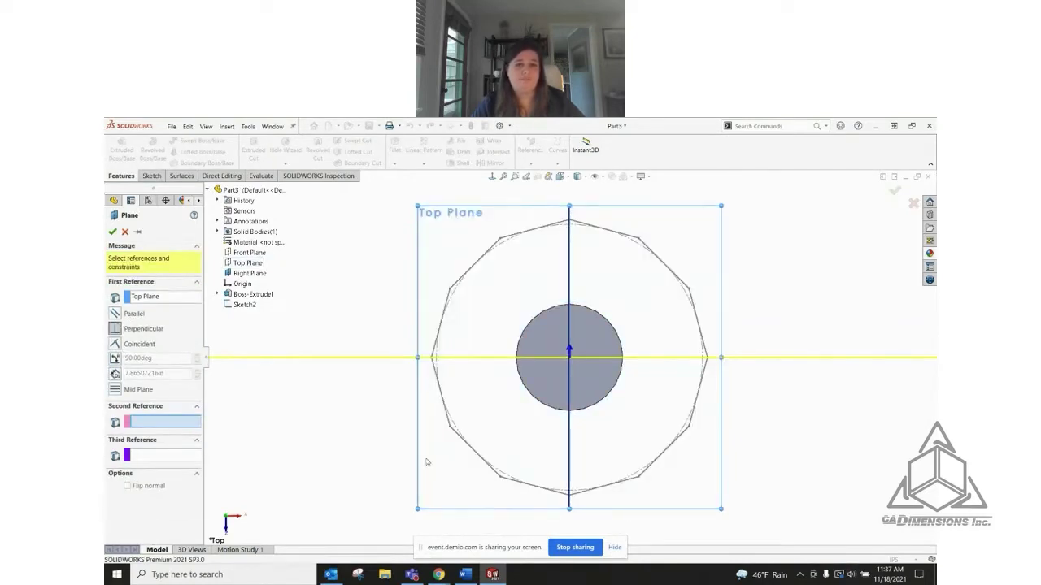
pyautogui.click(500, 239)
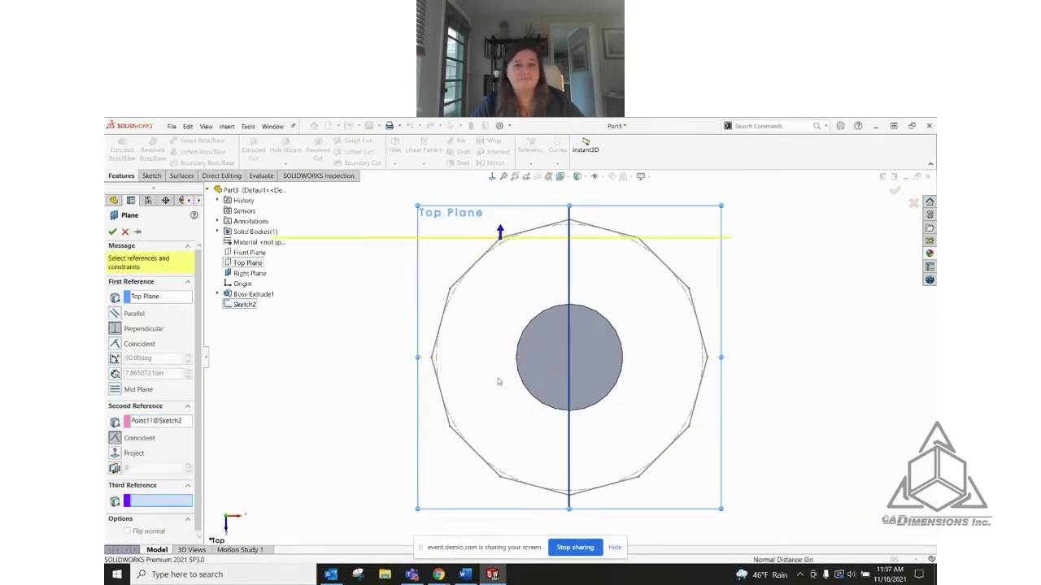
pyautogui.click(569, 359)
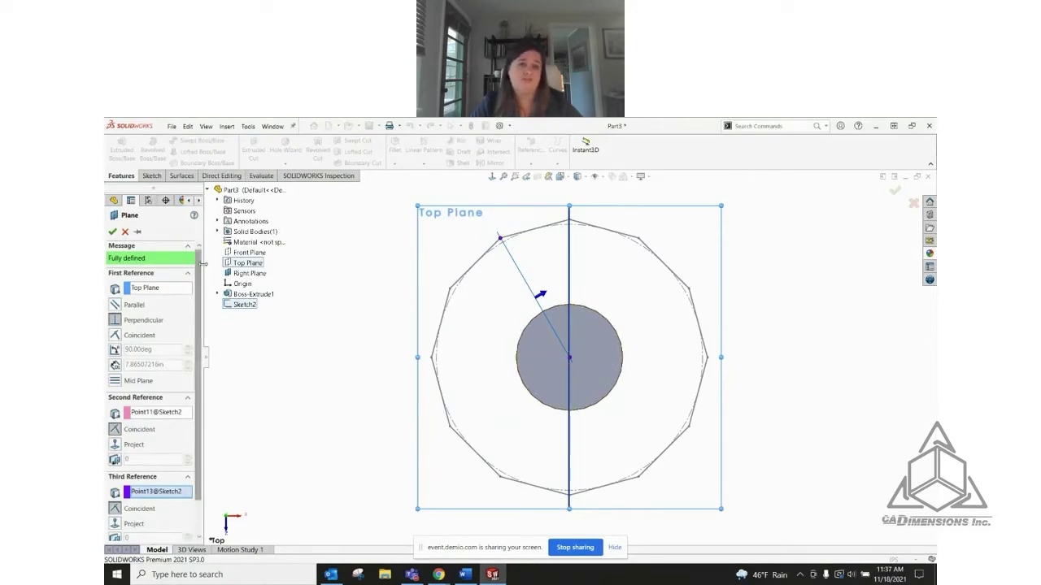
pyautogui.click(112, 231)
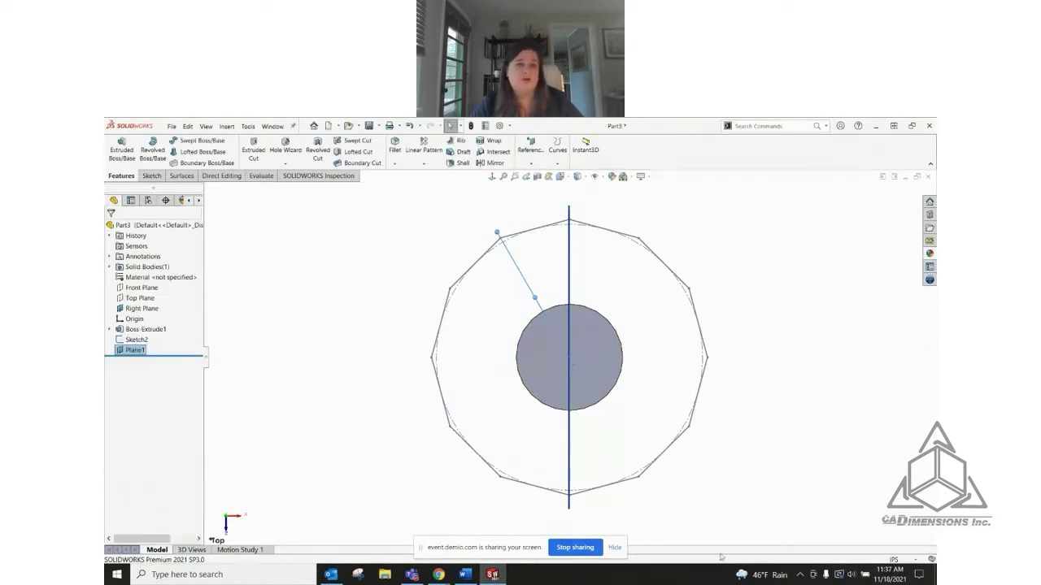
# Enlarge the new angled plane's displayed boundary so it extends past both sides of the cylinder
pyautogui.moveTo(525, 324); pyautogui.dragTo(574, 437, button='middle')
pyautogui.click(533, 316)
pyautogui.moveTo(524, 413); pyautogui.dragTo(626, 259)
pyautogui.moveTo(541, 300); pyautogui.dragTo(509, 269)
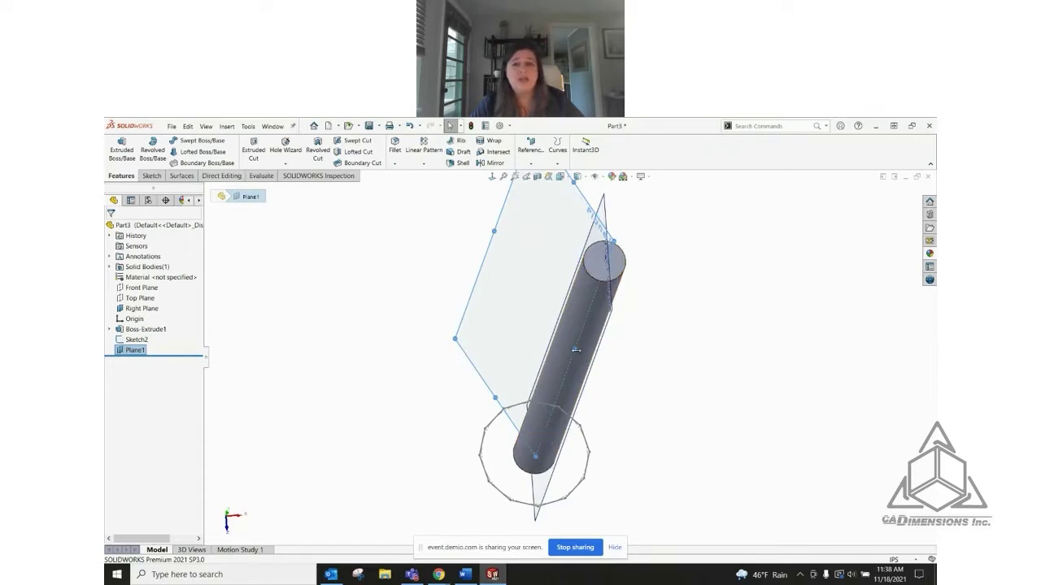
pyautogui.moveTo(576, 356); pyautogui.dragTo(647, 404)
pyautogui.press('f')
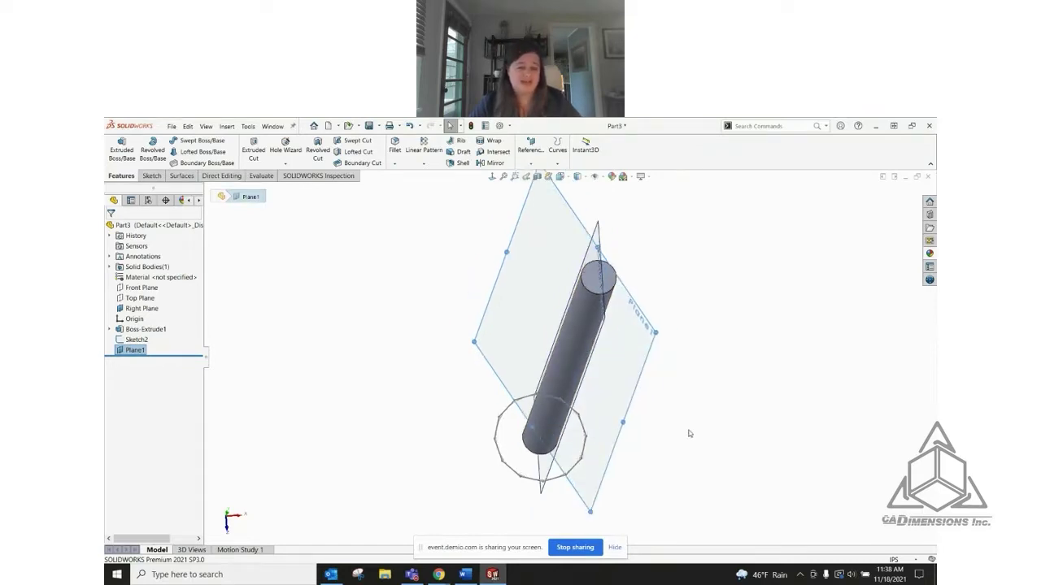
pyautogui.moveTo(663, 439); pyautogui.dragTo(631, 412, button='middle')
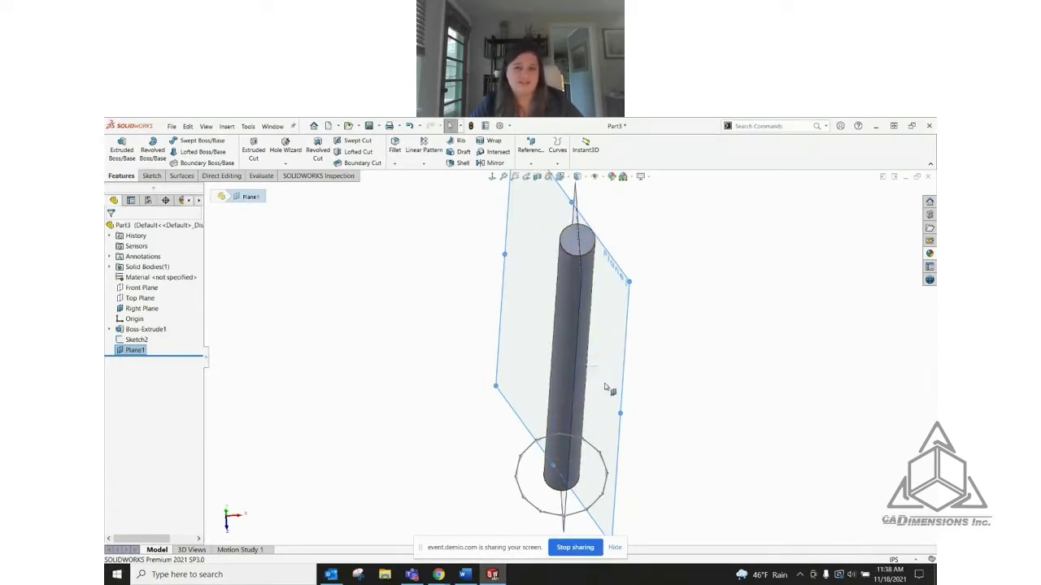
pyautogui.scroll(3, 609, 393)
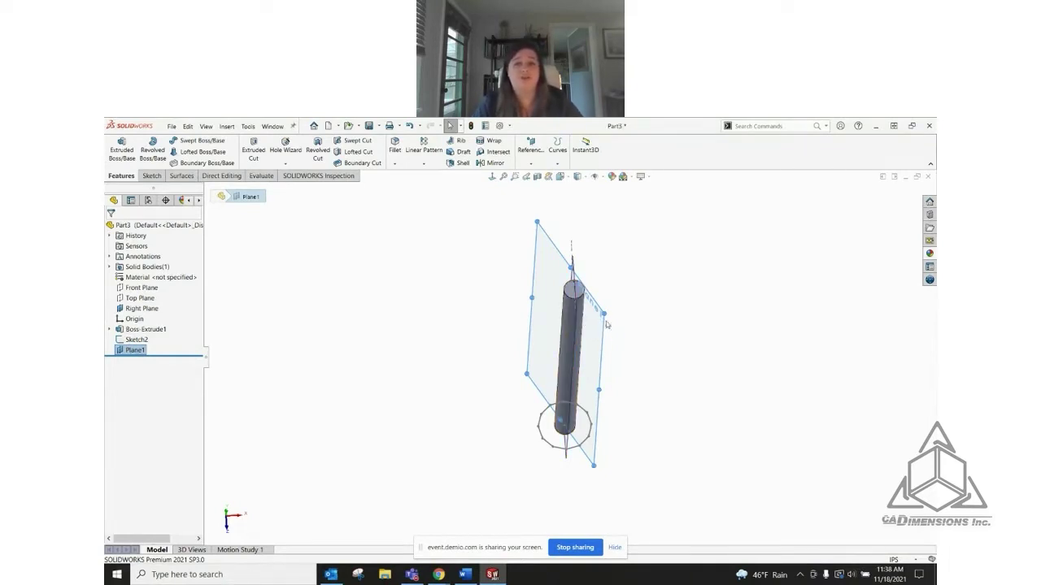
# Start a sketch on the Right Plane and convert the cylinder's right silhouette edge into a sketch line
pyautogui.click(139, 309)
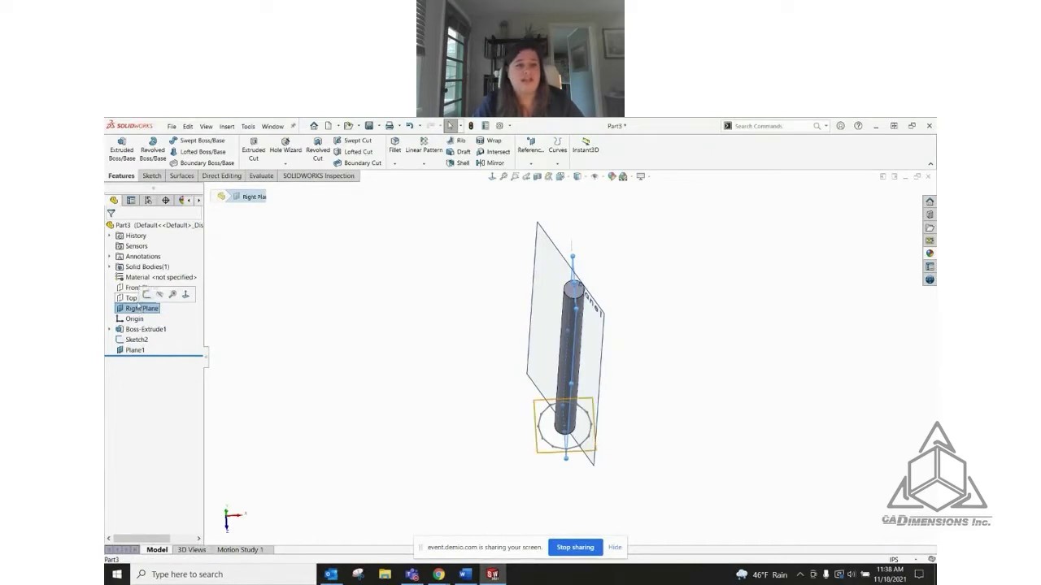
pyautogui.click(146, 295)
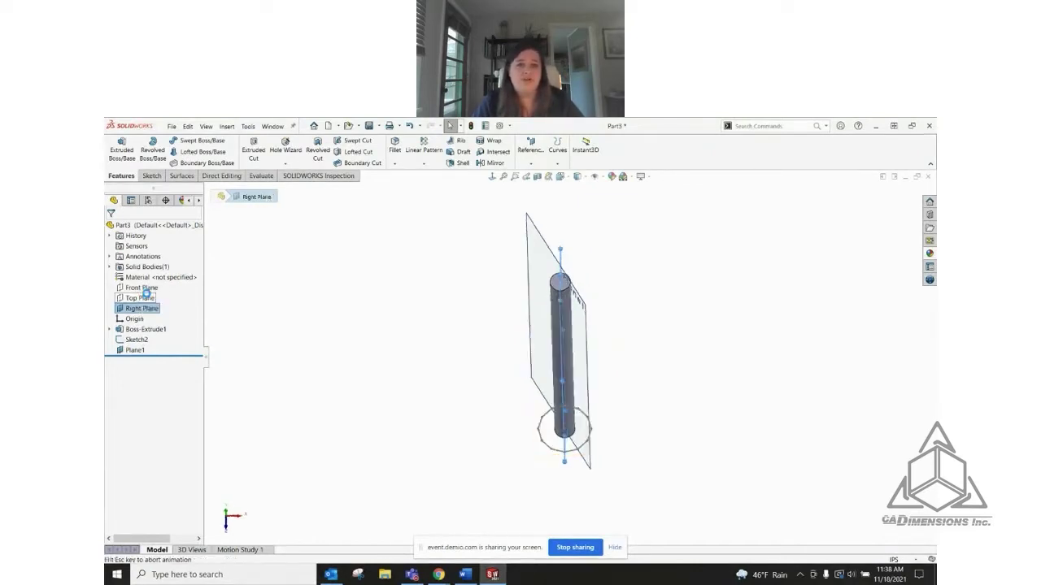
pyautogui.scroll(-1, 613, 401)
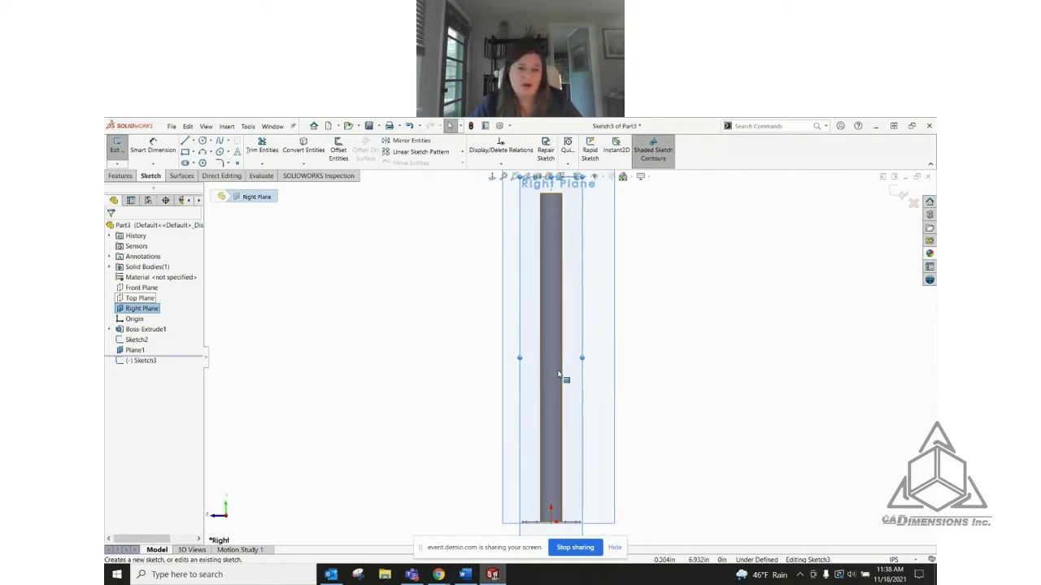
pyautogui.click(564, 322)
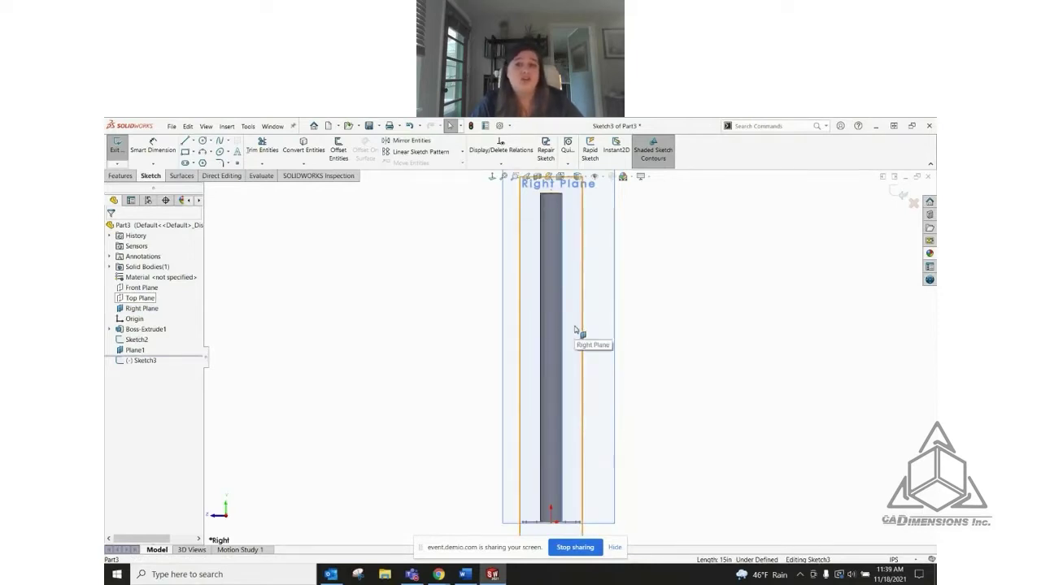
pyautogui.click(309, 151)
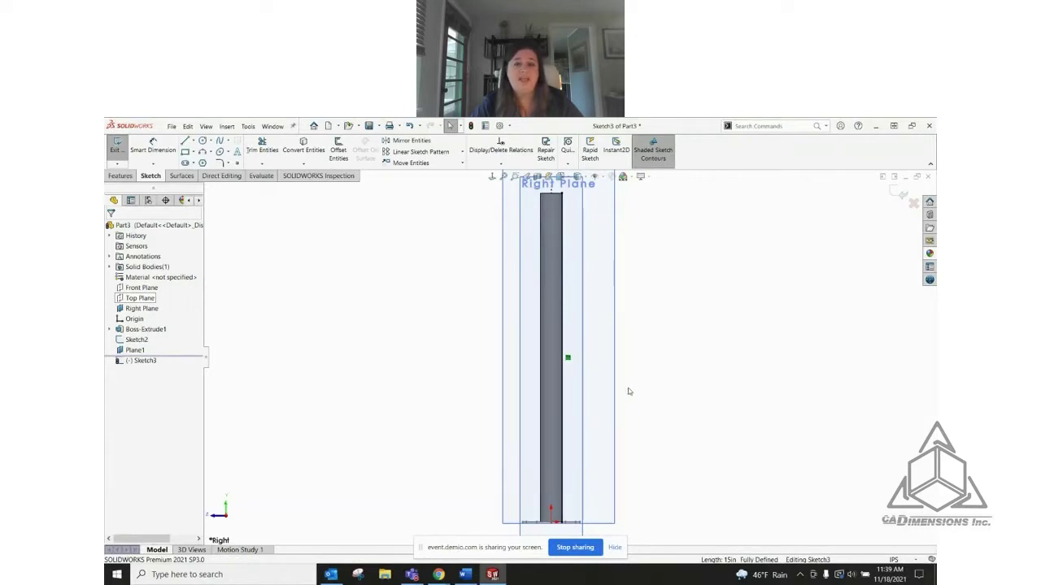
# Draw a spline from the converted line's upper end through three intermediate points, bulging out to about 7.7 in from the axis, to its lower end
pyautogui.scroll(2, 628, 392)
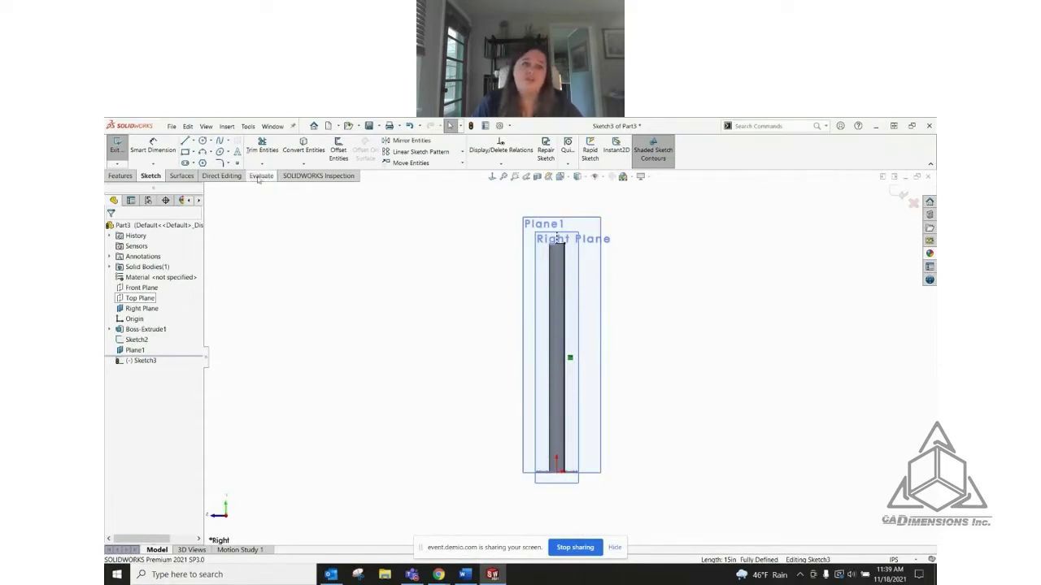
pyautogui.click(221, 142)
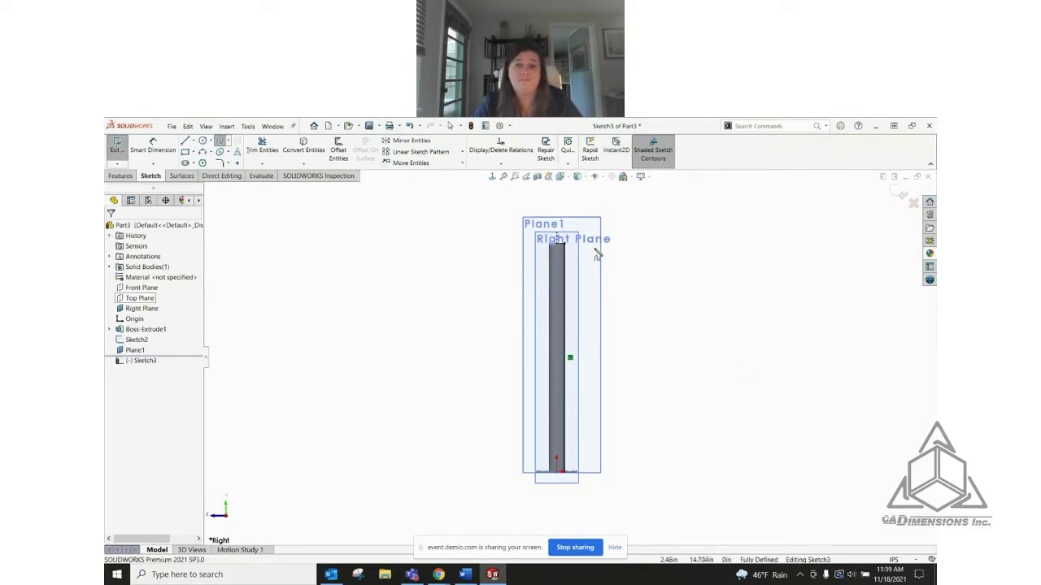
pyautogui.scroll(-5, 600, 257)
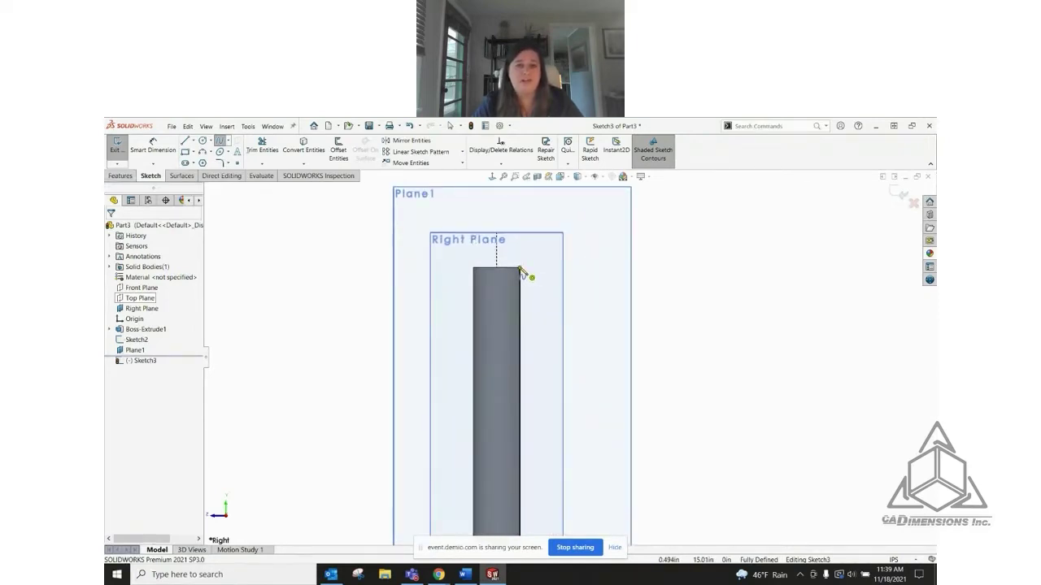
pyautogui.click(521, 268)
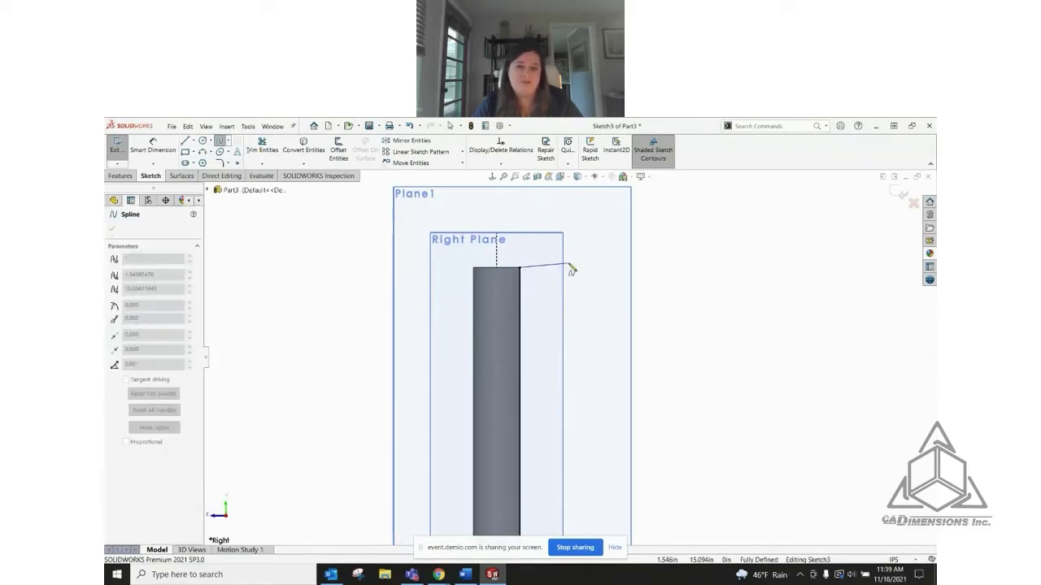
pyautogui.scroll(2, 586, 270)
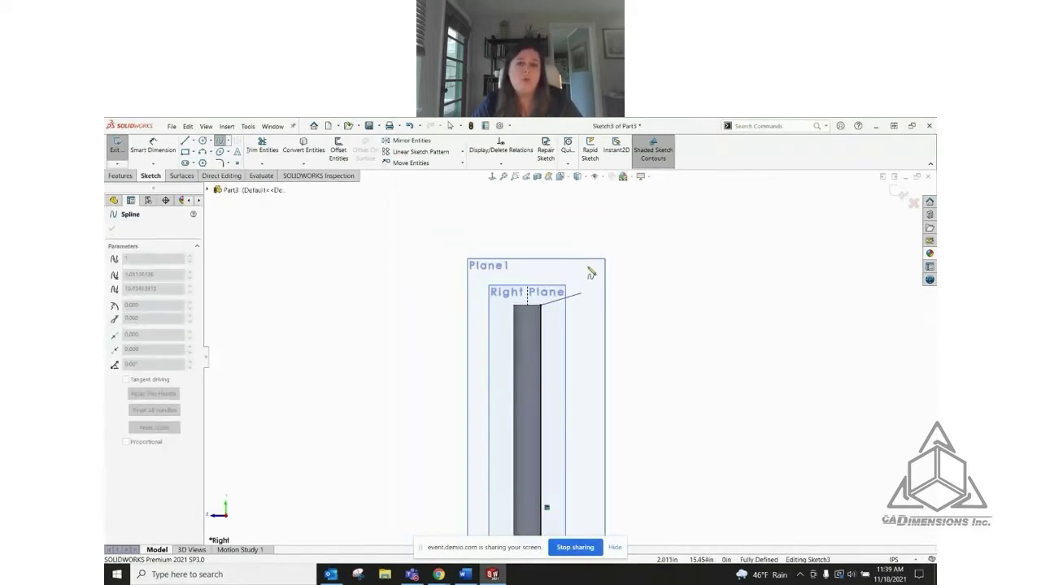
pyautogui.scroll(-1, 601, 301)
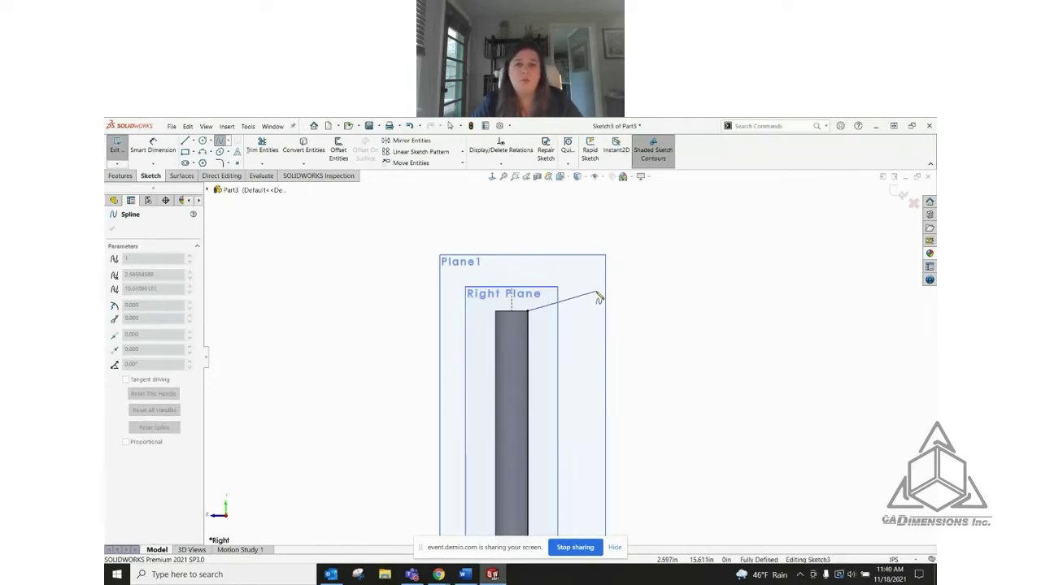
pyautogui.click(597, 296)
pyautogui.scroll(4, 638, 382)
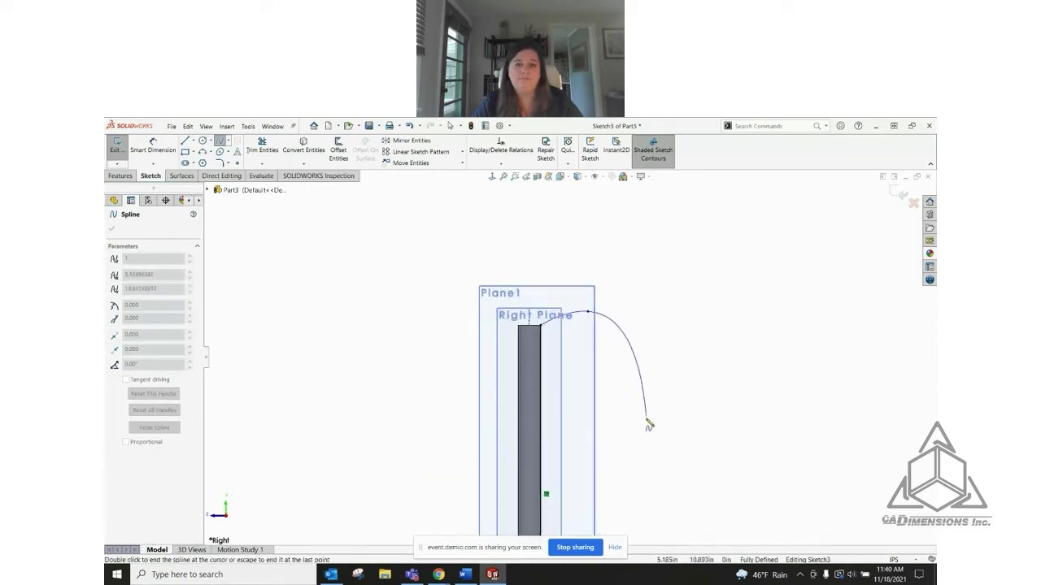
pyautogui.scroll(3, 626, 467)
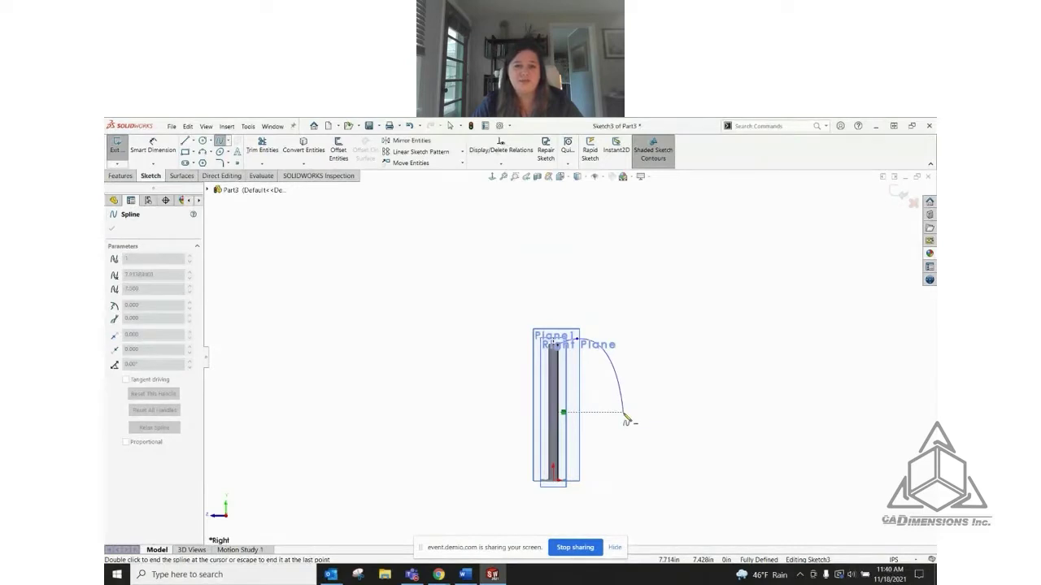
pyautogui.click(622, 413)
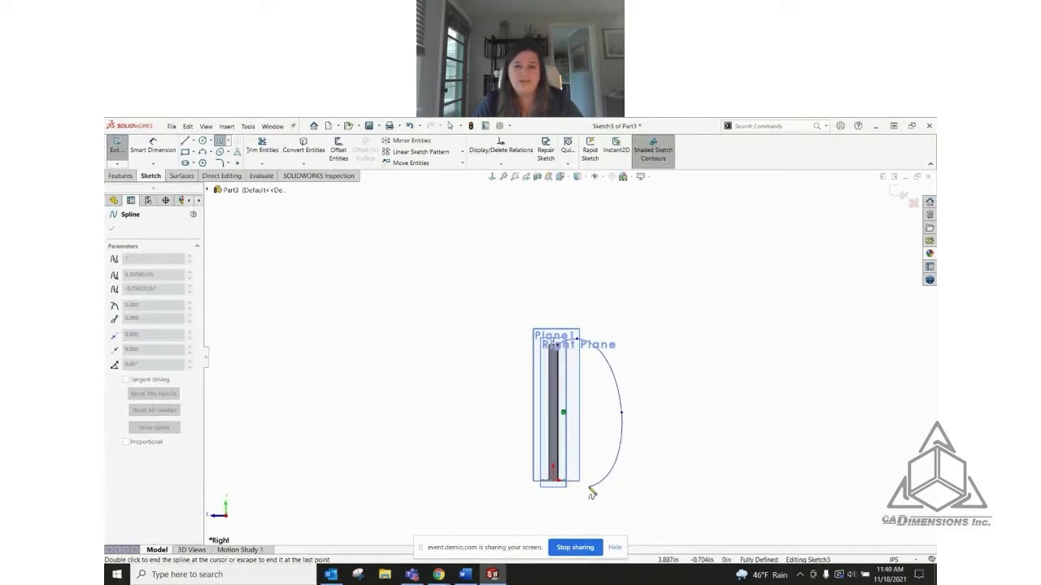
pyautogui.scroll(-3, 592, 492)
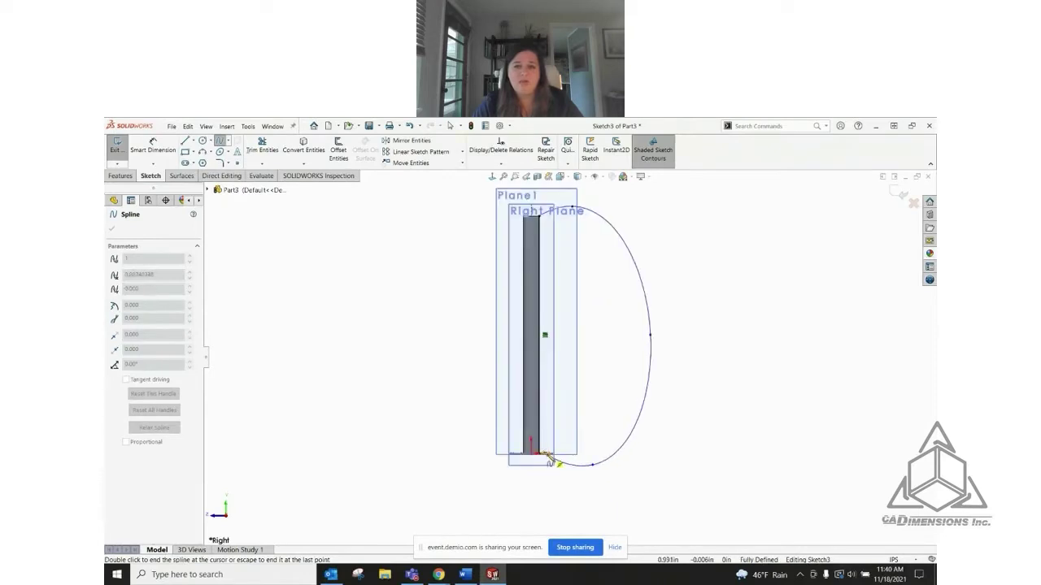
pyautogui.scroll(-2, 551, 462)
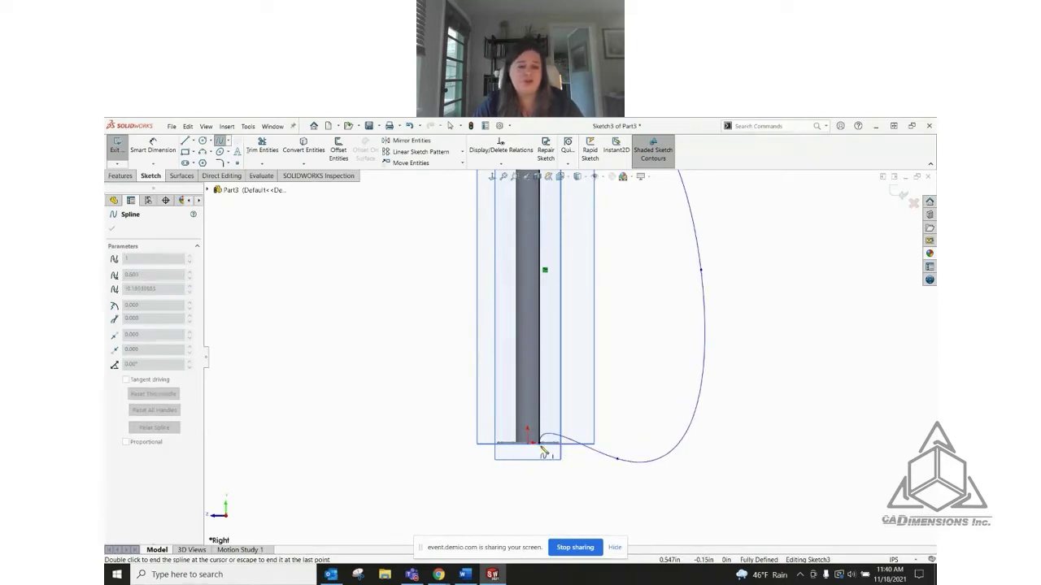
pyautogui.click(544, 452)
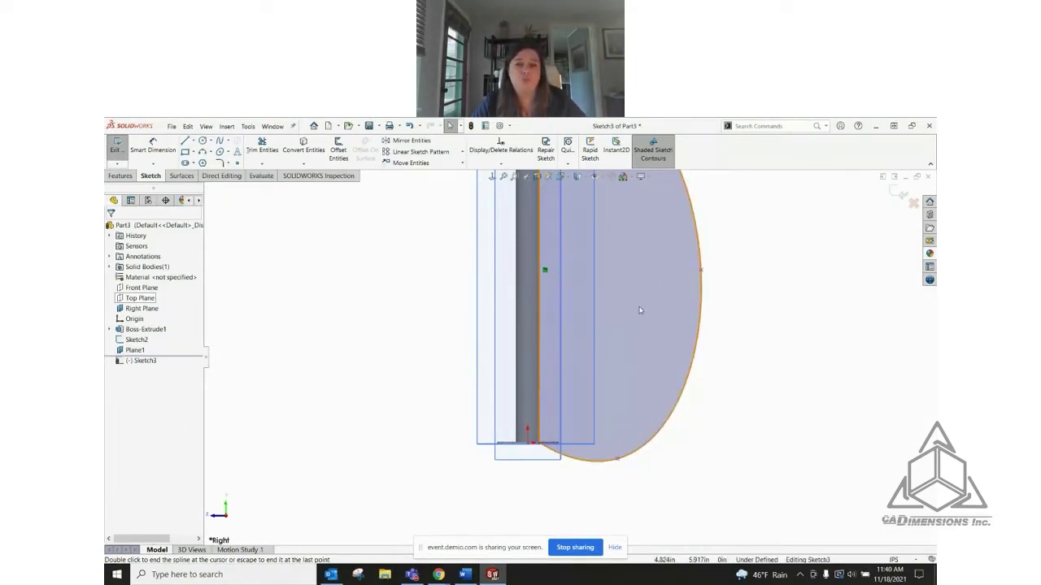
# Inspect the spline's lower endpoint where it meets the converted line at the cylinder's base corner
pyautogui.scroll(-10, 547, 447)
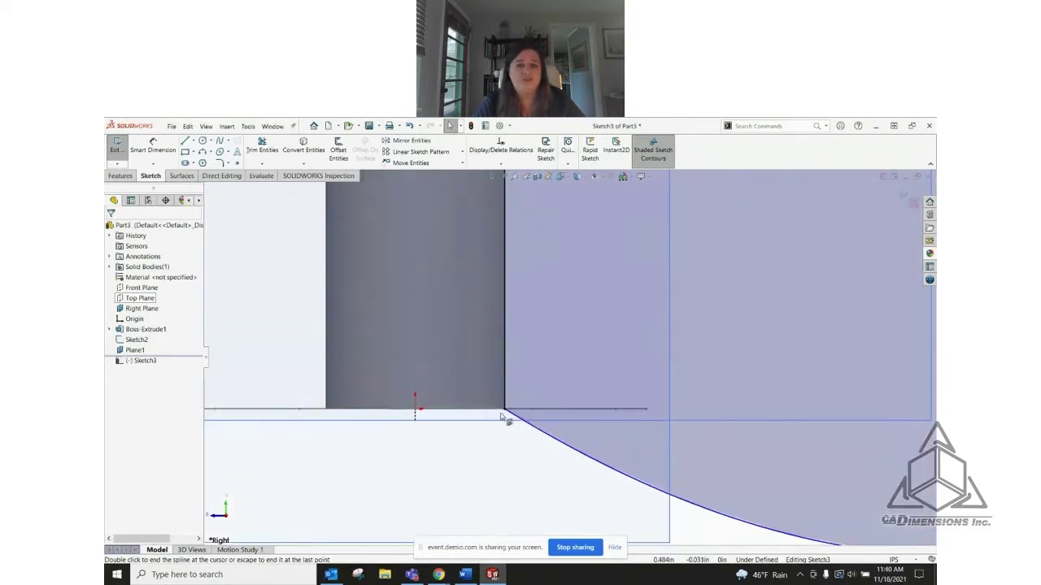
pyautogui.doubleClick(507, 404)
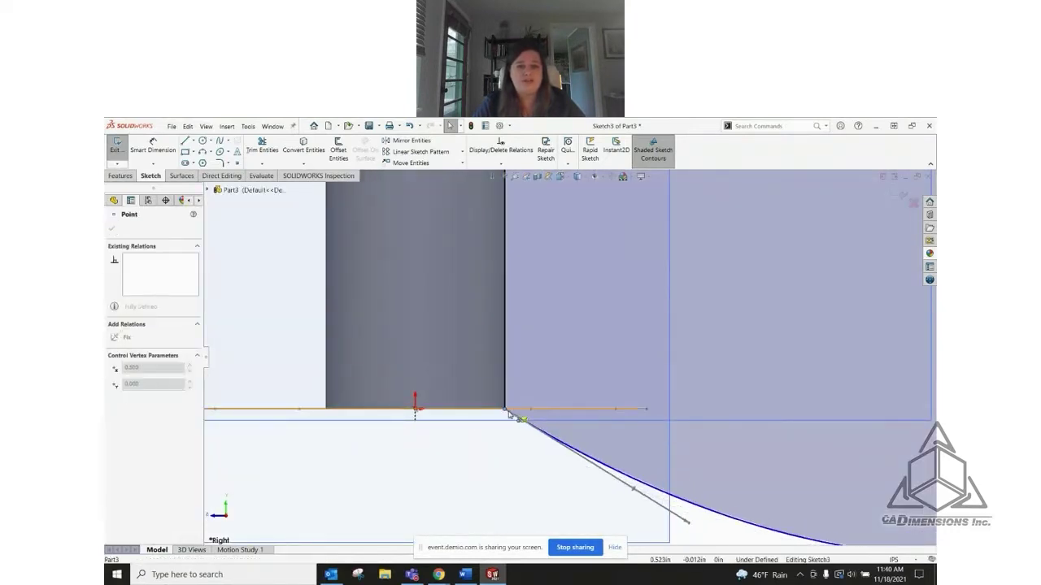
pyautogui.press('Escape')
pyautogui.scroll(5, 520, 434)
pyautogui.scroll(5, 561, 380)
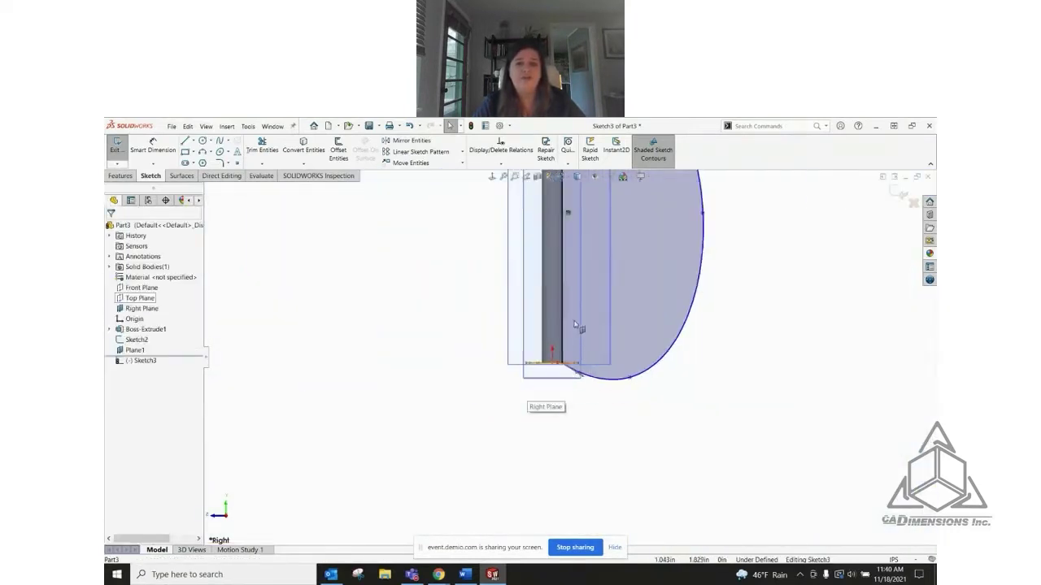
# Inspect the spline's upper endpoint where it meets the converted line at the cylinder's top corner
pyautogui.scroll(-5, 531, 330)
pyautogui.scroll(-2, 534, 329)
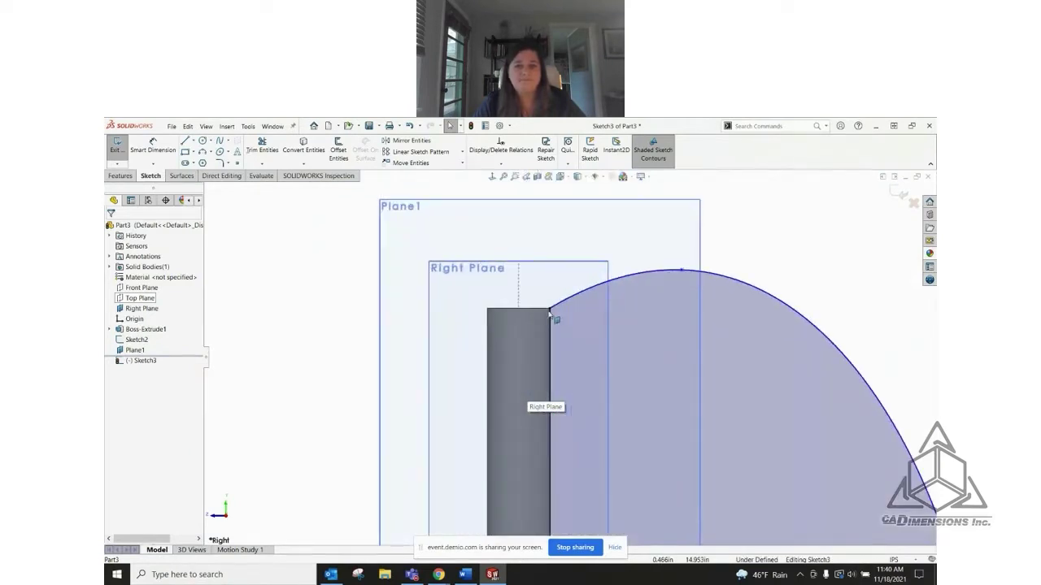
pyautogui.click(548, 315)
pyautogui.moveTo(548, 316); pyautogui.dragTo(547, 309)
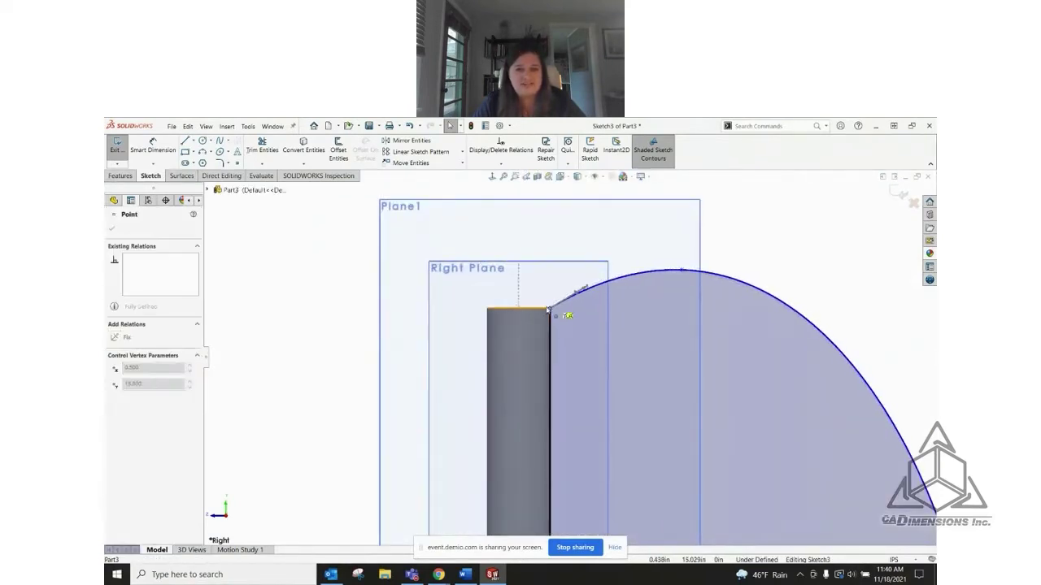
pyautogui.press('Escape')
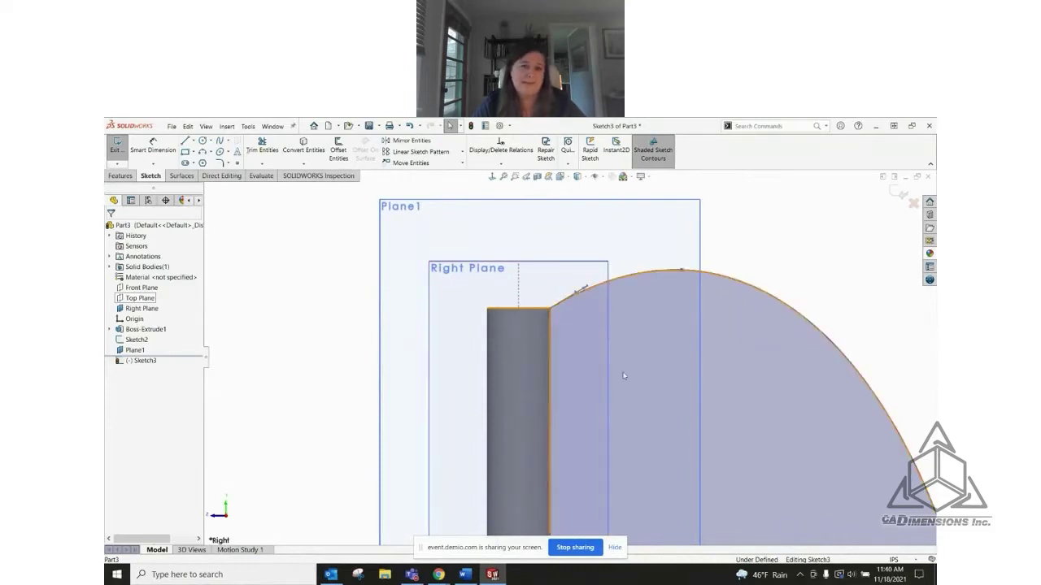
# Adjust the tangent handle at the spline's topmost intermediate point until it is nearly horizontal, at about -0.05°
pyautogui.scroll(6, 614, 368)
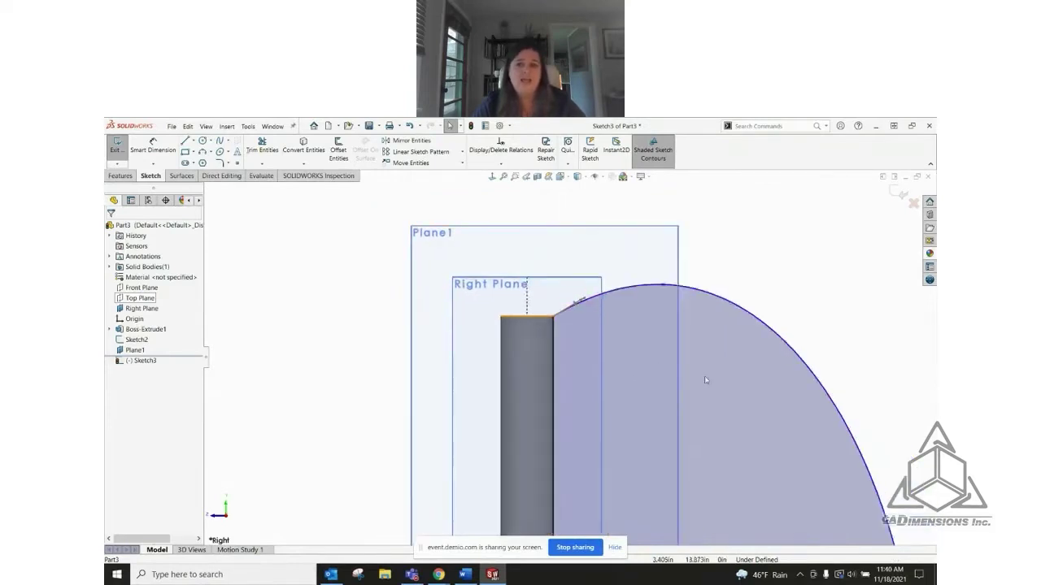
pyautogui.scroll(-2, 683, 480)
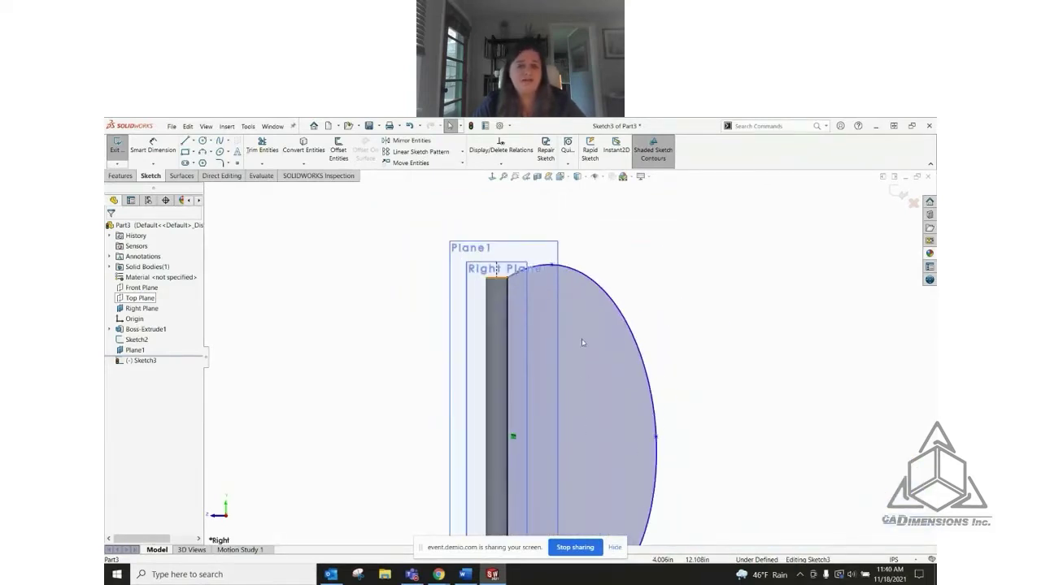
pyautogui.scroll(-2, 556, 281)
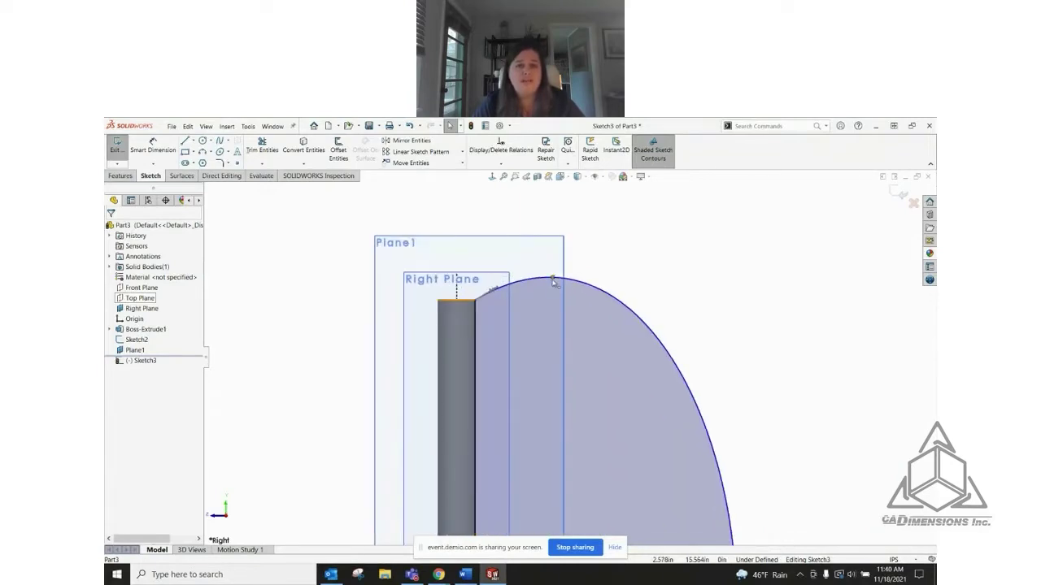
pyautogui.click(552, 279)
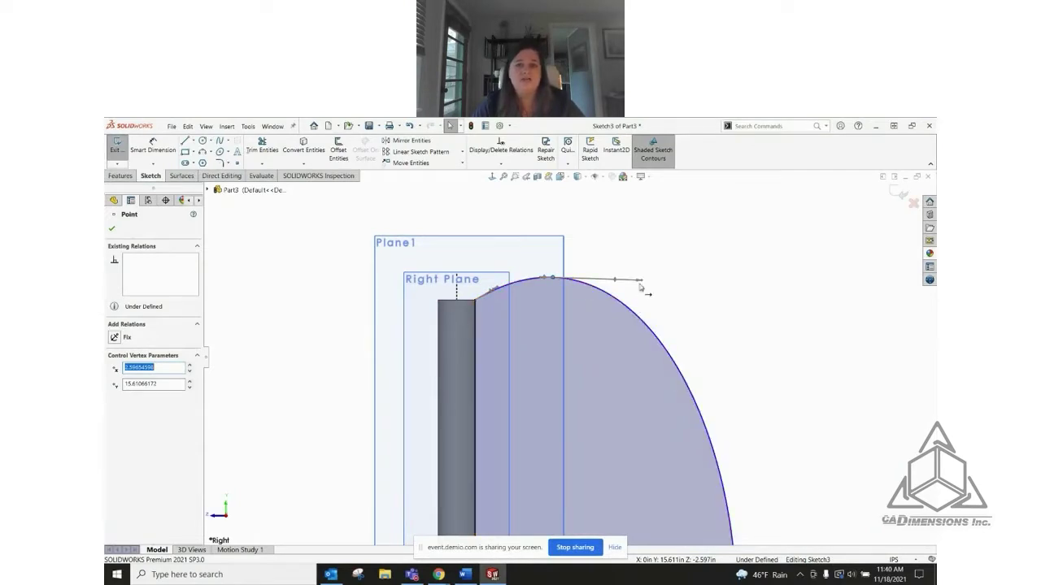
pyautogui.moveTo(641, 287)
pyautogui.mouseDown()
pyautogui.moveTo(680, 291)
pyautogui.moveTo(663, 281)
pyautogui.moveTo(670, 301)
pyautogui.moveTo(661, 284)
pyautogui.mouseUp()
pyautogui.scroll(-3, 655, 285)
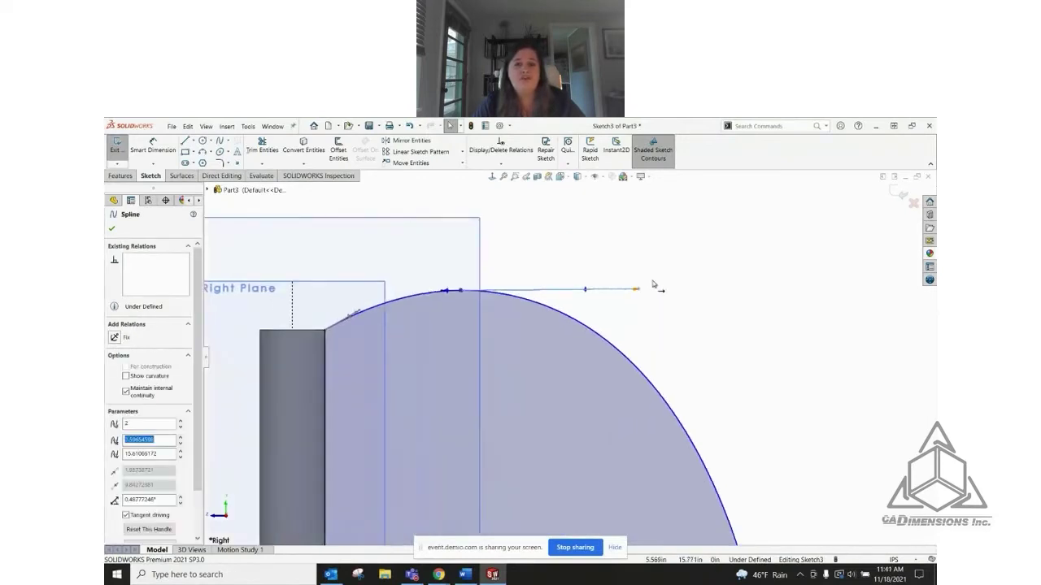
pyautogui.scroll(1, 592, 305)
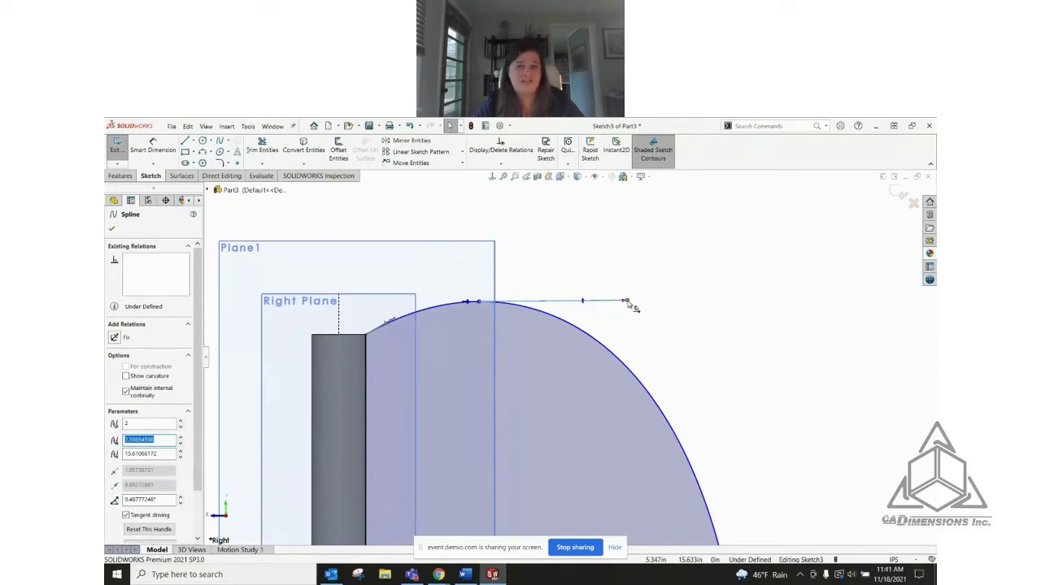
pyautogui.moveTo(632, 307); pyautogui.dragTo(598, 301)
# Move the spline's lowest intermediate point to about 4.23 in from the cylinder axis and 0.19 in below the base
pyautogui.scroll(-5, 687, 428)
pyautogui.scroll(4, 611, 483)
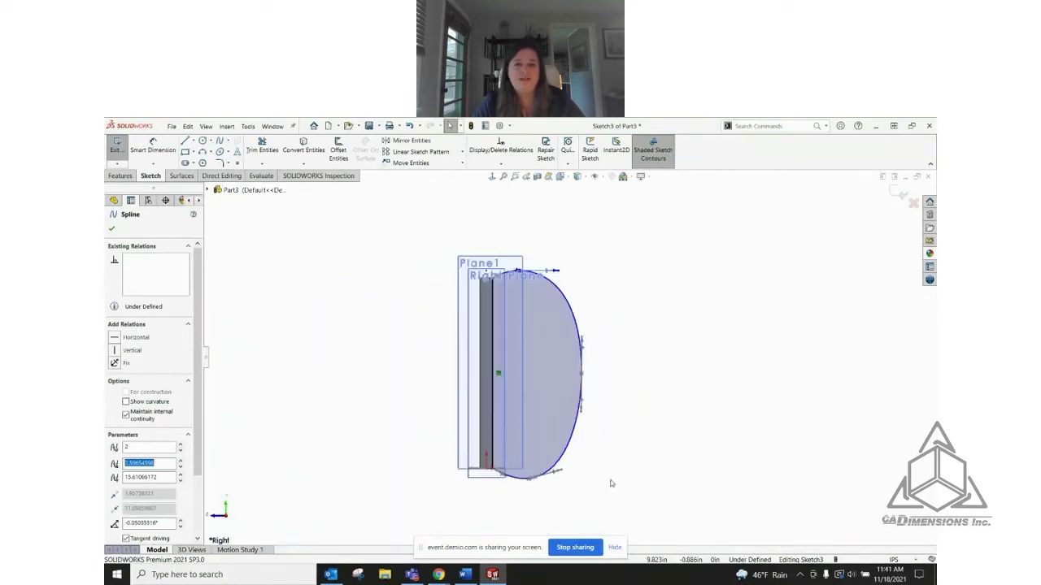
pyautogui.moveTo(486, 463); pyautogui.dragTo(494, 448)
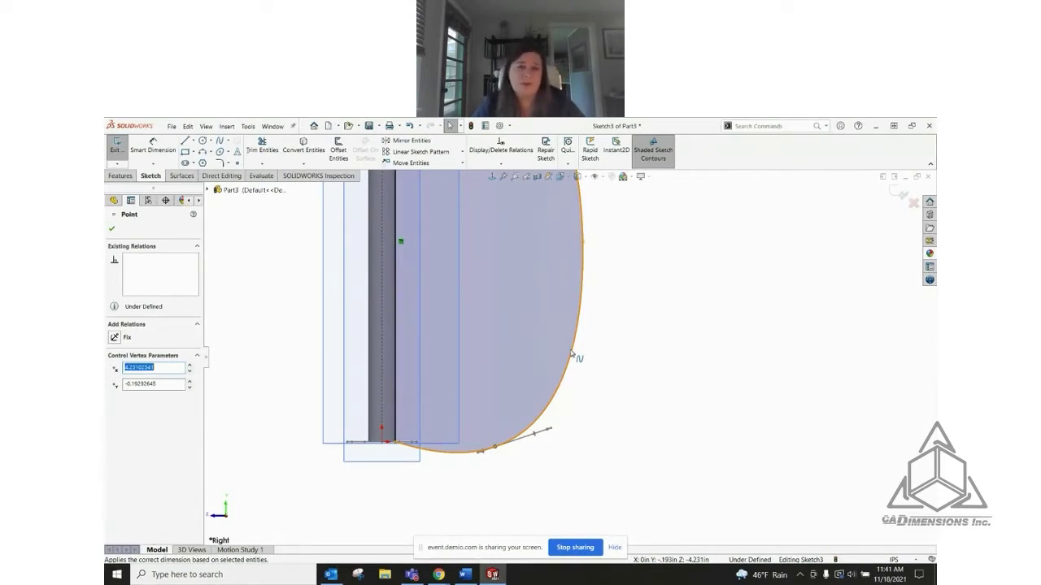
pyautogui.scroll(3, 591, 319)
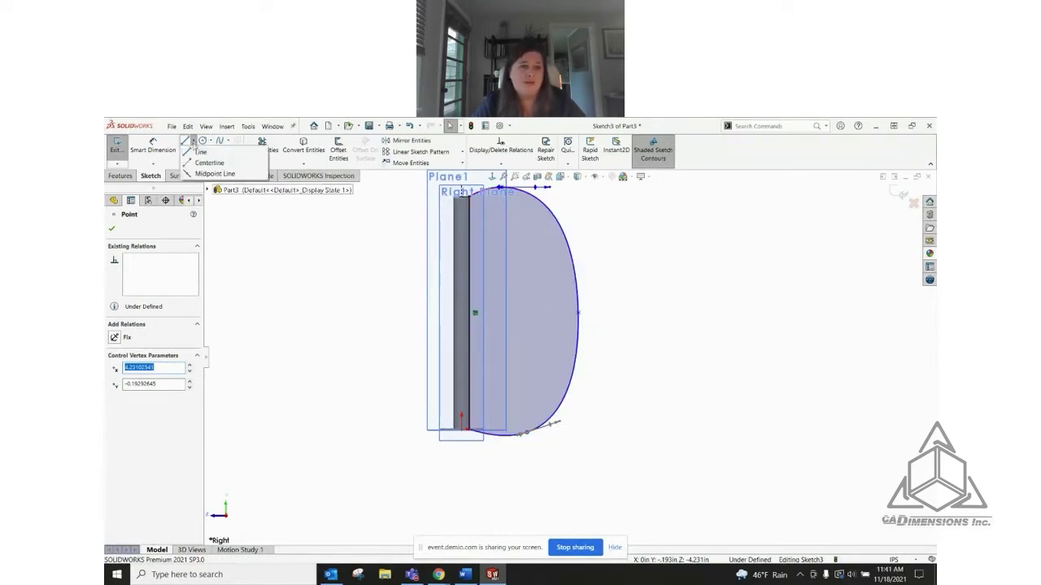
# Draw a horizontal centerline about 7.02 in long from the spline's outermost point to the midpoint of the converted line
pyautogui.click(192, 141)
pyautogui.click(203, 164)
pyautogui.scroll(-2, 560, 357)
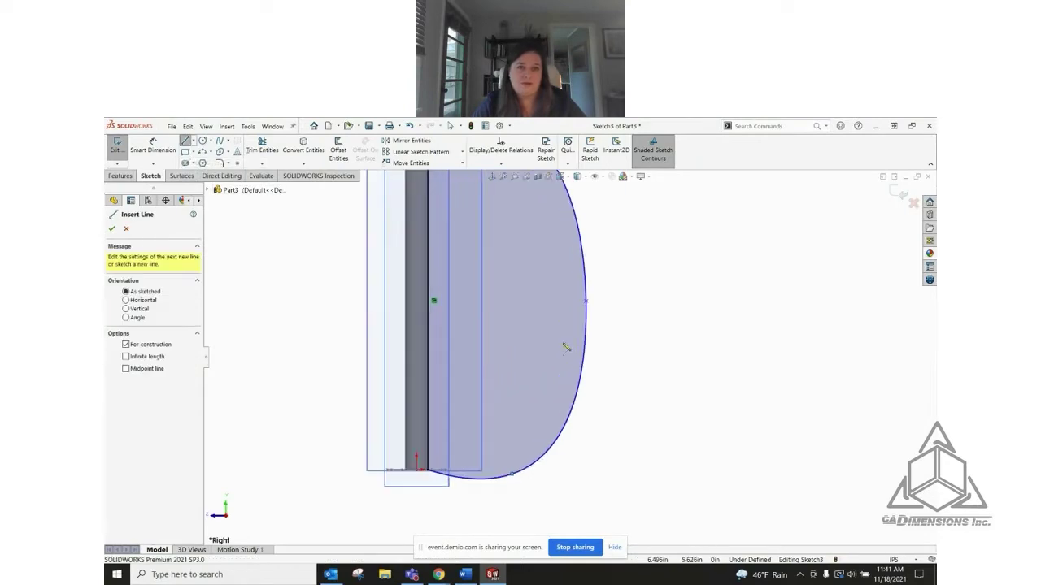
pyautogui.click(586, 303)
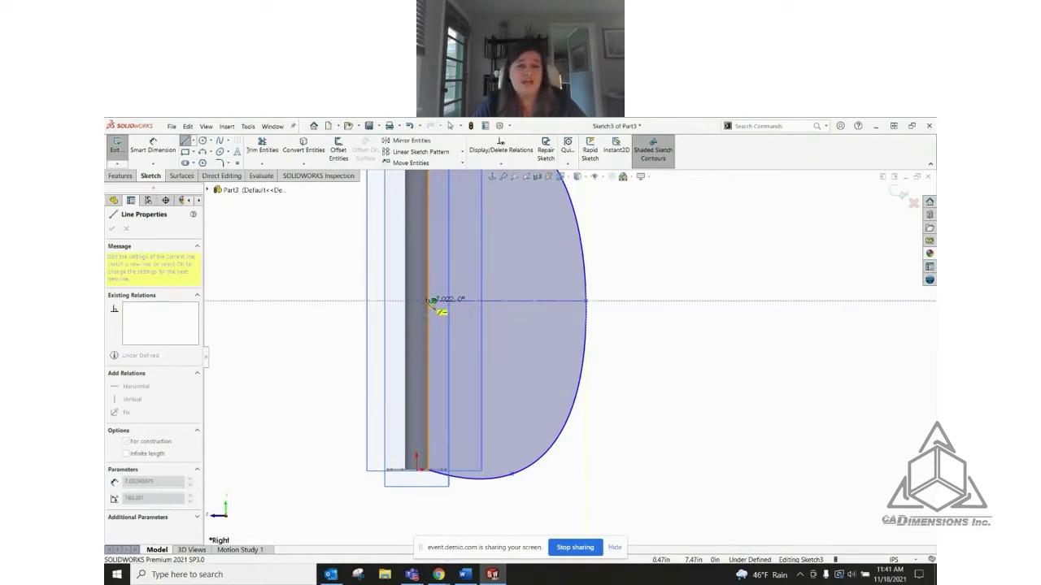
pyautogui.click(430, 301)
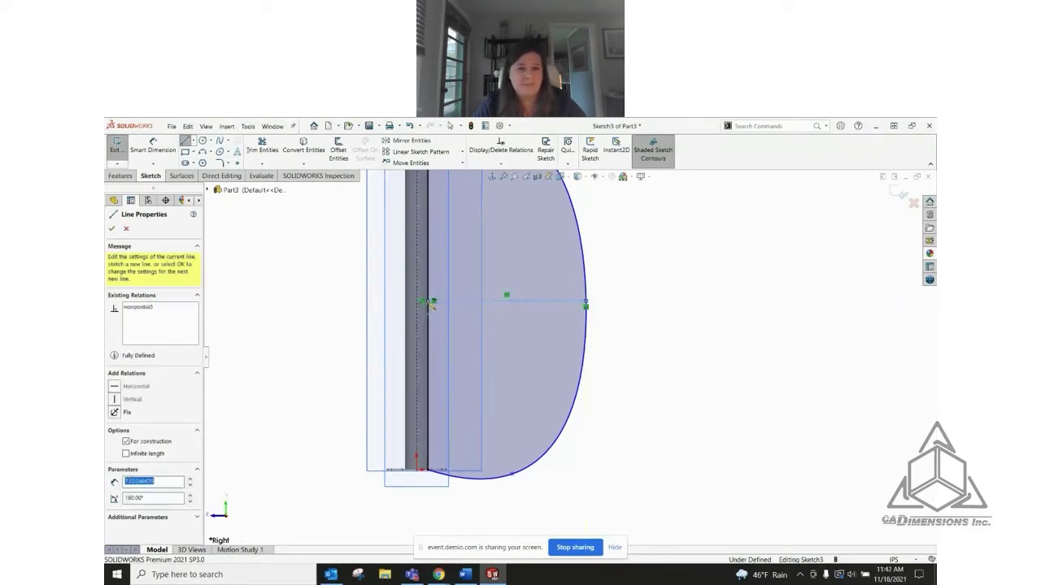
pyautogui.press('Escape')
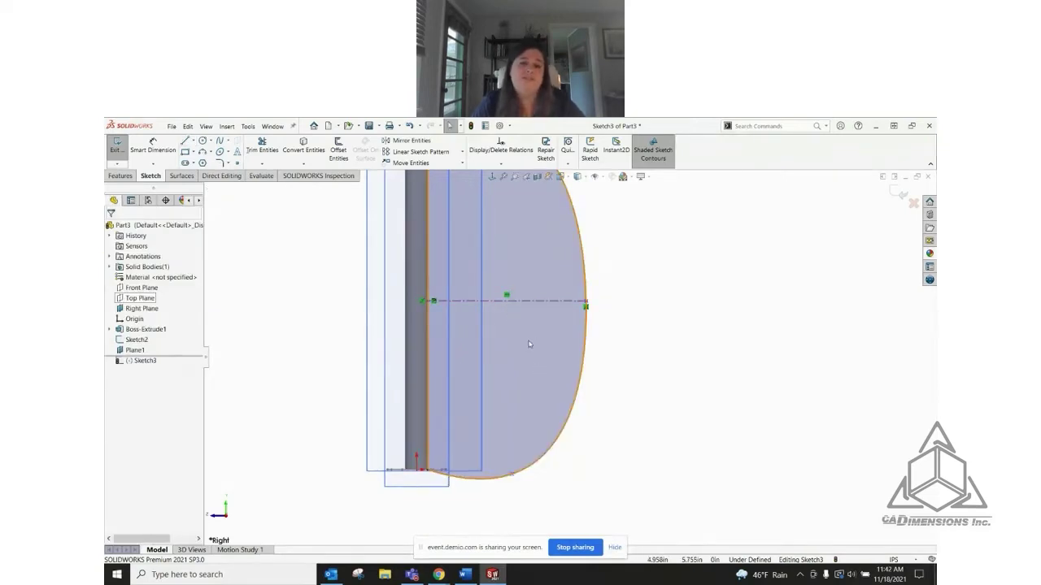
pyautogui.scroll(2, 533, 342)
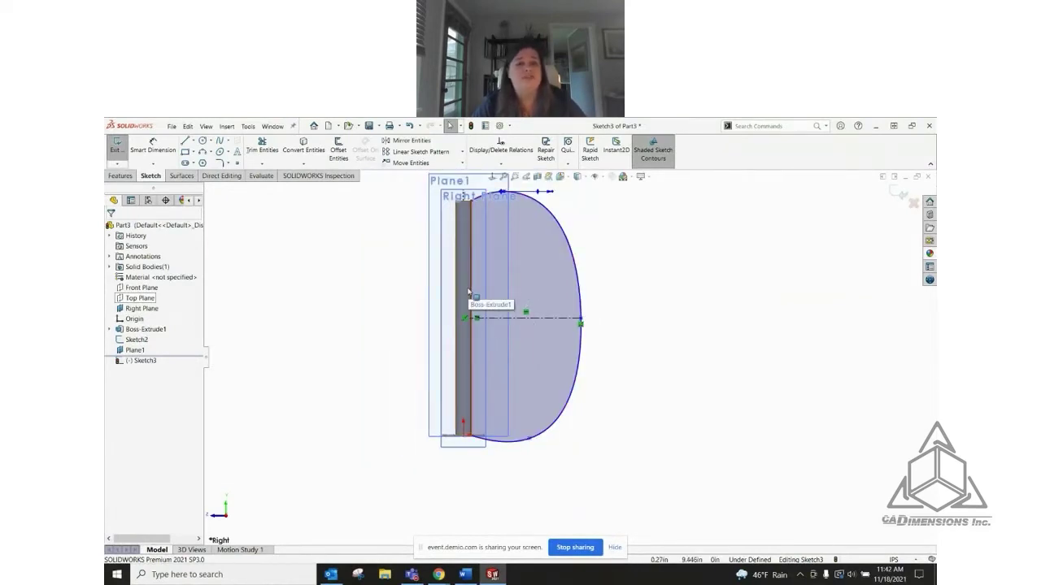
pyautogui.click(580, 323)
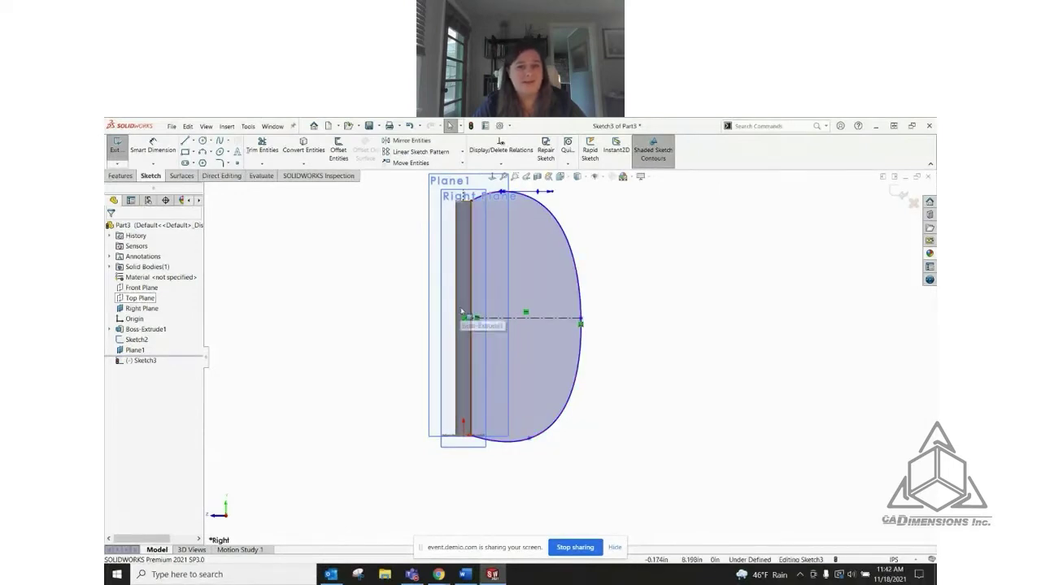
pyautogui.click(581, 324)
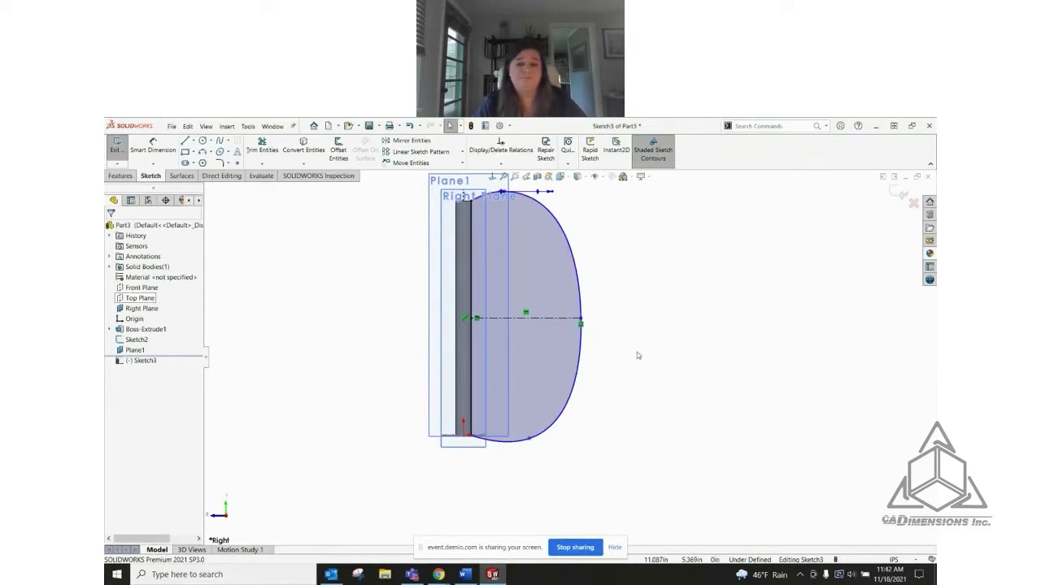
# Dimension the vertical distance between the spline's lowest intermediate point and the origin, accepting the value as drawn
pyautogui.scroll(-2, 595, 347)
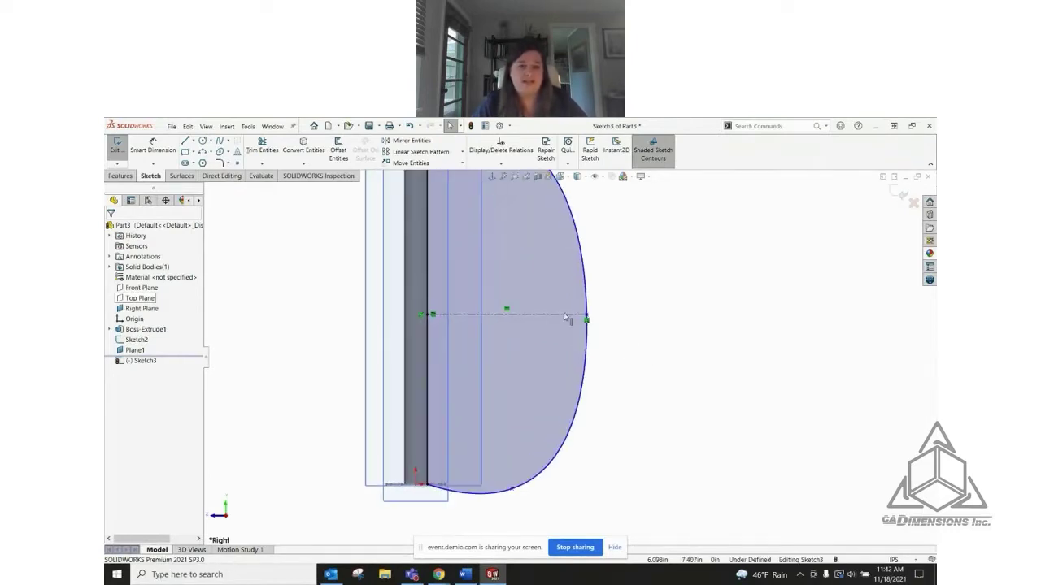
pyautogui.click(153, 146)
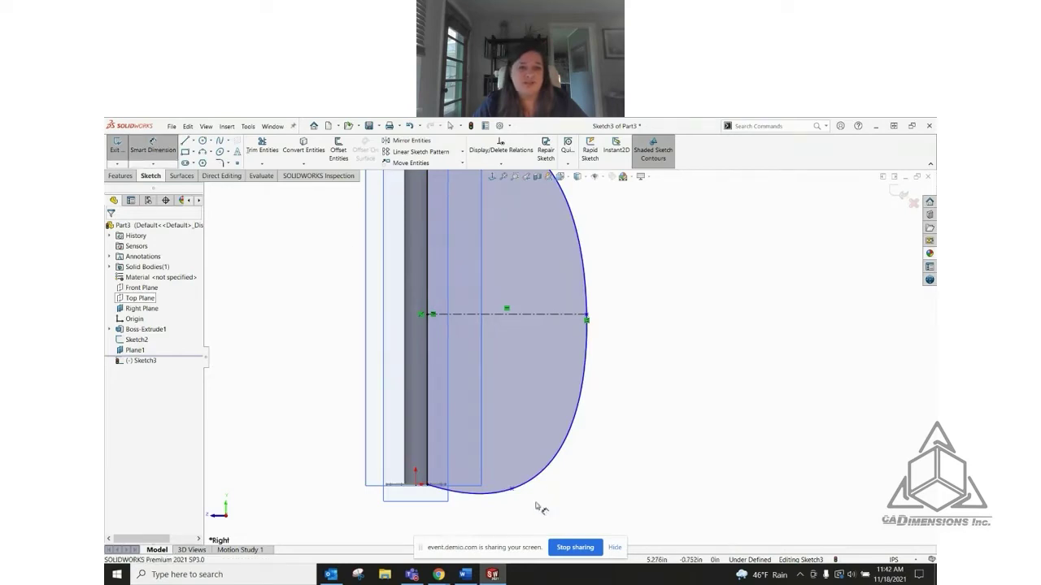
pyautogui.click(511, 489)
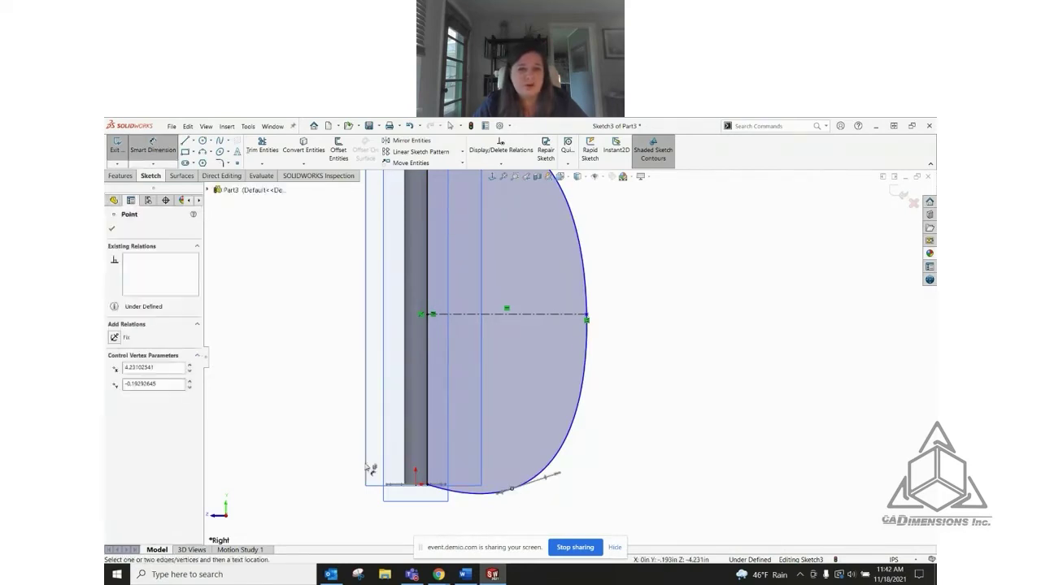
pyautogui.click(417, 489)
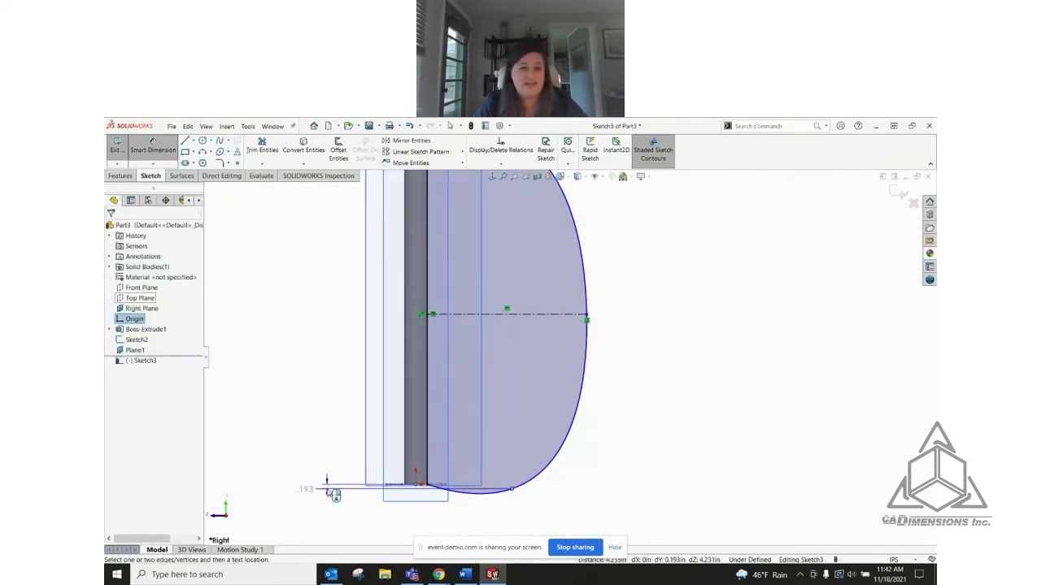
pyautogui.click(326, 489)
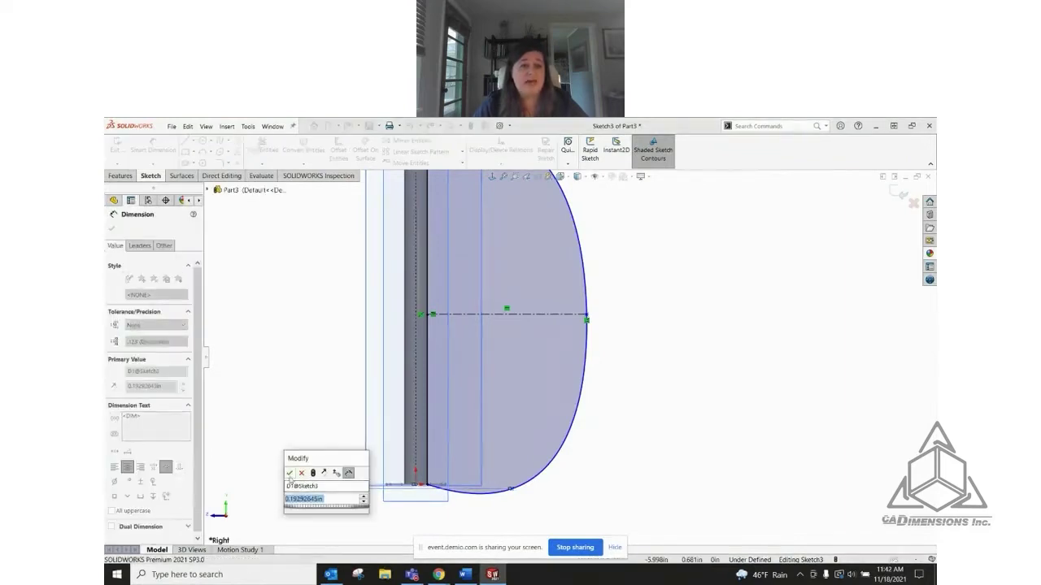
pyautogui.click(288, 472)
# Dimension the vertical distance between the spline's topmost point and the cylinder's top edge, accepting the value as drawn
pyautogui.scroll(-3, 520, 200)
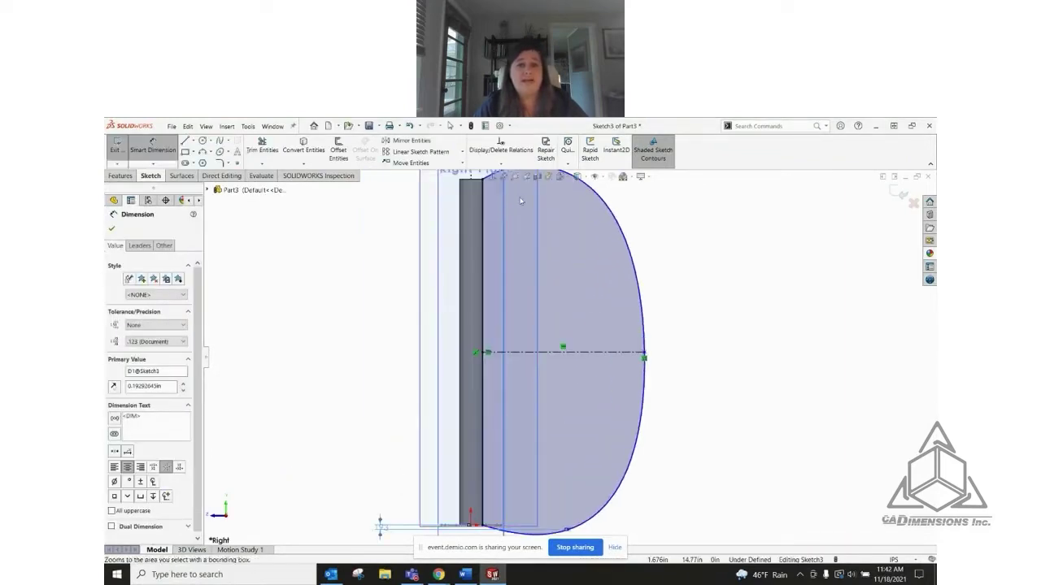
pyautogui.scroll(2, 520, 201)
pyautogui.scroll(-3, 546, 247)
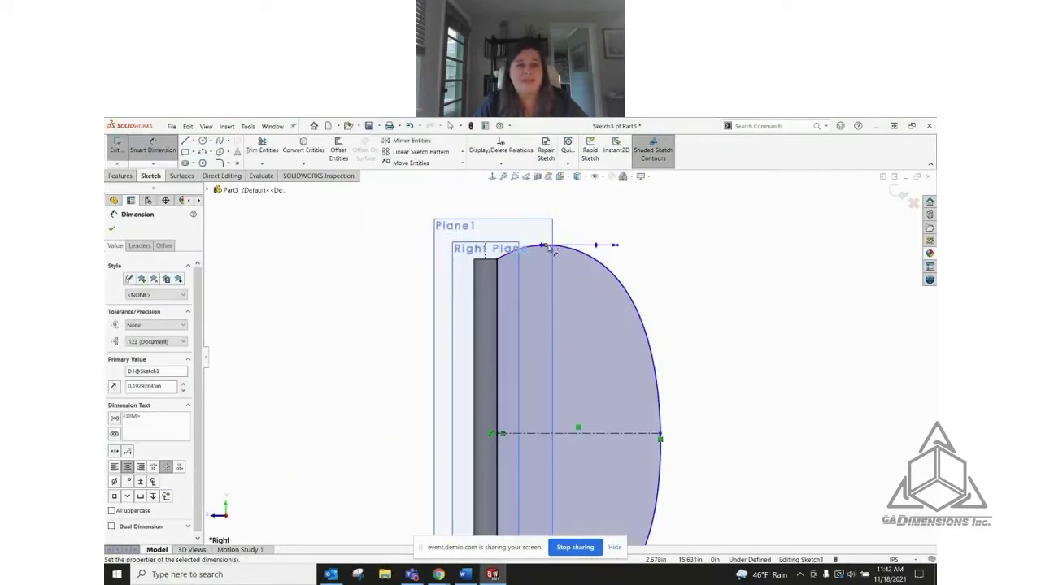
pyautogui.click(544, 245)
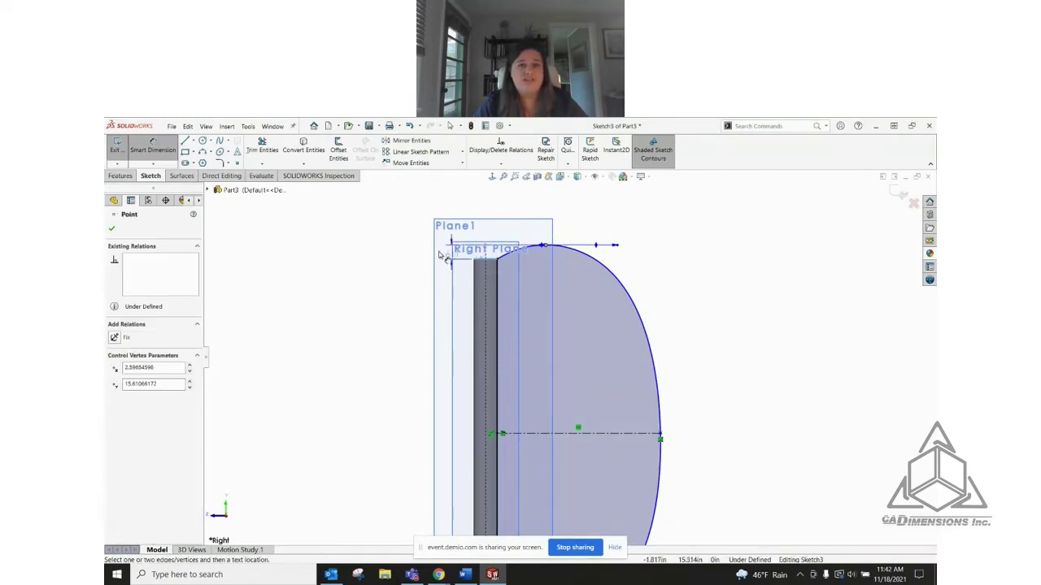
pyautogui.click(402, 250)
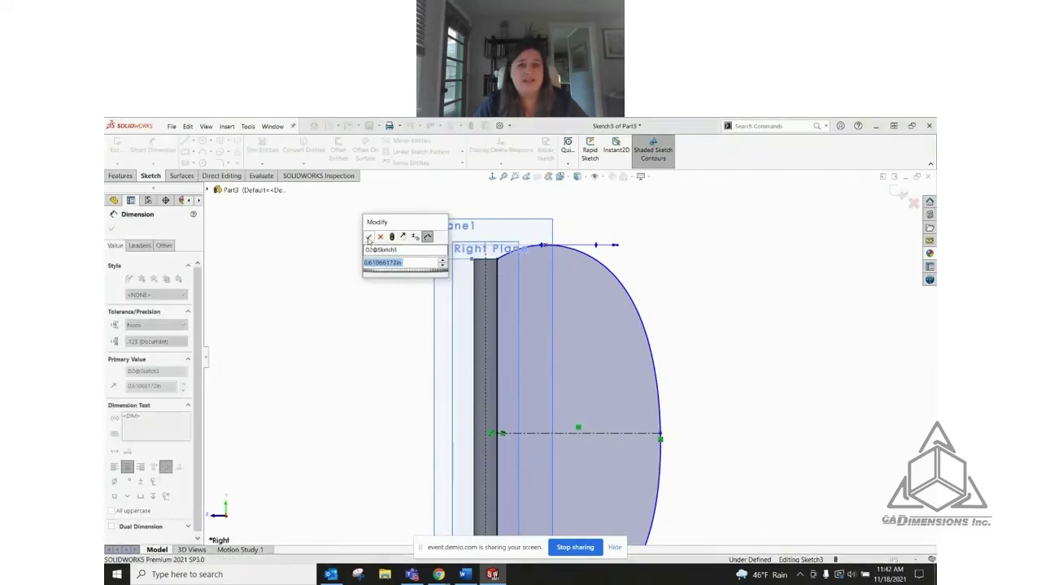
pyautogui.click(368, 237)
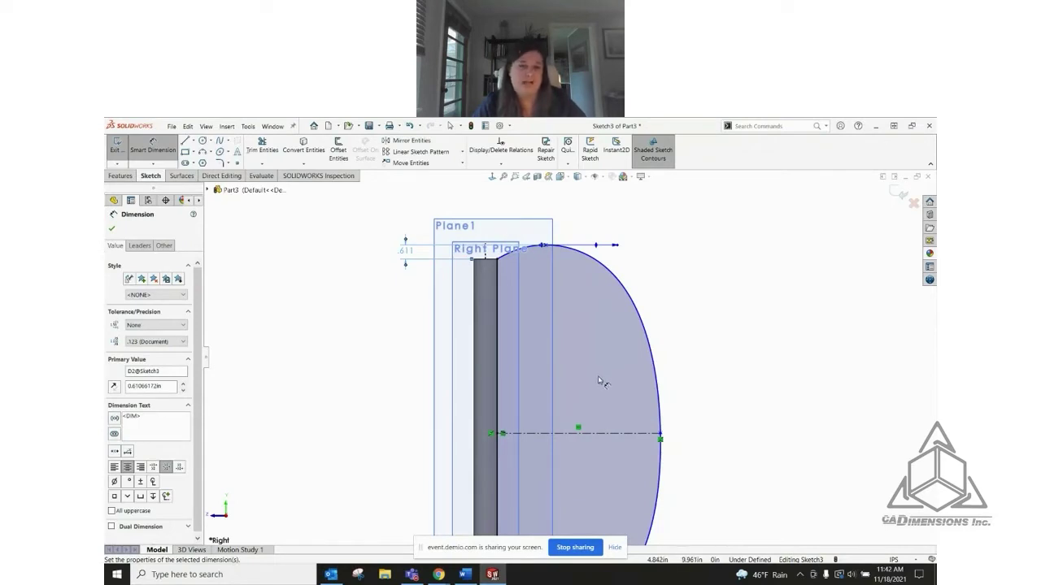
# Dimension the length of the horizontal centerline below the profile, keeping the drawn length
pyautogui.scroll(3, 662, 452)
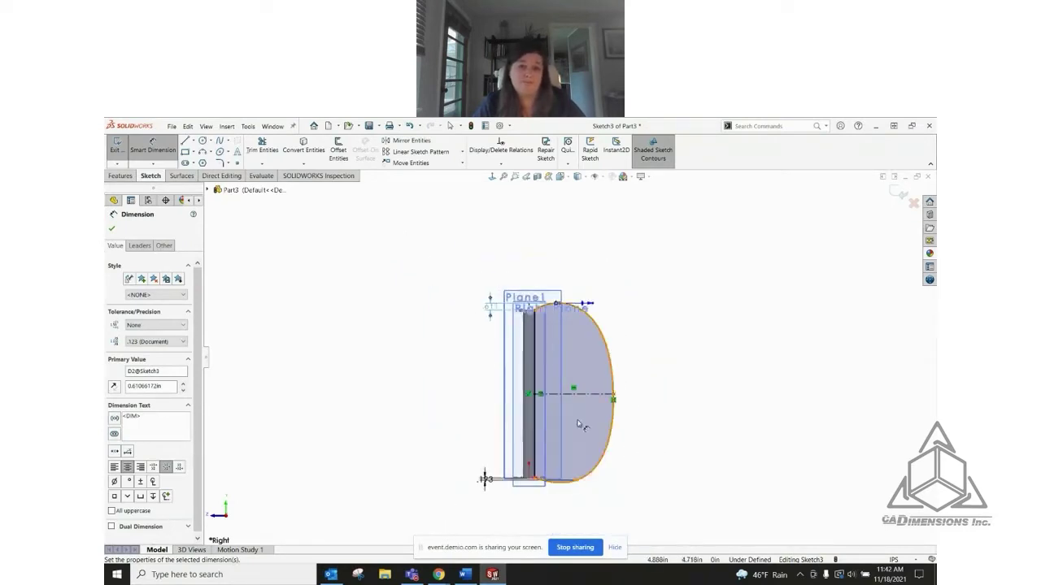
pyautogui.scroll(-2, 579, 396)
pyautogui.click(574, 371)
pyautogui.scroll(3, 573, 366)
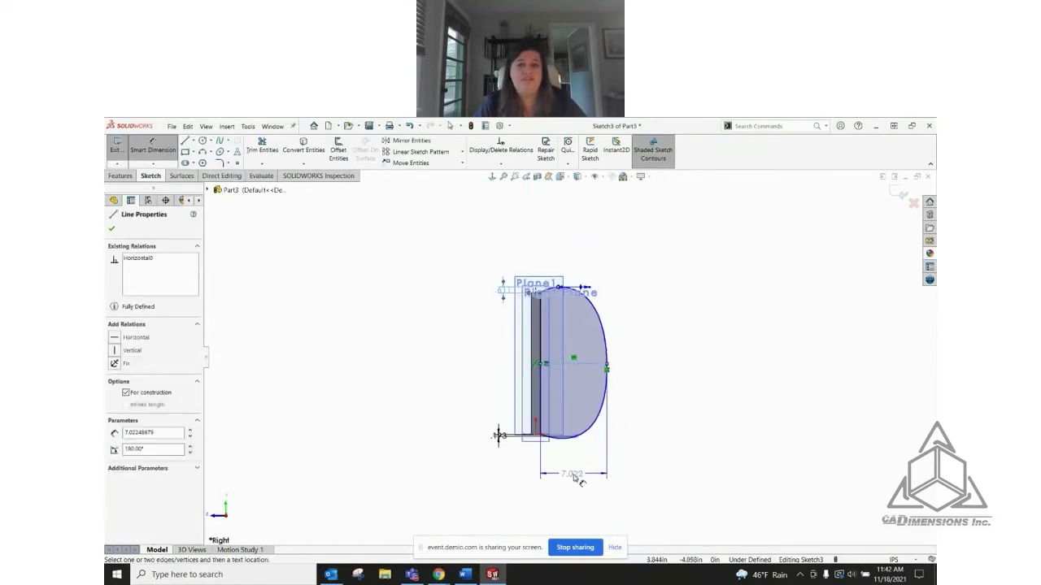
pyautogui.click(570, 470)
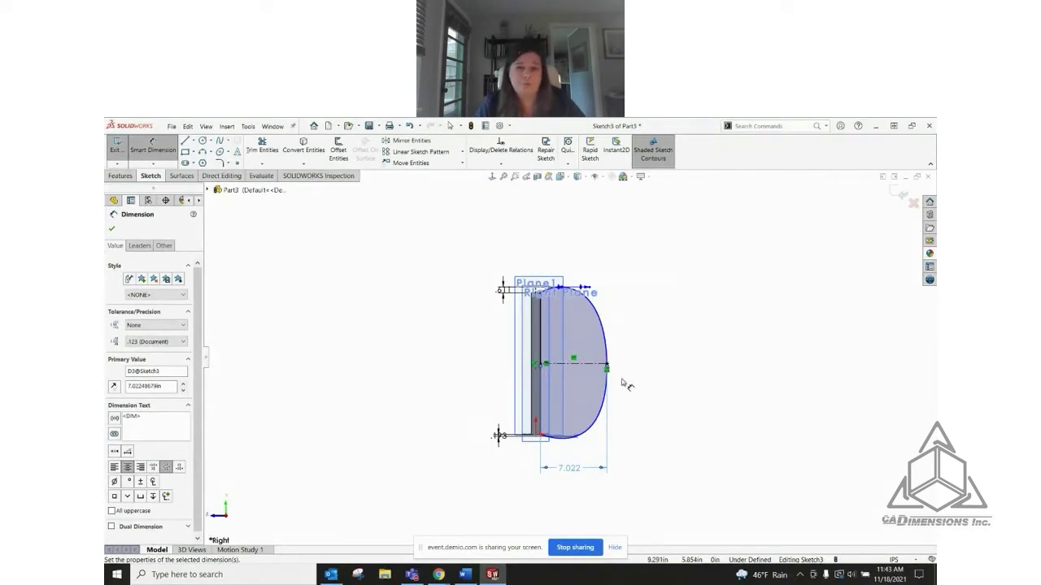
# Dimension the horizontal distance between the profile's upper inner corner and the spline's topmost point, accepting the value as drawn
pyautogui.scroll(-2, 623, 382)
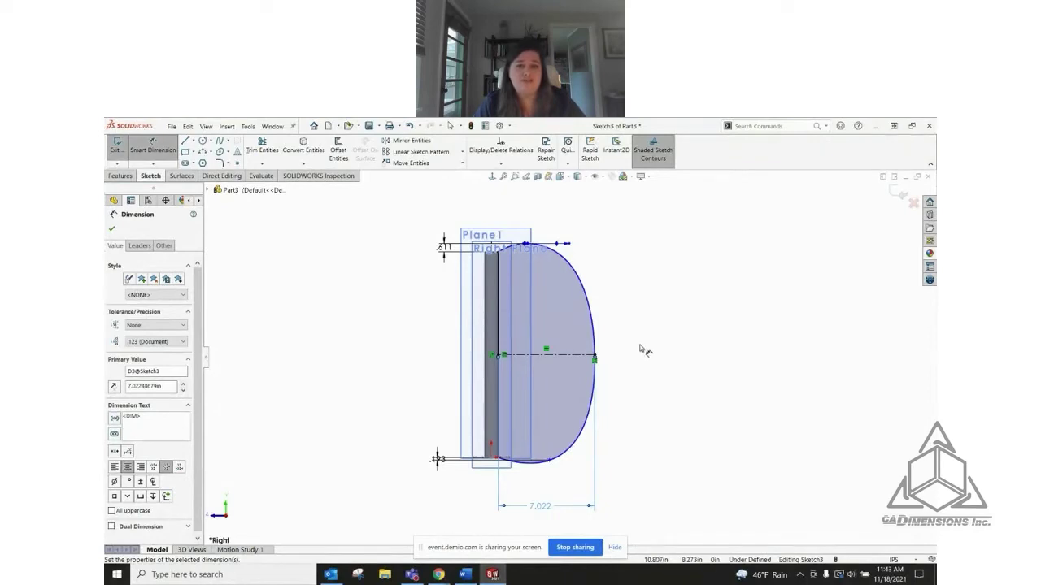
pyautogui.scroll(-1, 616, 317)
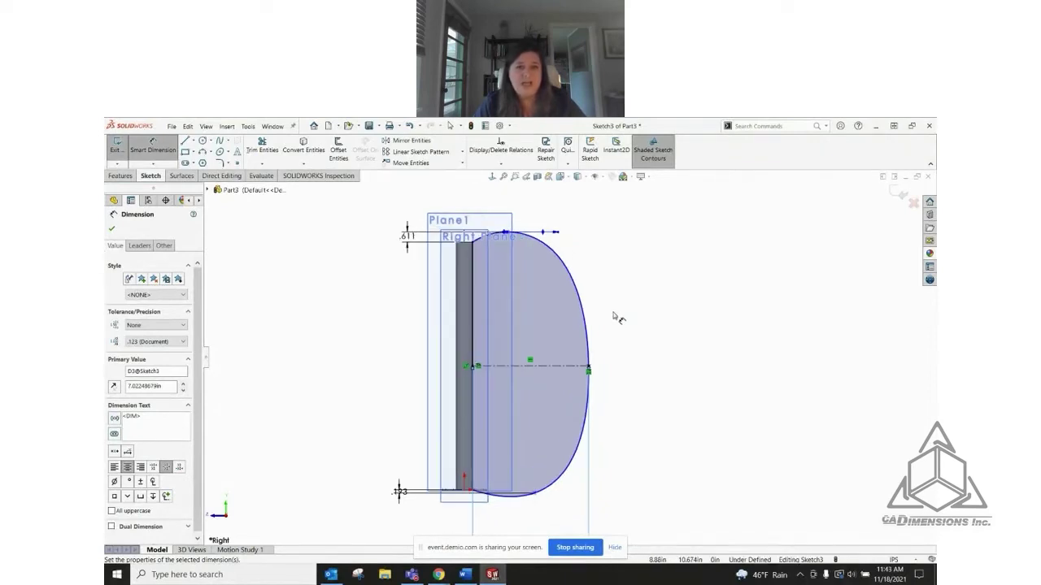
pyautogui.scroll(-3, 510, 235)
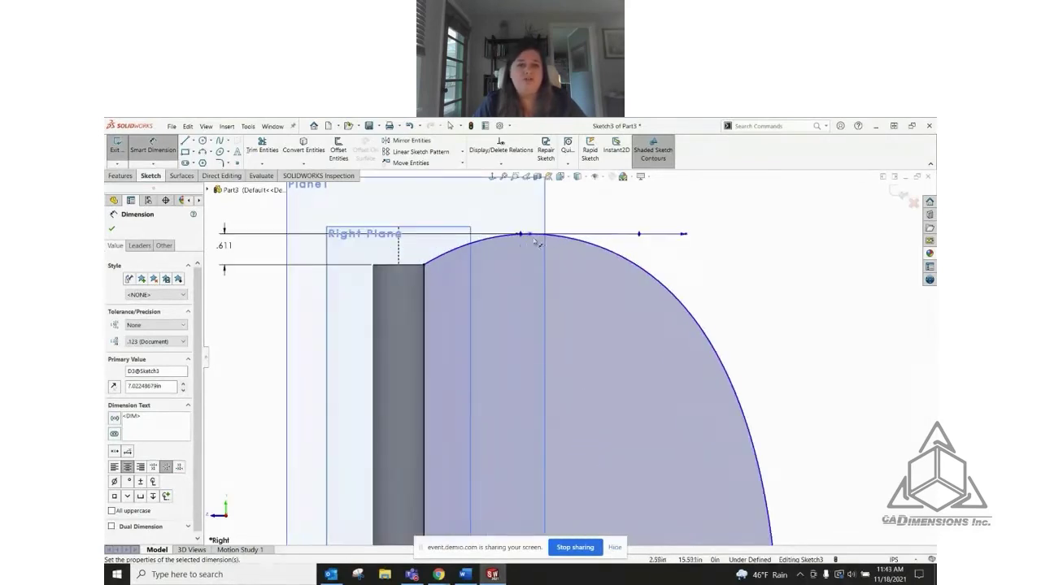
pyautogui.click(423, 264)
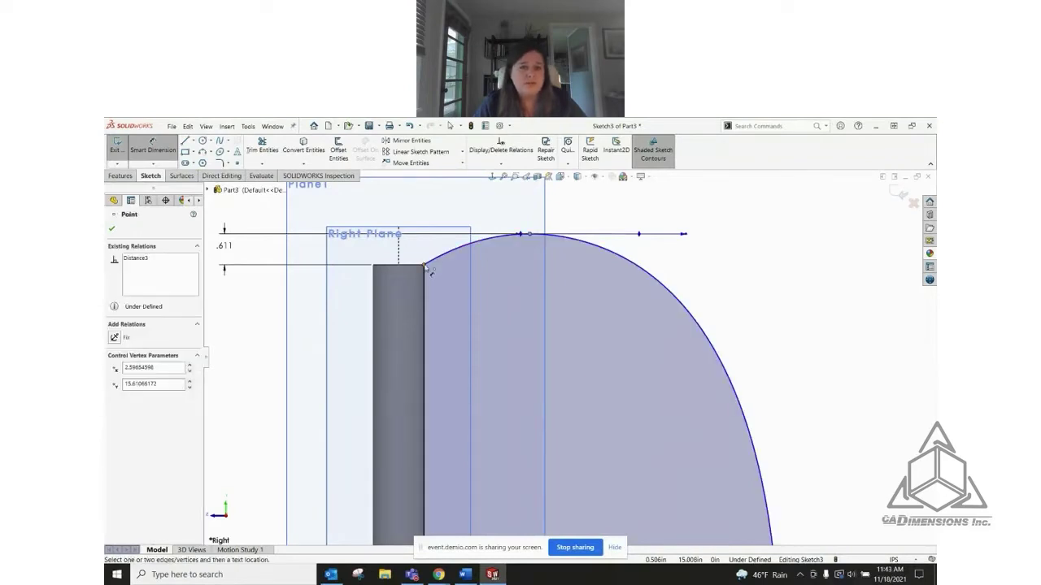
pyautogui.scroll(2, 569, 358)
pyautogui.doubleClick(530, 216)
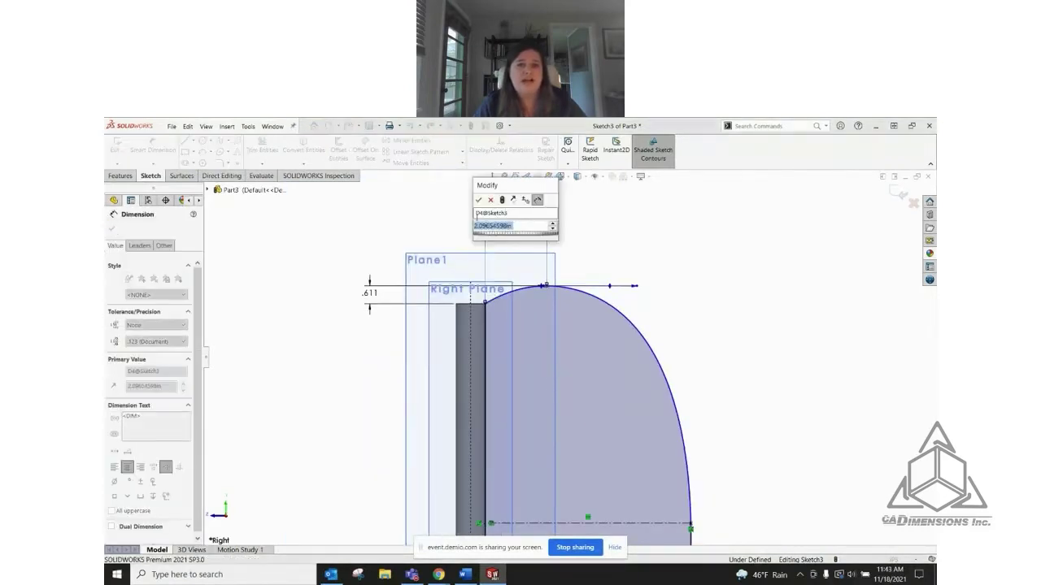
pyautogui.press('Return')
# Dimension the horizontal distance from the profile's vertical line to the spline's lowest intermediate point, accepting the value as drawn
pyautogui.scroll(2, 550, 394)
pyautogui.scroll(3, 553, 396)
pyautogui.scroll(-4, 569, 492)
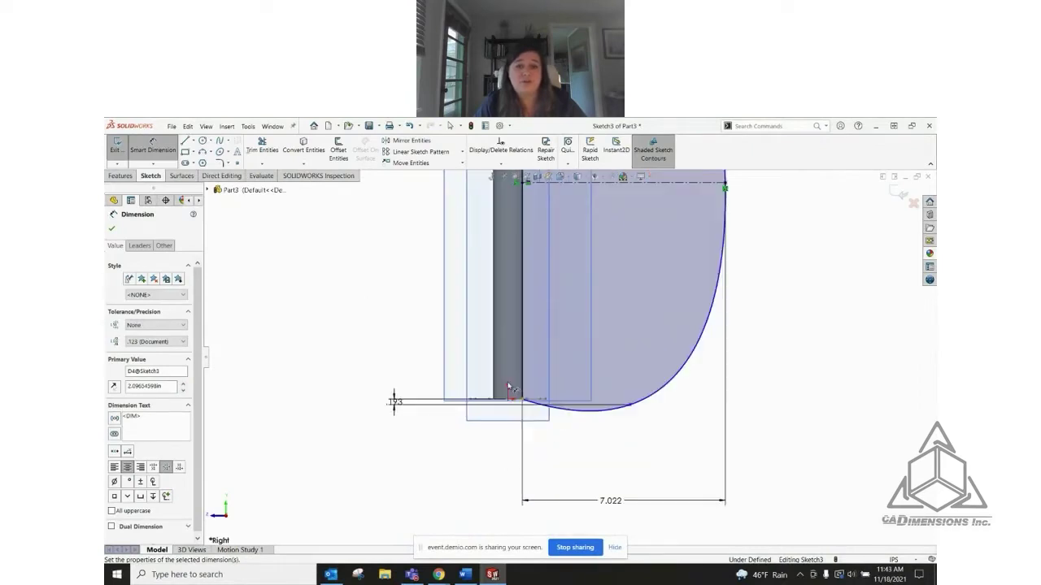
pyautogui.click(521, 382)
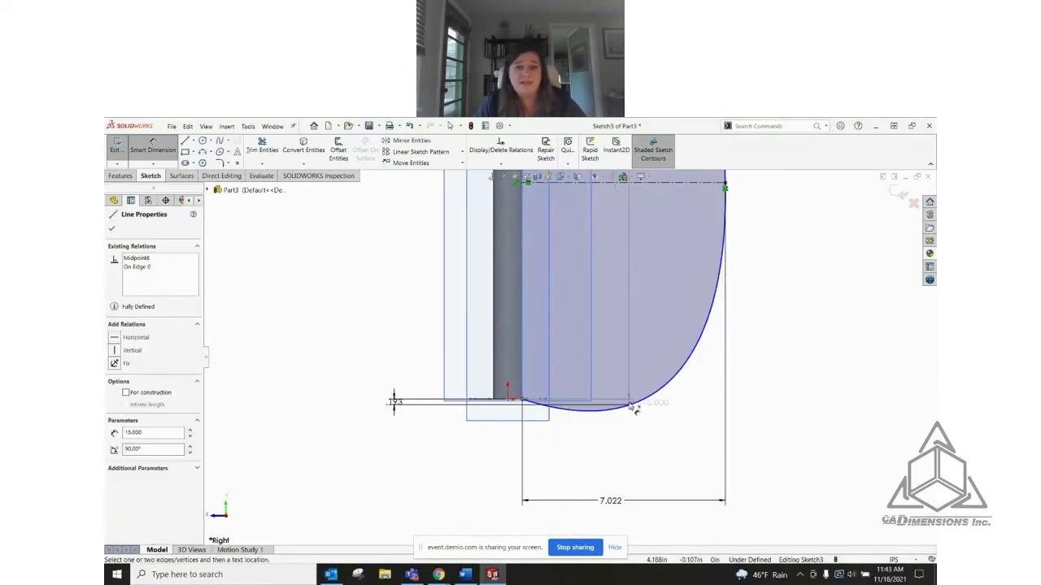
pyautogui.click(629, 404)
pyautogui.click(611, 452)
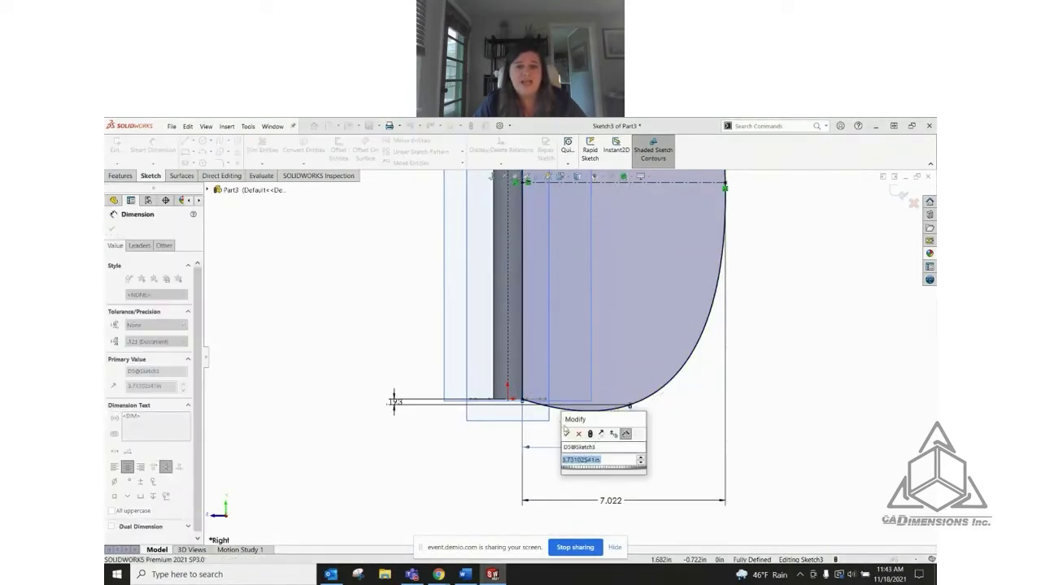
pyautogui.press('Return')
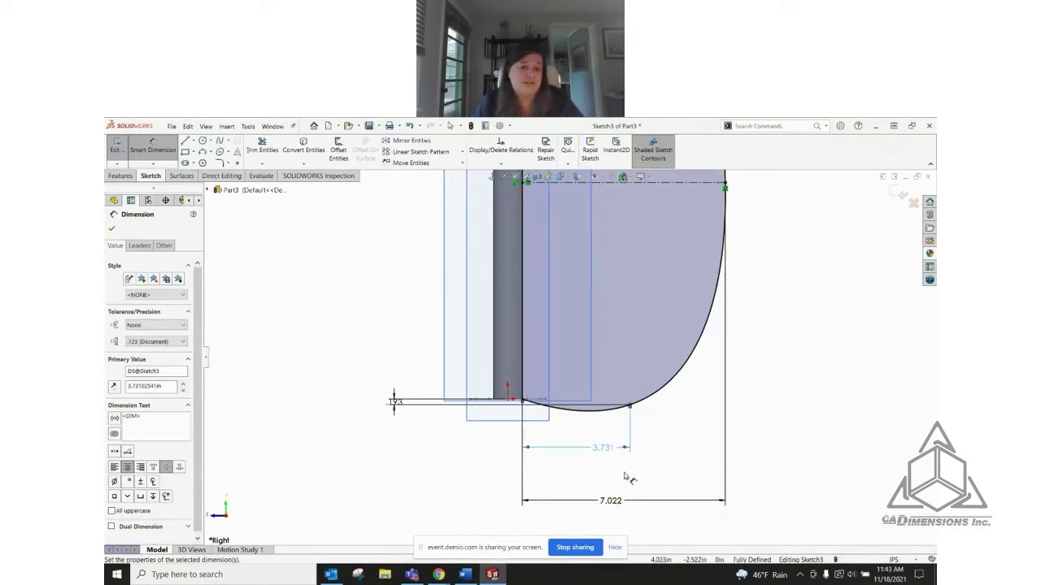
# Exit the spline profile sketch on the Right Plane and clear the selection
pyautogui.scroll(2, 612, 456)
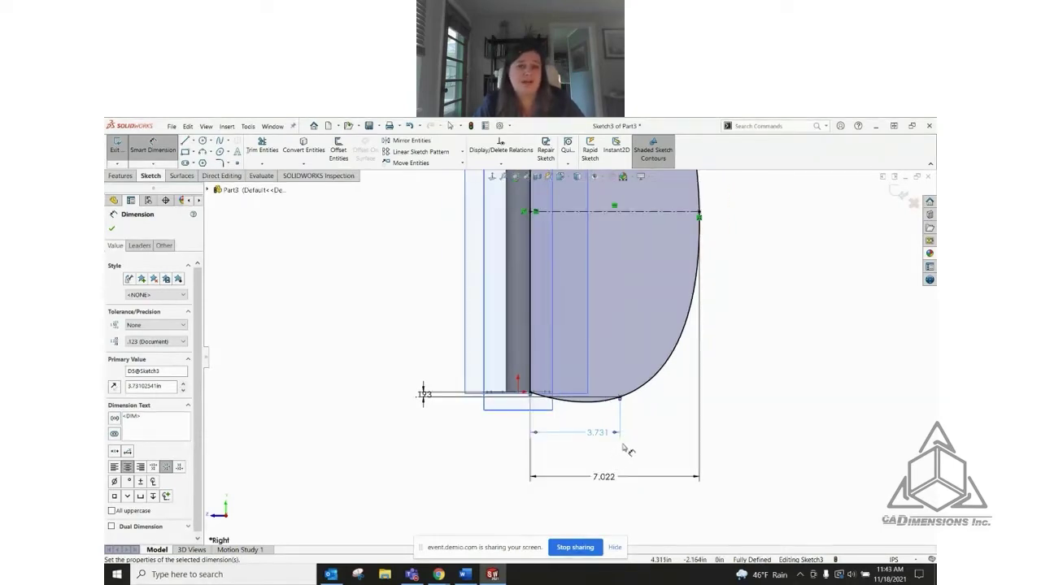
pyautogui.scroll(2, 623, 446)
pyautogui.press('f')
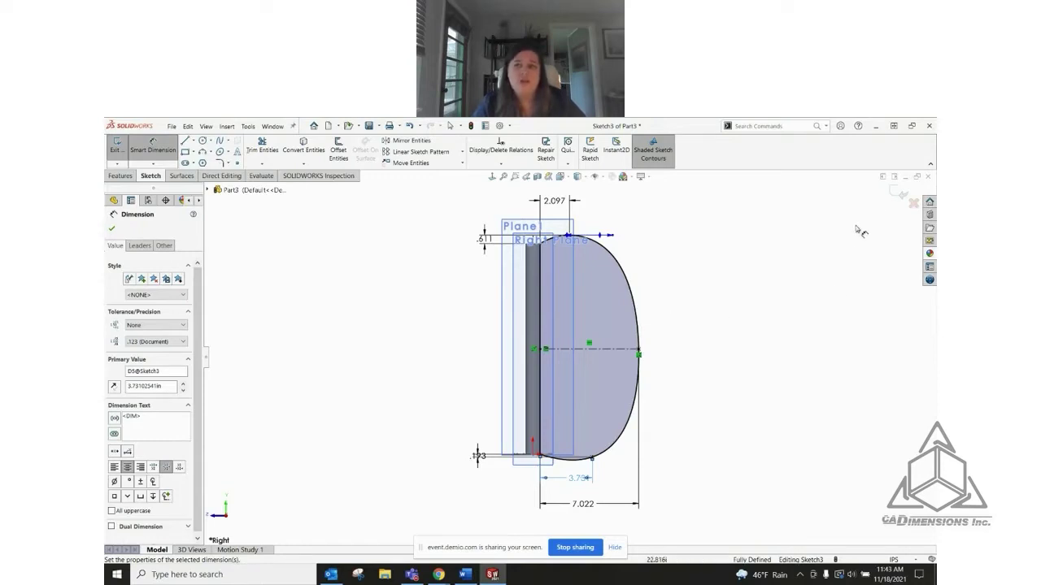
pyautogui.click(897, 194)
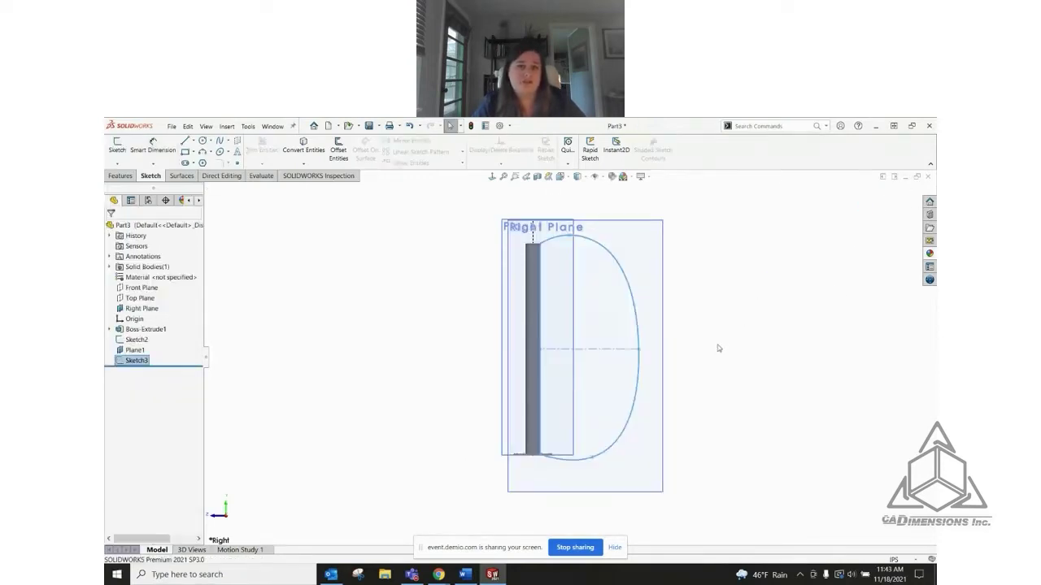
pyautogui.click(626, 286)
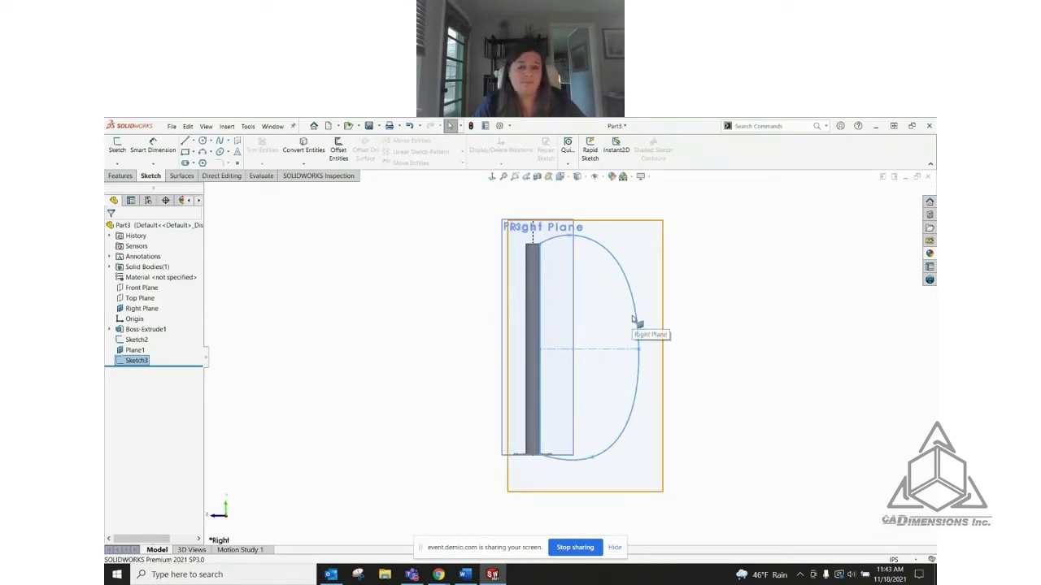
pyautogui.press('f')
pyautogui.moveTo(630, 339)
pyautogui.mouseDown(button='middle')
pyautogui.moveTo(635, 418)
pyautogui.moveTo(594, 301)
pyautogui.mouseUp(button='middle')
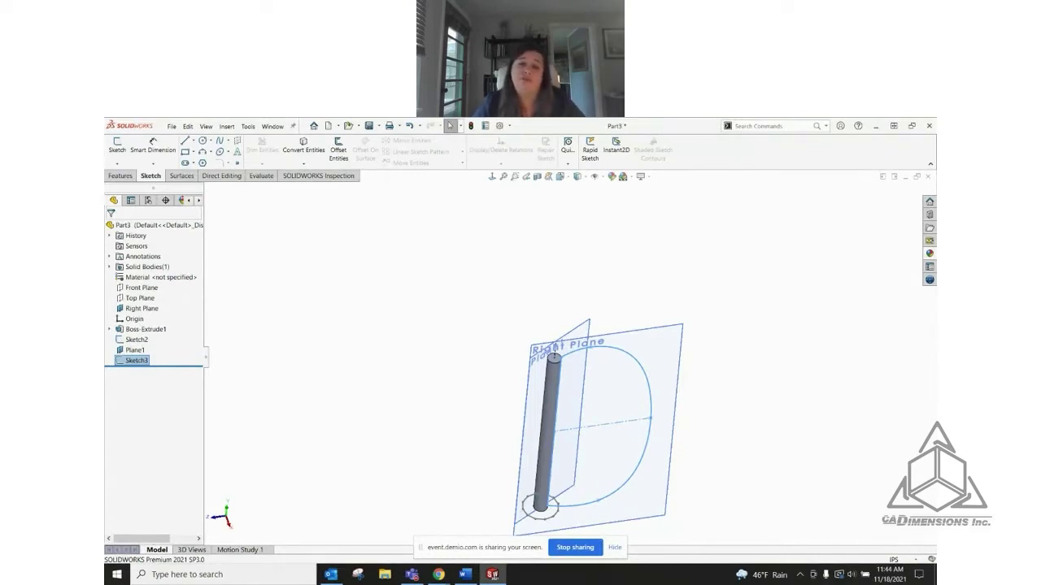
pyautogui.click(745, 366)
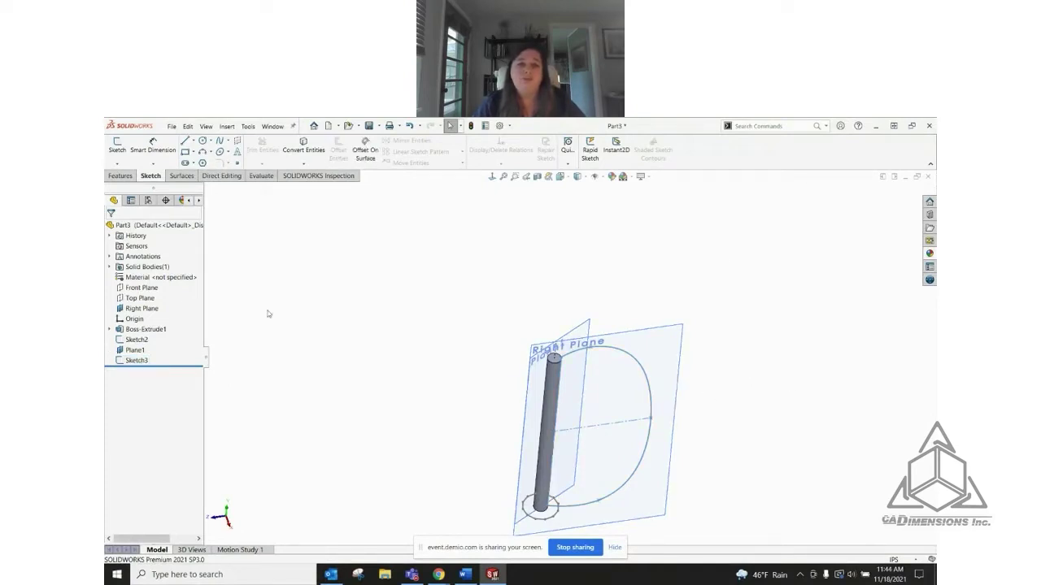
# Create a derived sketch of the spline profile, Sketch3, on the angled plane, Plane1
pyautogui.click(136, 360)
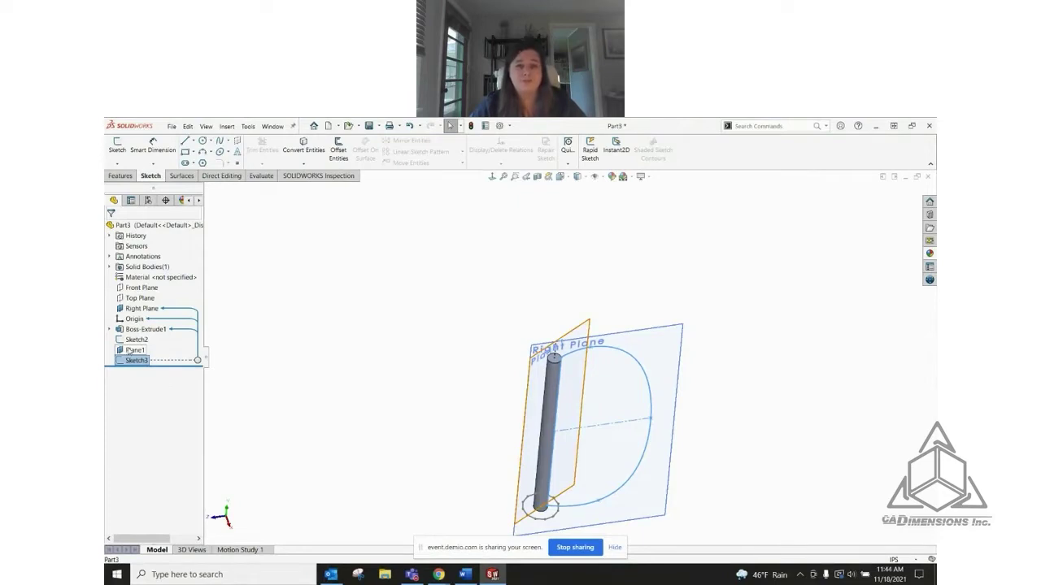
pyautogui.click(131, 350)
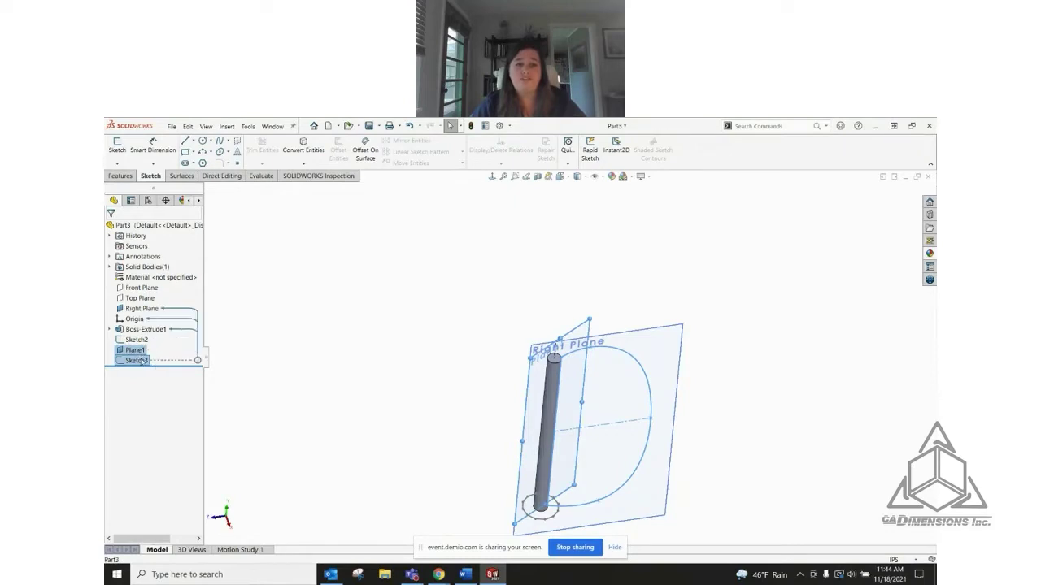
pyautogui.click(227, 127)
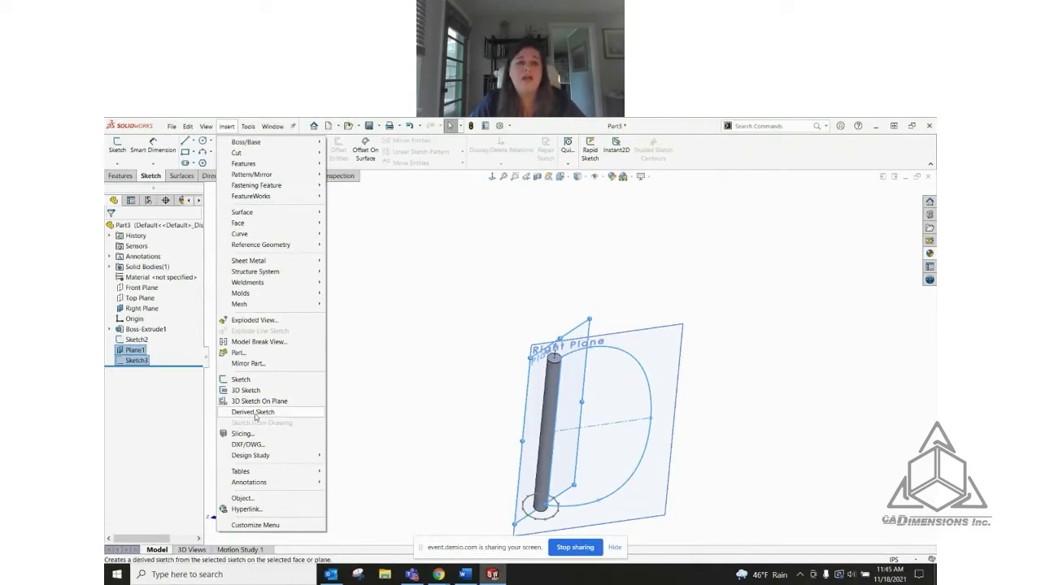
pyautogui.click(254, 412)
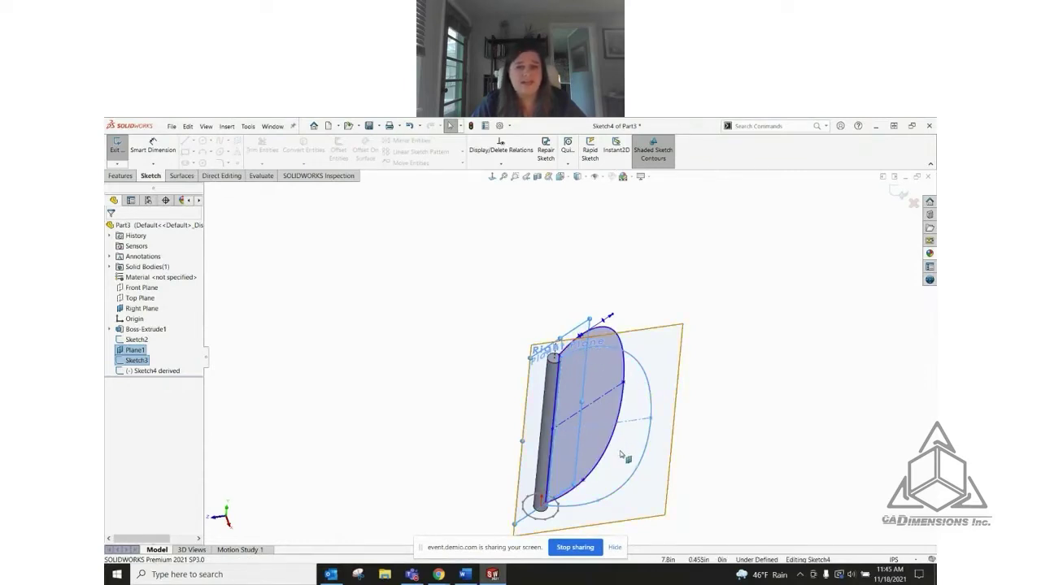
# Move the derived profile within its plane so that it sits clear of the cylinder
pyautogui.moveTo(632, 480)
pyautogui.mouseDown(button='middle')
pyautogui.moveTo(685, 425)
pyautogui.moveTo(689, 372)
pyautogui.moveTo(669, 472)
pyautogui.moveTo(618, 443)
pyautogui.mouseUp(button='middle')
pyautogui.scroll(-4, 618, 443)
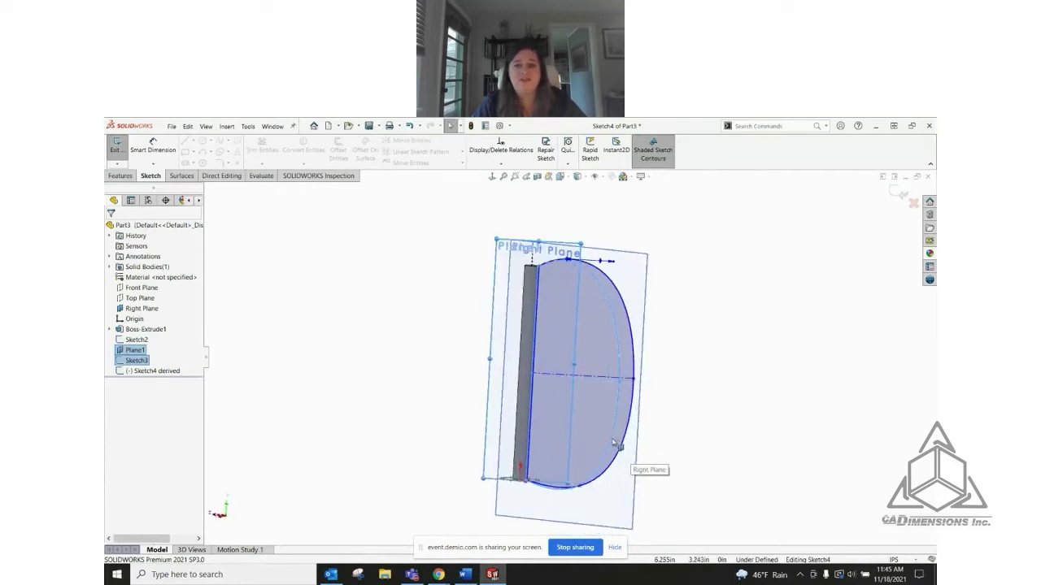
pyautogui.click(568, 392)
pyautogui.moveTo(585, 408)
pyautogui.mouseDown(button='middle')
pyautogui.moveTo(591, 382)
pyautogui.moveTo(597, 392)
pyautogui.mouseUp(button='middle')
pyautogui.click(595, 392)
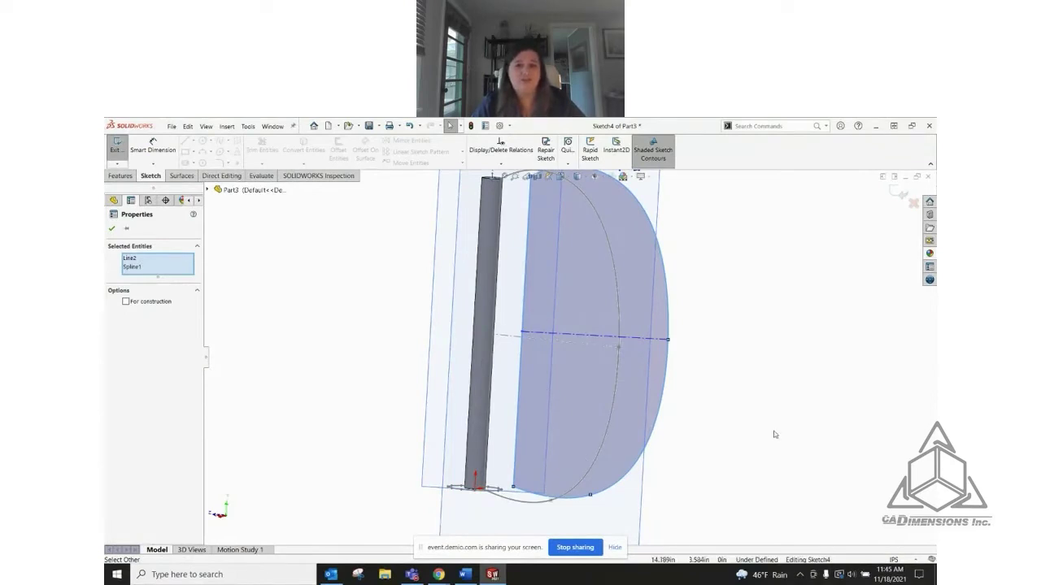
pyautogui.click(690, 412)
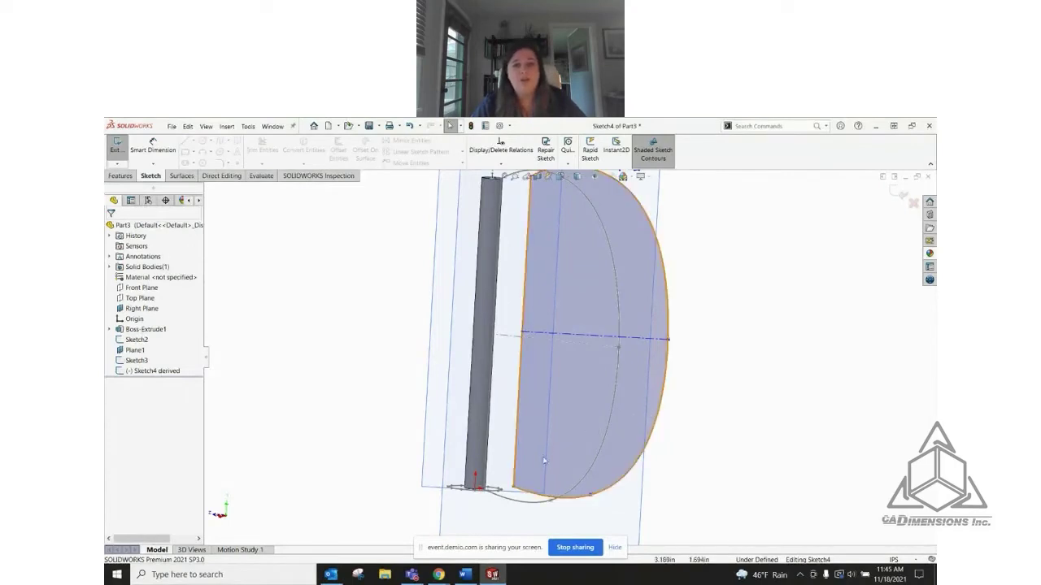
# Add a Pierce relation between the derived profile's lower inner corner and the cylinder's bottom circular edge
pyautogui.moveTo(650, 416); pyautogui.dragTo(569, 451, button='middle')
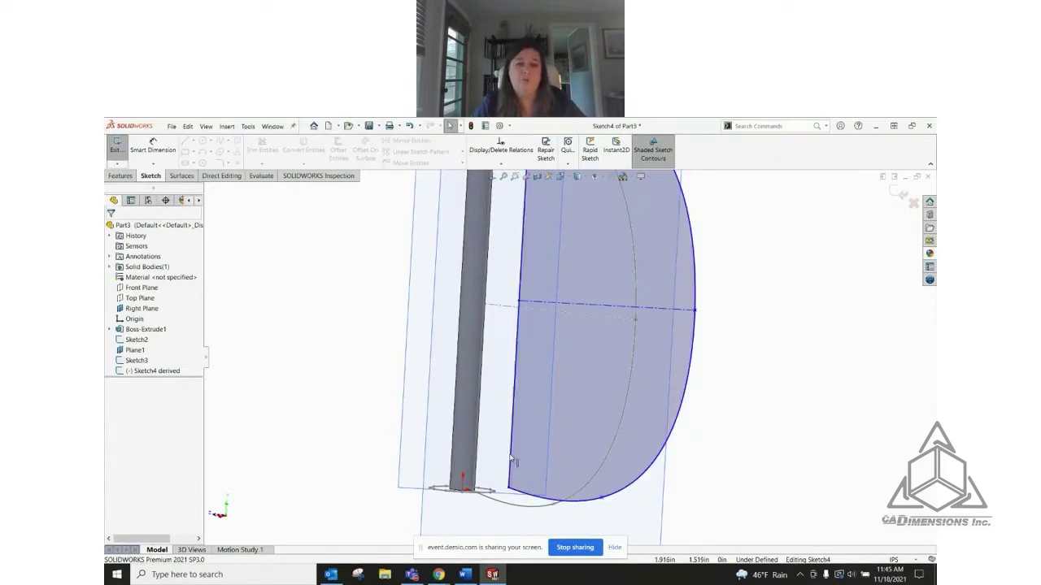
pyautogui.moveTo(521, 460)
pyautogui.mouseDown(button='middle')
pyautogui.moveTo(521, 487)
pyautogui.moveTo(505, 478)
pyautogui.mouseUp(button='middle')
pyautogui.click(501, 473)
pyautogui.scroll(-5, 501, 473)
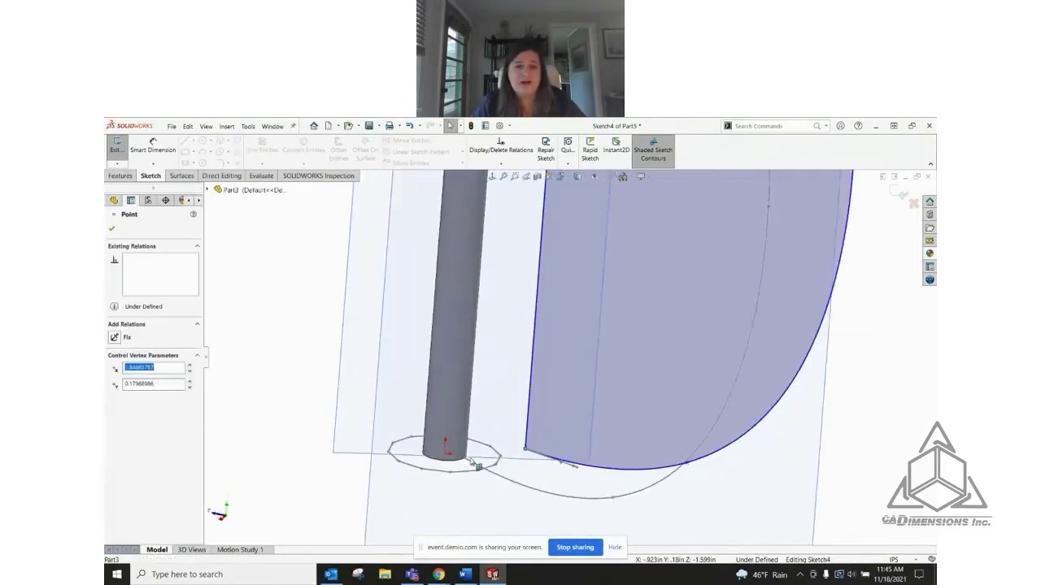
pyautogui.moveTo(480, 419); pyautogui.dragTo(495, 441, button='middle')
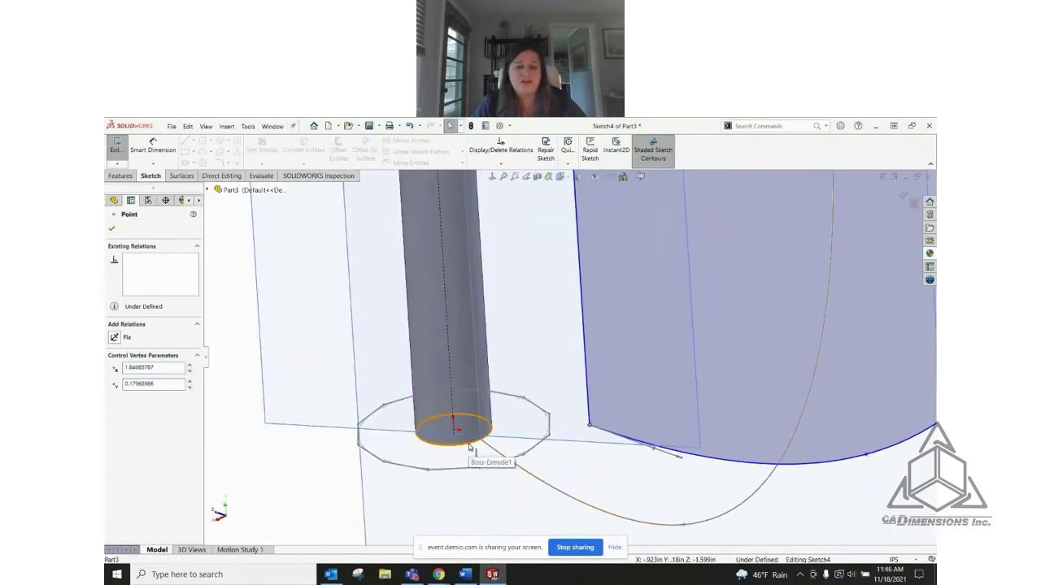
pyautogui.keyDown('ctrl'); pyautogui.click(469, 447); pyautogui.keyUp('ctrl')
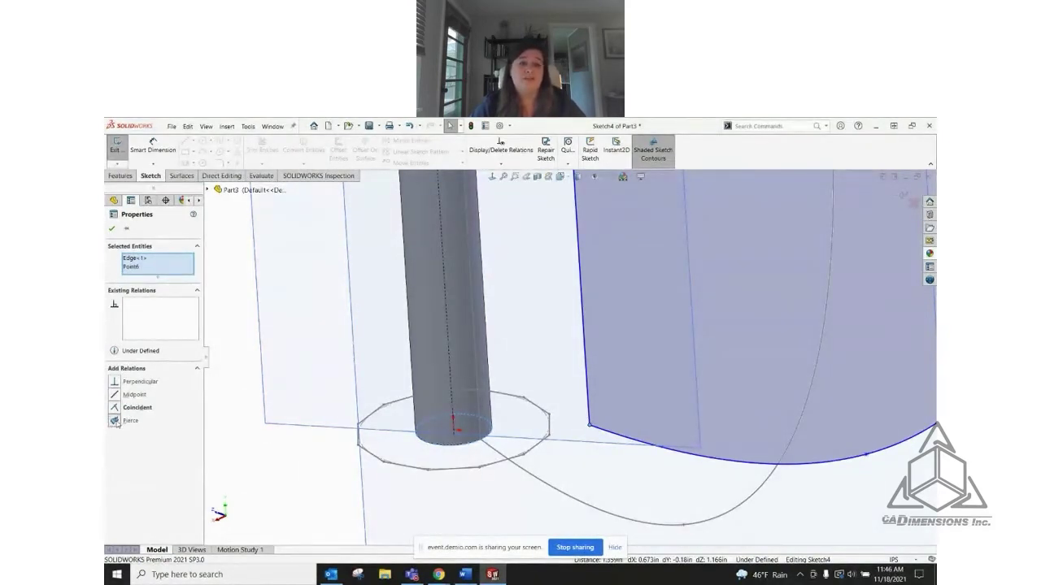
pyautogui.click(113, 420)
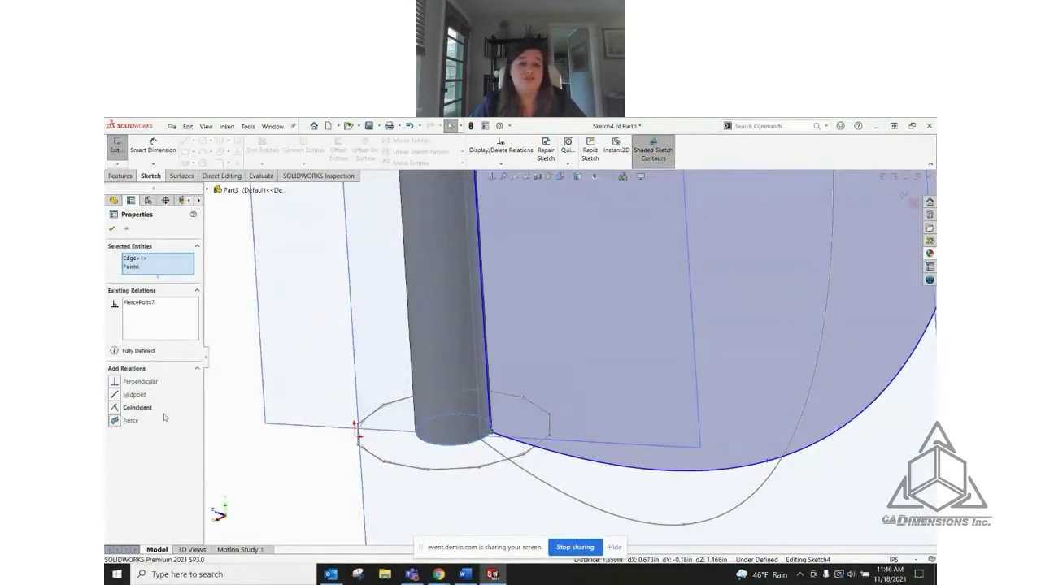
pyautogui.click(111, 229)
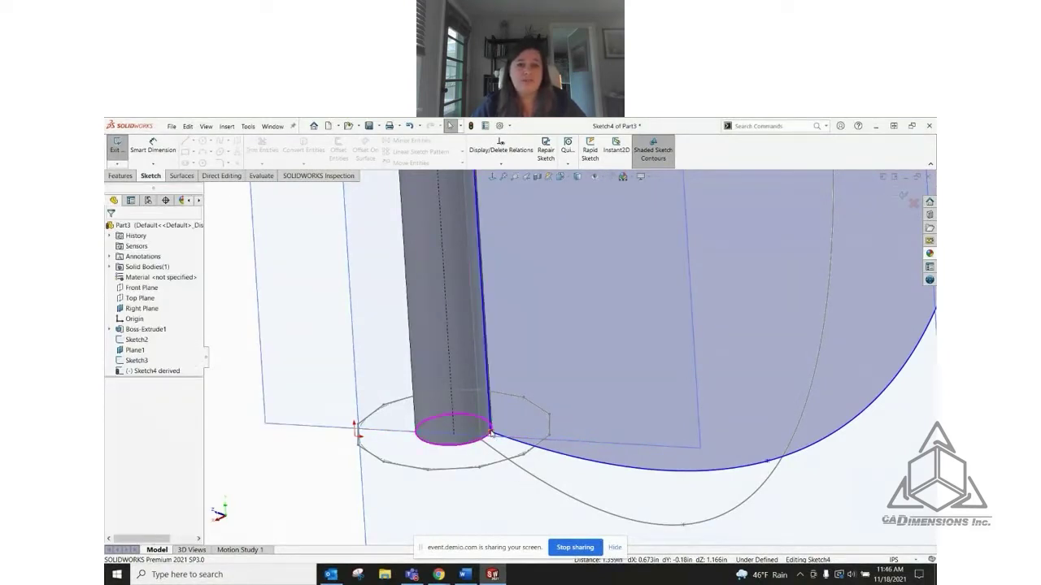
# Add a Vertical relation to the derived profile's straight line along the cylinder
pyautogui.scroll(6, 492, 435)
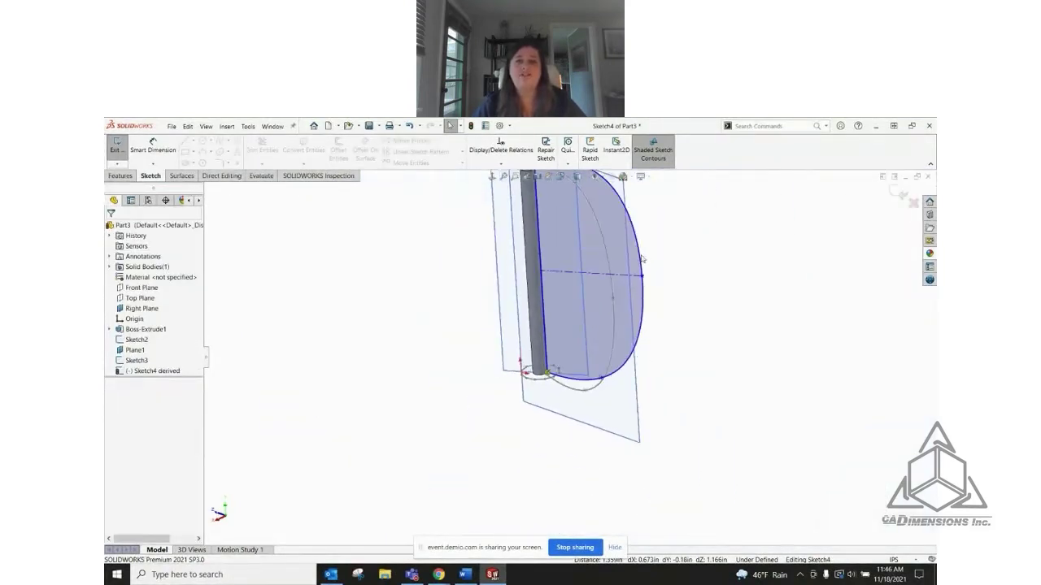
pyautogui.scroll(-2, 642, 259)
pyautogui.scroll(-3, 571, 244)
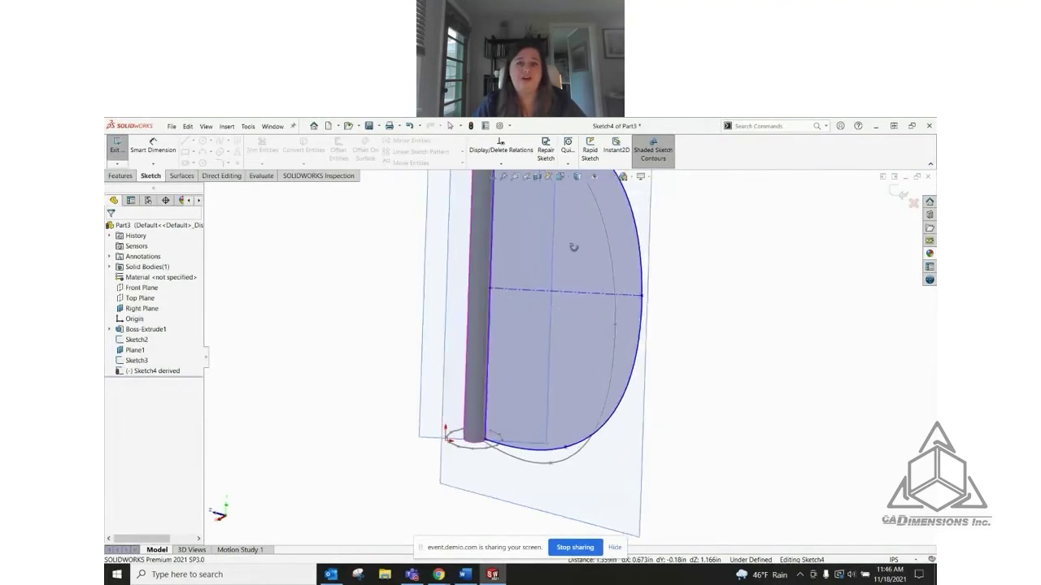
pyautogui.click(491, 285)
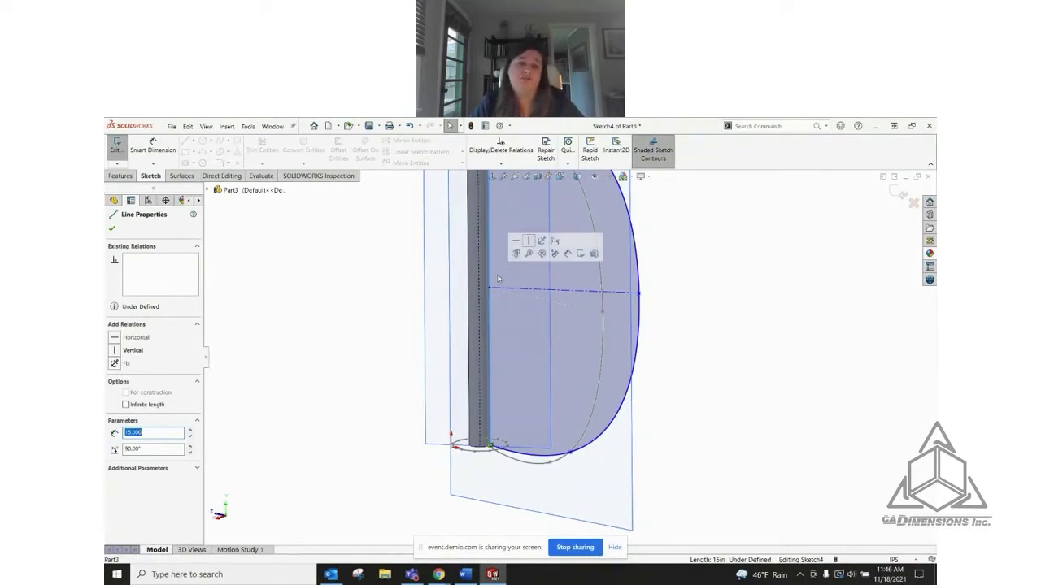
pyautogui.click(529, 242)
pyautogui.click(727, 356)
# Exit the derived sketch and examine both profiles around the cylinder
pyautogui.press('f')
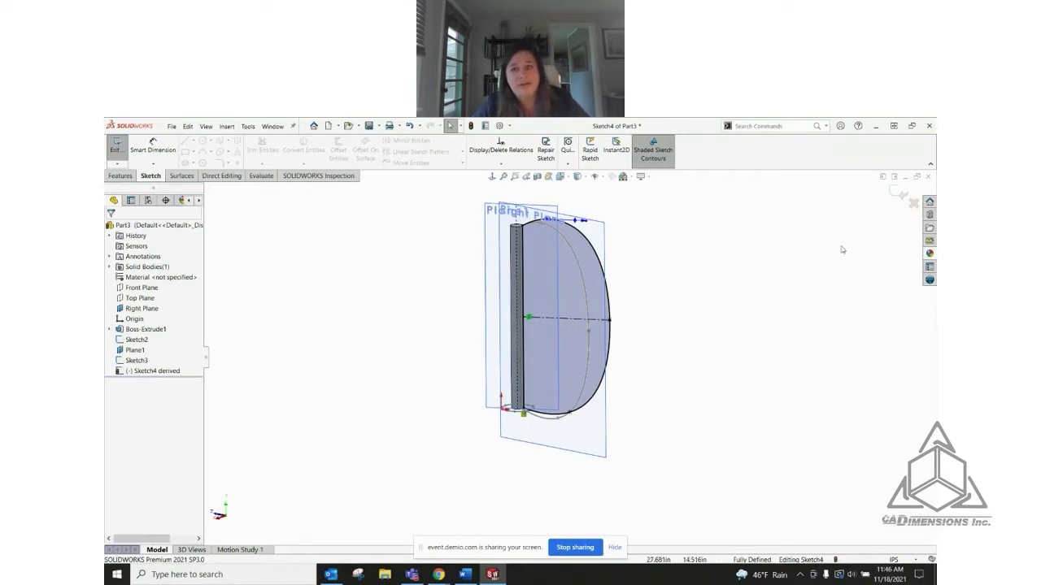
pyautogui.click(898, 194)
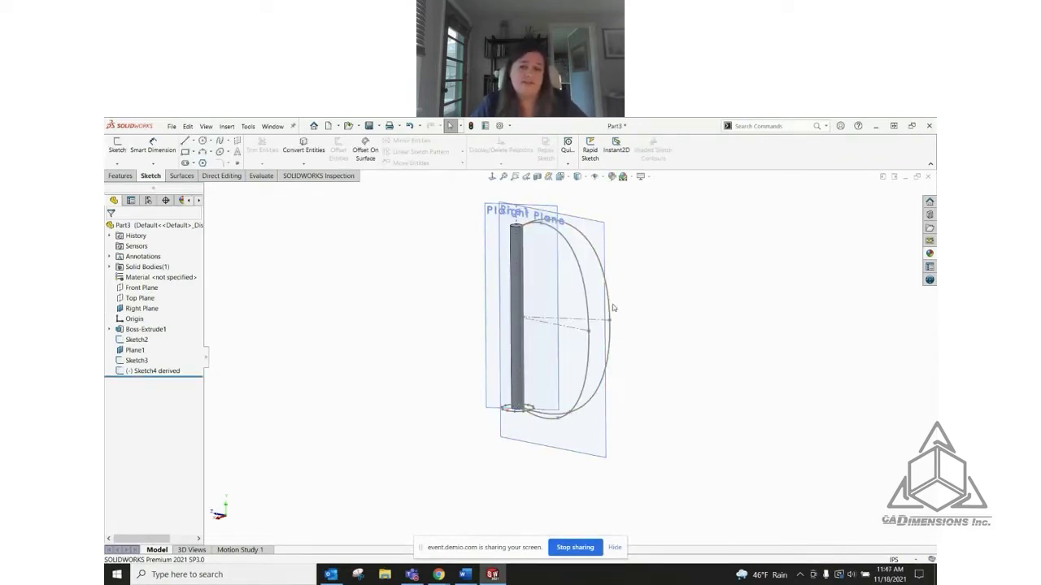
pyautogui.scroll(-3, 616, 301)
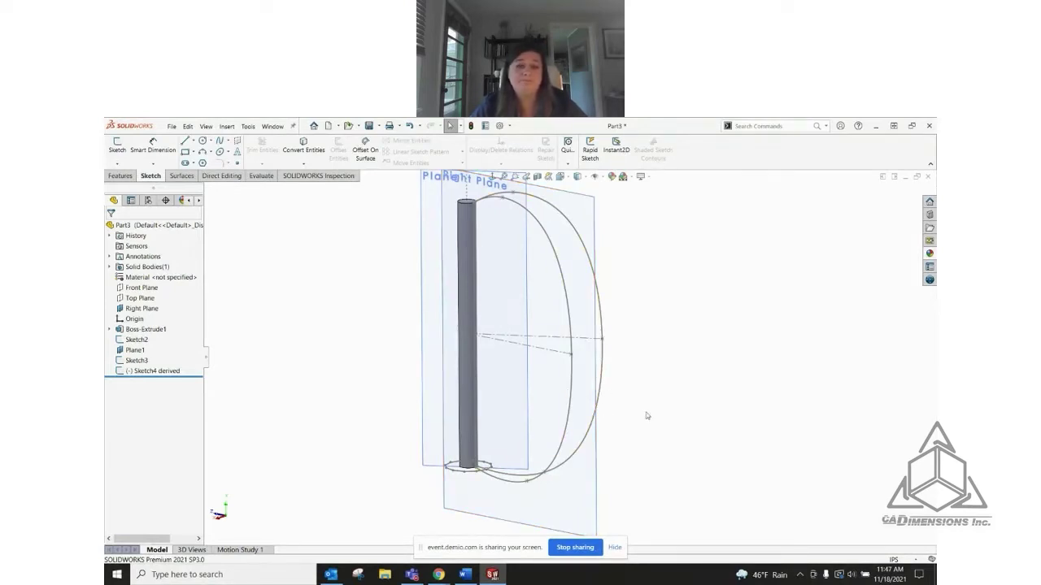
pyautogui.moveTo(580, 429); pyautogui.dragTo(743, 483, button='middle')
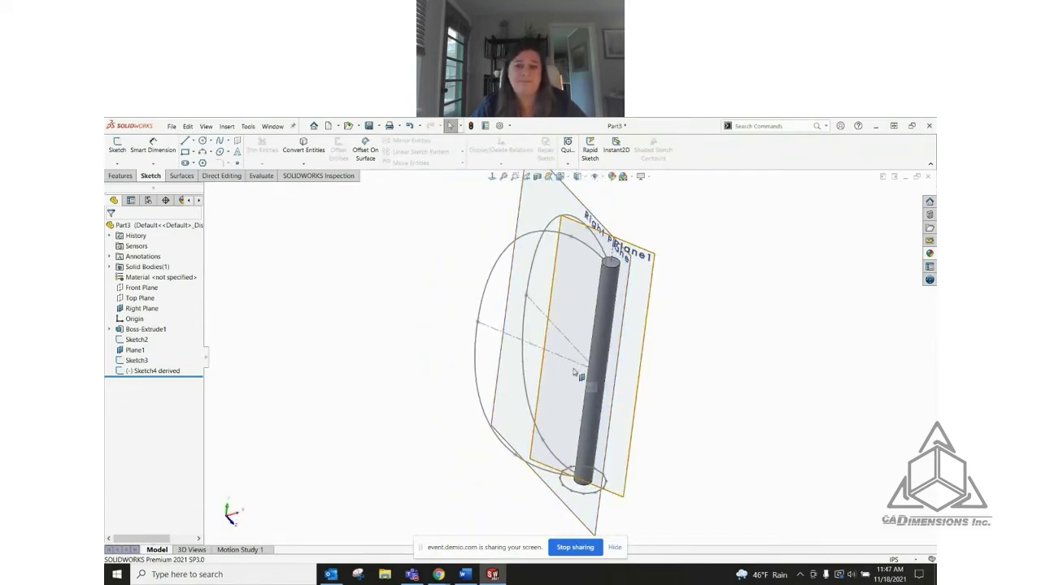
# Start a sketch on the cylinder's top face and hide the Right Plane and Plane1
pyautogui.scroll(-4, 611, 260)
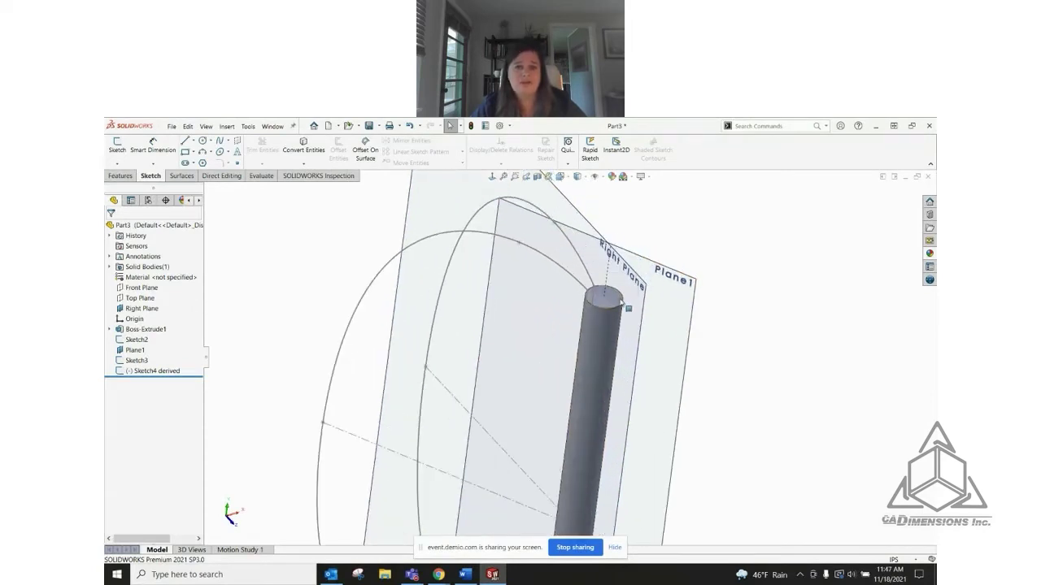
pyautogui.click(602, 302)
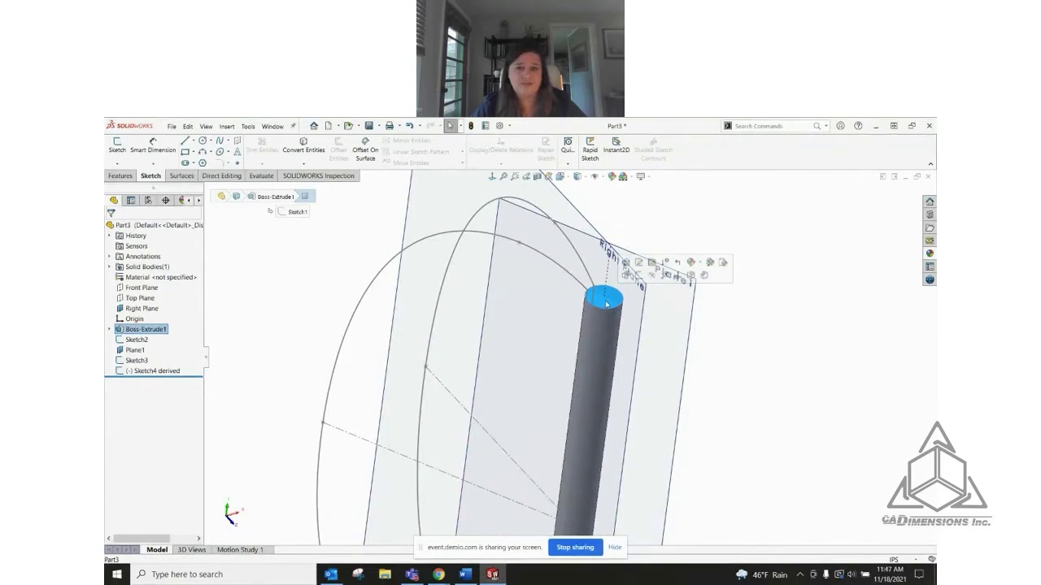
pyautogui.click(638, 276)
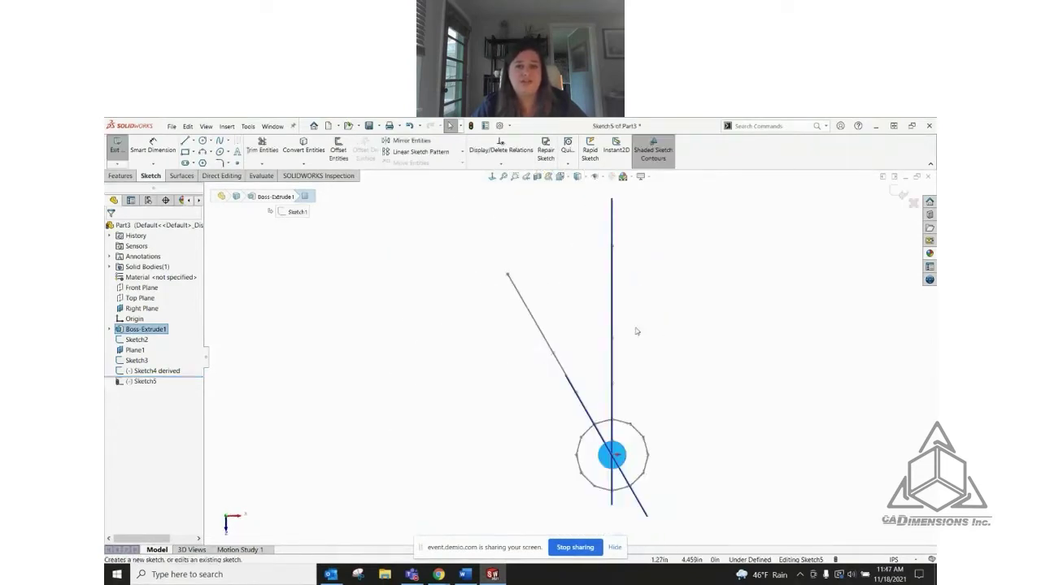
pyautogui.rightClick(140, 309)
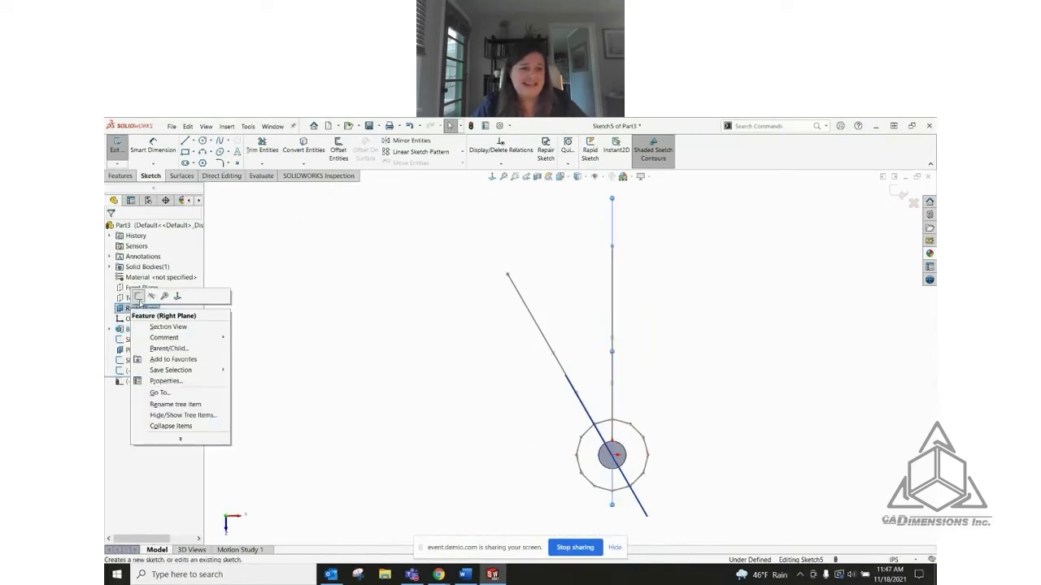
pyautogui.click(151, 297)
pyautogui.rightClick(132, 351)
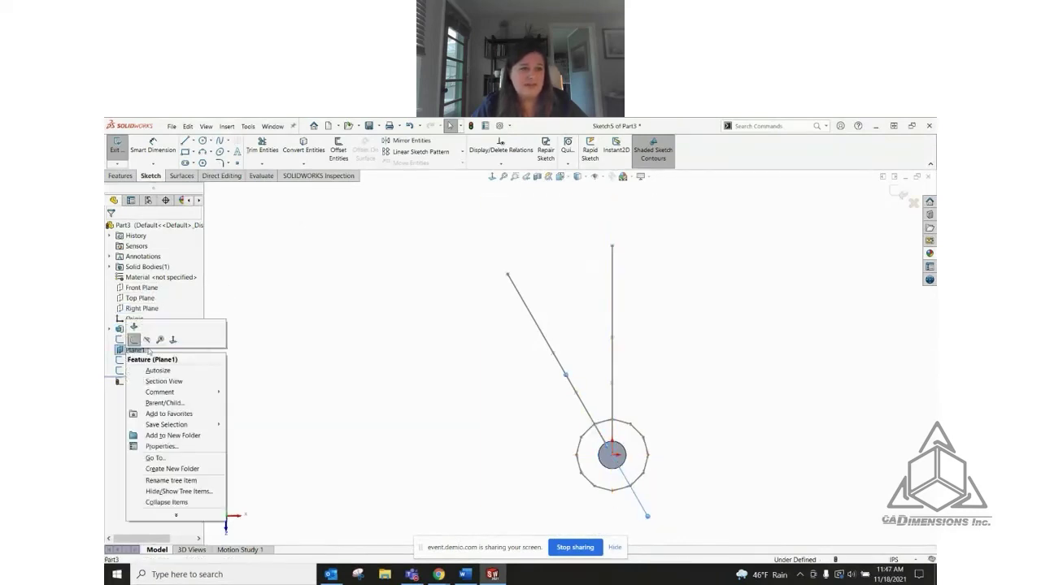
pyautogui.click(146, 340)
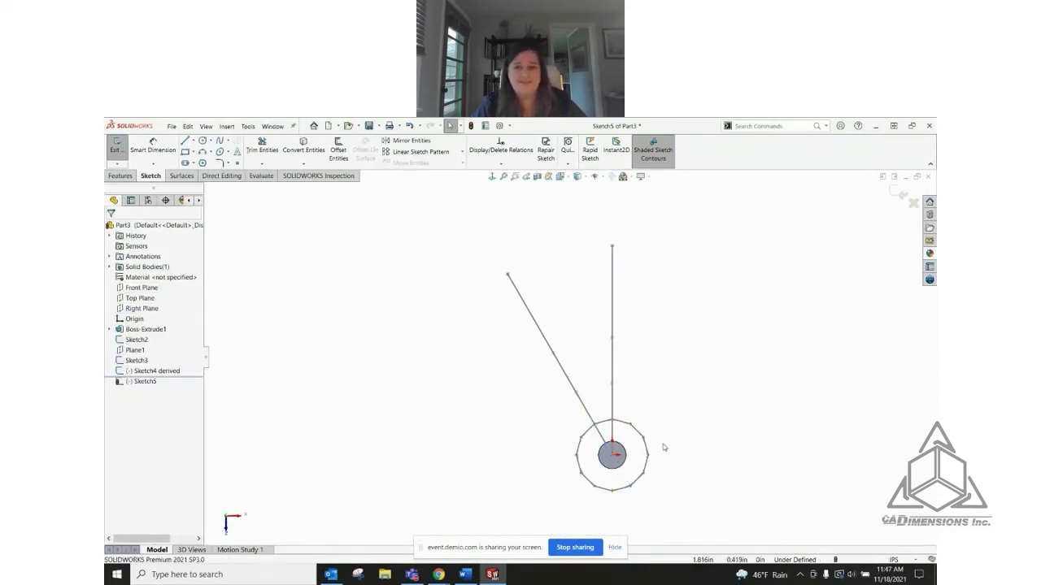
# Convert the cylinder's top circular edge and the two spline profiles into entities of the top-face sketch
pyautogui.scroll(-2, 651, 448)
pyautogui.scroll(-6, 644, 445)
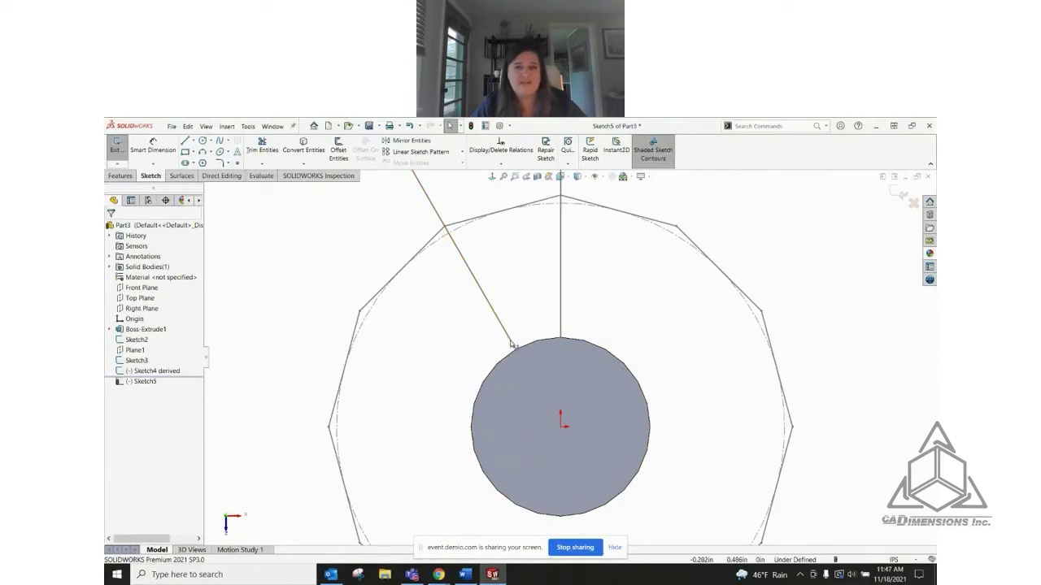
pyautogui.click(529, 407)
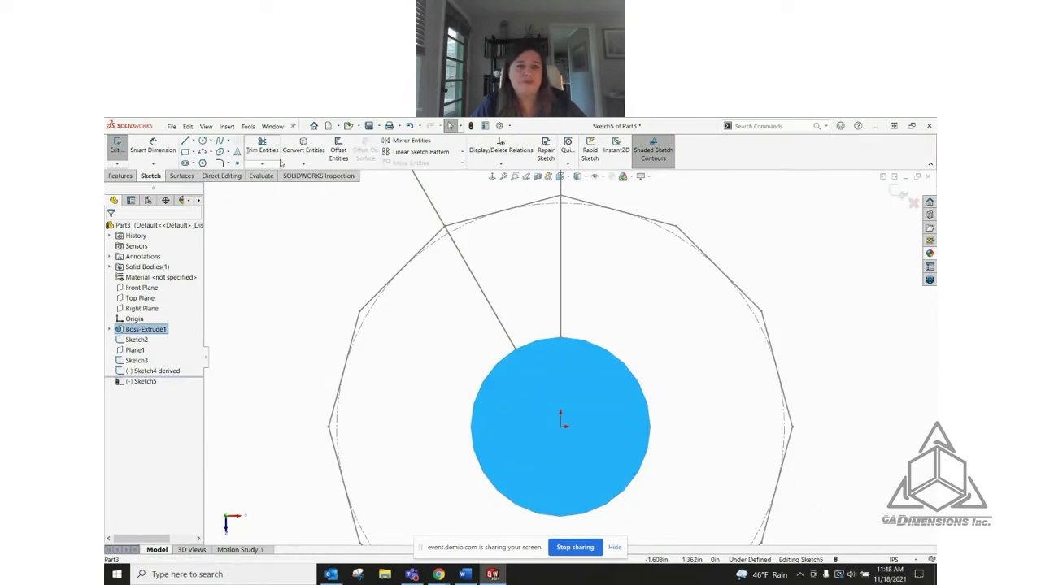
pyautogui.click(302, 149)
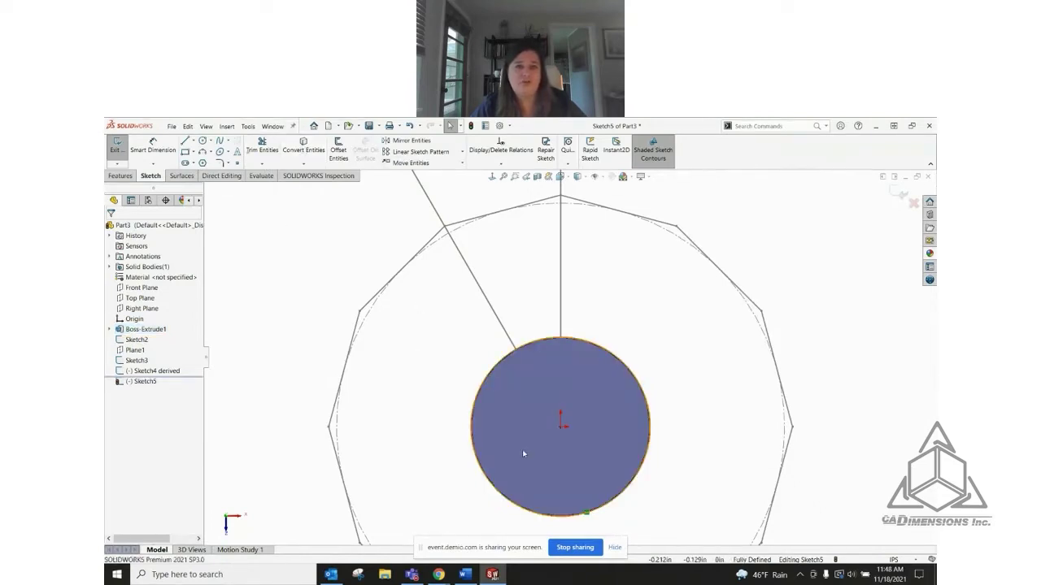
pyautogui.click(499, 319)
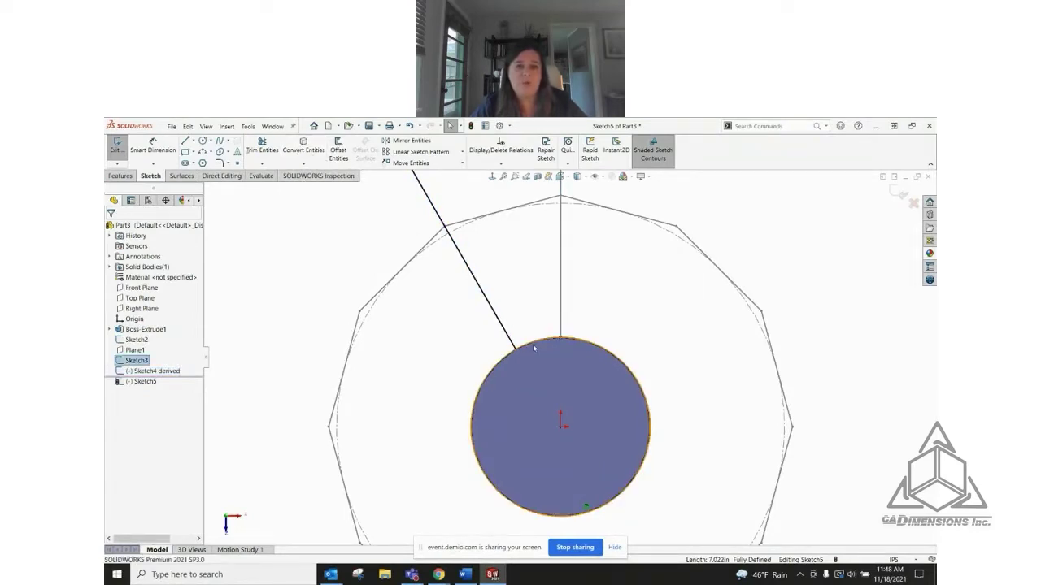
pyautogui.click(560, 338)
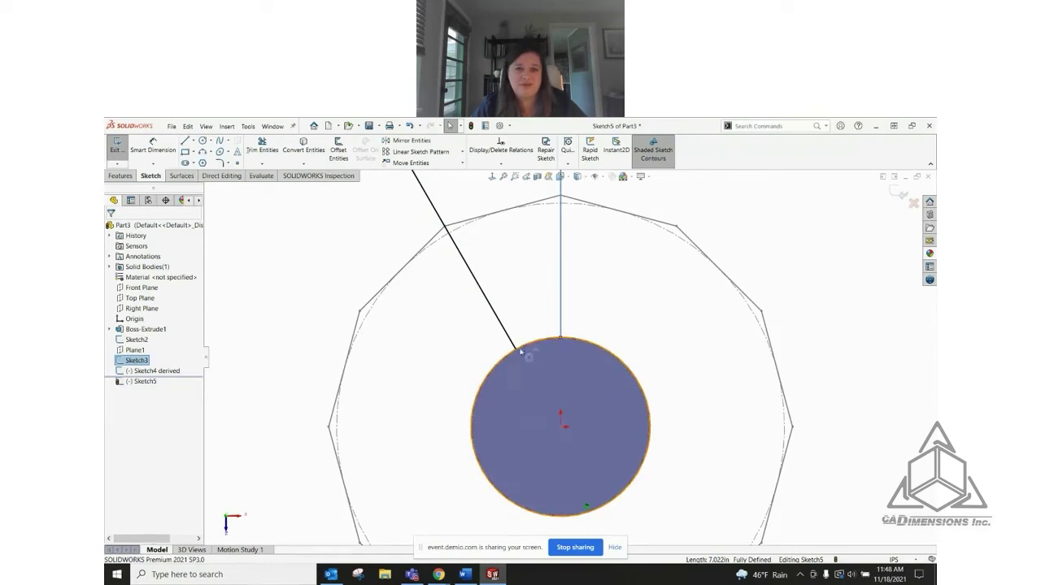
pyautogui.click(635, 537)
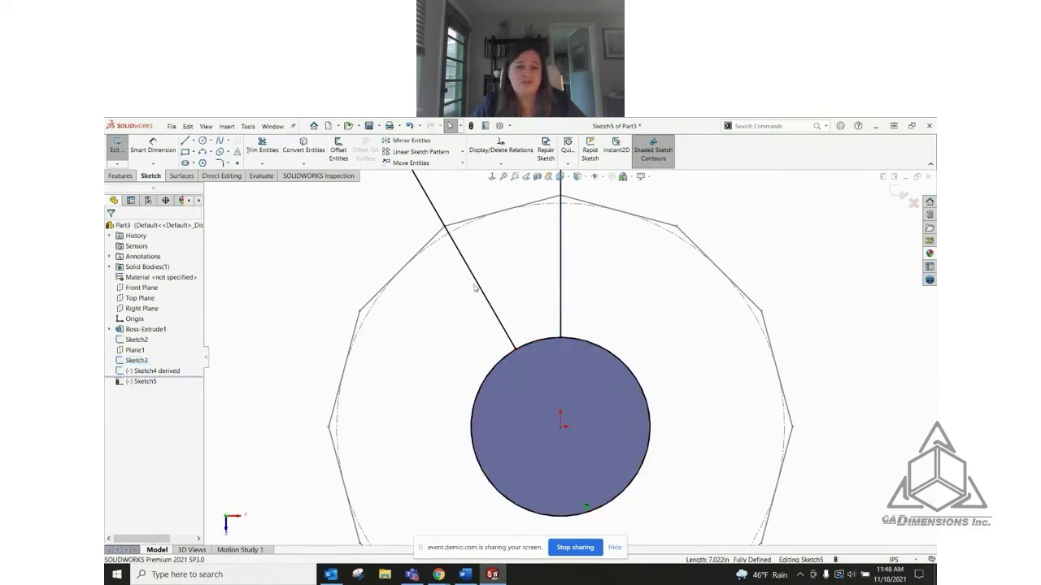
# Power-trim the sketch to the short arc between the two profiles, keeping trimmed entities as construction geometry, and exit the sketch
pyautogui.click(262, 146)
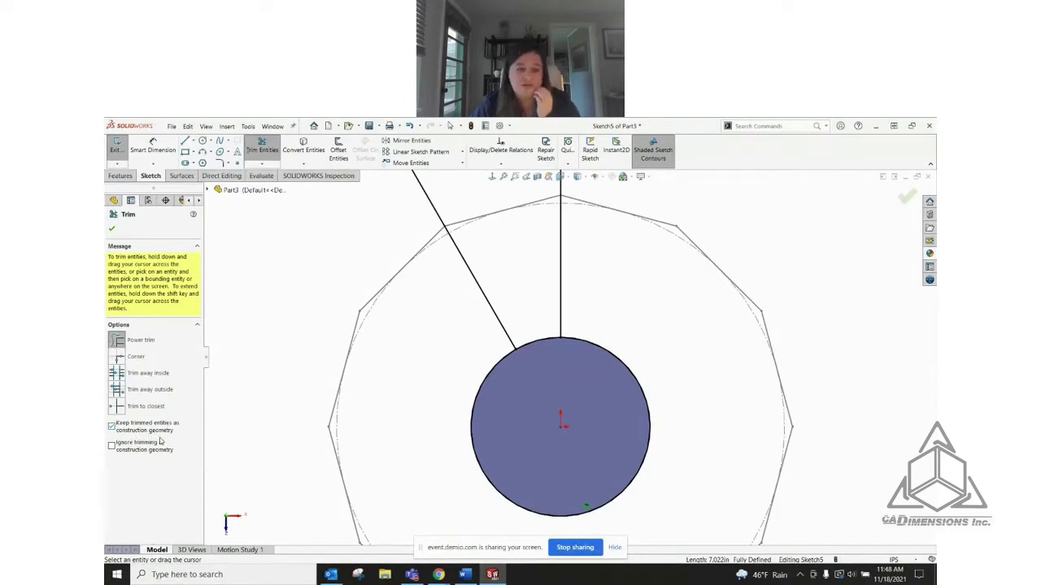
pyautogui.moveTo(469, 356); pyautogui.dragTo(514, 420)
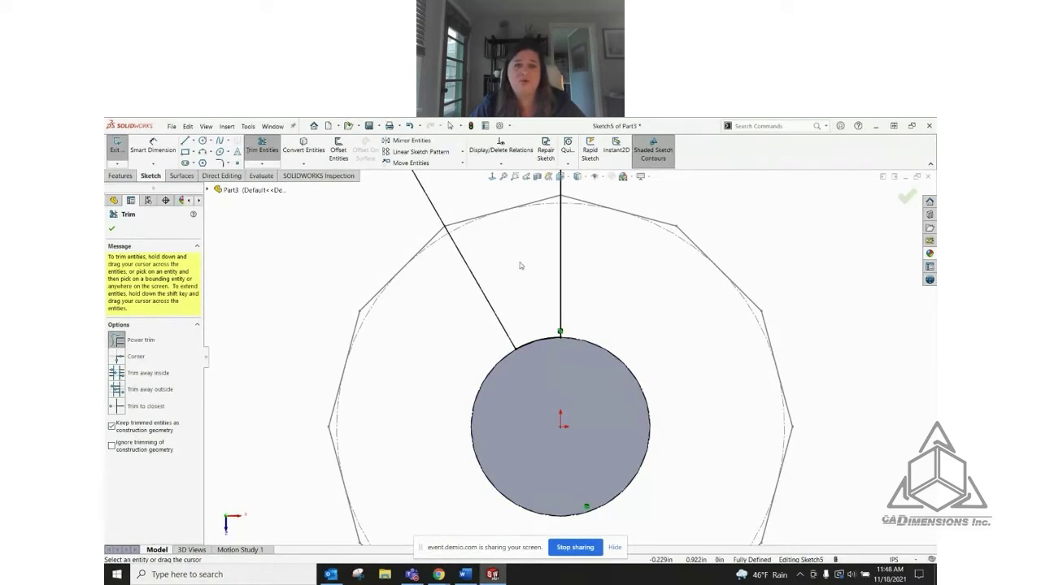
pyautogui.moveTo(520, 263); pyautogui.dragTo(604, 279)
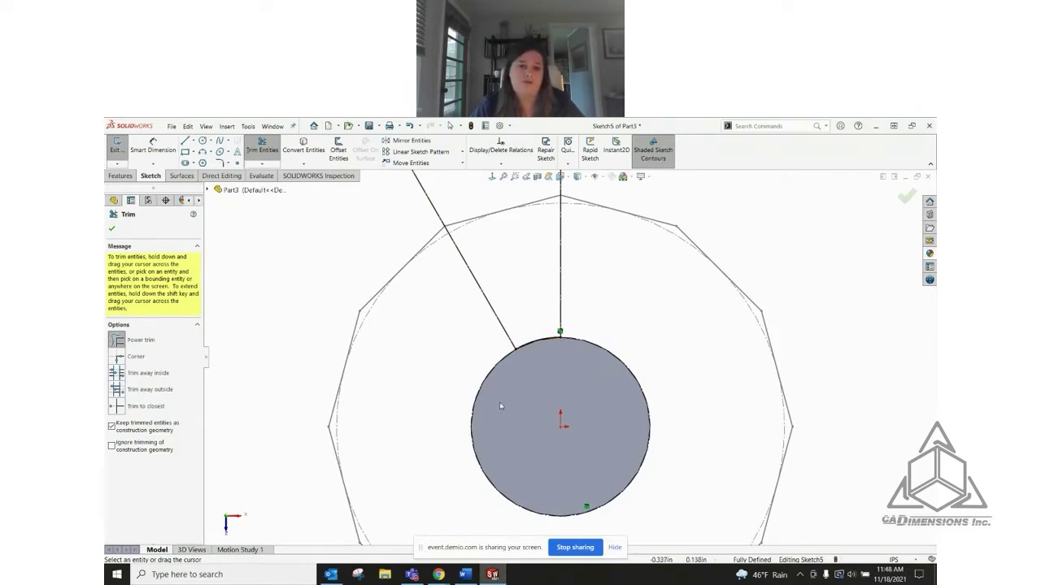
pyautogui.click(113, 228)
pyautogui.moveTo(586, 402); pyautogui.dragTo(560, 359, button='middle')
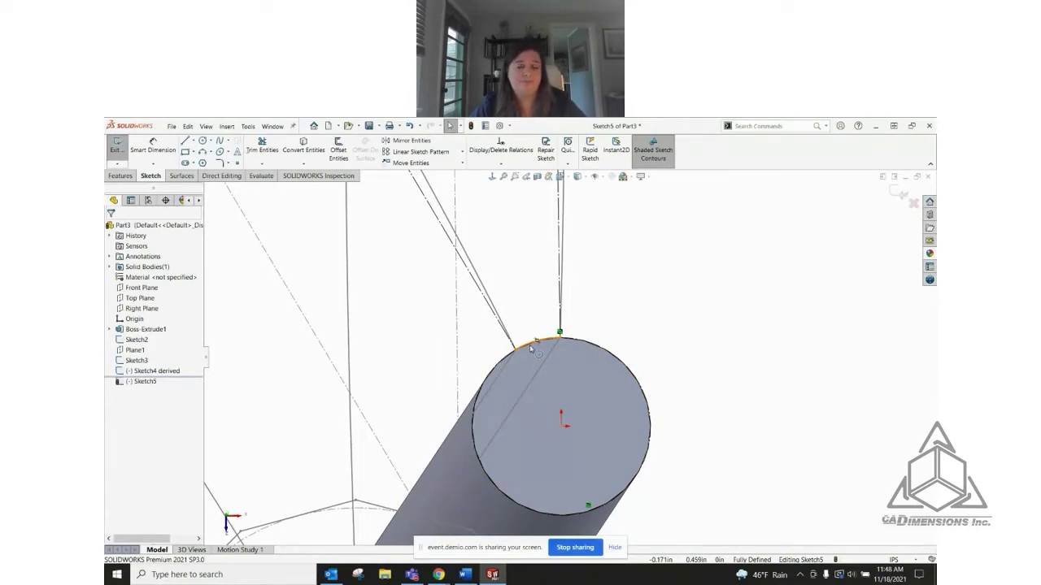
pyautogui.click(900, 194)
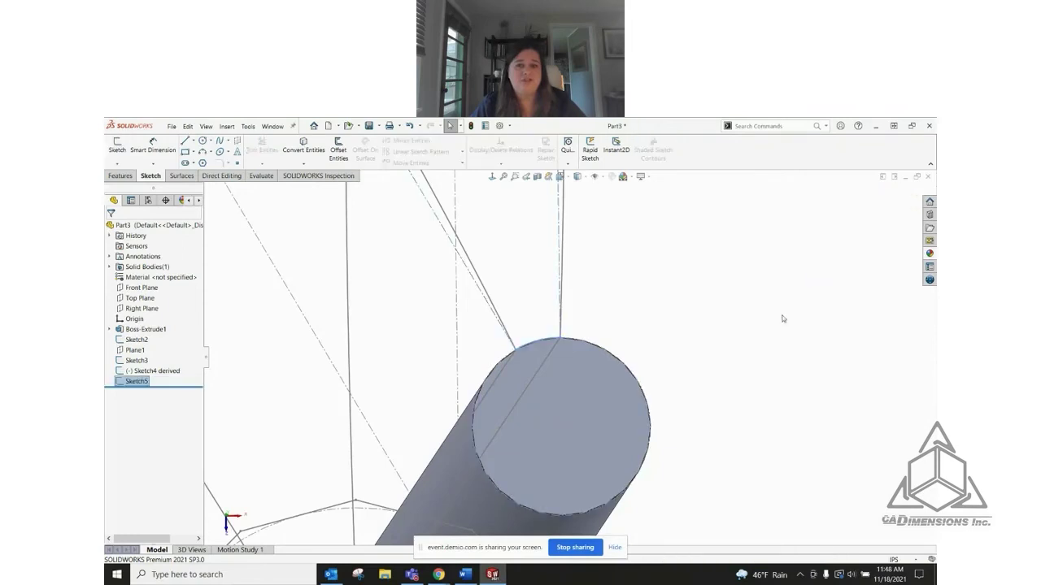
# Create a plane parallel to the Top Plane and coincident with the derived profile's construction line at mid-height
pyautogui.scroll(-5, 677, 395)
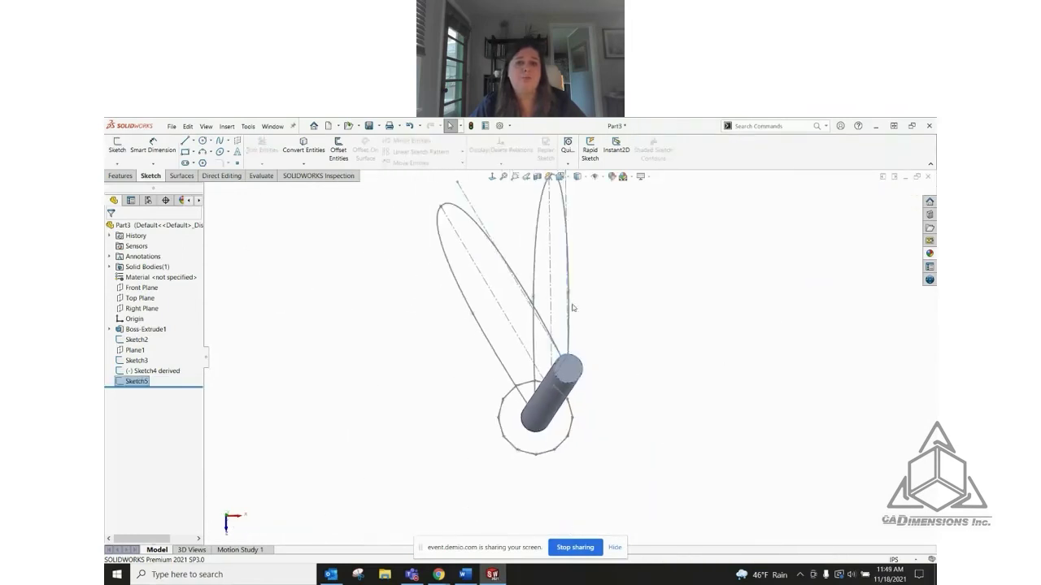
pyautogui.scroll(3, 575, 238)
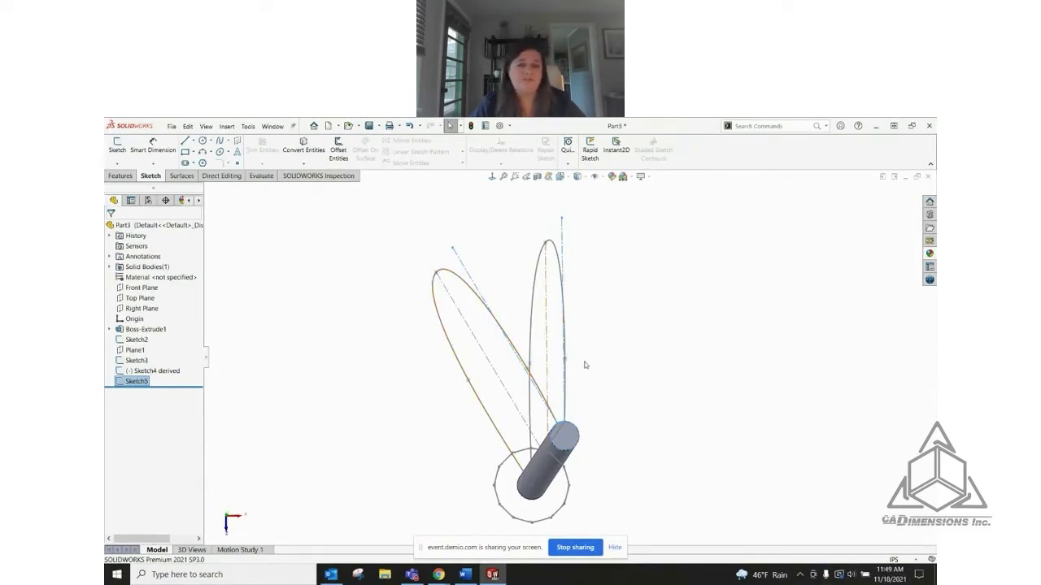
pyautogui.moveTo(583, 365)
pyautogui.mouseDown(button='middle')
pyautogui.moveTo(623, 447)
pyautogui.moveTo(613, 416)
pyautogui.moveTo(620, 369)
pyautogui.moveTo(489, 317)
pyautogui.mouseUp(button='middle')
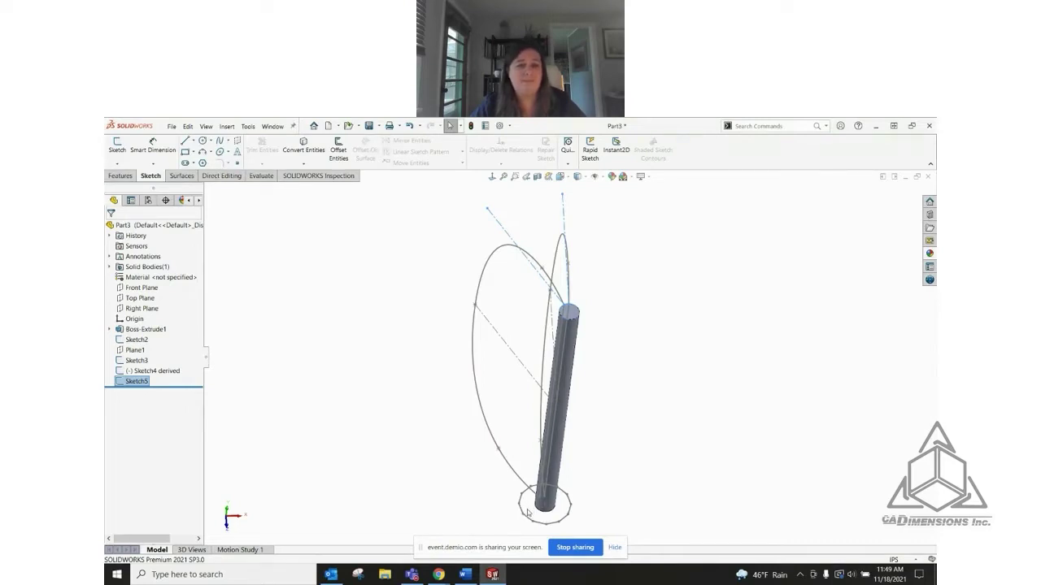
pyautogui.click(136, 298)
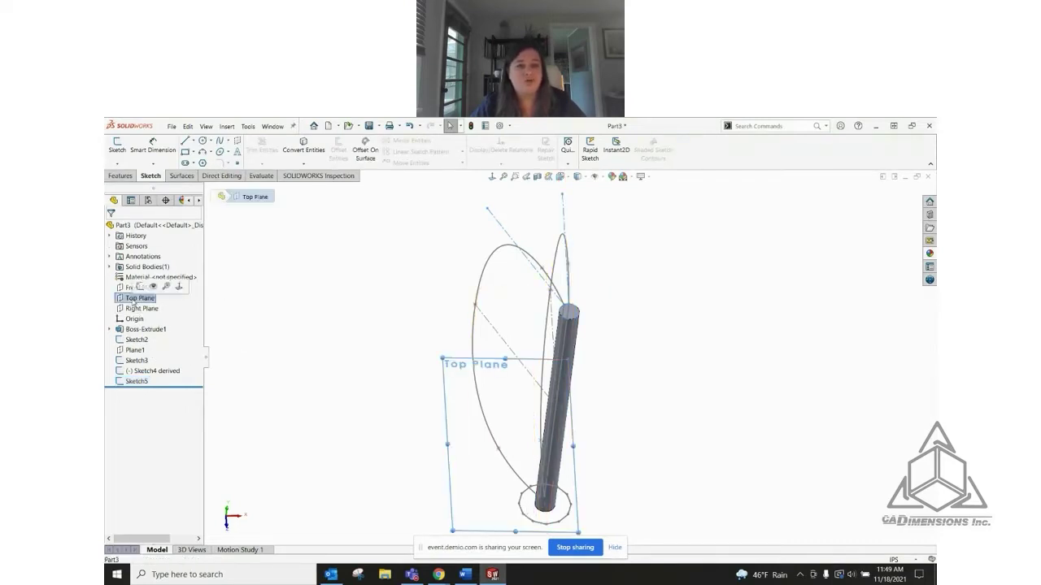
pyautogui.press('z')
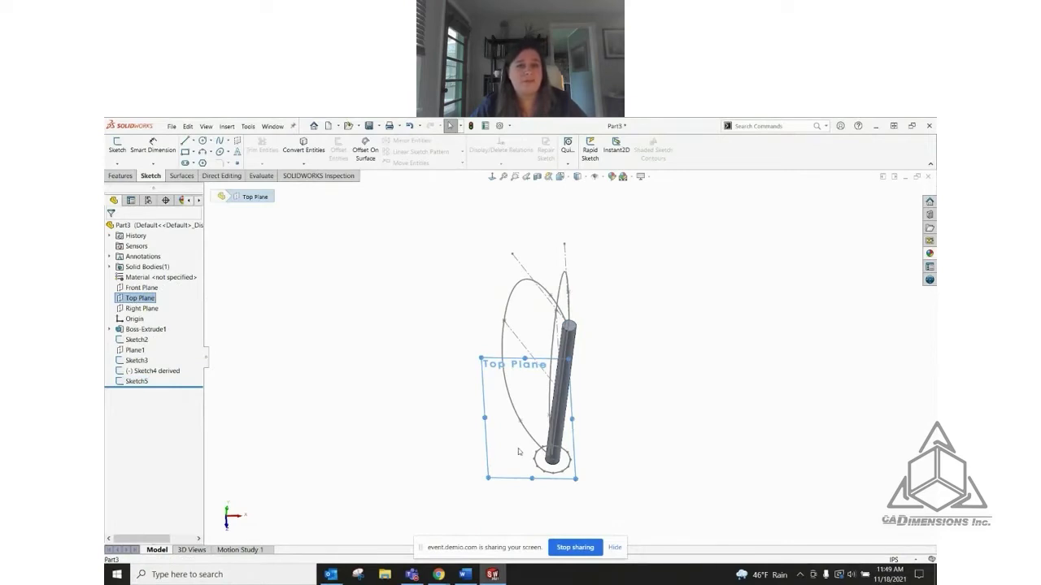
pyautogui.moveTo(518, 448)
pyautogui.mouseDown(button='middle')
pyautogui.moveTo(522, 435)
pyautogui.moveTo(524, 443)
pyautogui.mouseUp(button='middle')
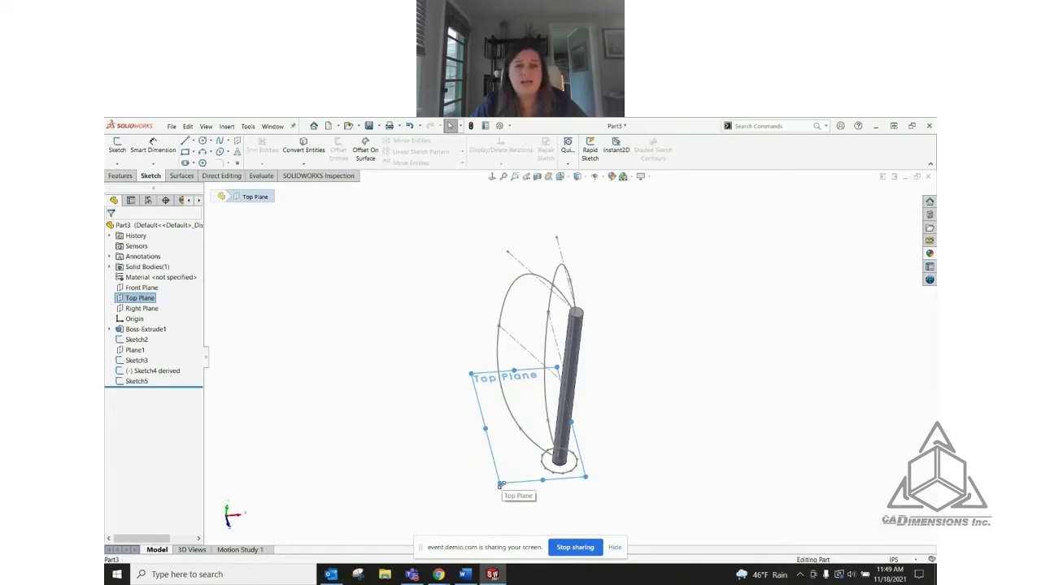
pyautogui.keyDown('ctrl'); pyautogui.moveTo(500, 485); pyautogui.dragTo(519, 415); pyautogui.keyUp('ctrl')
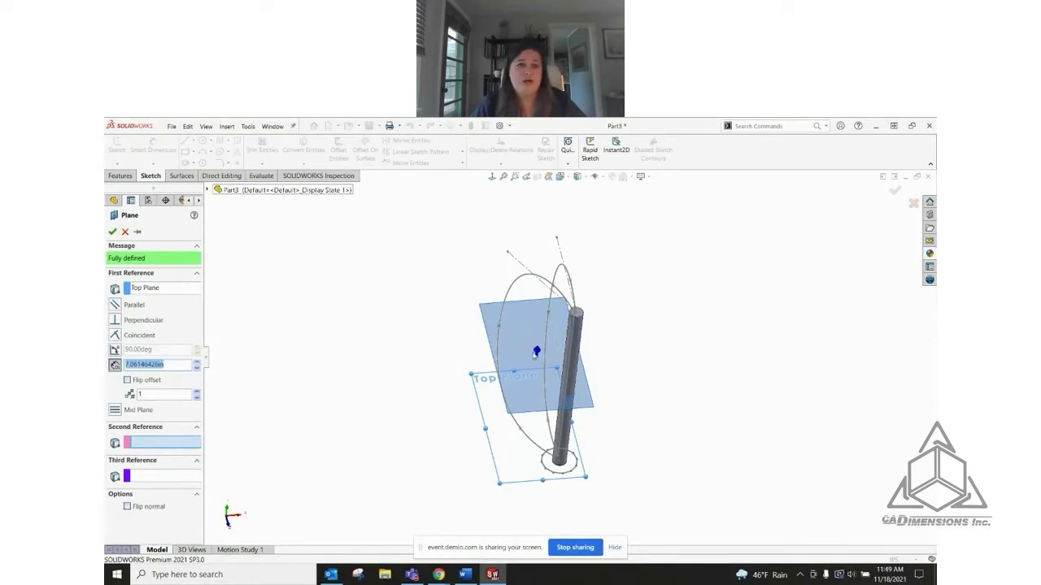
pyautogui.click(115, 306)
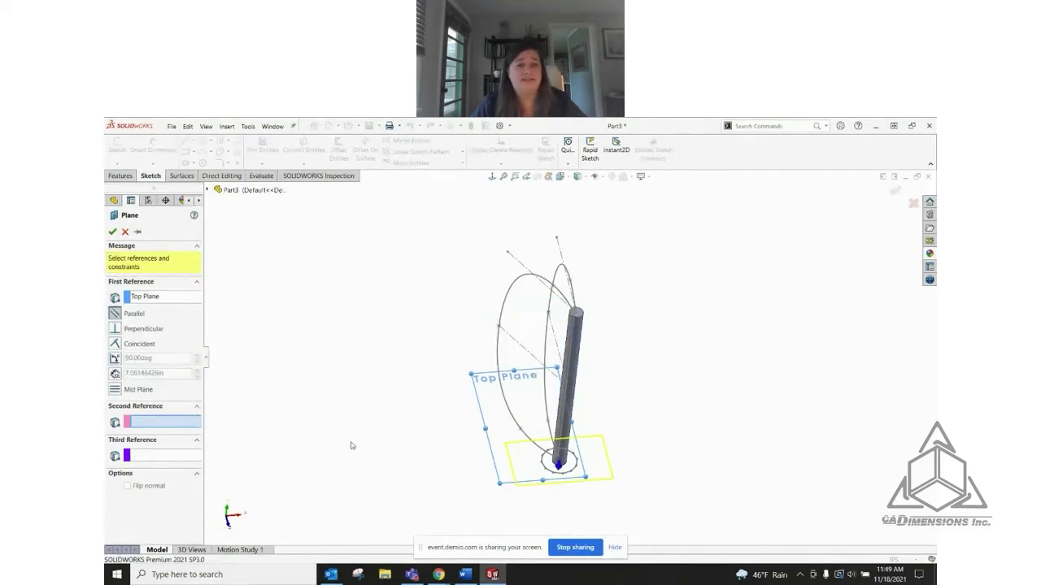
pyautogui.click(530, 352)
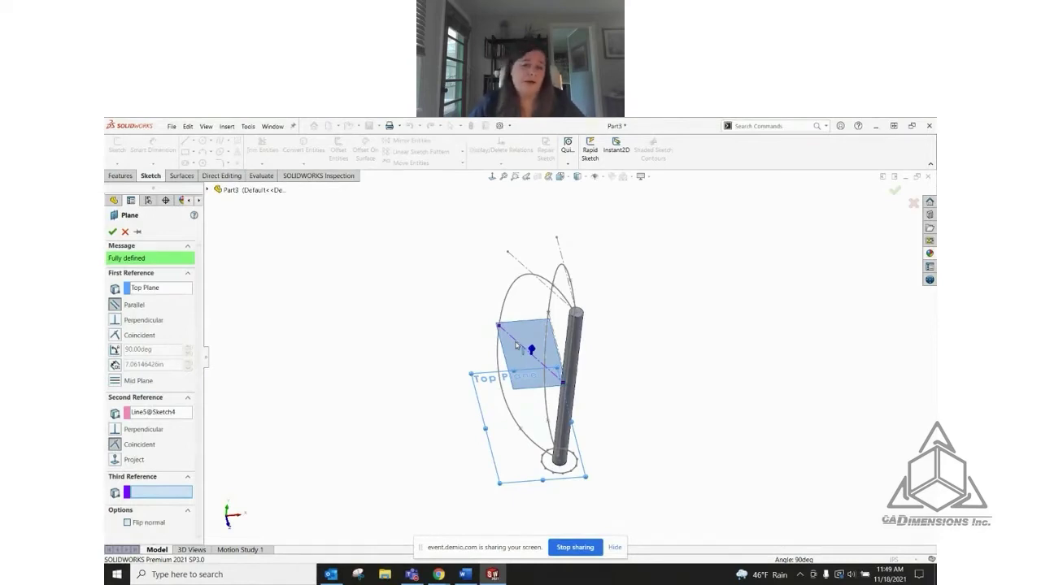
pyautogui.click(113, 231)
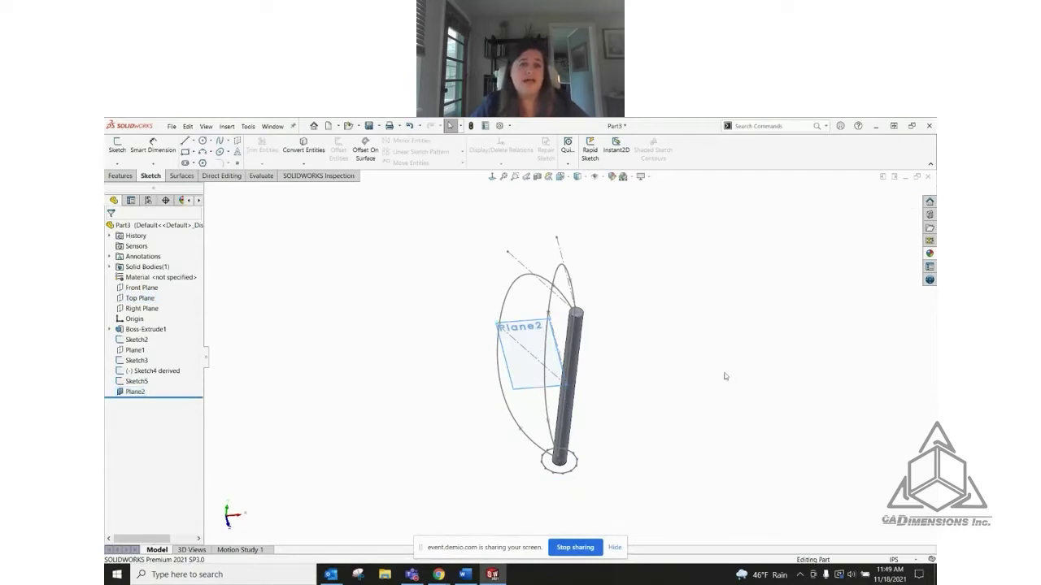
# On Plane2, sketch a 3 Point Arc of about 3.1 in radius joining the outer ends of the two profiles' mid-height construction lines
pyautogui.click(530, 370)
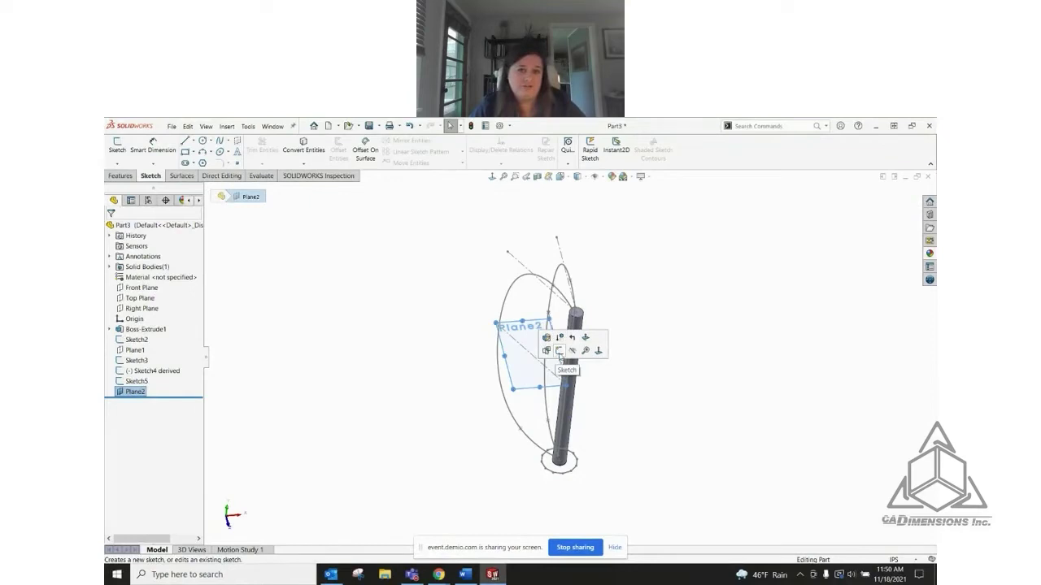
pyautogui.click(559, 352)
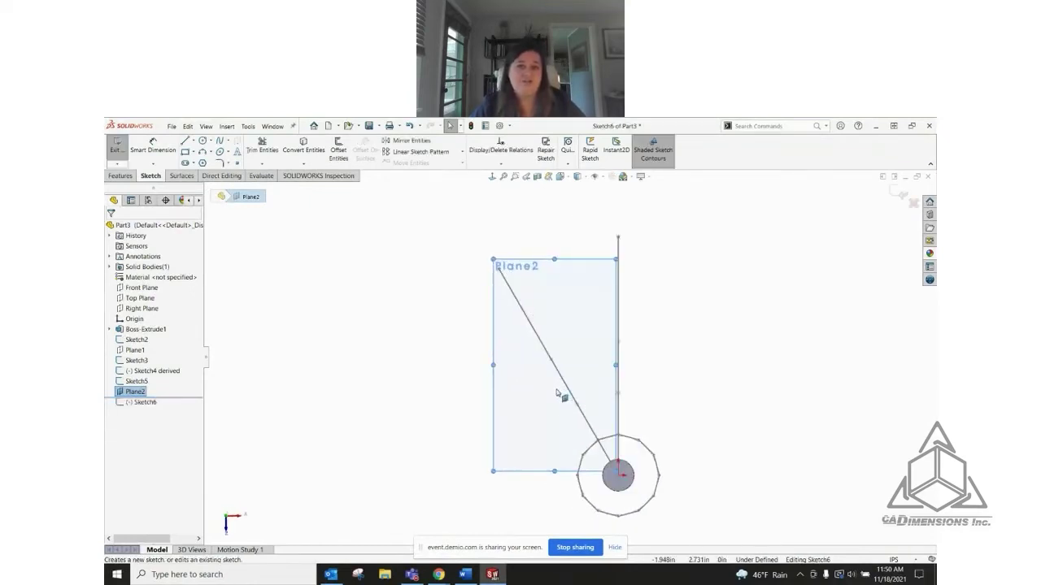
pyautogui.click(211, 152)
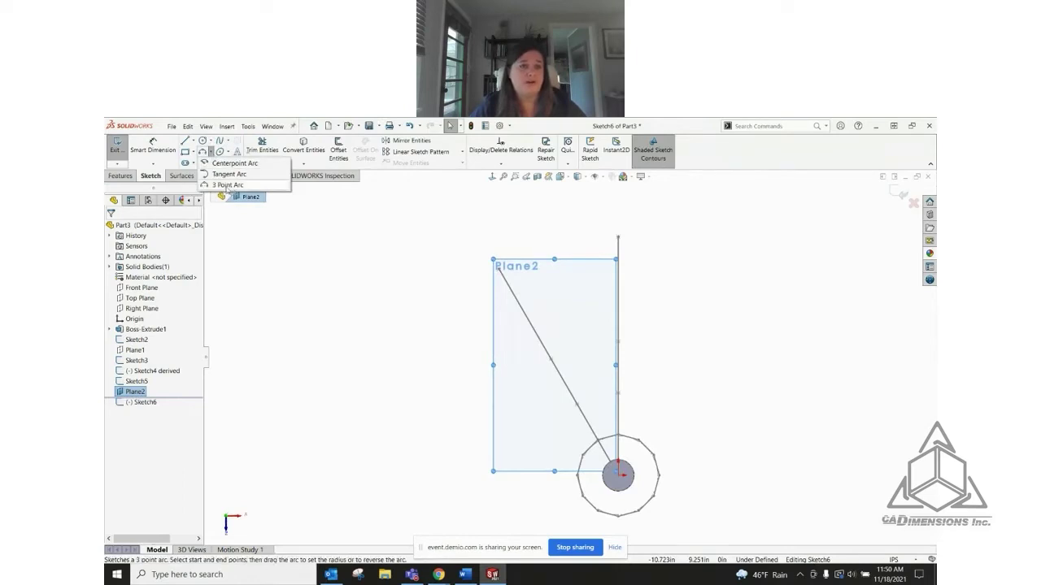
pyautogui.click(227, 185)
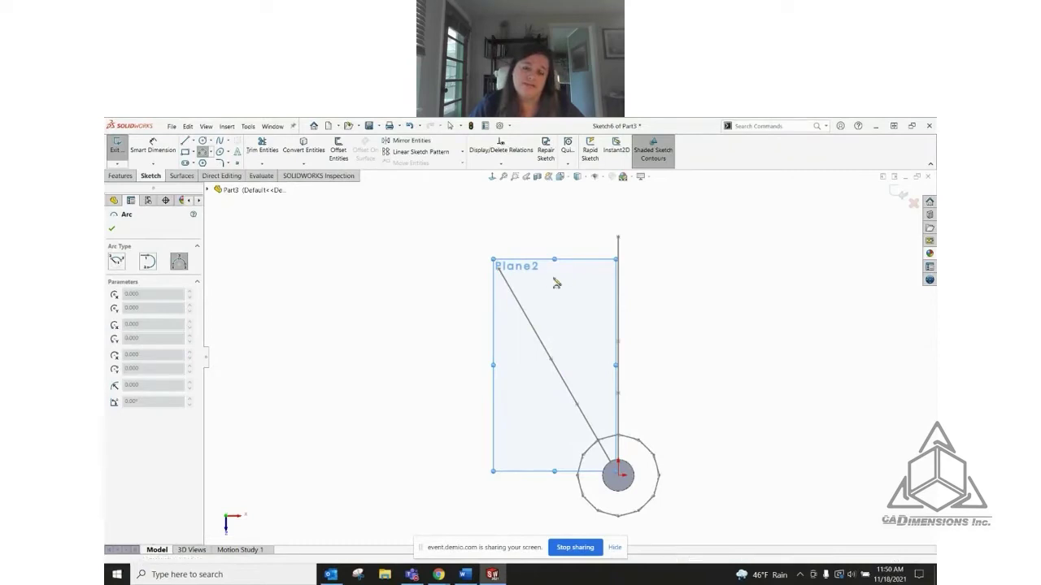
pyautogui.scroll(-3, 544, 267)
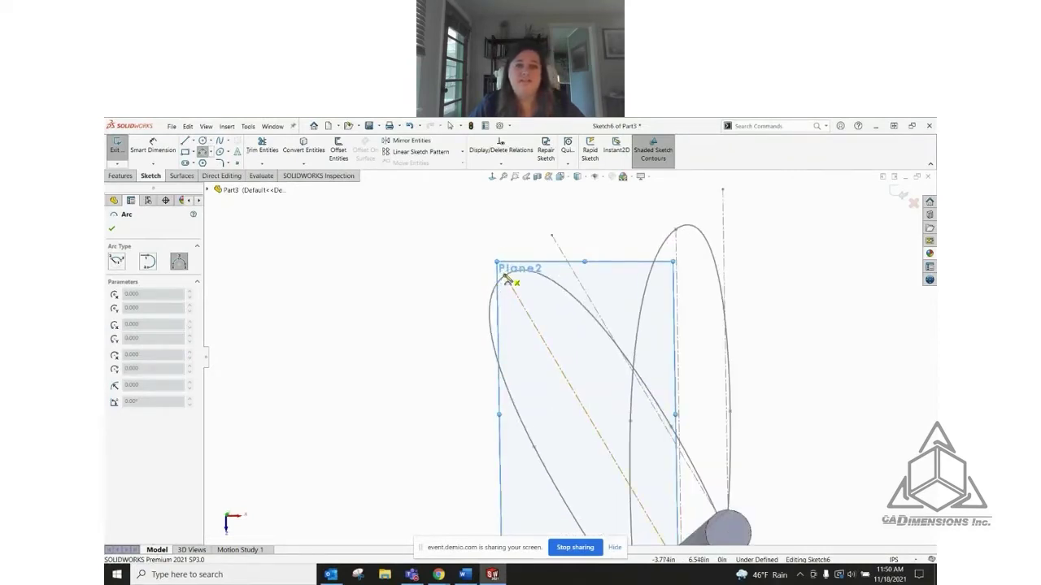
pyautogui.click(507, 277)
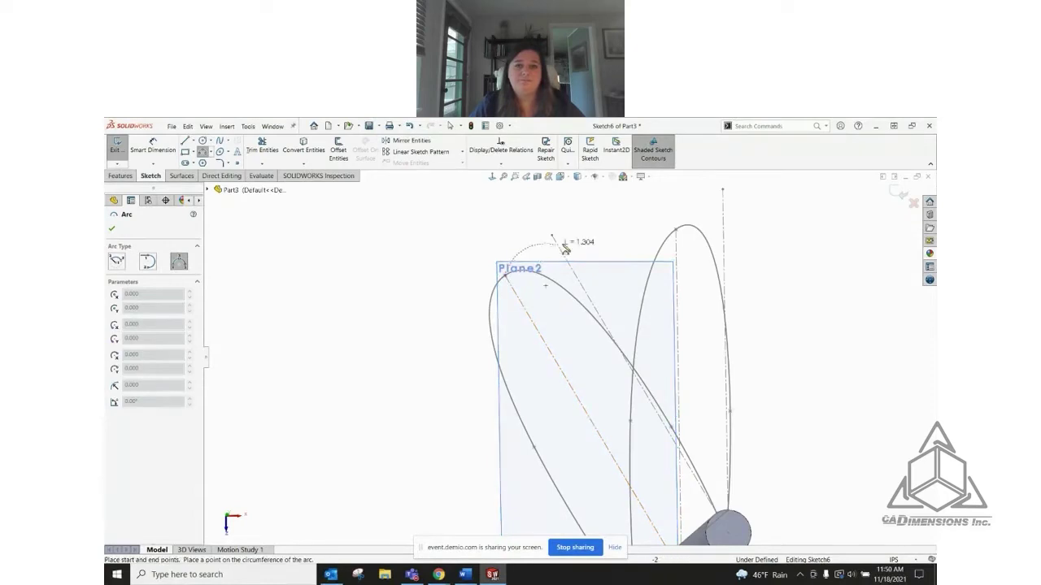
pyautogui.click(676, 231)
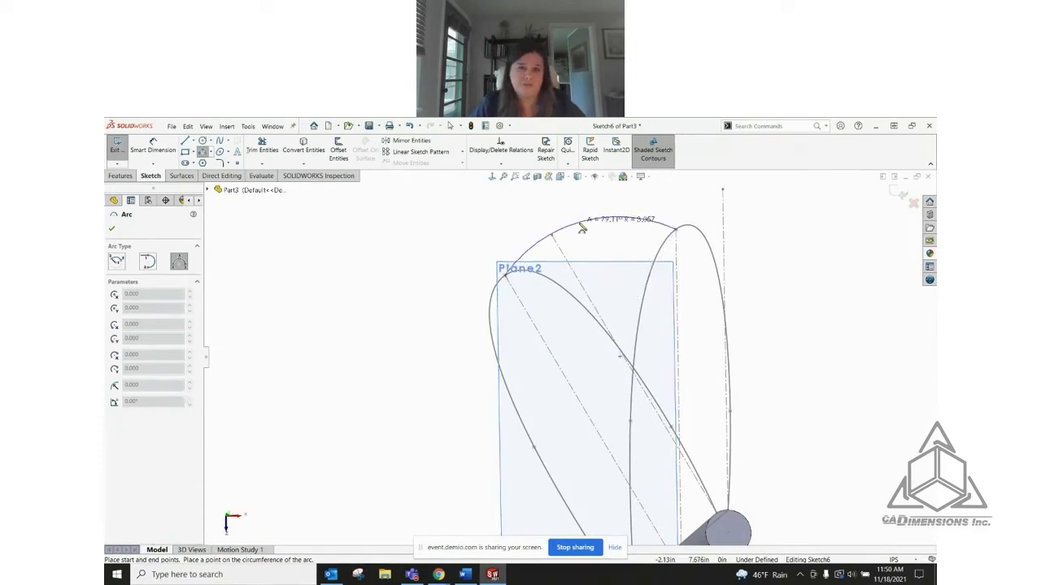
pyautogui.click(582, 220)
pyautogui.press('Escape')
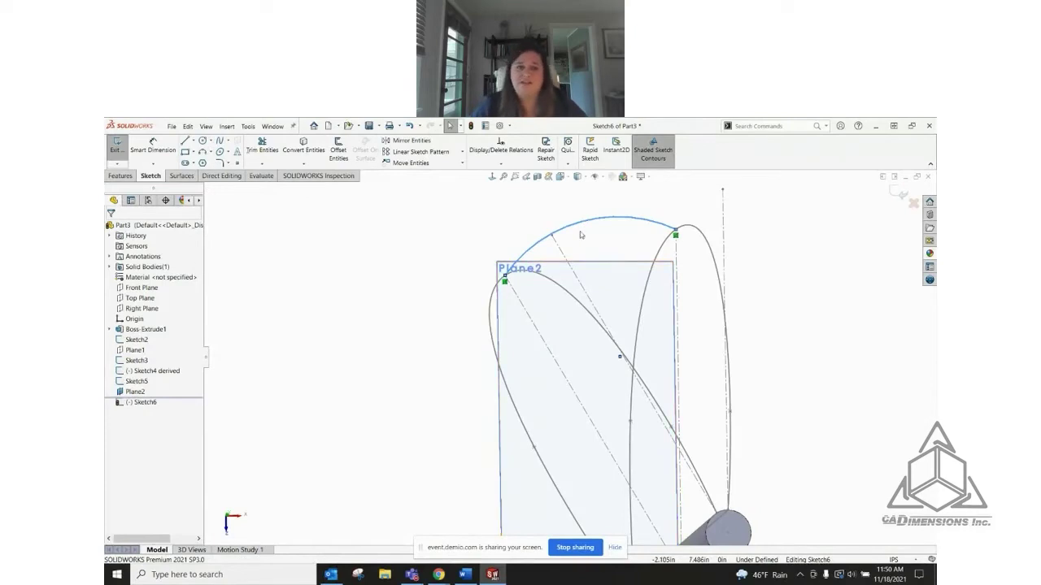
# Add a Pierce relation between the mid-height arc's endpoint and the derived spline profile in Sketch4
pyautogui.click(504, 279)
pyautogui.press('Escape')
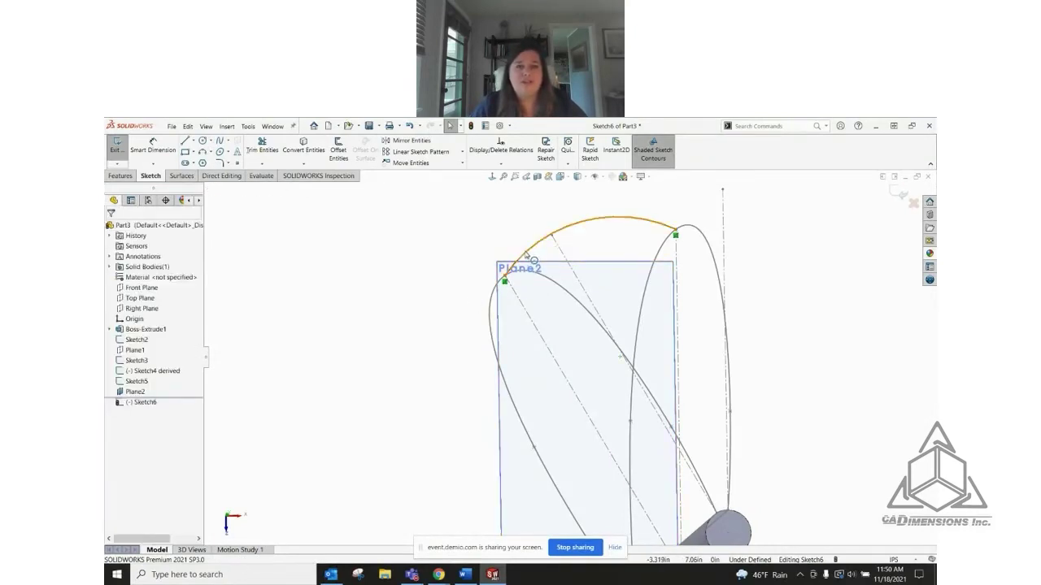
pyautogui.scroll(-3, 527, 254)
pyautogui.click(491, 304)
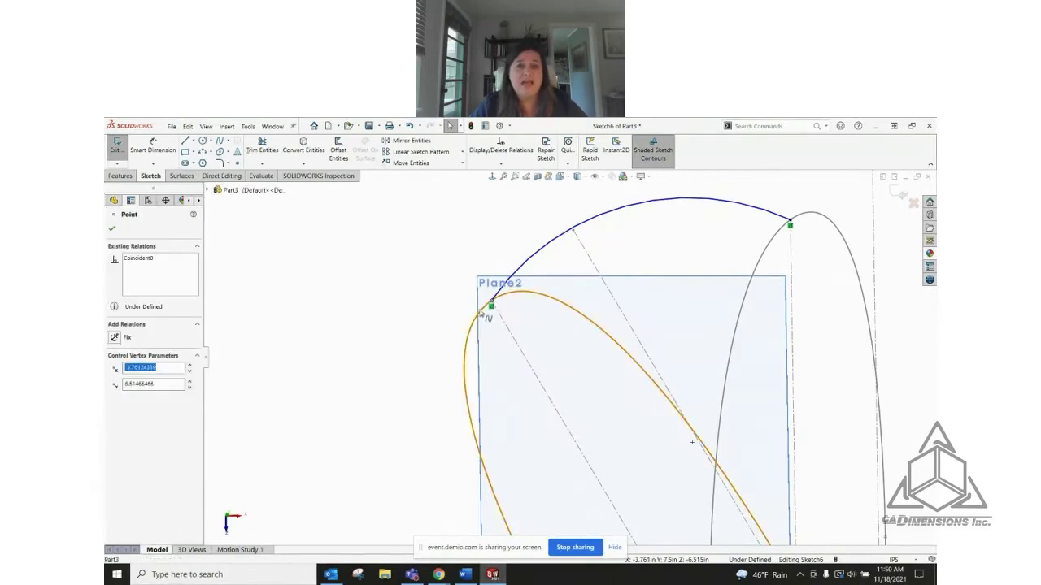
pyautogui.keyDown('ctrl'); pyautogui.click(482, 317); pyautogui.keyUp('ctrl')
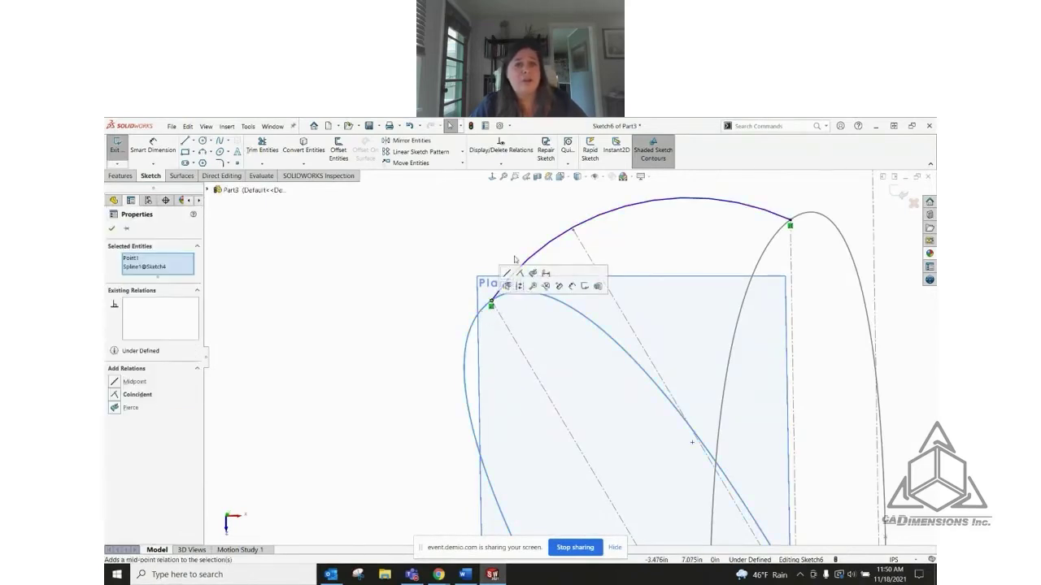
pyautogui.click(118, 409)
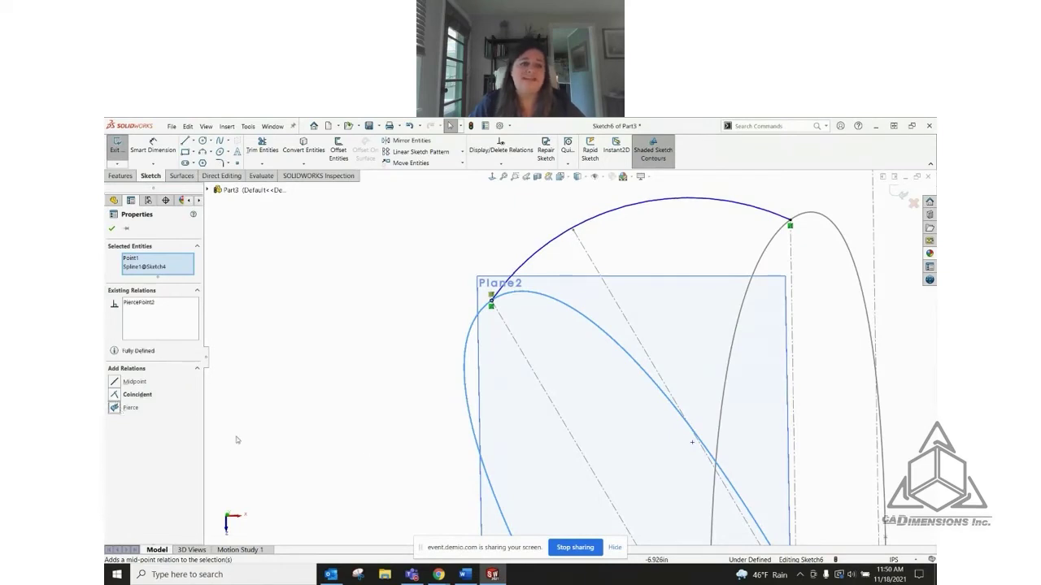
# Add a Pierce relation between the arc's other endpoint and the original spline profile in Sketch3
pyautogui.click(782, 218)
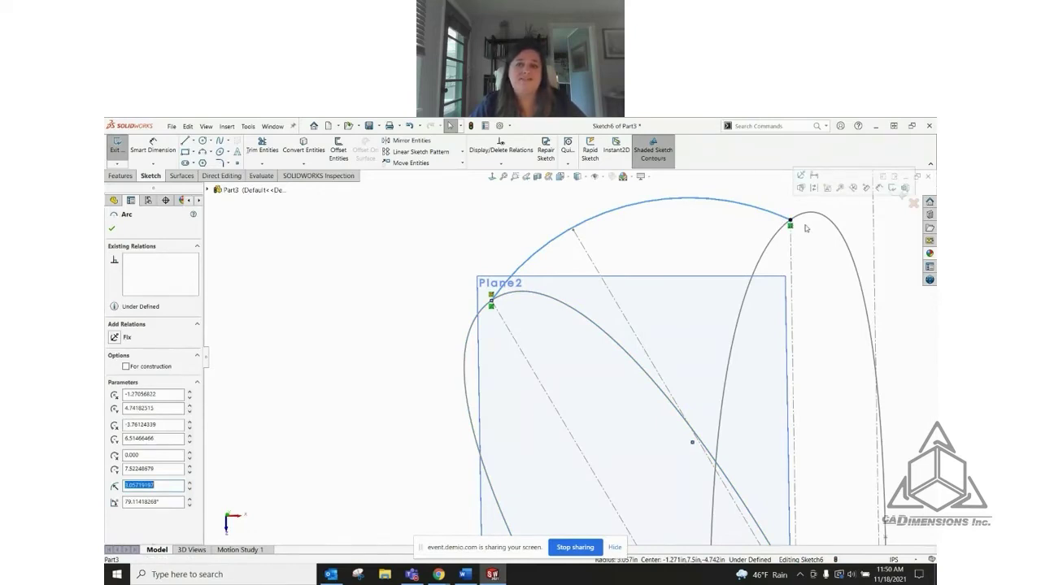
pyautogui.click(790, 222)
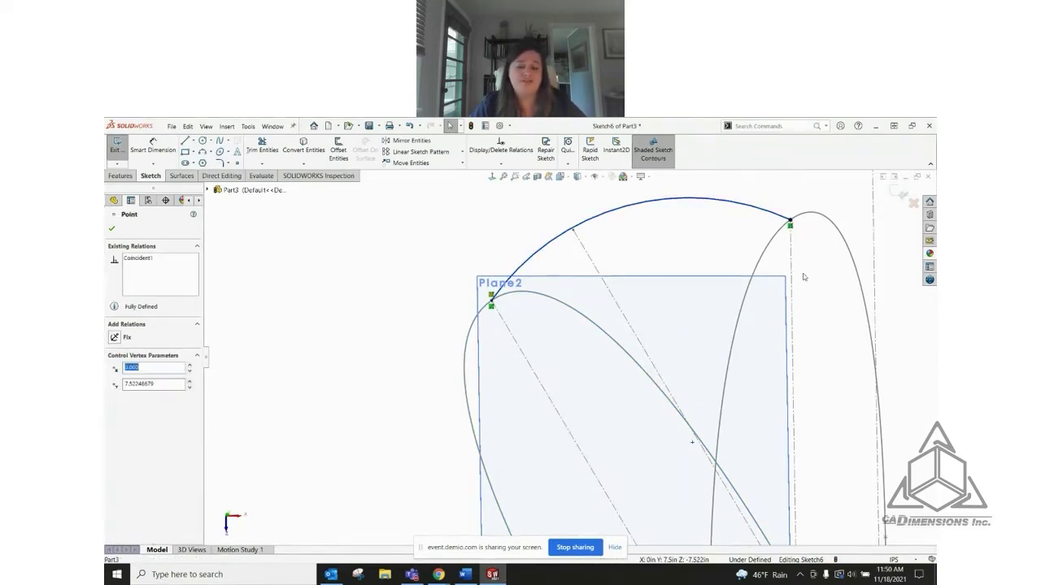
pyautogui.keyDown('ctrl'); pyautogui.click(800, 219); pyautogui.keyUp('ctrl')
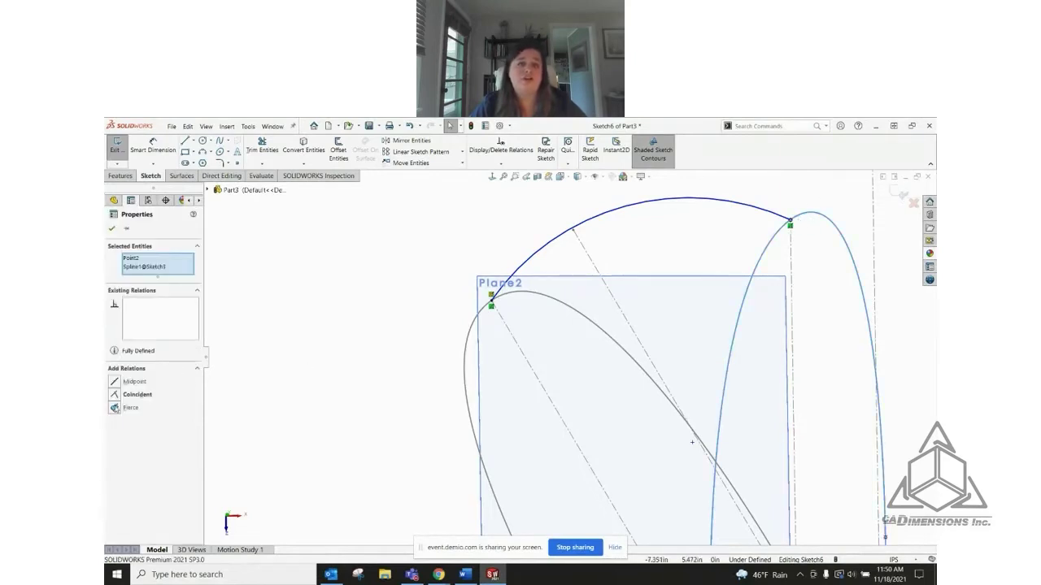
pyautogui.click(118, 410)
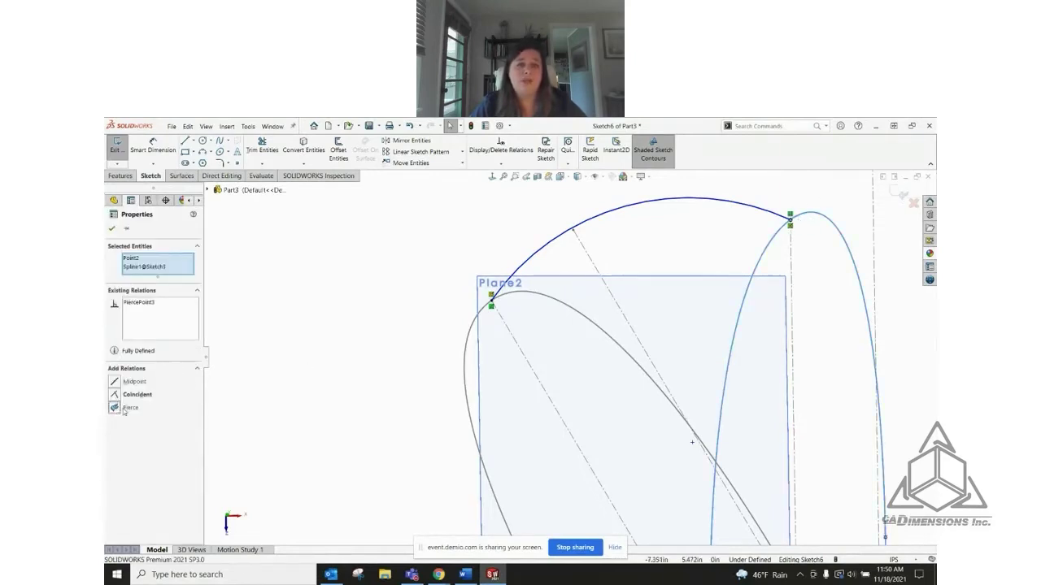
pyautogui.click(346, 329)
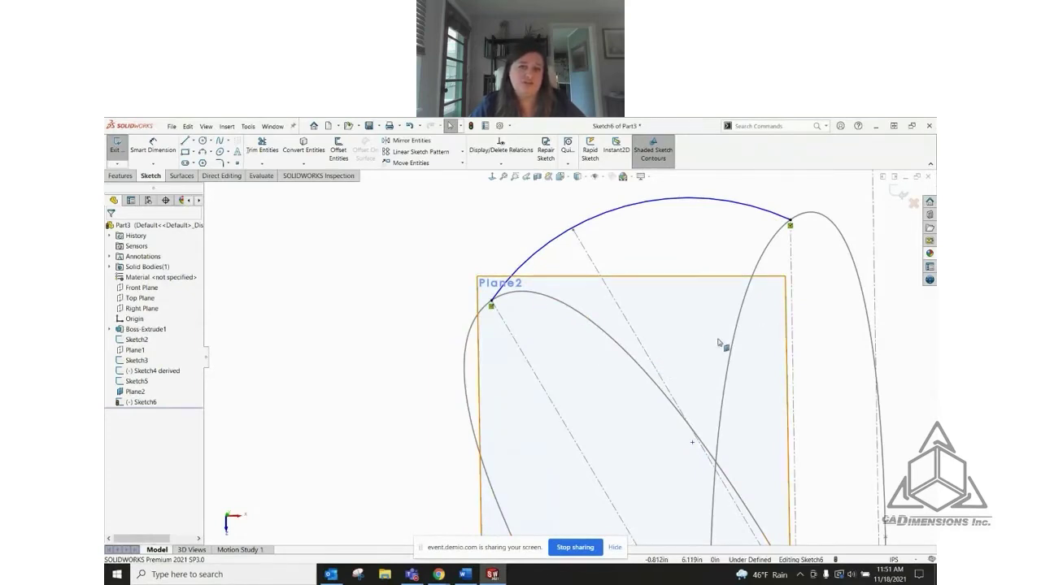
# Dimension the mid-height arc with a radius of 3 in and exit the sketch
pyautogui.press('Left')
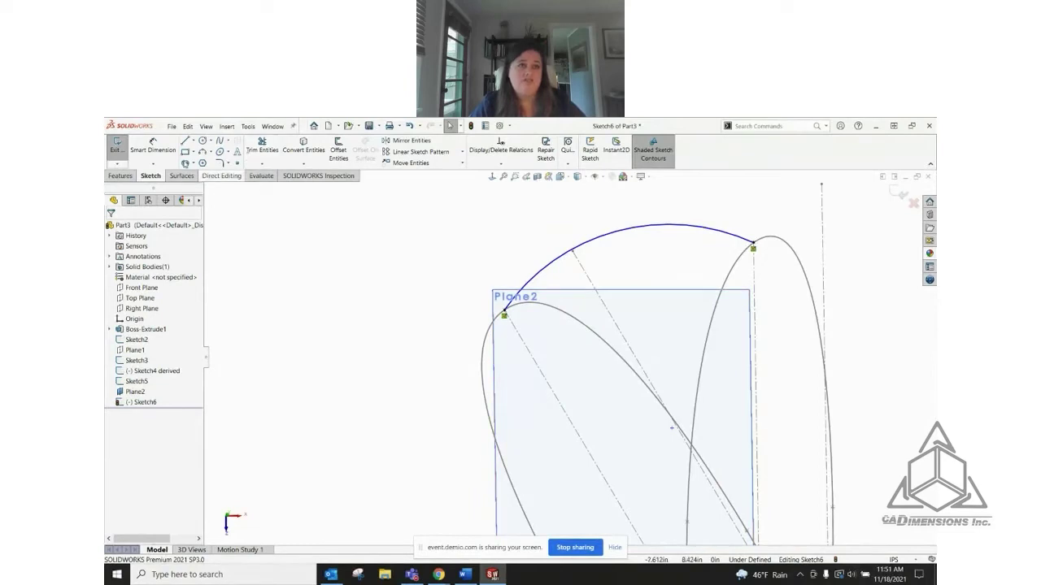
pyautogui.click(153, 148)
pyautogui.click(542, 279)
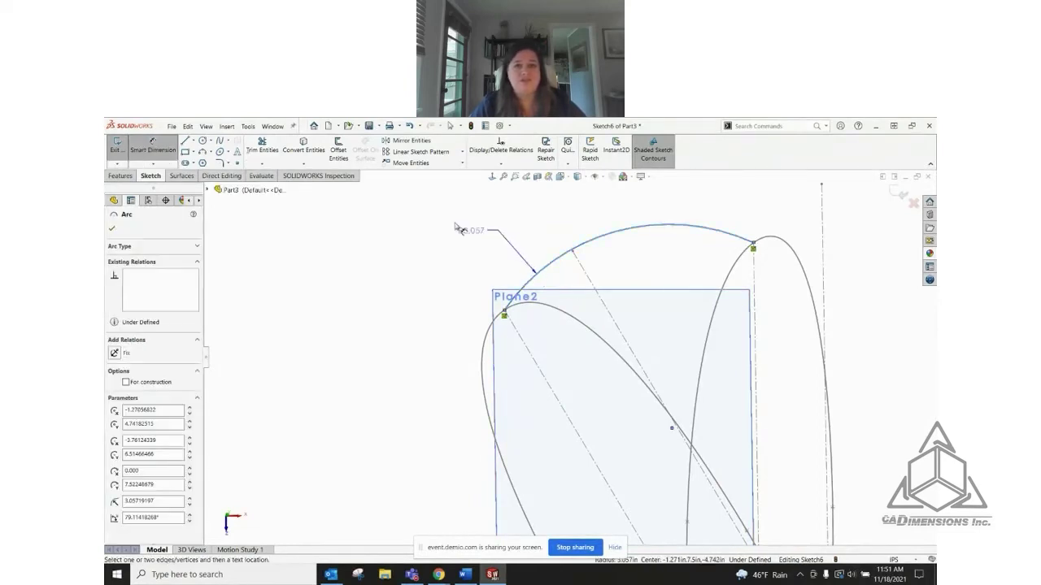
pyautogui.click(450, 234)
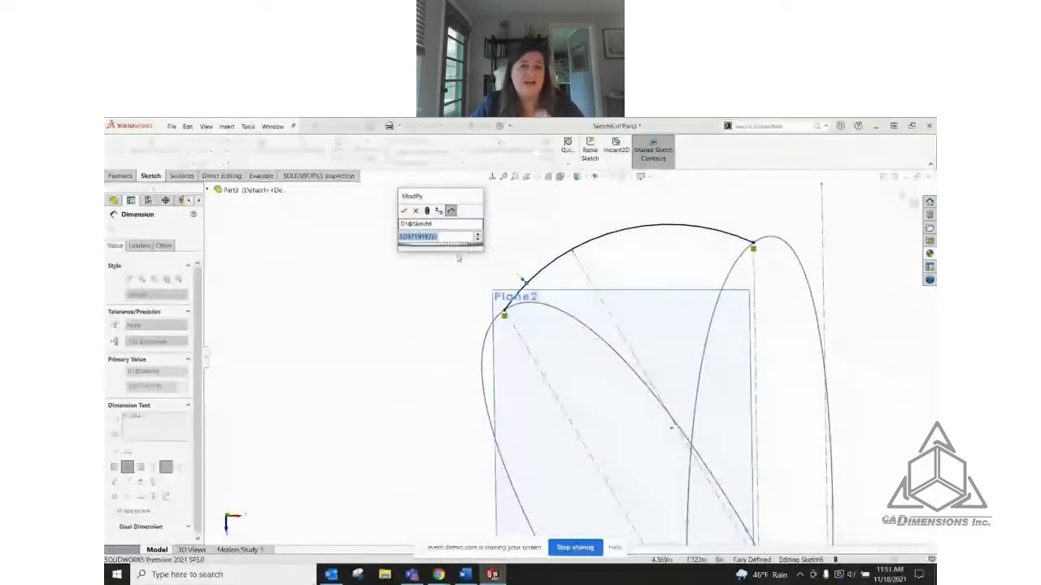
pyautogui.write('3')
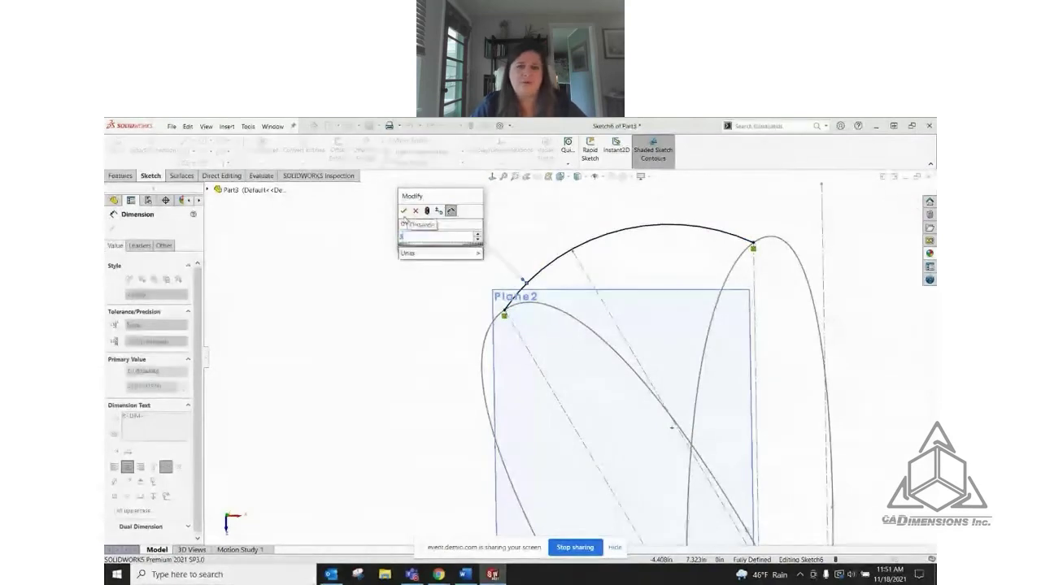
pyautogui.press('Return')
pyautogui.click(449, 301)
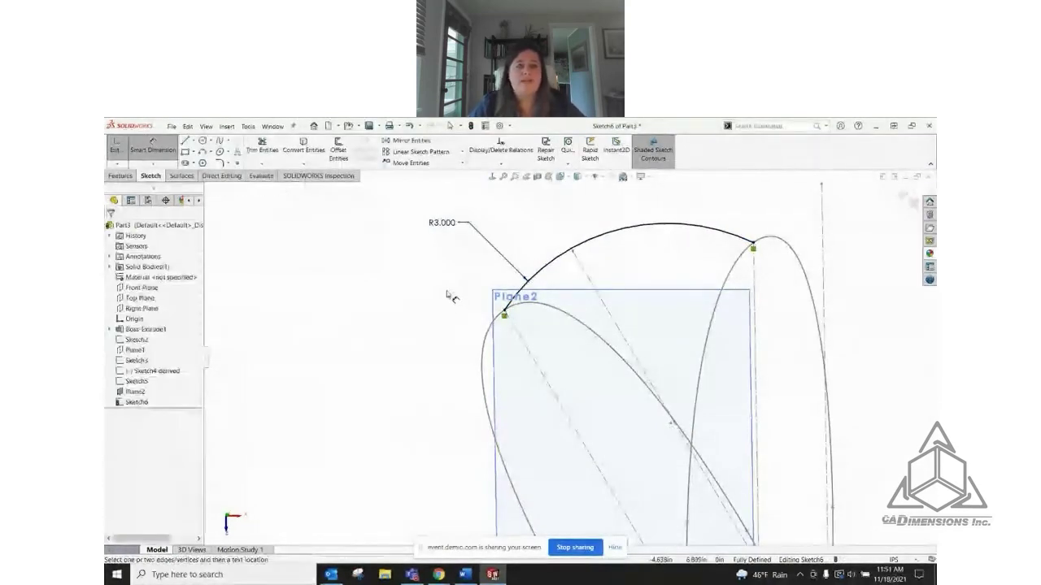
pyautogui.scroll(2, 659, 357)
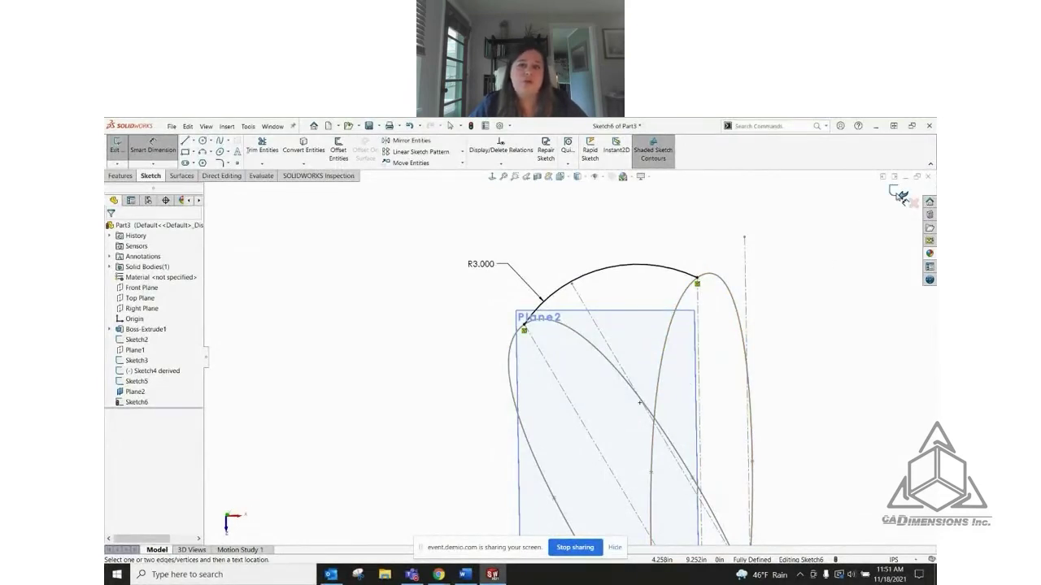
pyautogui.click(898, 194)
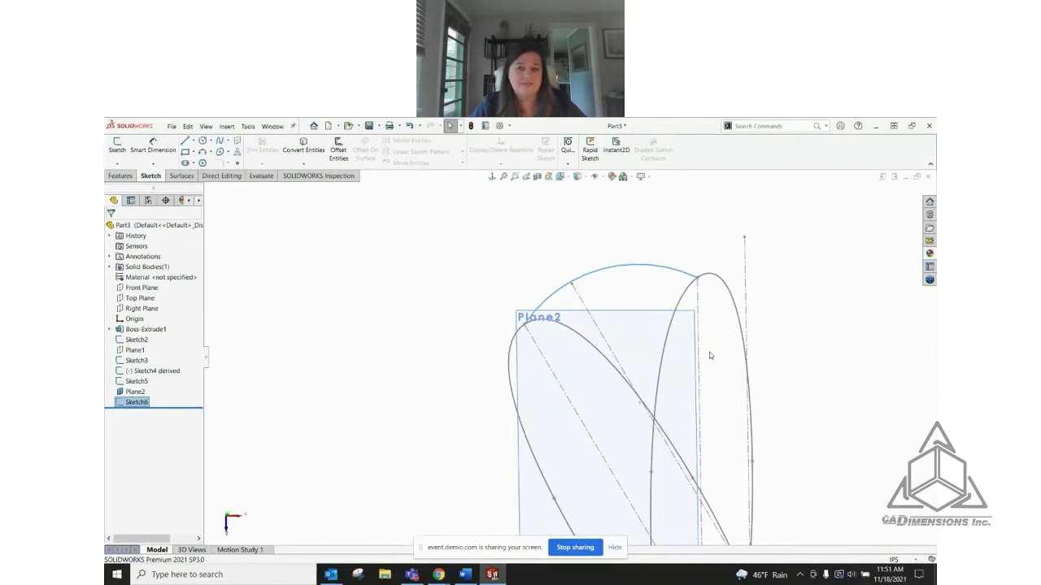
# Start a Lofted Boss/Base, clear its preselected guide curve, and select the spline profiles Sketch4 and Sketch3 as the loft profiles
pyautogui.moveTo(635, 348); pyautogui.dragTo(660, 454, button='middle')
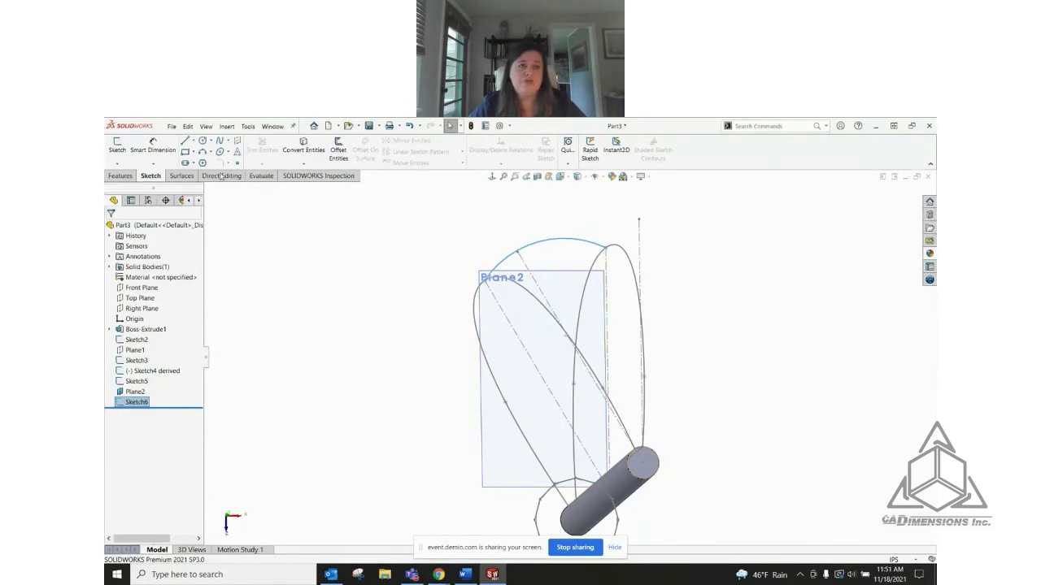
pyautogui.click(126, 179)
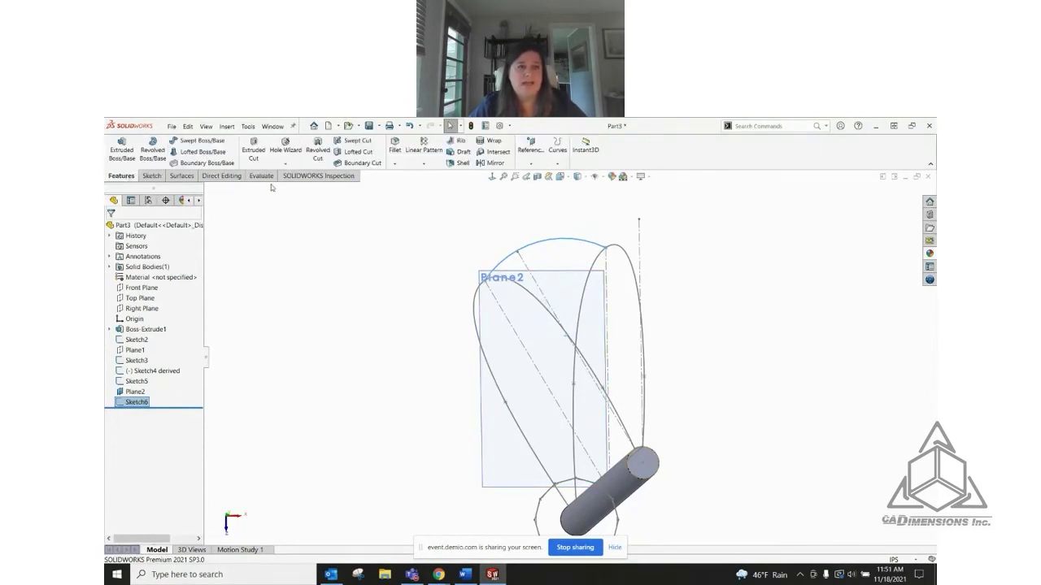
pyautogui.click(202, 152)
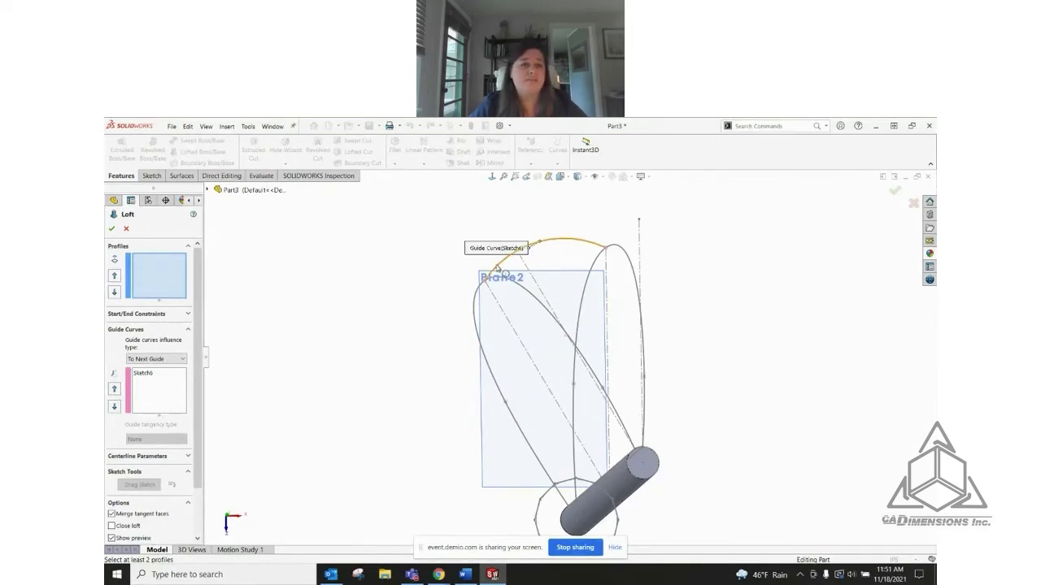
pyautogui.rightClick(159, 377)
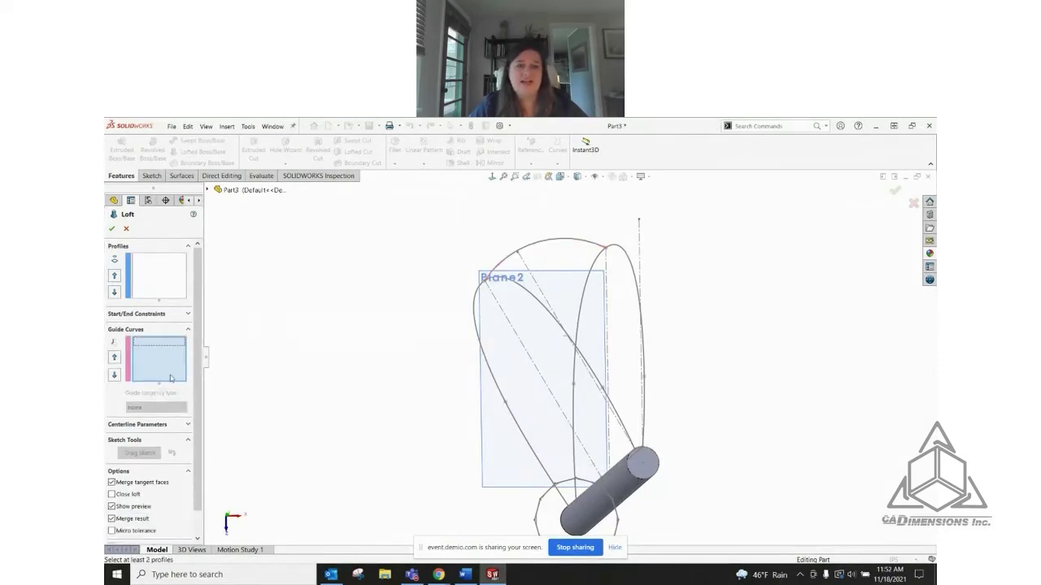
pyautogui.click(146, 273)
pyautogui.moveTo(523, 383); pyautogui.dragTo(551, 358, button='middle')
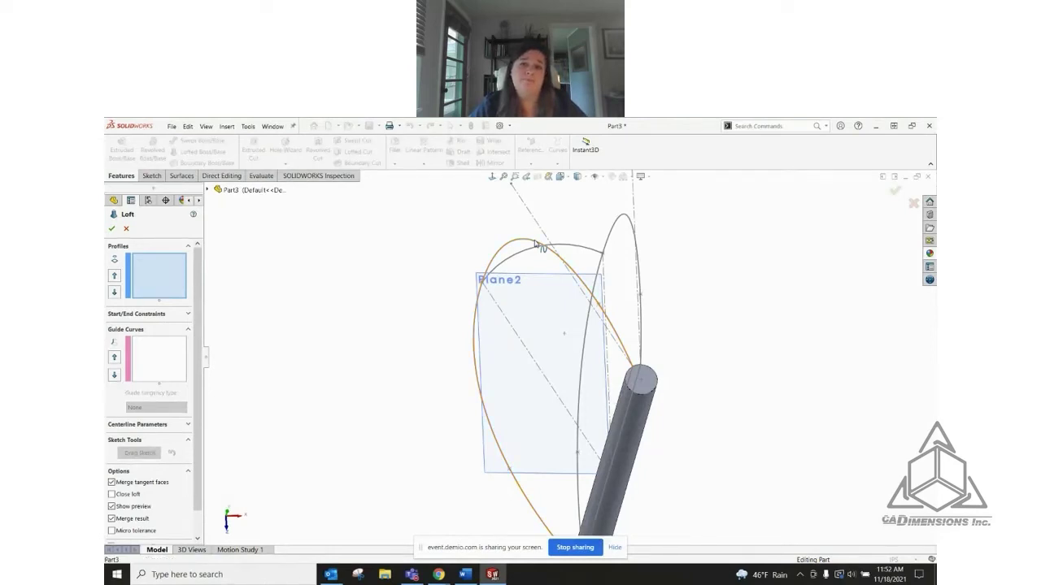
pyautogui.click(535, 243)
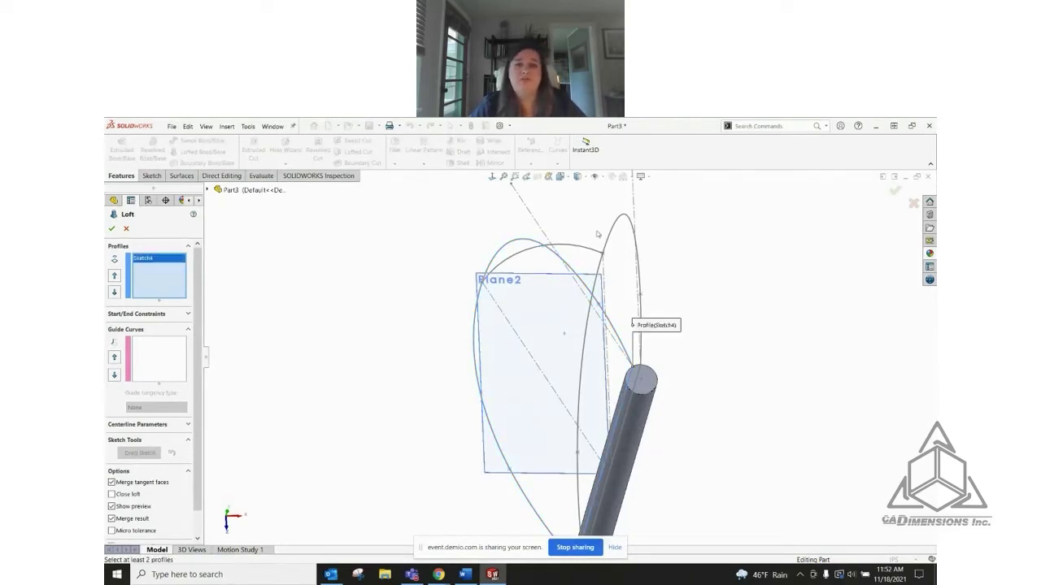
pyautogui.click(631, 227)
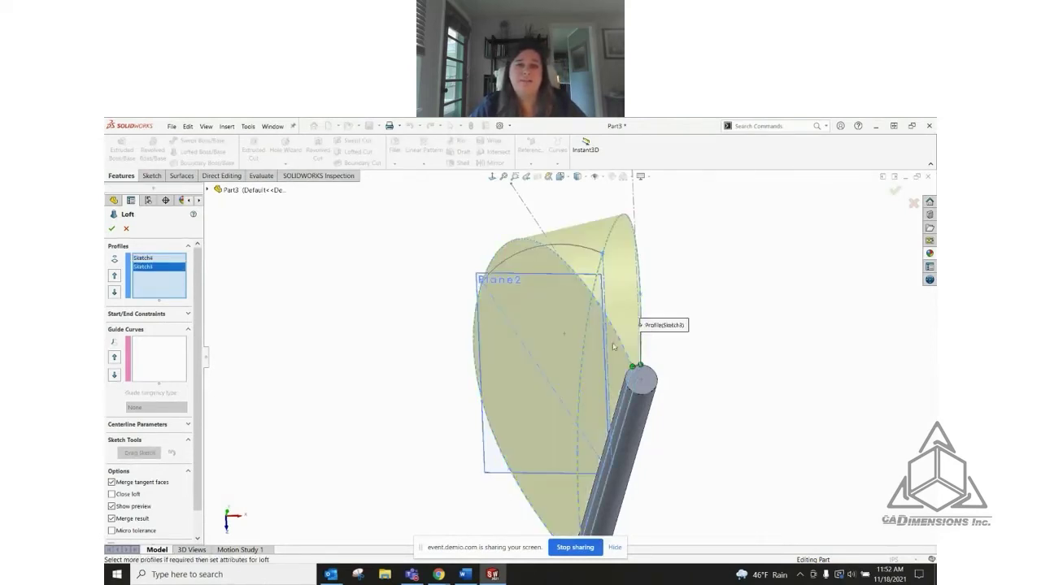
pyautogui.moveTo(611, 348); pyautogui.dragTo(623, 313, button='middle')
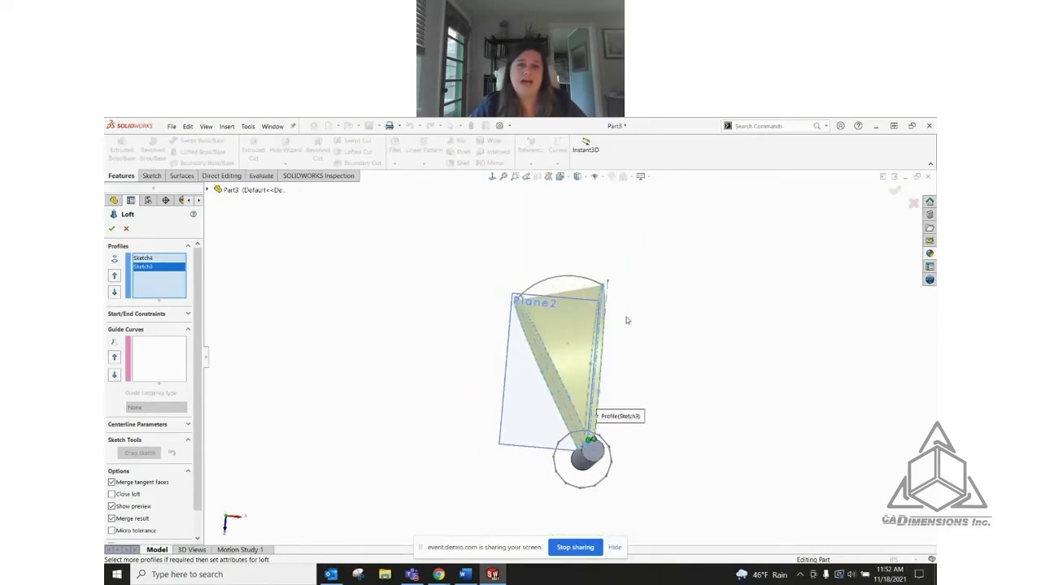
pyautogui.scroll(-2, 625, 318)
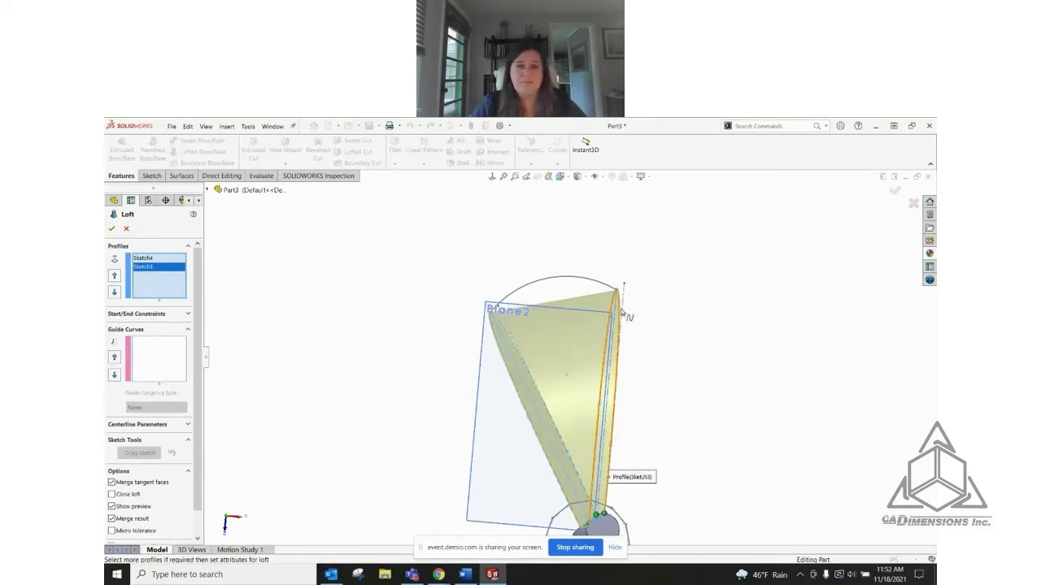
# Add the short arc on the cylinder's top edge (Sketch5) and the mid-height arc (Sketch6) as the loft's guide curves
pyautogui.click(151, 358)
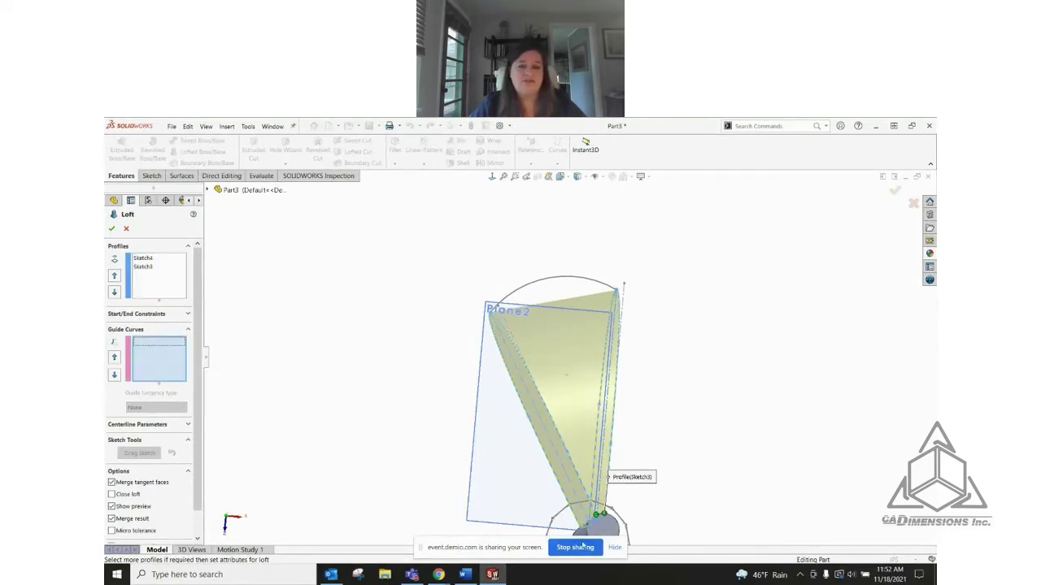
pyautogui.scroll(-2, 653, 527)
pyautogui.scroll(-6, 534, 473)
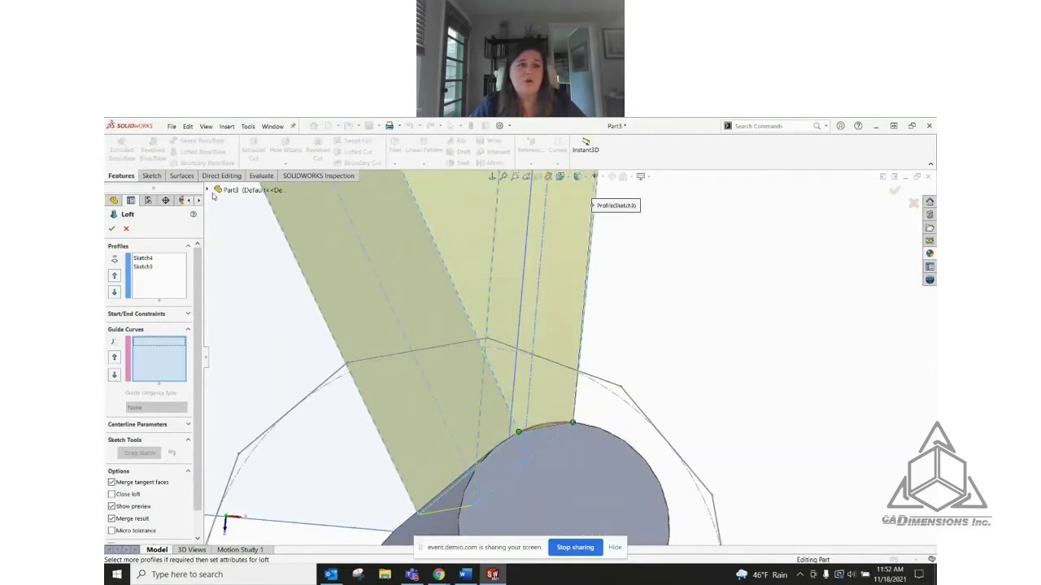
pyautogui.click(545, 427)
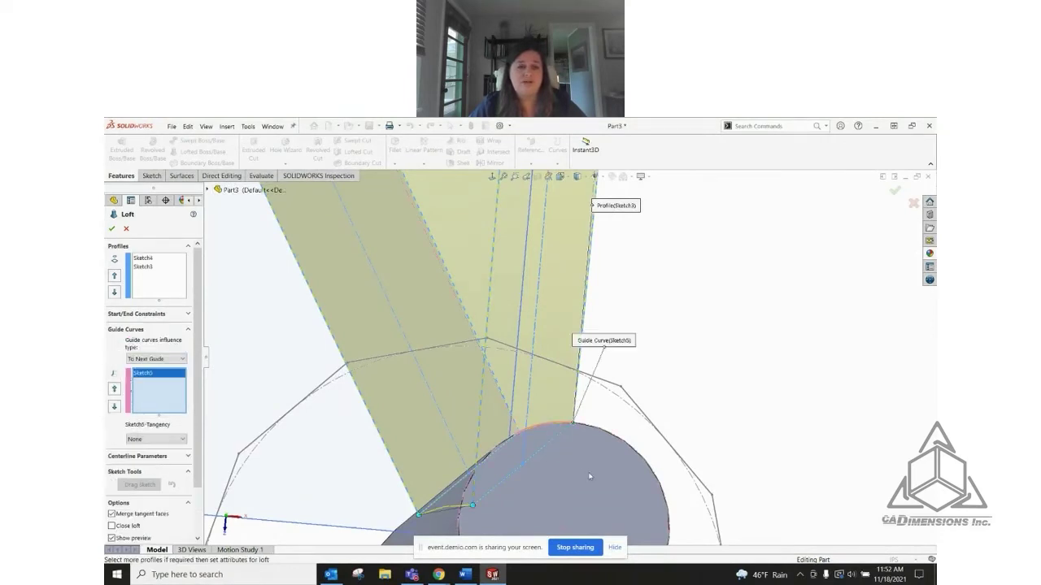
pyautogui.scroll(10, 569, 362)
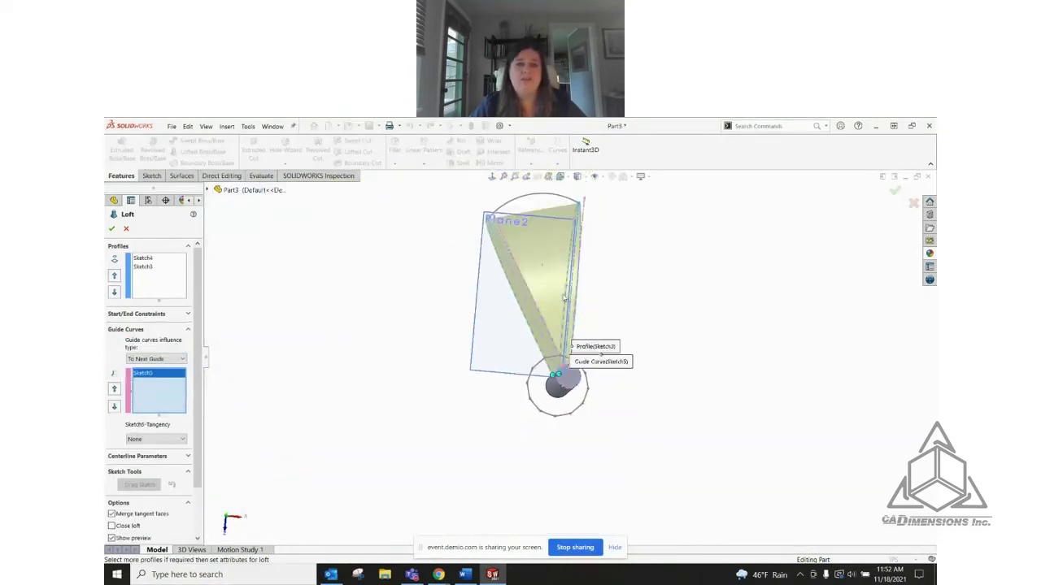
pyautogui.click(538, 209)
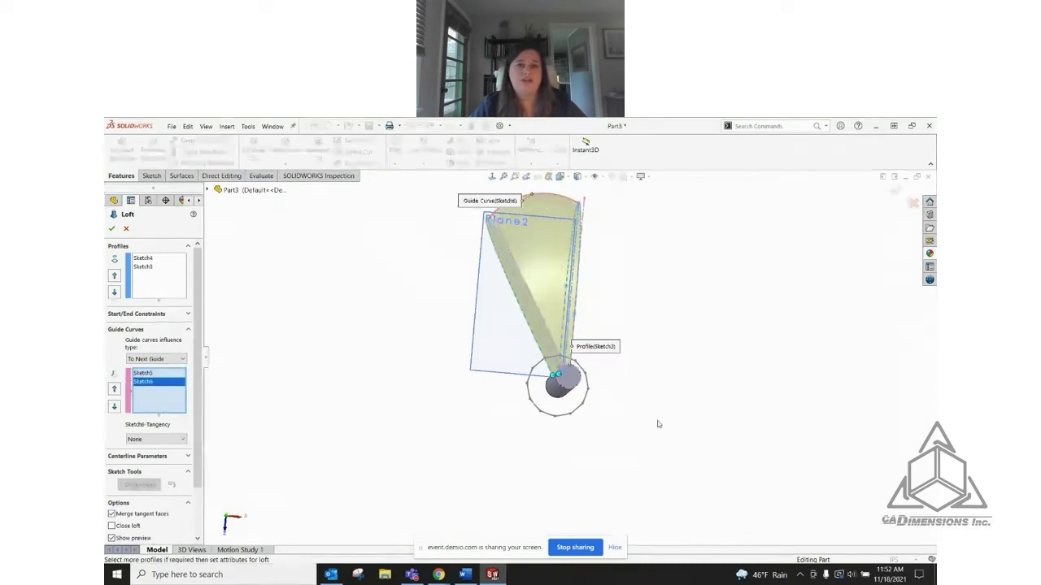
# Set the loft's guide curves influence type to To Next Edge
pyautogui.scroll(-4, 612, 332)
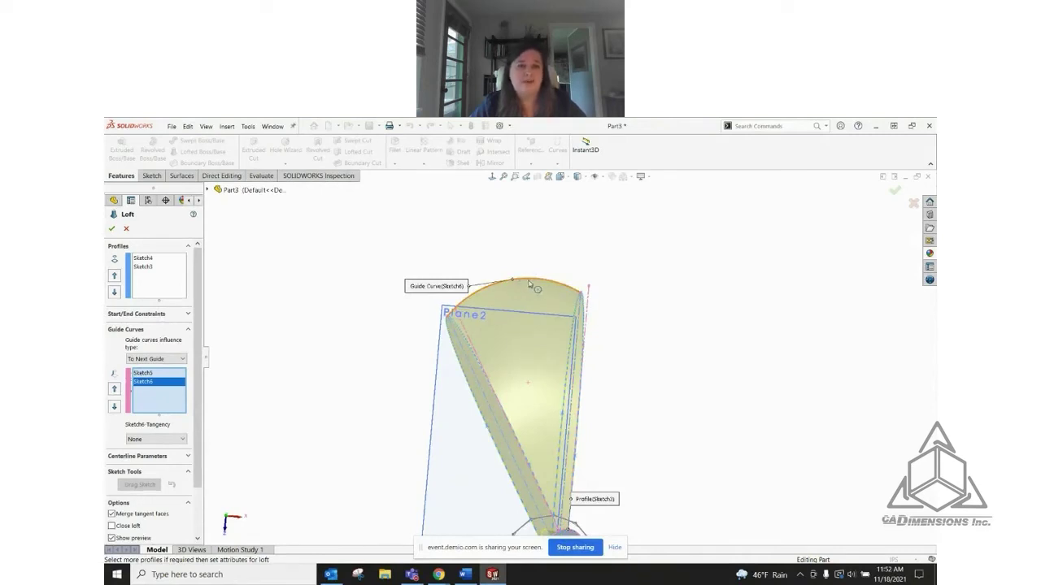
pyautogui.scroll(2, 583, 519)
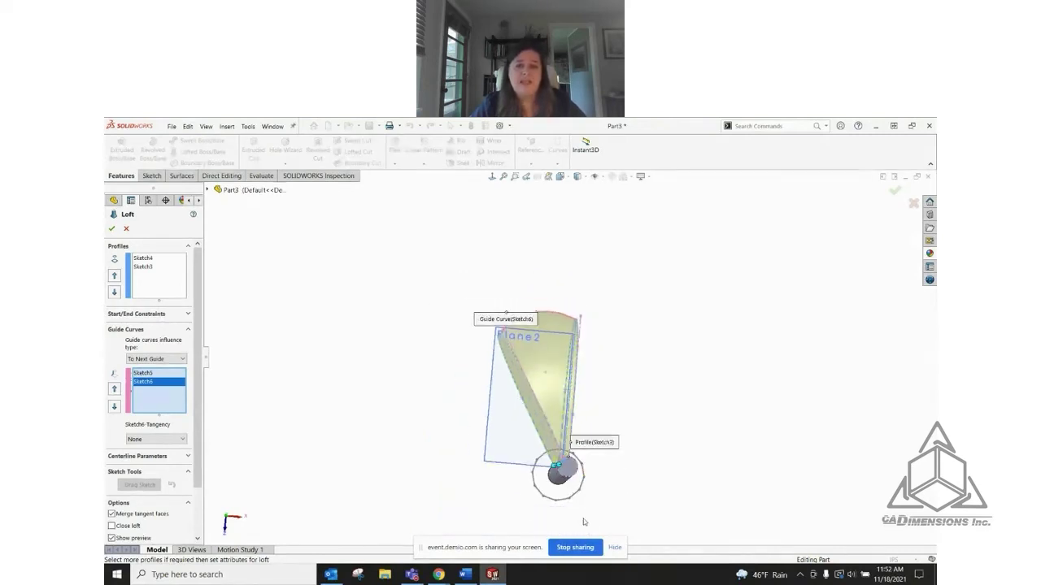
pyautogui.scroll(-6, 564, 429)
pyautogui.scroll(-2, 565, 427)
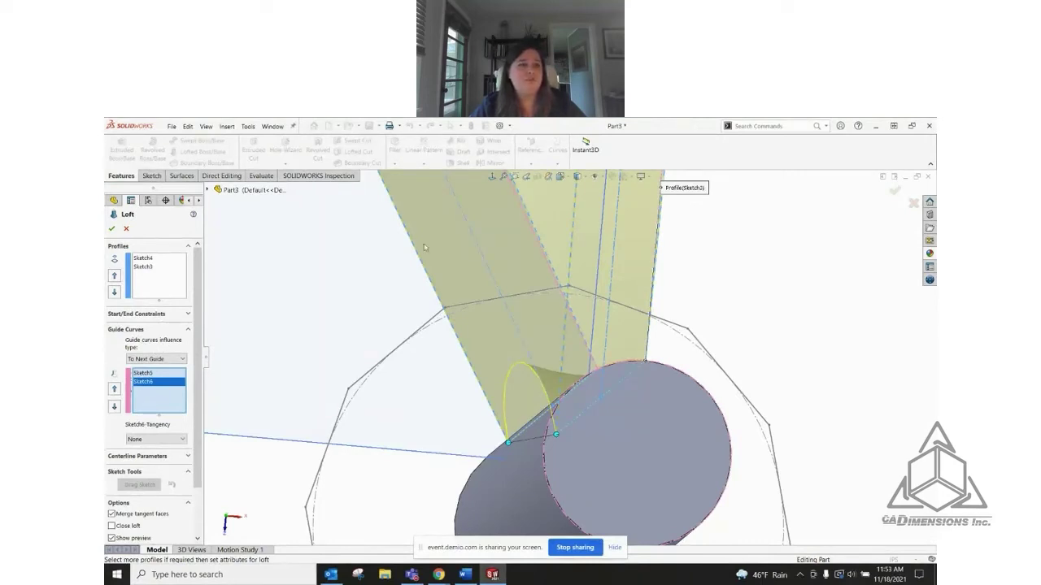
pyautogui.click(167, 359)
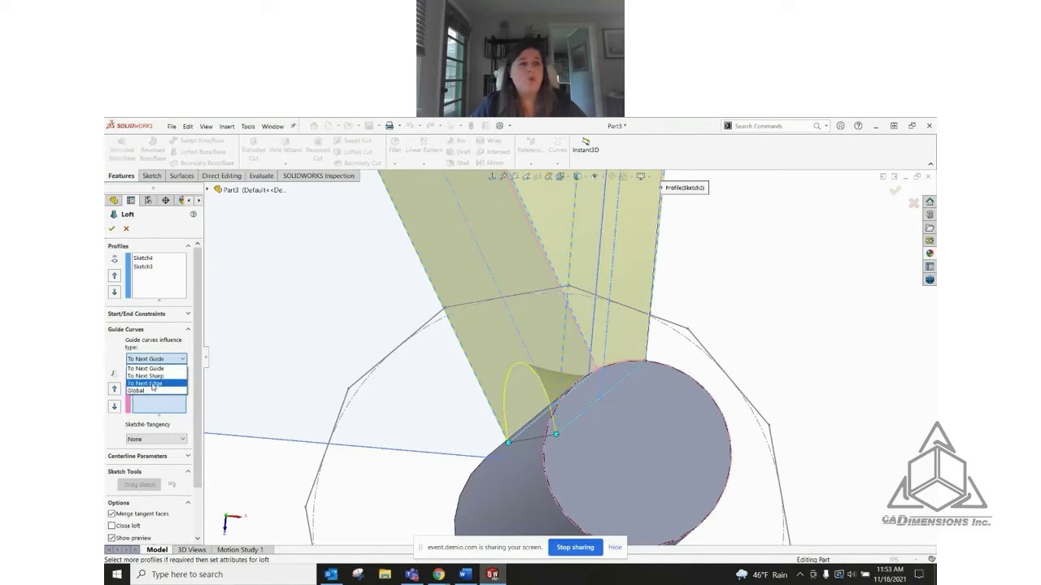
pyautogui.click(146, 383)
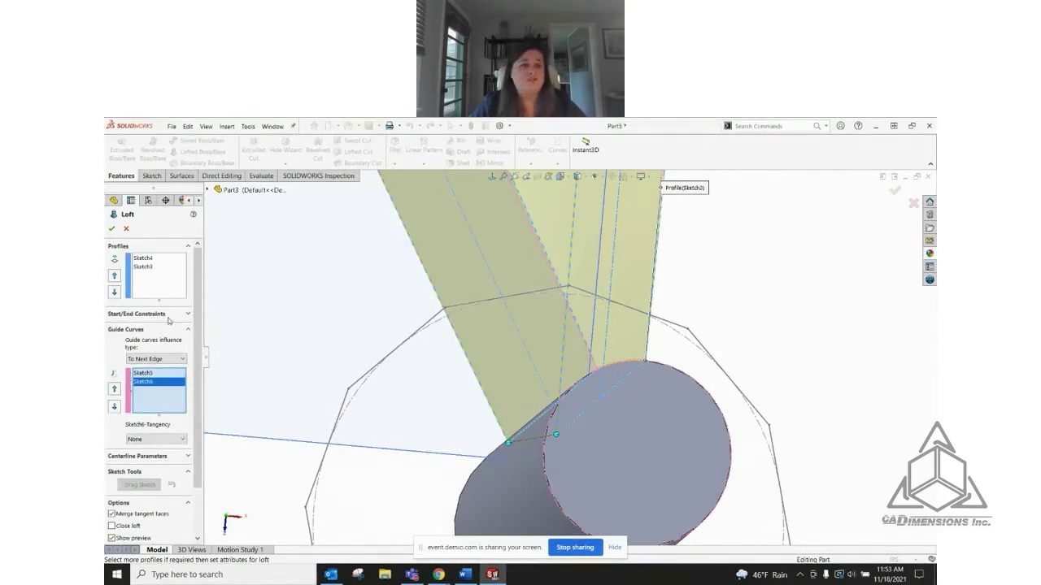
# Inspect the loft preview and complete the loft with Merge tangent faces and Merge result enabled
pyautogui.scroll(10, 611, 358)
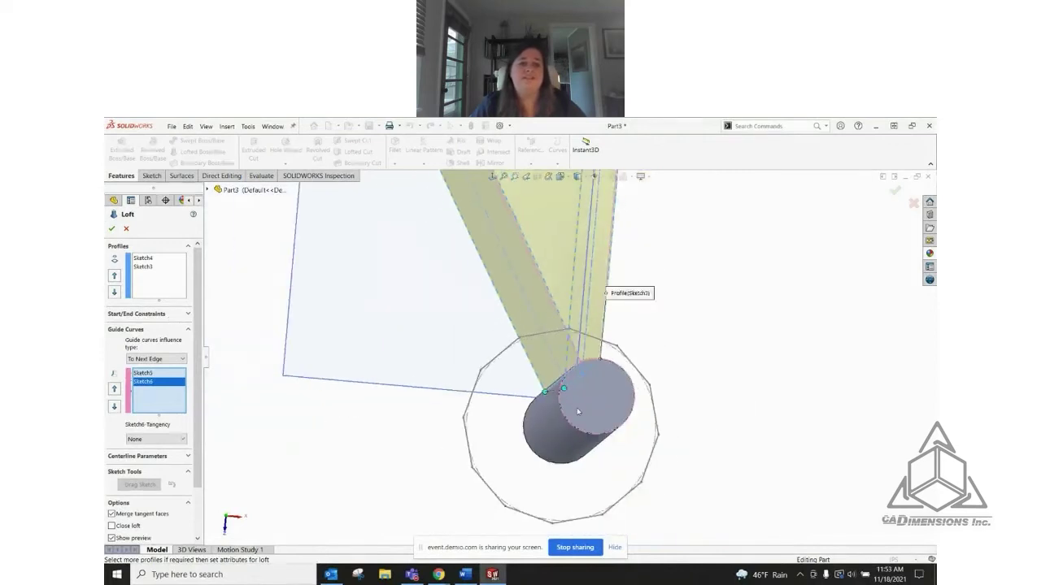
pyautogui.scroll(-4, 599, 279)
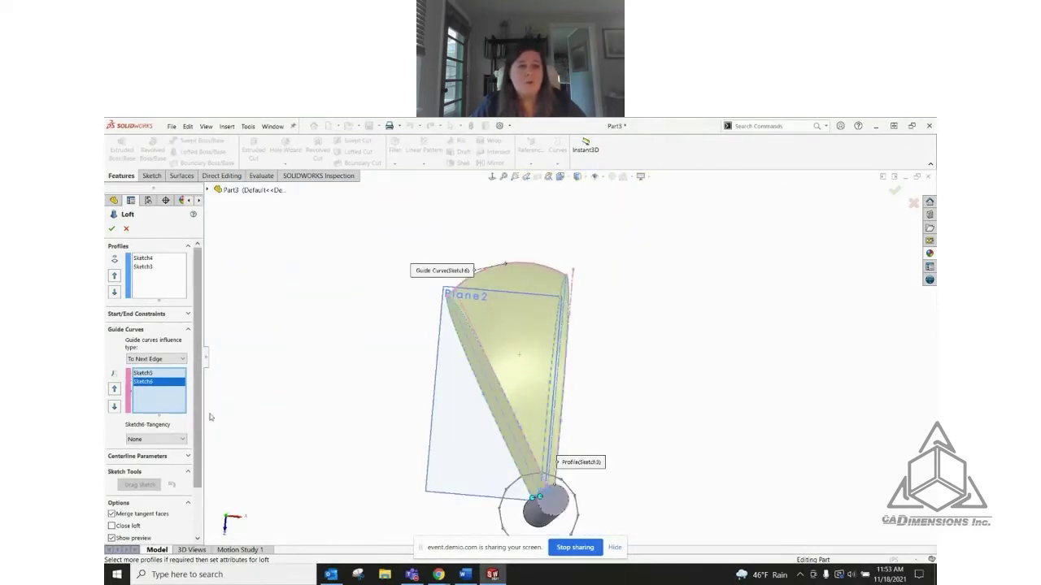
pyautogui.scroll(-3, 189, 439)
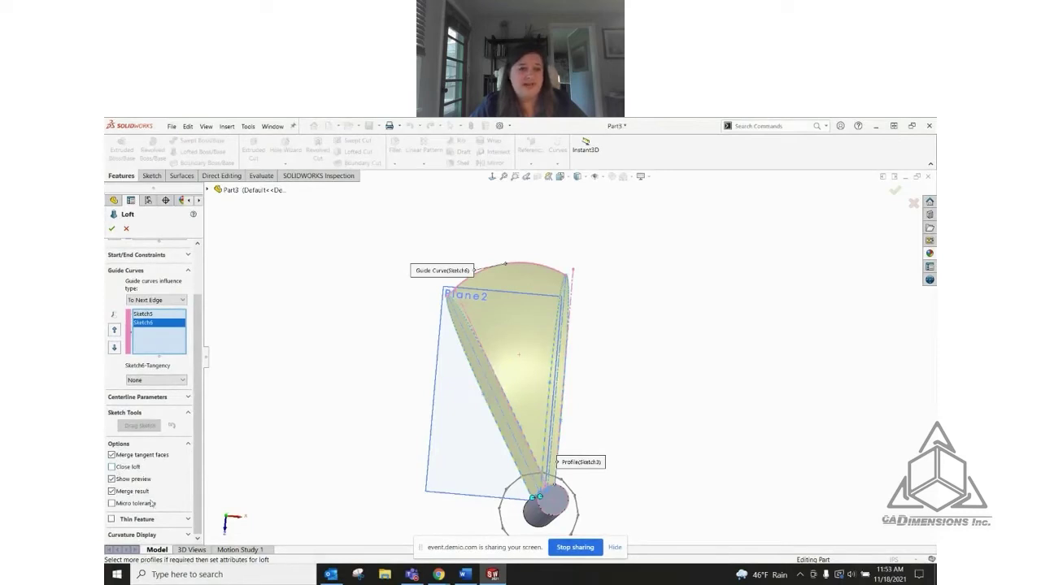
pyautogui.scroll(-2, 570, 504)
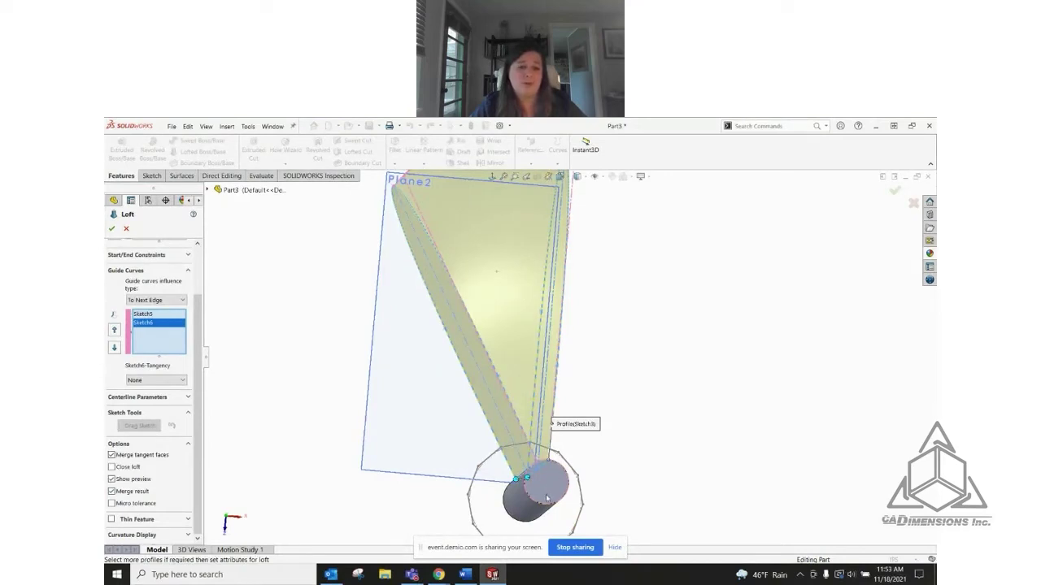
pyautogui.click(111, 229)
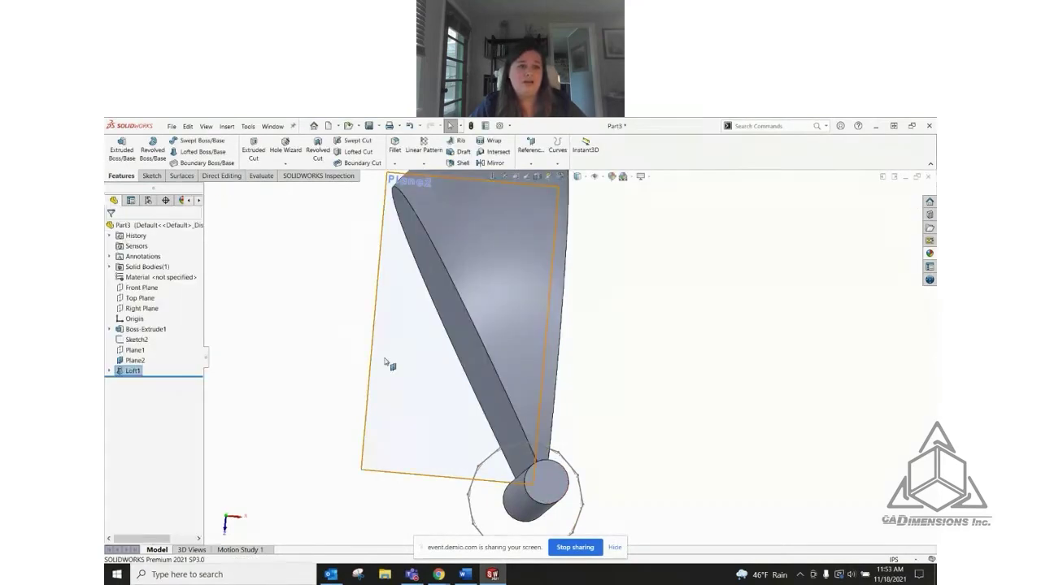
# Circular-pattern the loft around the cylinder's circular top edge with 12 equally spaced instances over 360 degrees
pyautogui.moveTo(386, 361); pyautogui.dragTo(594, 336, button='middle')
pyautogui.scroll(-2, 593, 336)
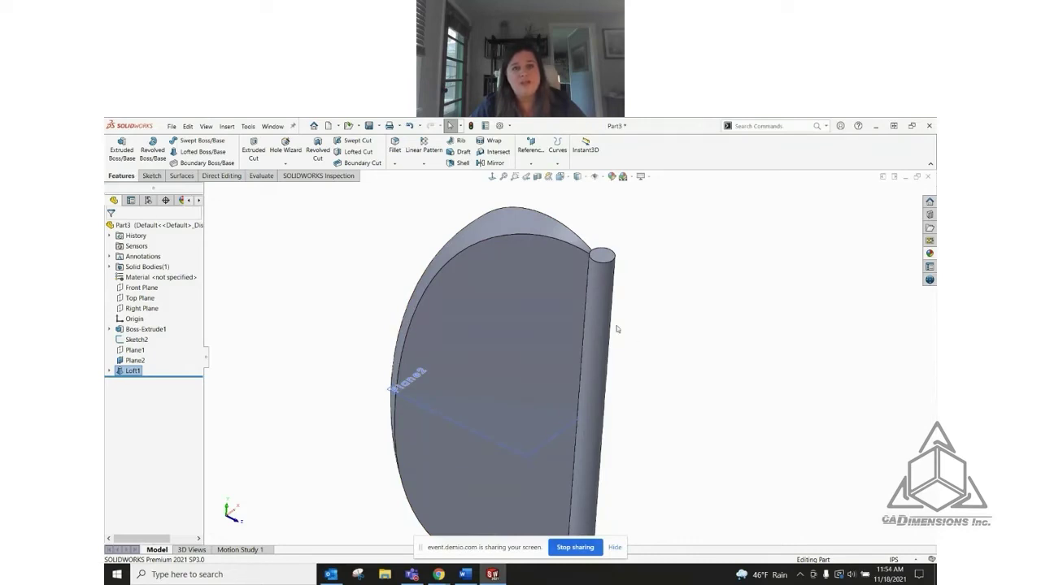
pyautogui.click(424, 164)
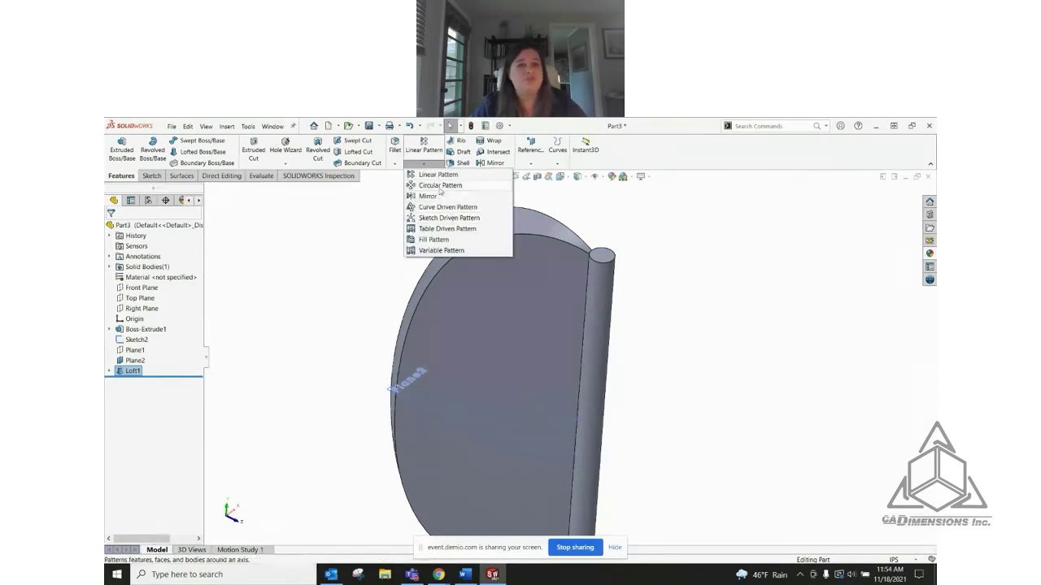
pyautogui.click(440, 187)
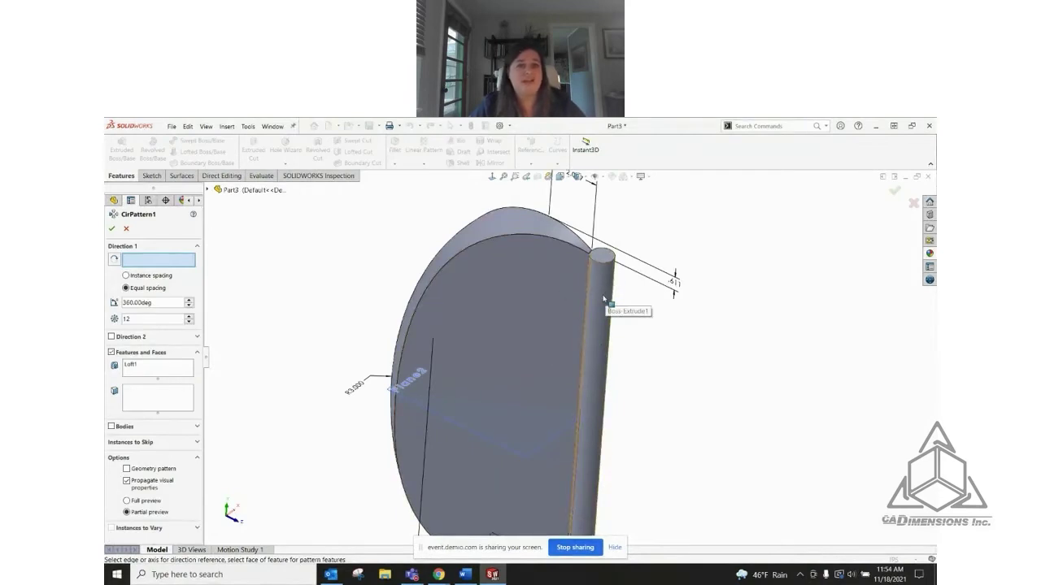
pyautogui.scroll(-3, 589, 294)
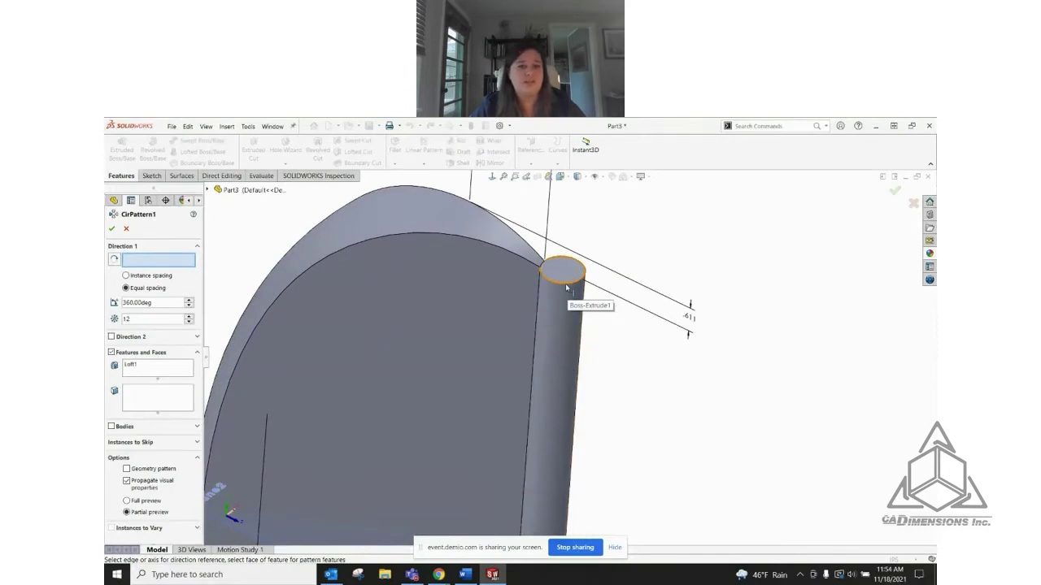
pyautogui.click(567, 287)
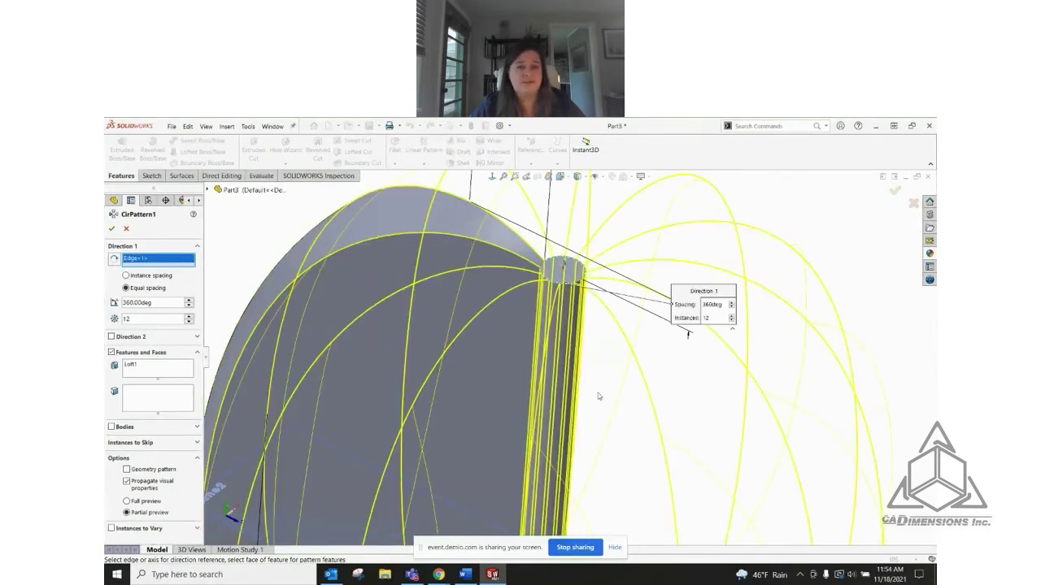
pyautogui.scroll(2, 598, 393)
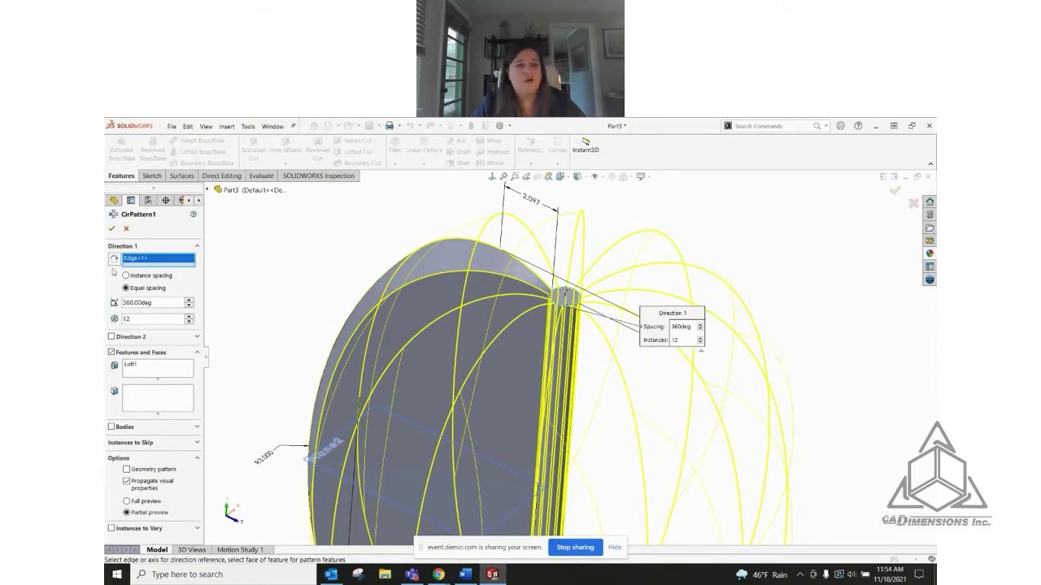
pyautogui.click(111, 229)
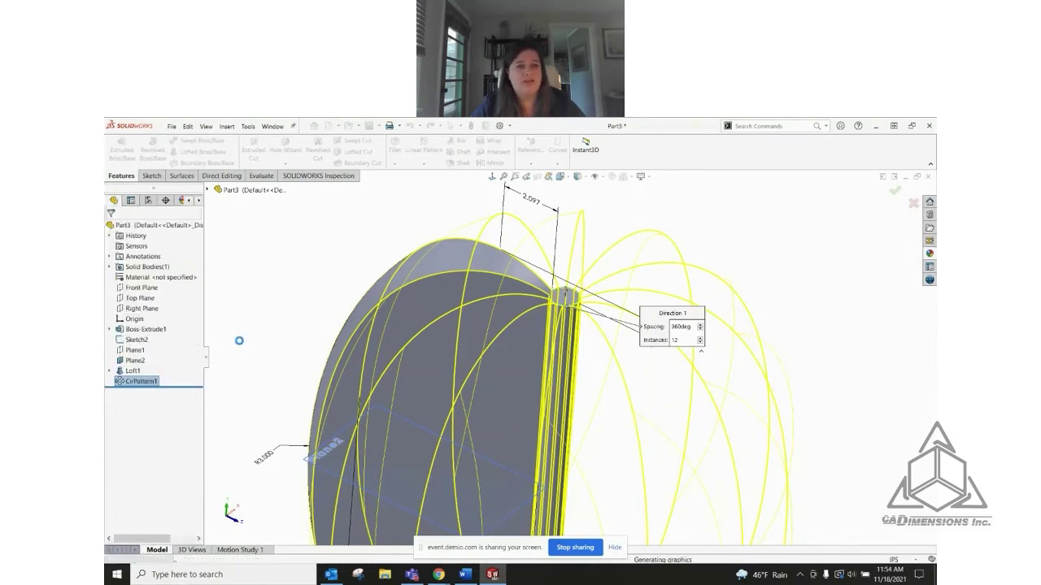
# Expand the loft feature and show Sketch5, the guide arc on the cylinder's top edge
pyautogui.scroll(5, 616, 443)
pyautogui.scroll(2, 619, 462)
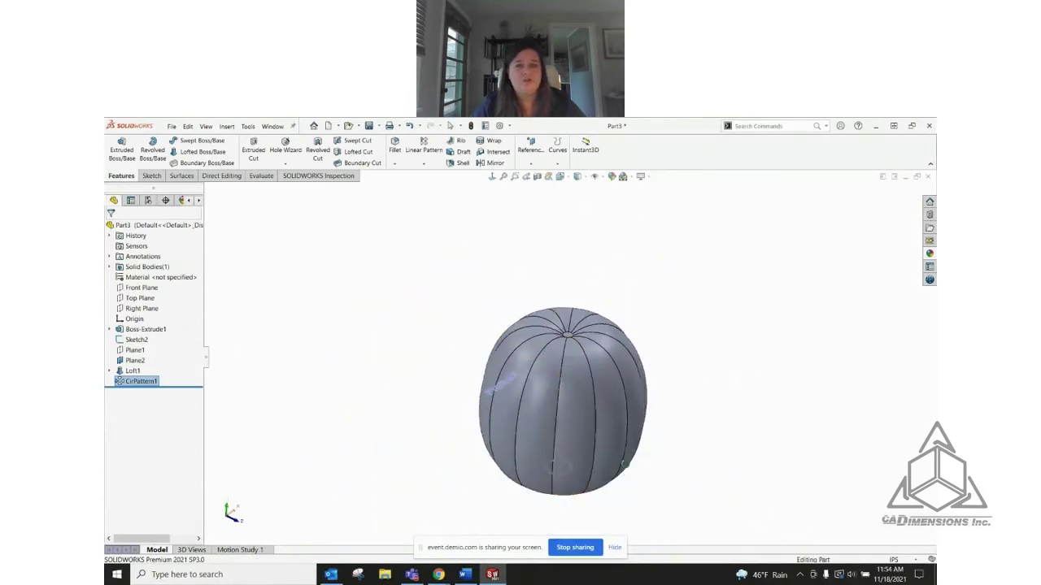
pyautogui.moveTo(619, 462); pyautogui.dragTo(627, 429, button='middle')
pyautogui.scroll(-2, 627, 429)
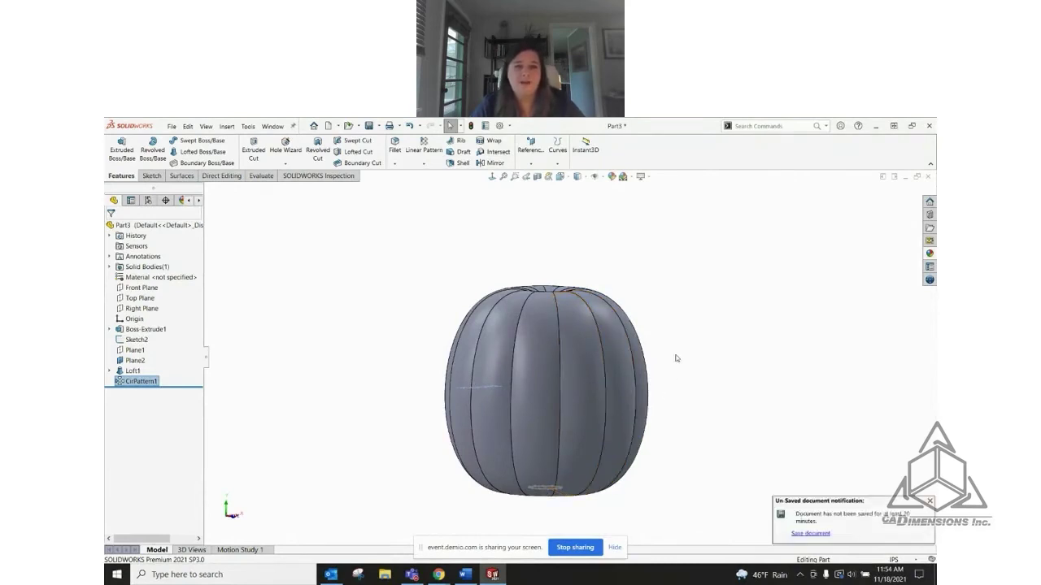
pyautogui.moveTo(674, 358); pyautogui.dragTo(641, 377, button='middle')
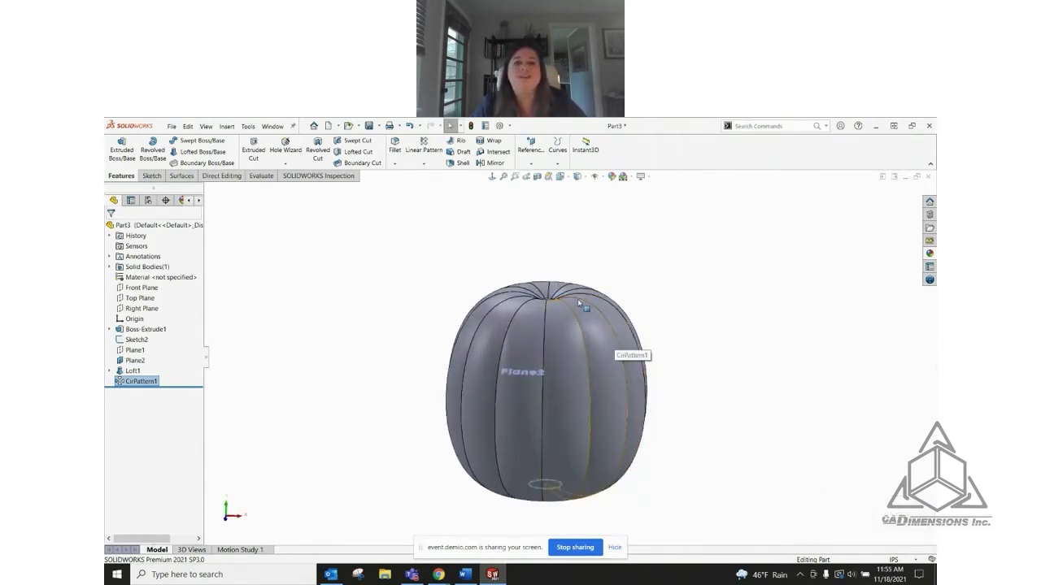
pyautogui.moveTo(617, 269); pyautogui.dragTo(596, 297, button='middle')
pyautogui.scroll(-8, 596, 297)
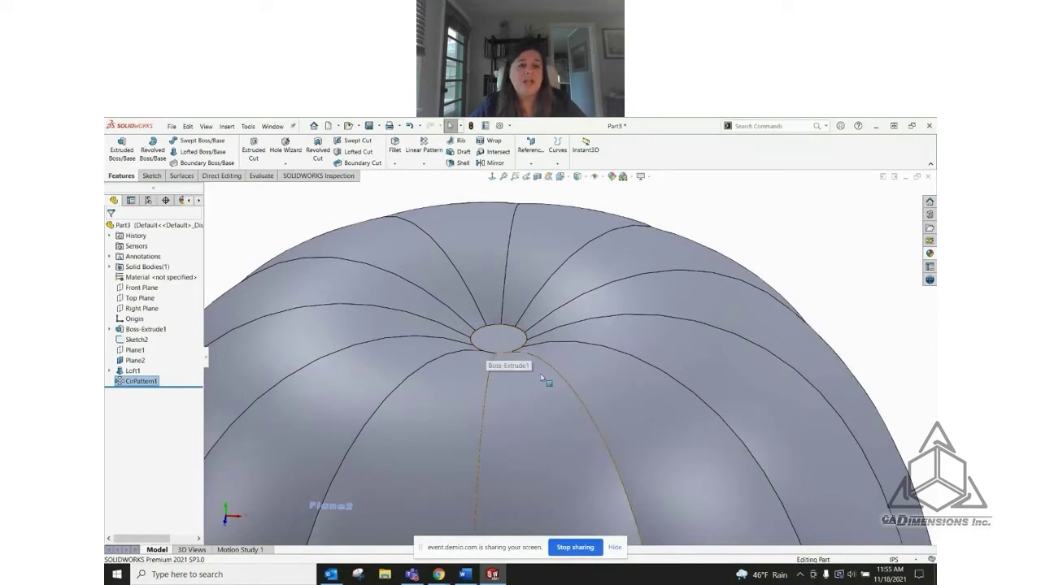
pyautogui.click(110, 370)
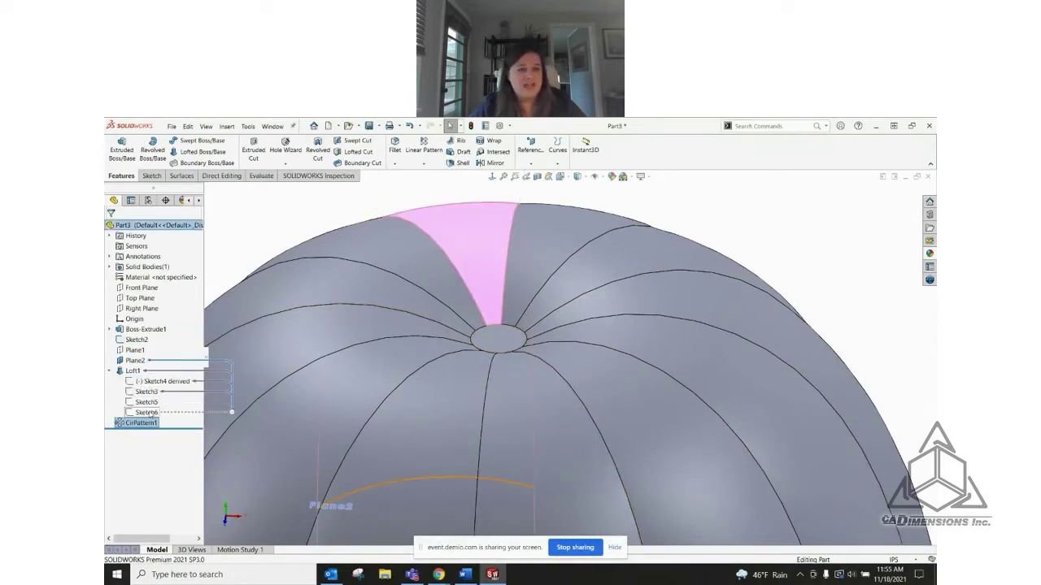
pyautogui.click(145, 403)
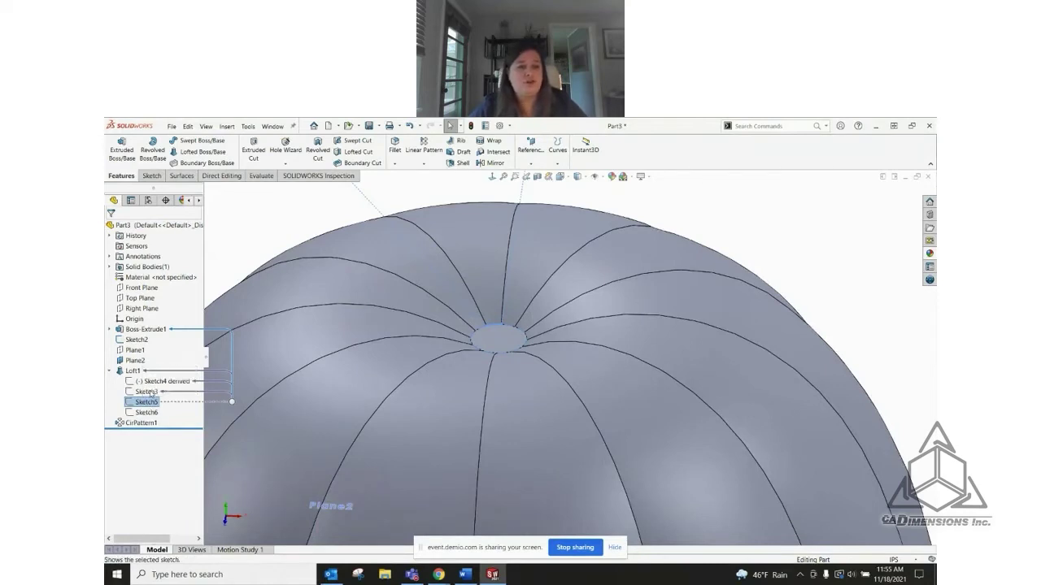
pyautogui.press('Escape')
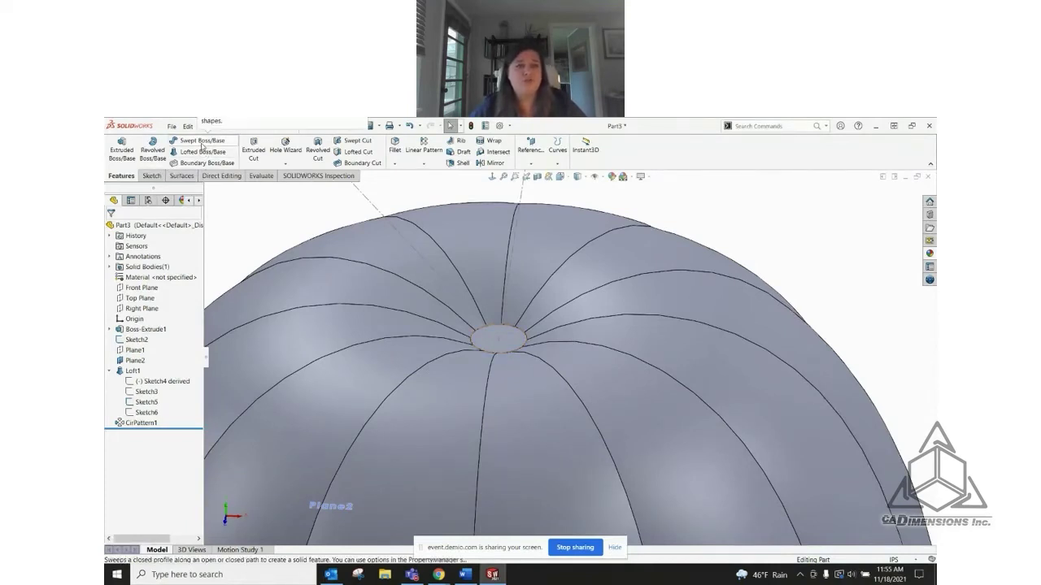
# Start a 3D sketch and draw a vertical line from the centre of the cylinder's top face up to about Y 16.2 in
pyautogui.click(151, 176)
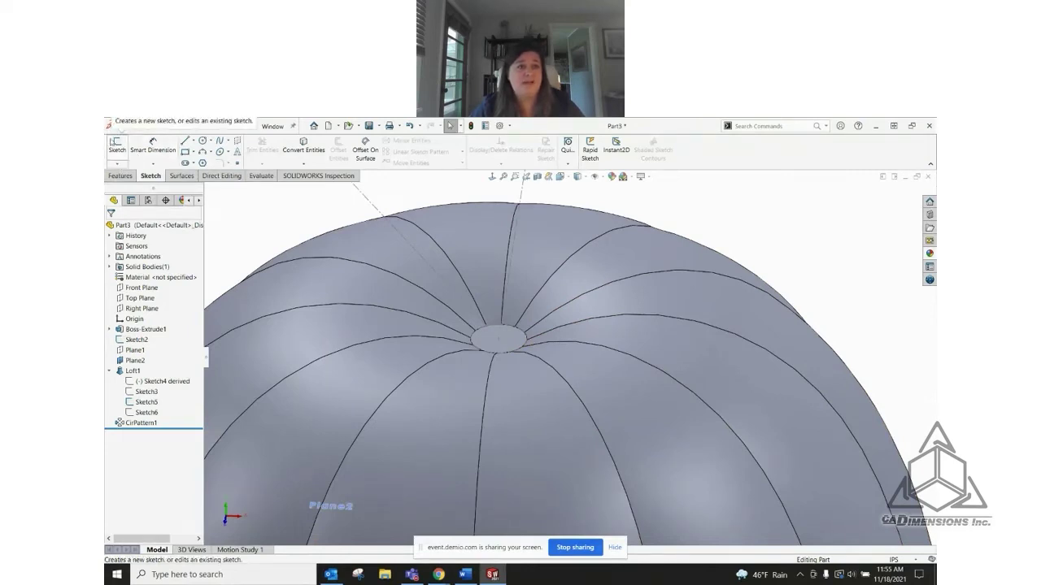
pyautogui.click(122, 167)
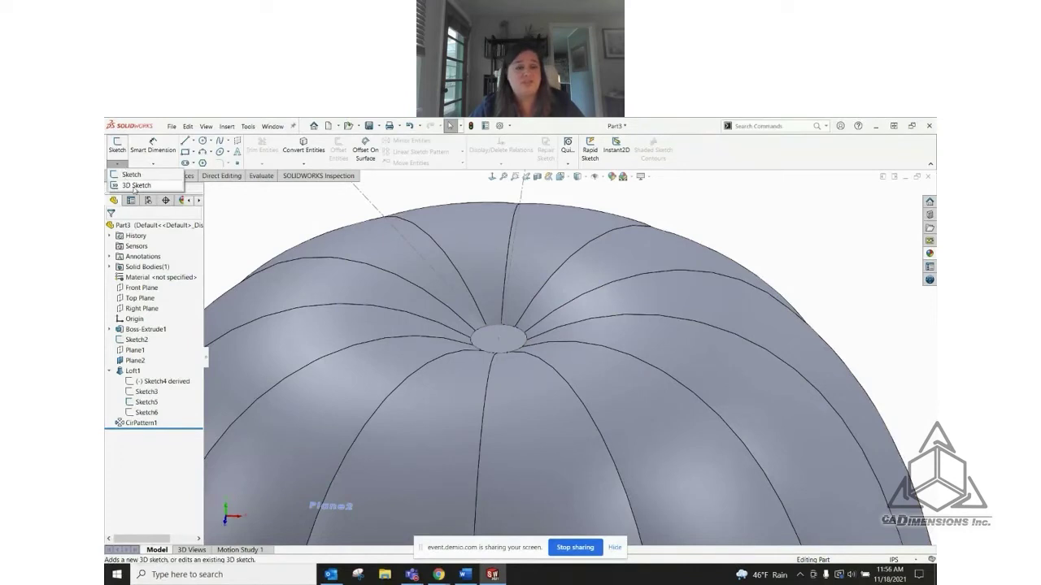
pyautogui.click(137, 187)
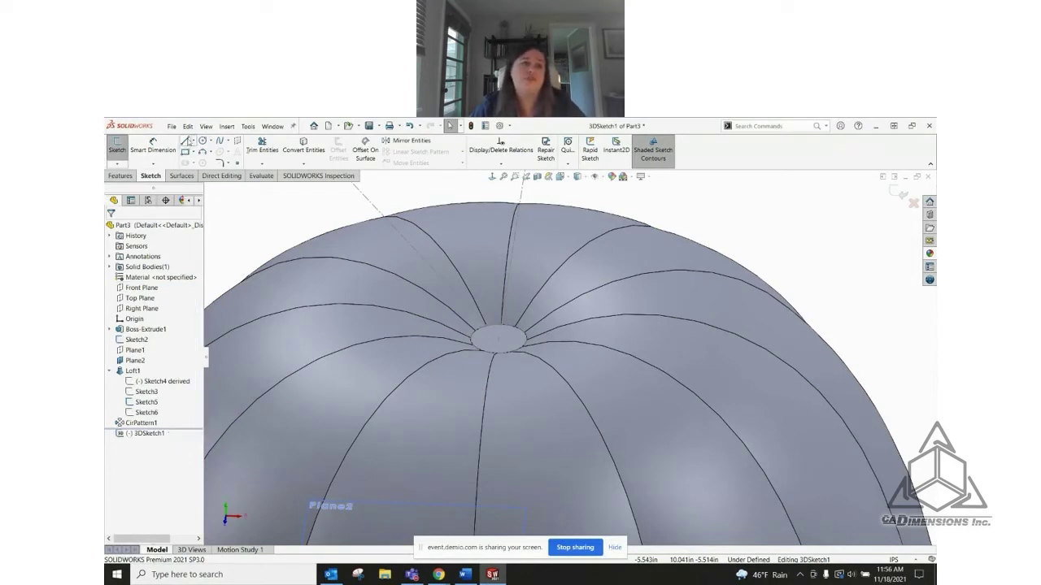
pyautogui.click(187, 142)
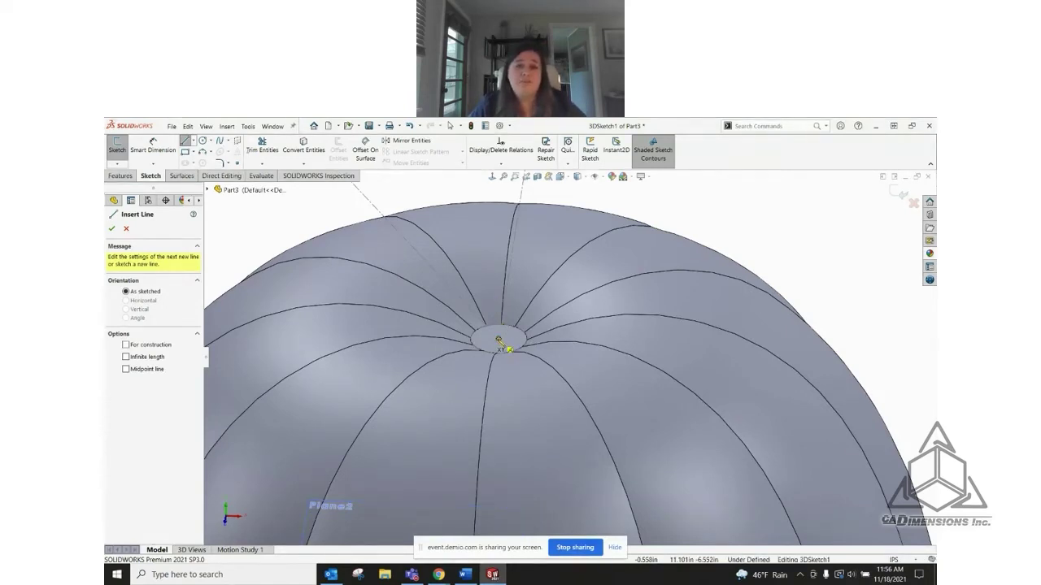
pyautogui.click(499, 339)
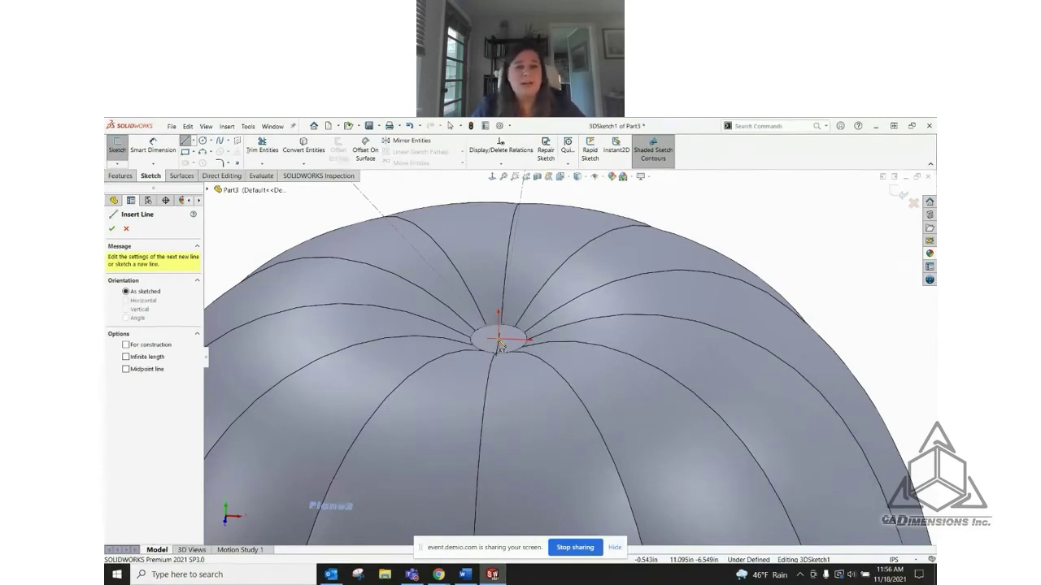
pyautogui.click(500, 345)
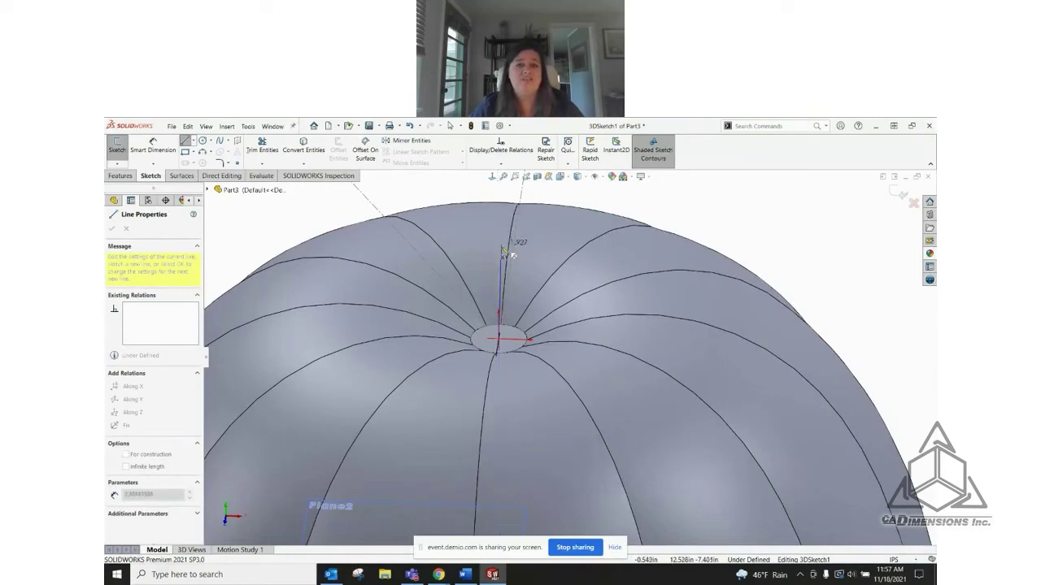
pyautogui.click(498, 248)
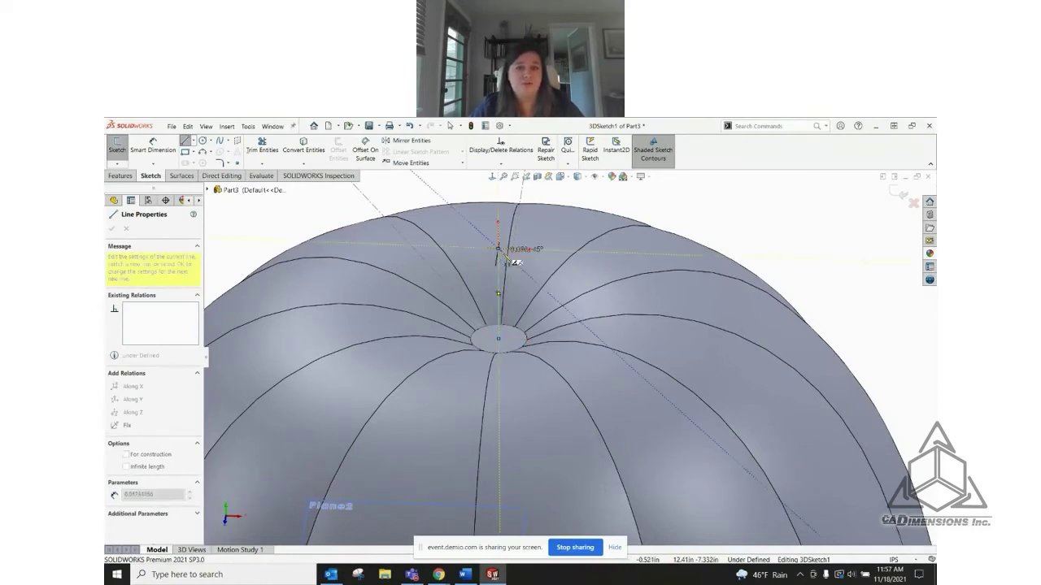
pyautogui.scroll(5, 528, 270)
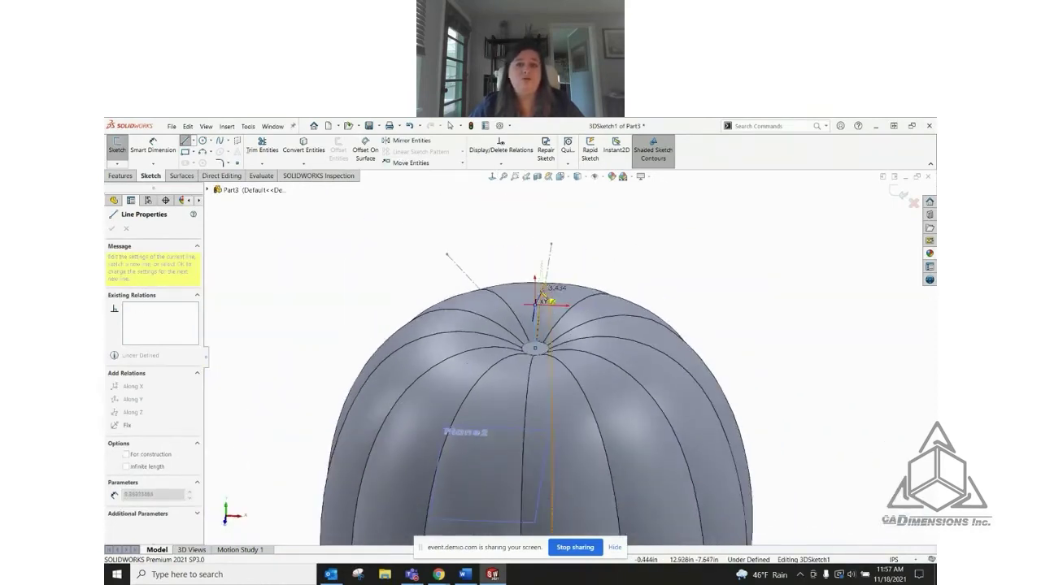
pyautogui.press('Escape')
pyautogui.moveTo(569, 319); pyautogui.dragTo(574, 268, button='middle')
pyautogui.scroll(-4, 528, 299)
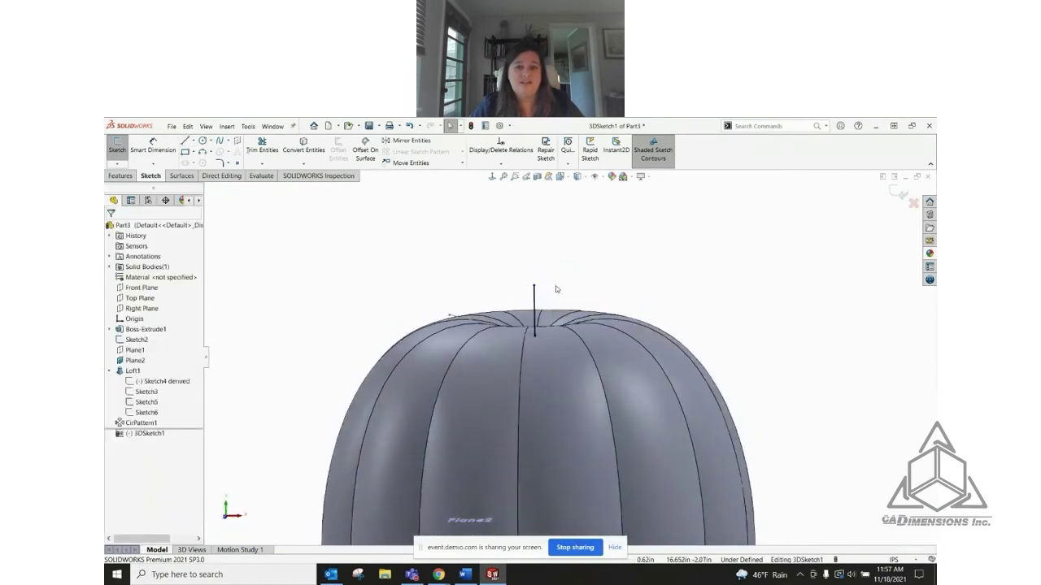
pyautogui.moveTo(529, 299); pyautogui.dragTo(538, 335)
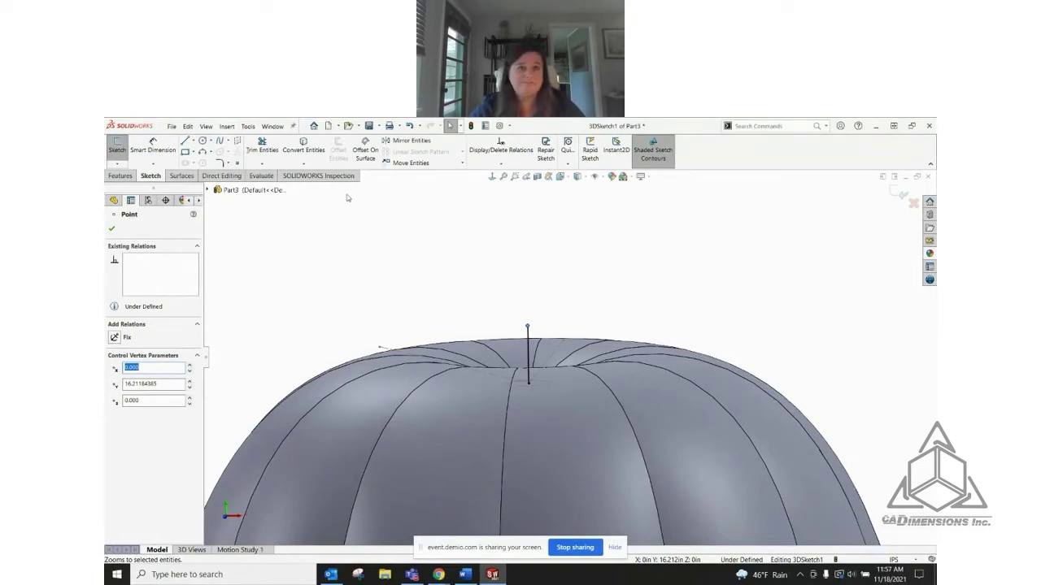
# Start a spline at the vertical line's upper end and place its second point in the XY plane at about X 0.94, Y 17.47 in
pyautogui.click(220, 141)
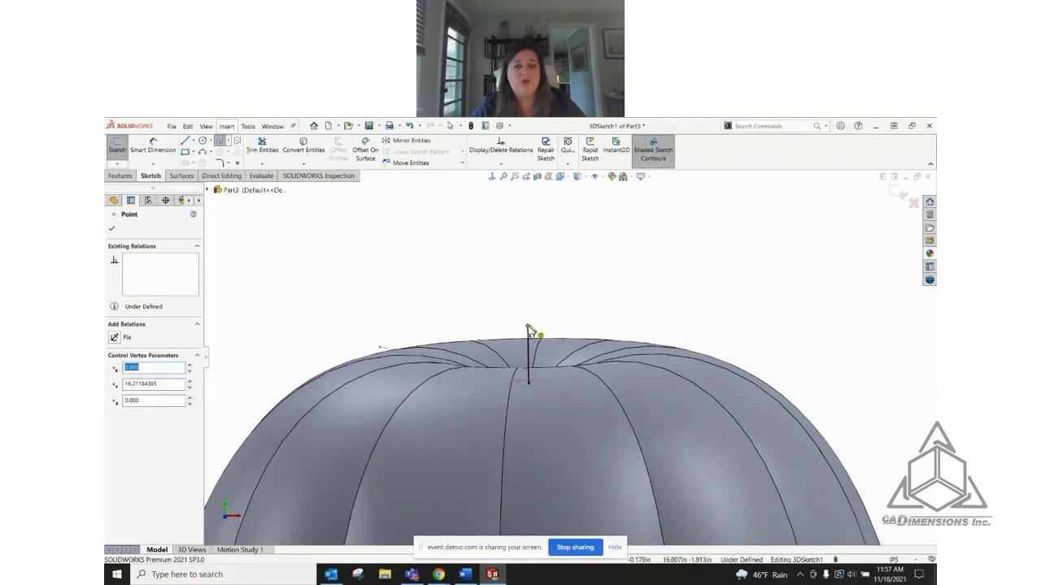
pyautogui.click(528, 329)
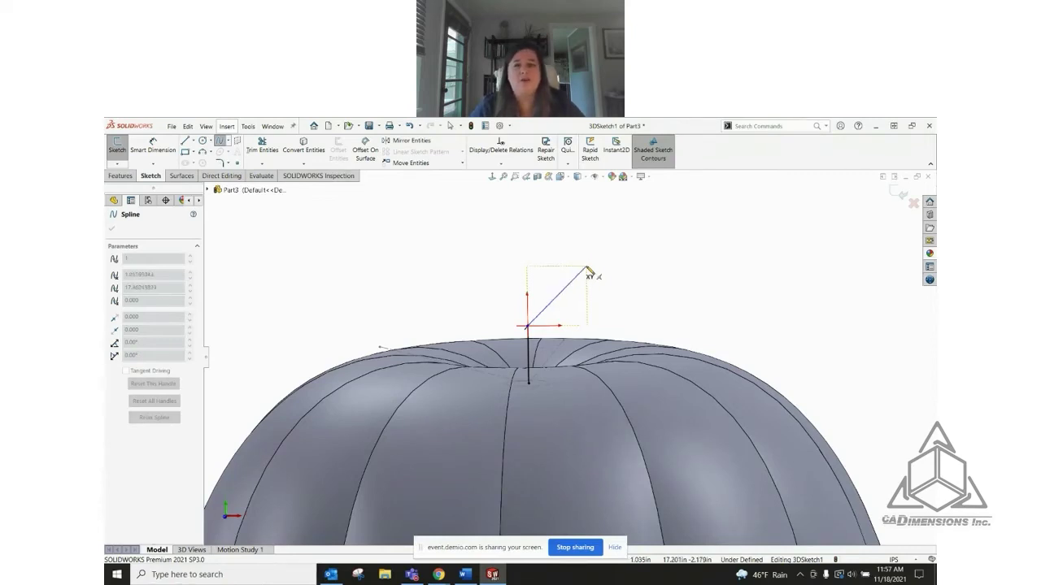
pyautogui.moveTo(585, 274); pyautogui.dragTo(609, 323, button='middle')
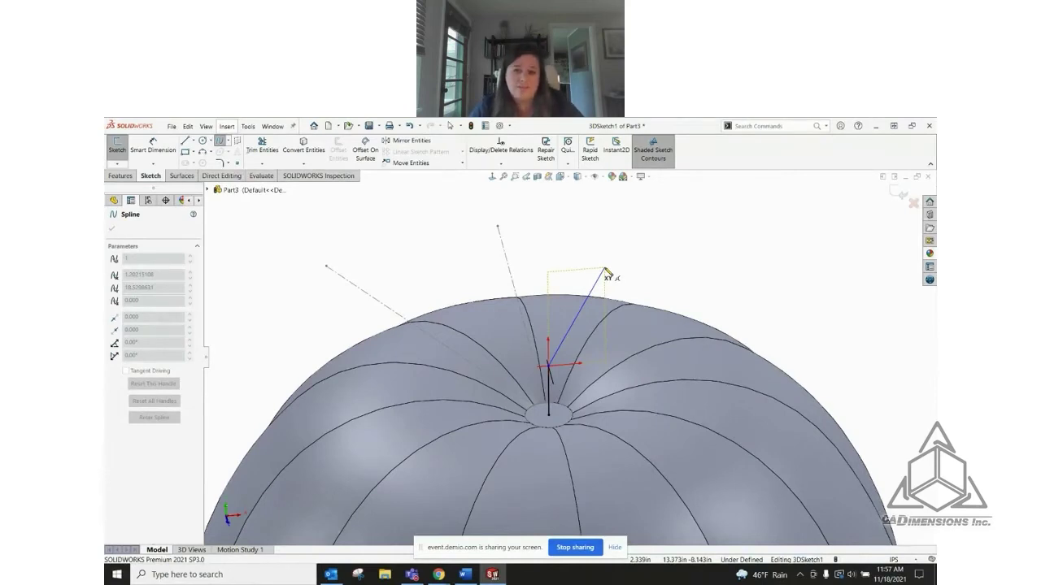
pyautogui.scroll(-2, 598, 309)
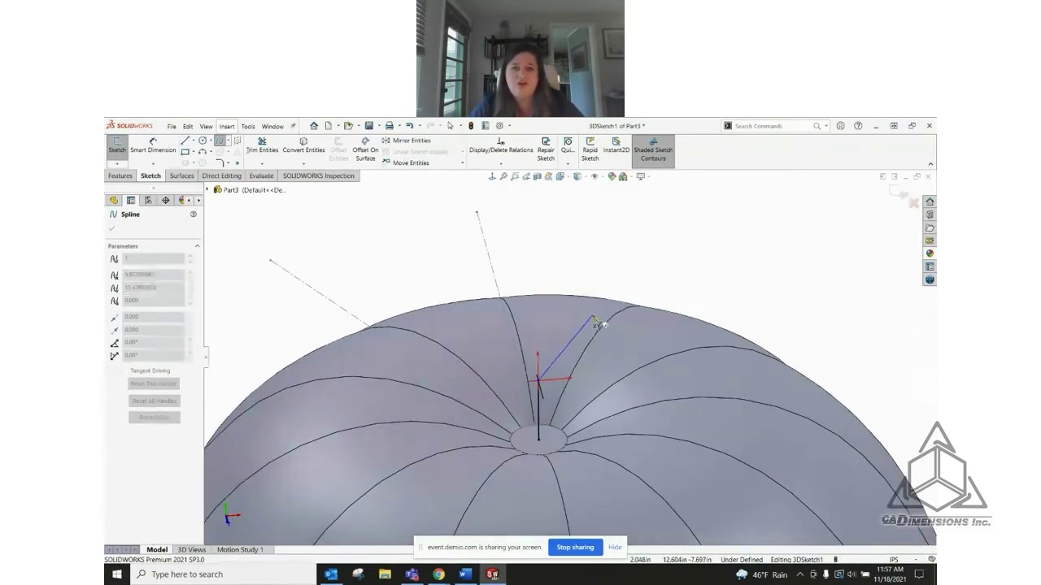
pyautogui.click(592, 315)
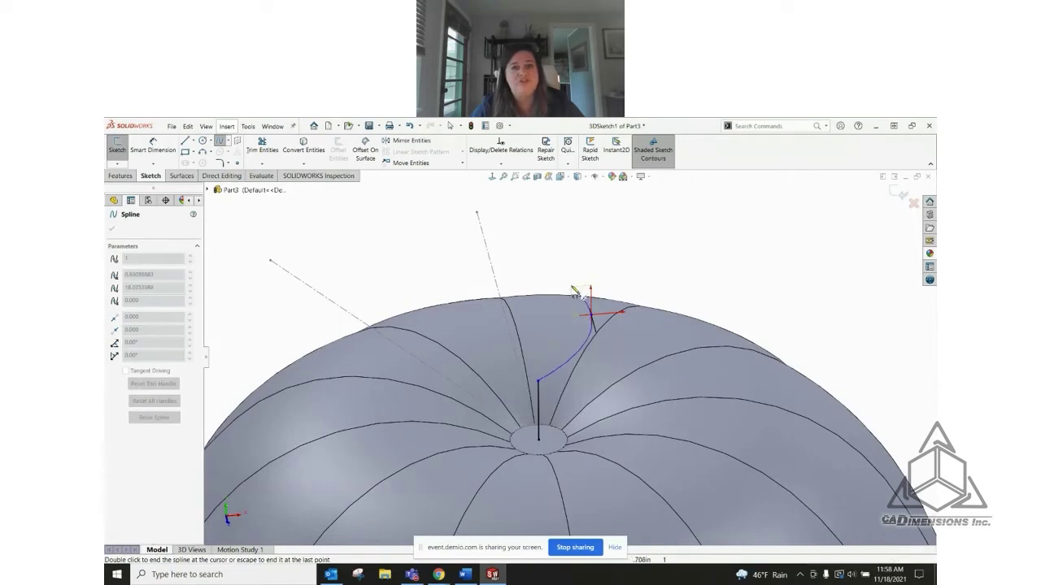
# Switch to the YZ plane and place the spline's third point at about Y 17.70, Z -1.91 in
pyautogui.moveTo(571, 259); pyautogui.dragTo(622, 269, button='middle')
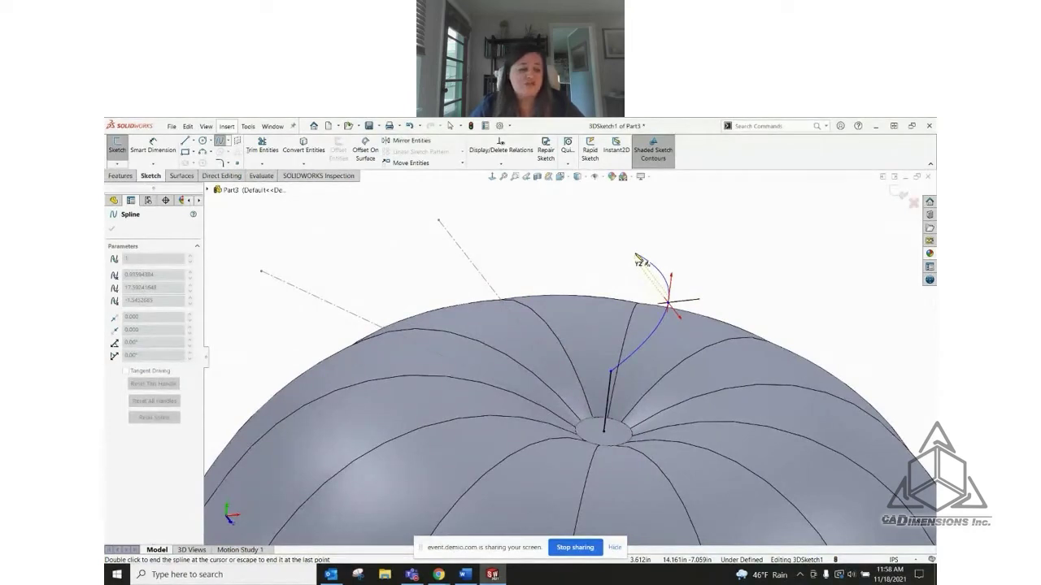
pyautogui.press('Tab')
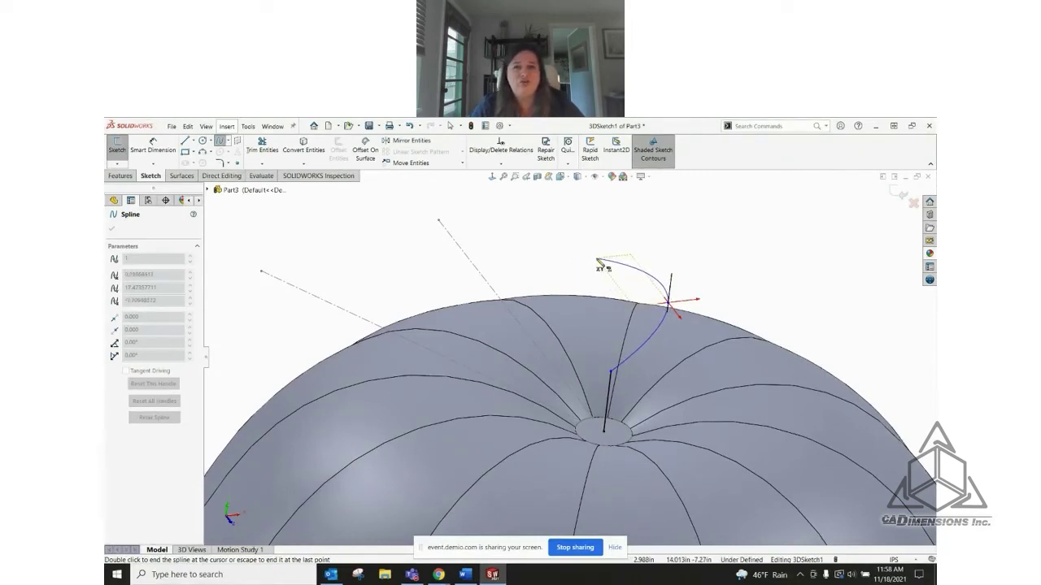
pyautogui.press('Tab')
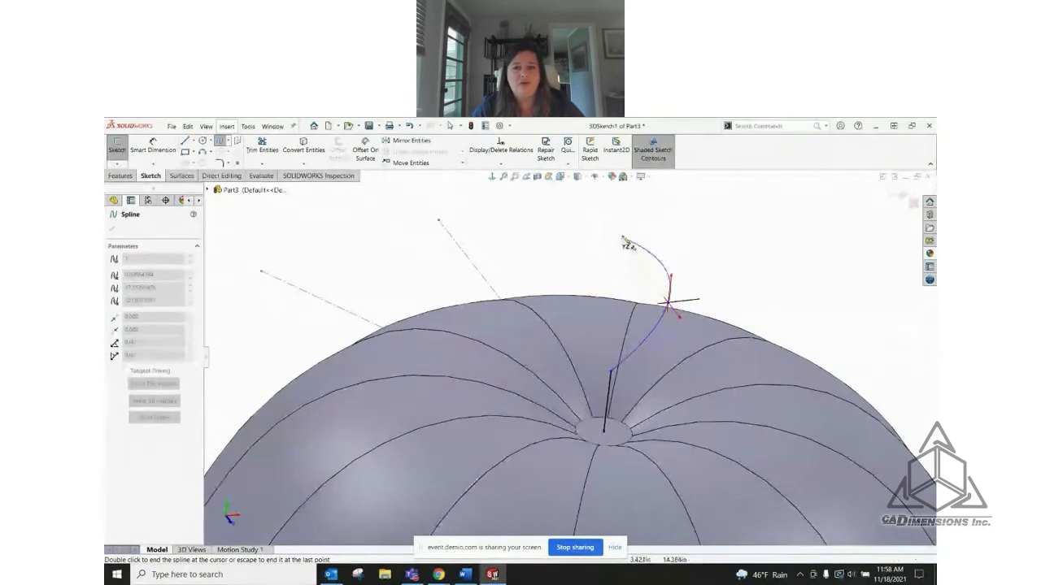
pyautogui.moveTo(626, 239)
pyautogui.mouseDown(button='middle')
pyautogui.moveTo(599, 225)
pyautogui.moveTo(611, 249)
pyautogui.moveTo(602, 230)
pyautogui.moveTo(616, 230)
pyautogui.mouseUp(button='middle')
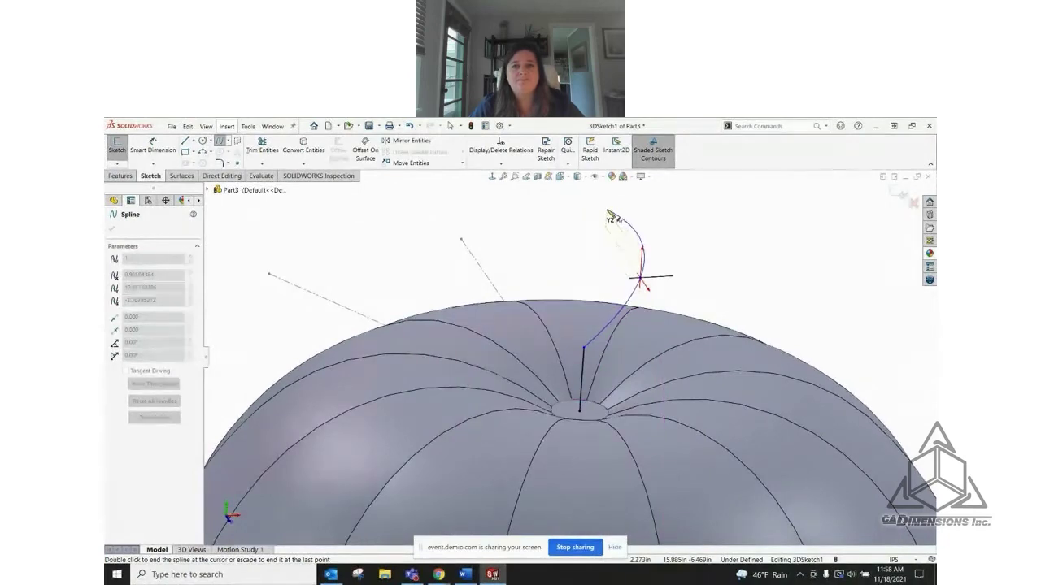
pyautogui.click(613, 224)
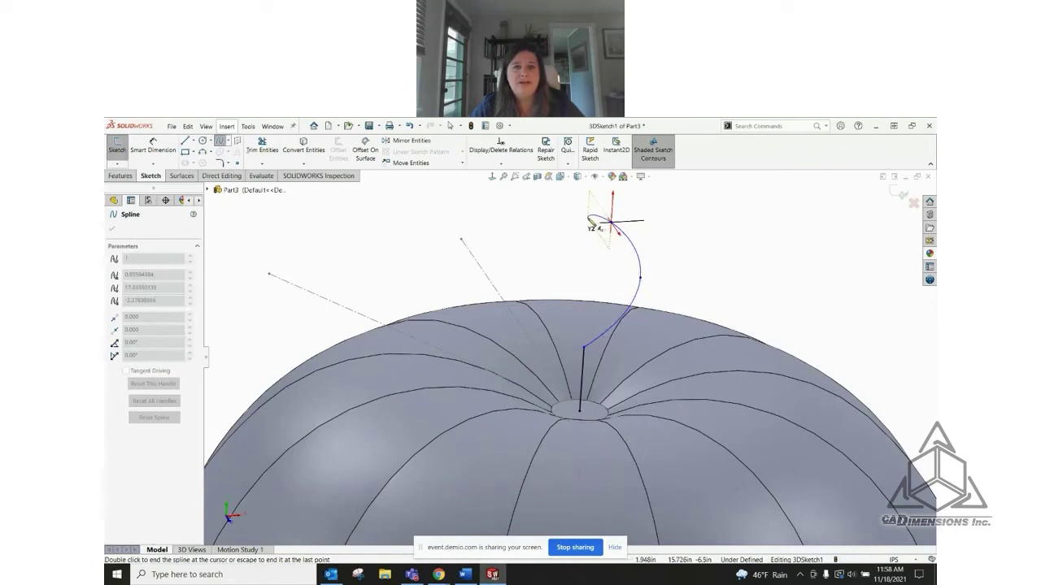
# Switch to the ZX plane, place the spline's last point at about X -1.78, Z -0.23 in, and end the spline there
pyautogui.press('Tab')
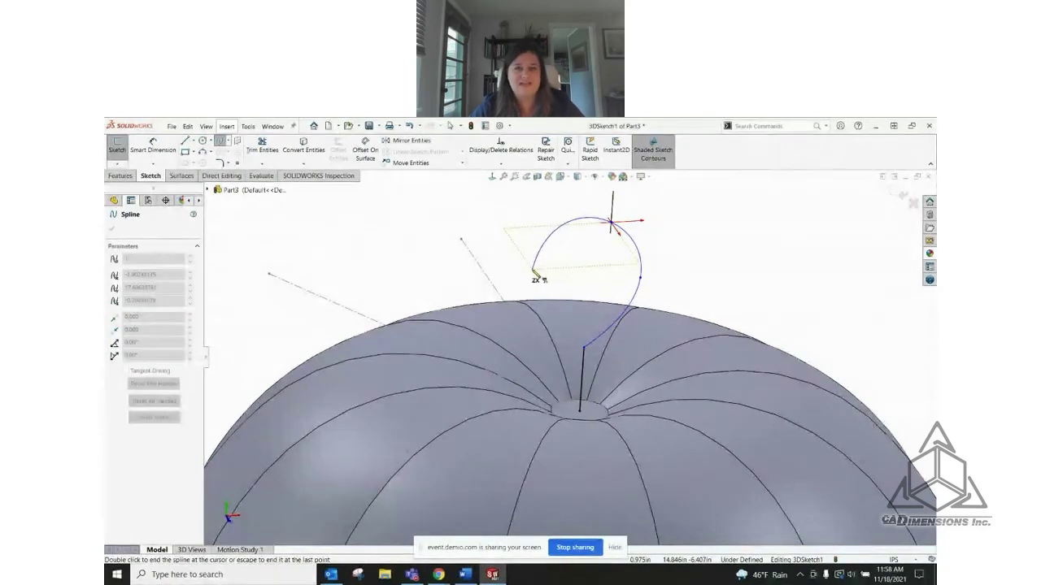
pyautogui.moveTo(541, 268); pyautogui.dragTo(550, 228, button='middle')
pyautogui.moveTo(551, 241); pyautogui.dragTo(551, 249, button='middle')
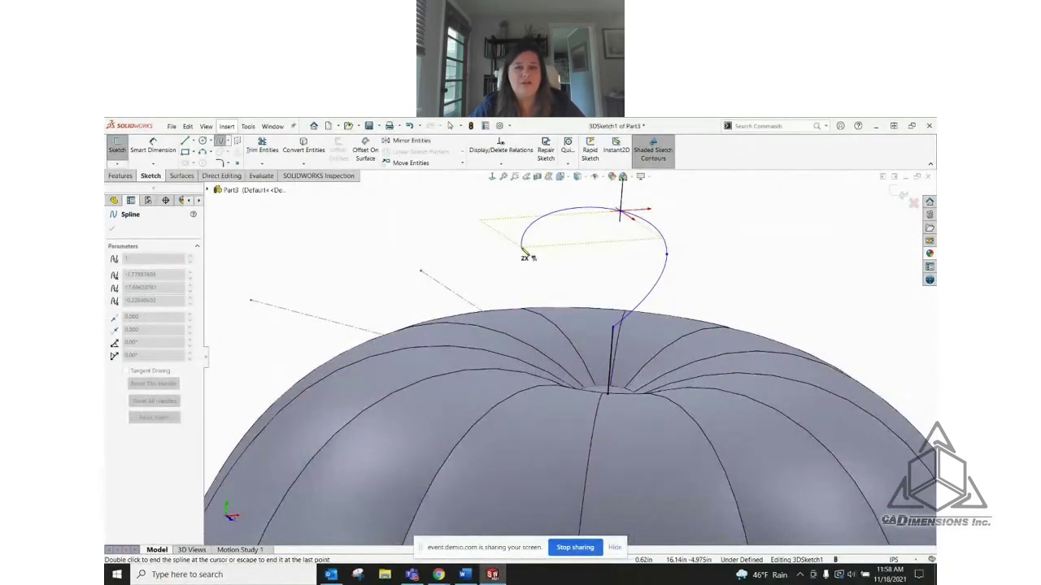
pyautogui.click(524, 248)
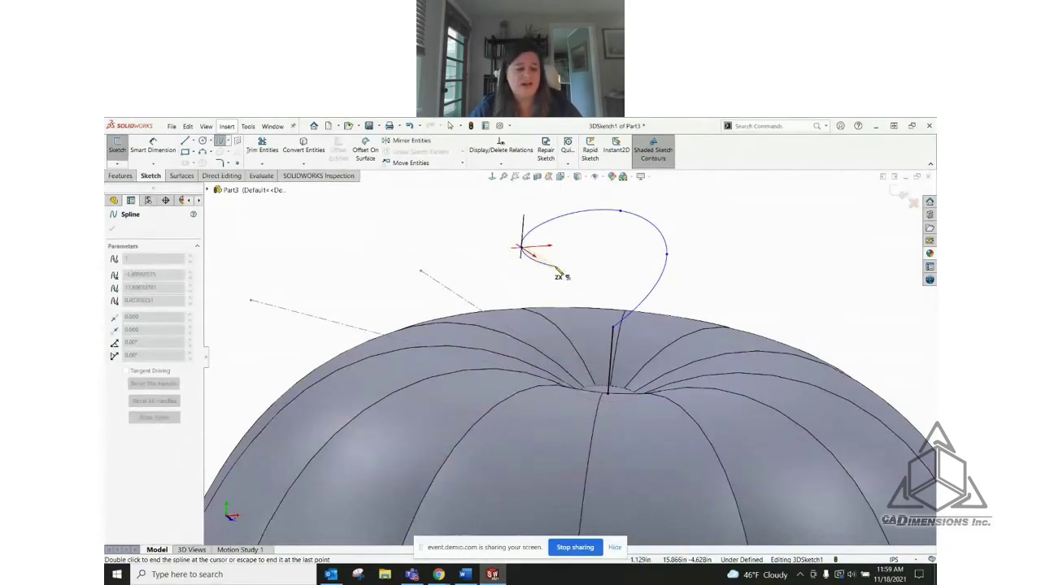
pyautogui.doubleClick(560, 273)
# Reshape the spline's start by pulling its tangency handle upward, roughly in line with the vertical line
pyautogui.scroll(5, 581, 286)
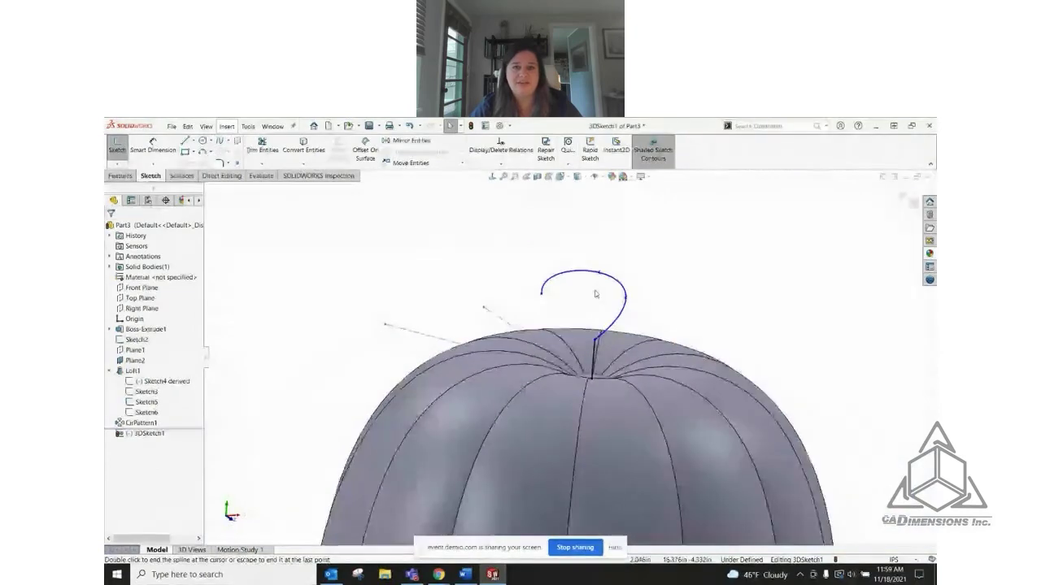
pyautogui.moveTo(588, 292); pyautogui.dragTo(588, 328, button='middle')
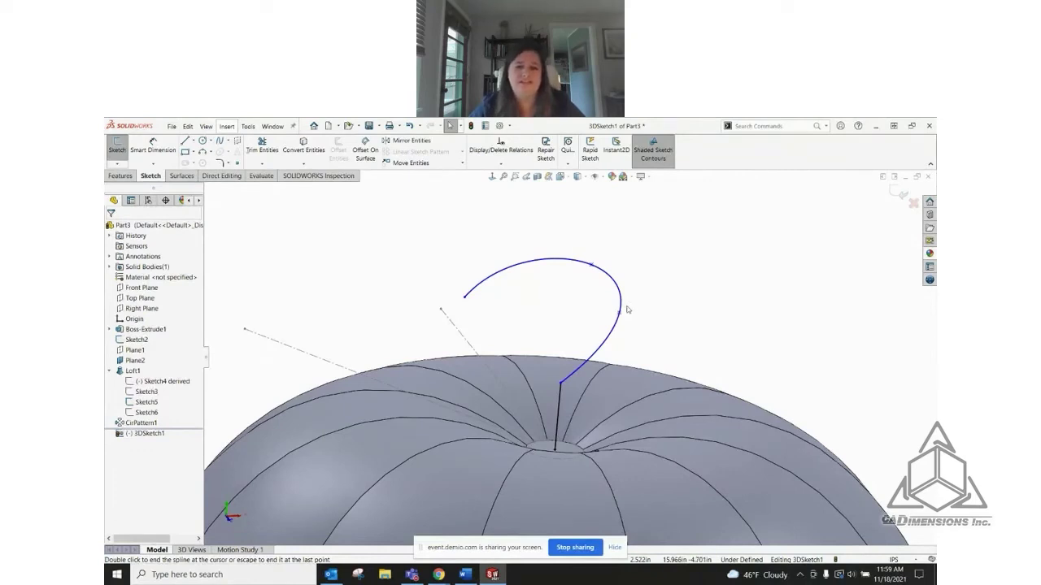
pyautogui.moveTo(596, 369)
pyautogui.mouseDown(button='middle')
pyautogui.moveTo(571, 372)
pyautogui.moveTo(581, 376)
pyautogui.mouseUp(button='middle')
pyautogui.press('Escape')
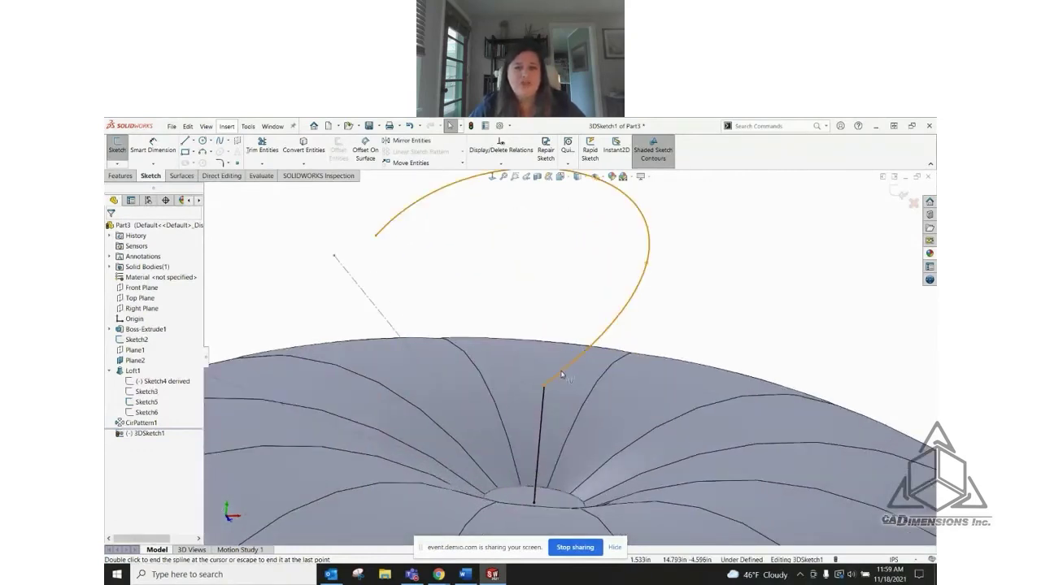
pyautogui.moveTo(573, 363); pyautogui.dragTo(544, 386)
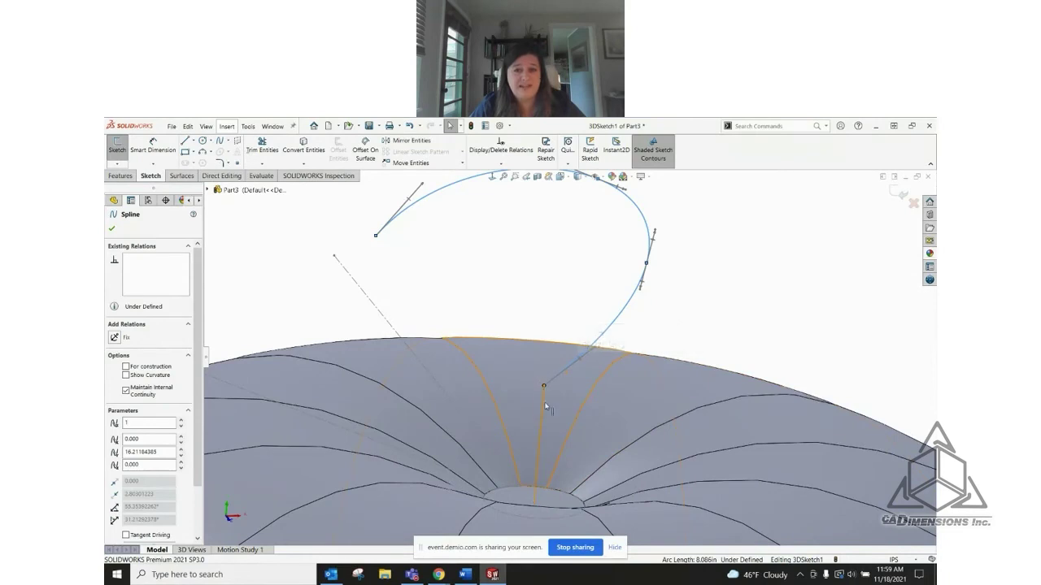
pyautogui.moveTo(594, 350); pyautogui.dragTo(548, 330)
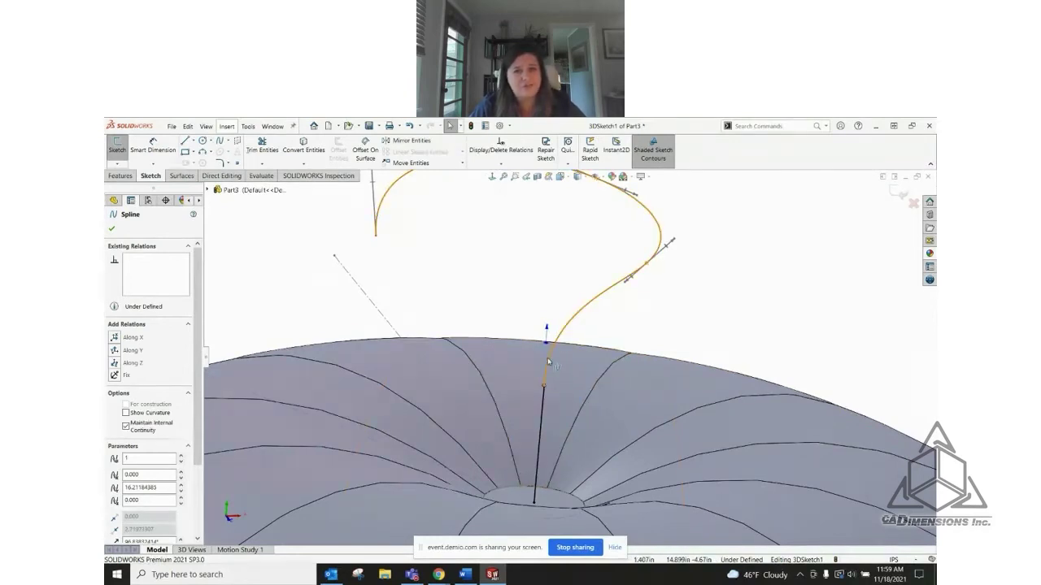
# Add a tangent relation between the spline and the vertical line
pyautogui.click(546, 358)
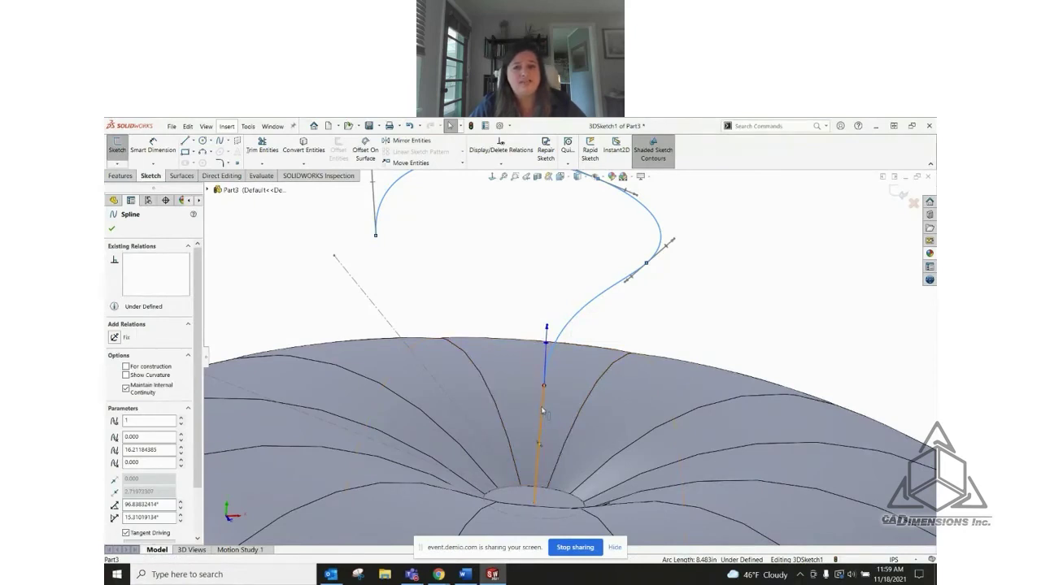
pyautogui.keyDown('ctrl'); pyautogui.click(543, 411); pyautogui.keyUp('ctrl')
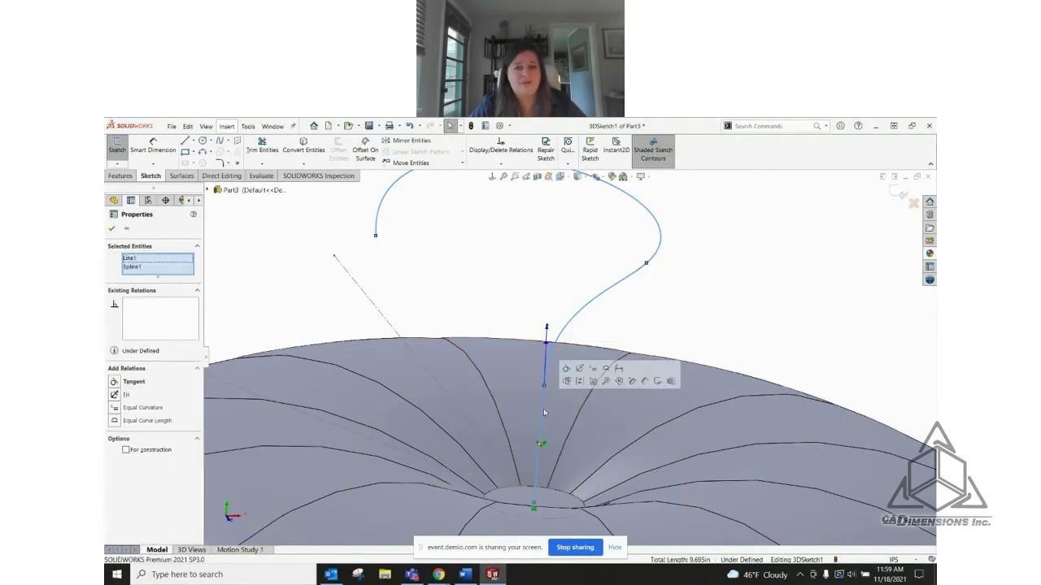
pyautogui.click(567, 370)
pyautogui.click(736, 319)
pyautogui.moveTo(736, 318); pyautogui.dragTo(642, 326, button='middle')
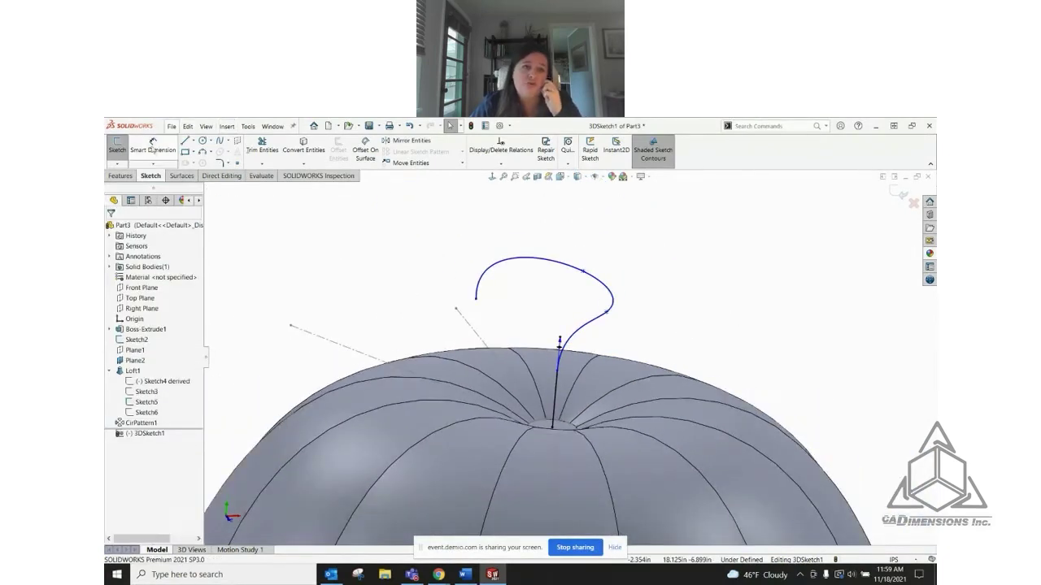
# Dimension the height from the cylinder's top face to the vertical line's upper end, accepting the drawn value
pyautogui.click(153, 147)
pyautogui.moveTo(569, 406); pyautogui.dragTo(599, 379, button='middle')
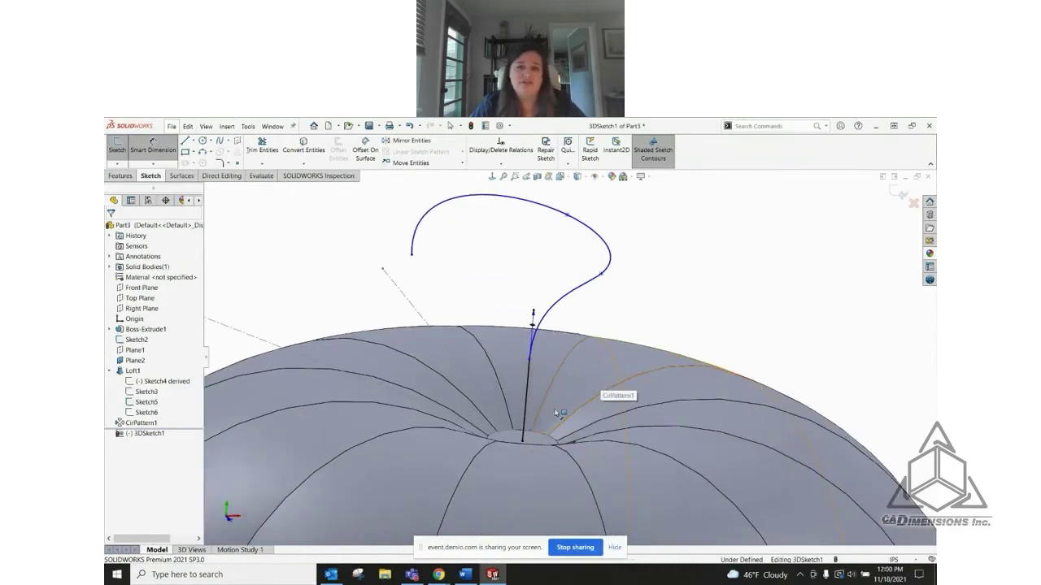
pyautogui.click(538, 440)
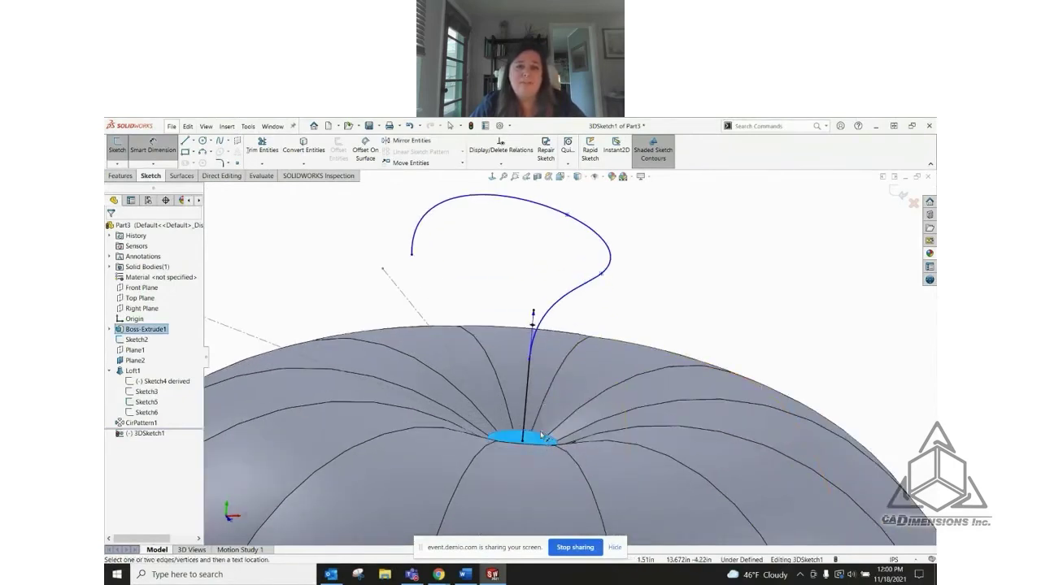
pyautogui.click(531, 360)
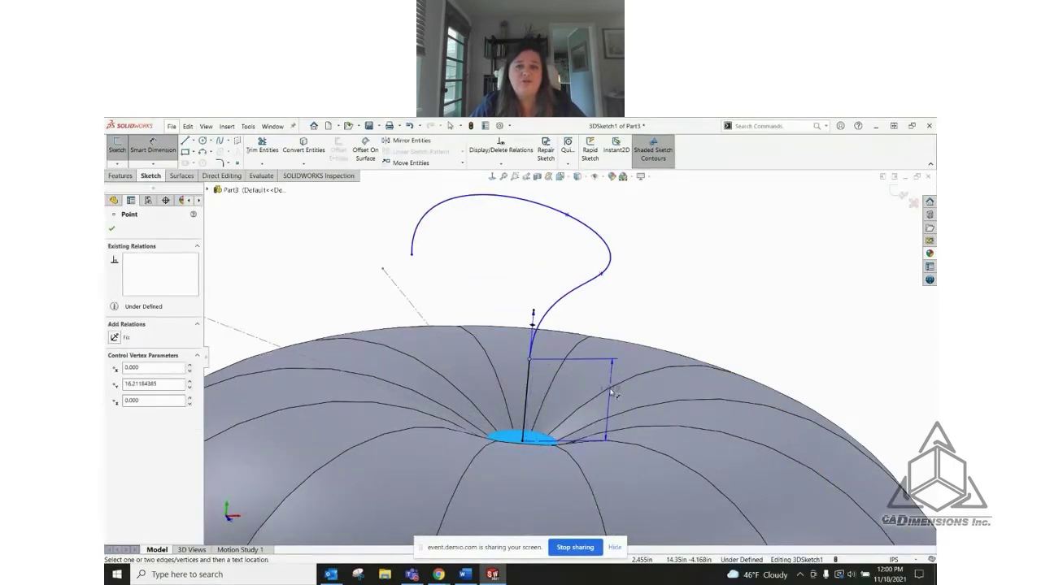
pyautogui.click(608, 382)
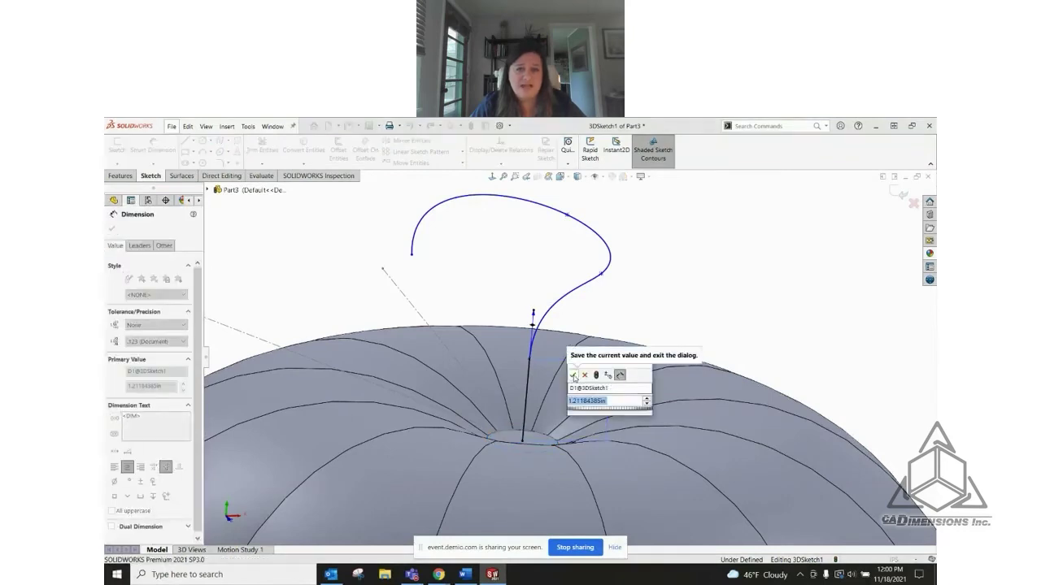
pyautogui.click(573, 375)
# Dimension the height from the cylinder's top face to the spline's second point, accepting the drawn value
pyautogui.click(603, 277)
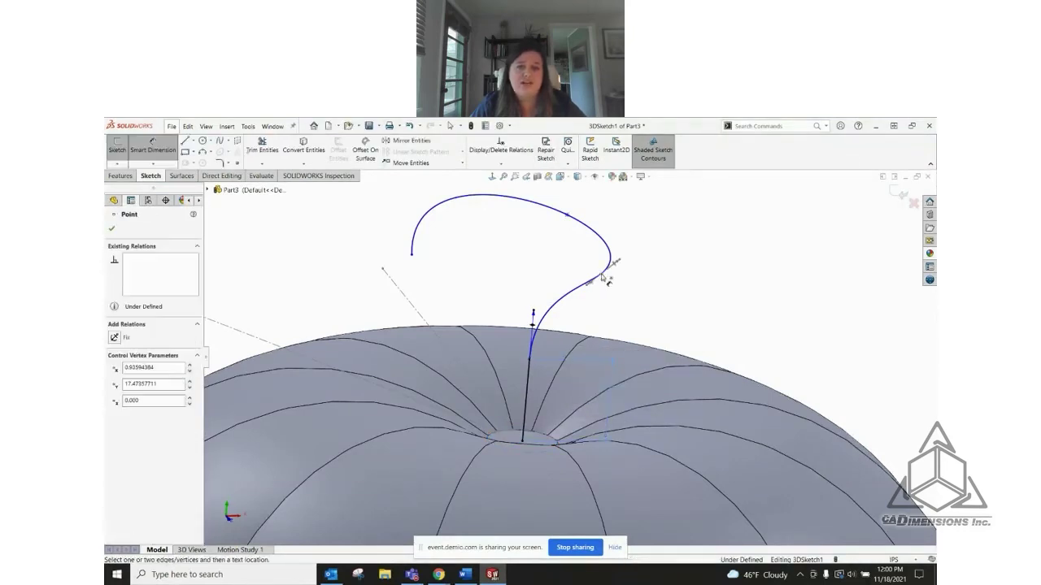
pyautogui.click(536, 439)
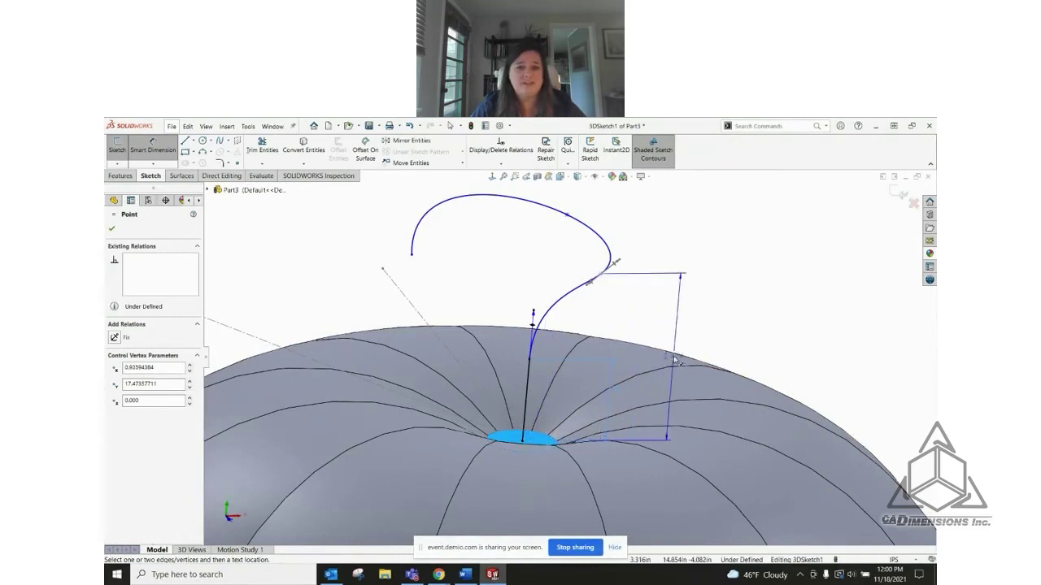
pyautogui.click(661, 332)
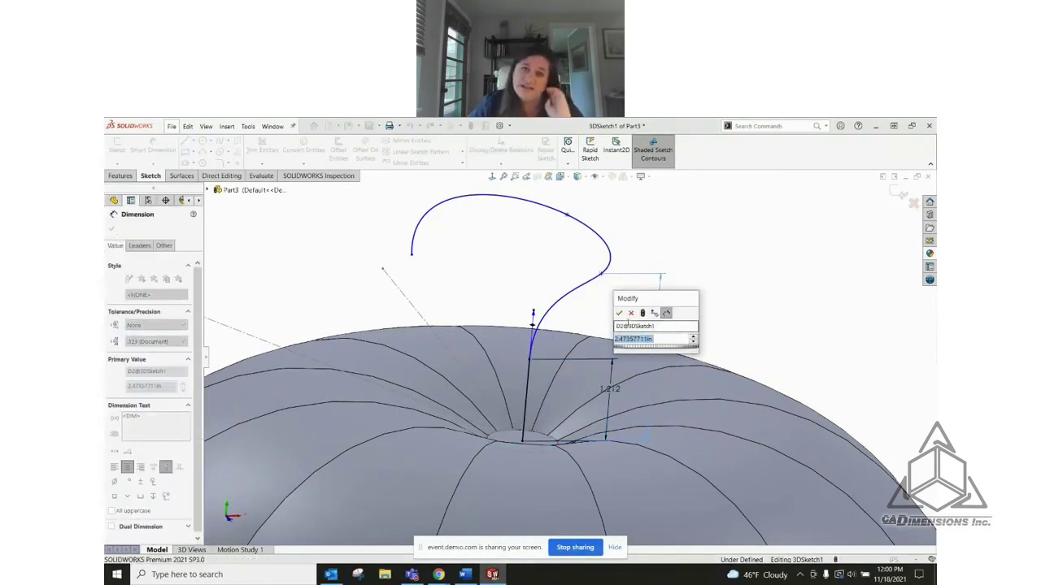
pyautogui.click(619, 313)
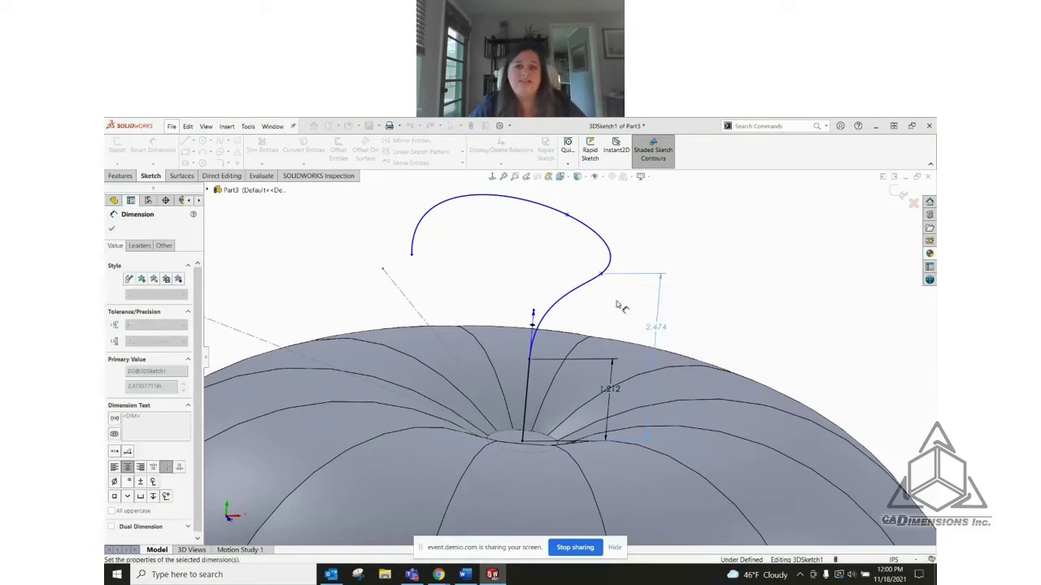
pyautogui.click(589, 301)
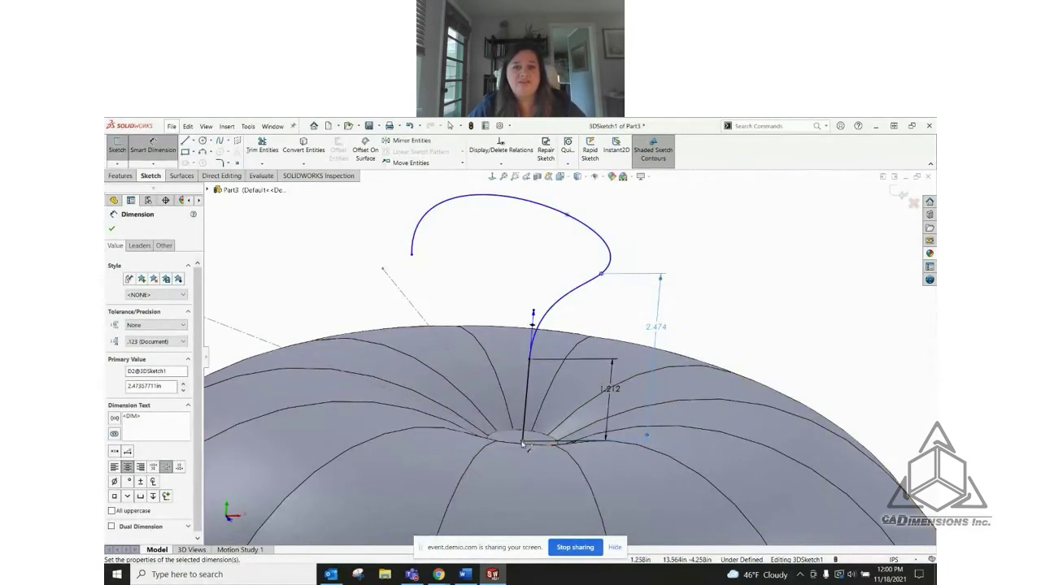
# Dimension the height from the cylinder's top face to the spline's third point, accepting the drawn value
pyautogui.click(569, 216)
pyautogui.click(517, 436)
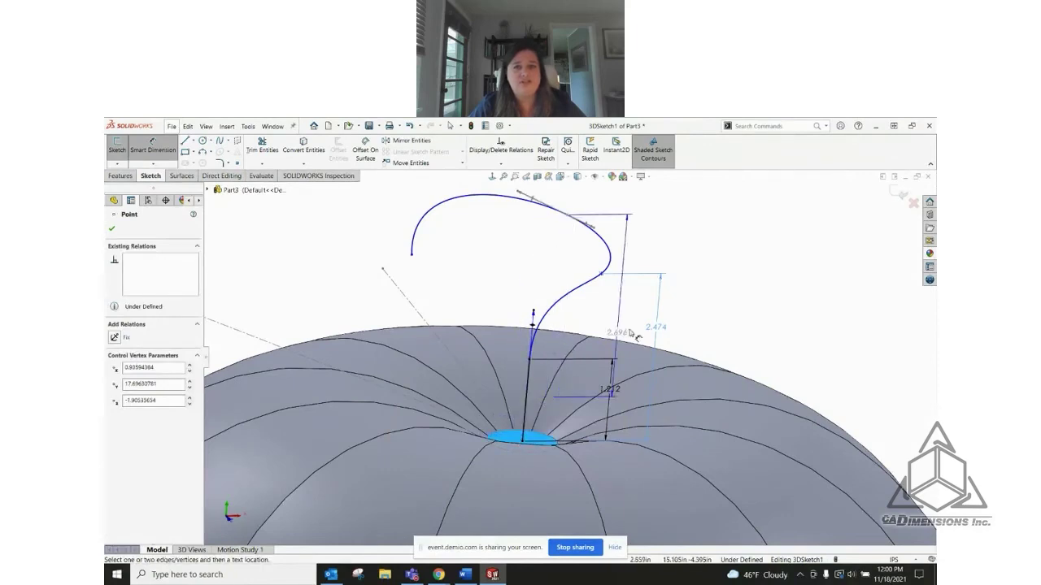
pyautogui.click(624, 310)
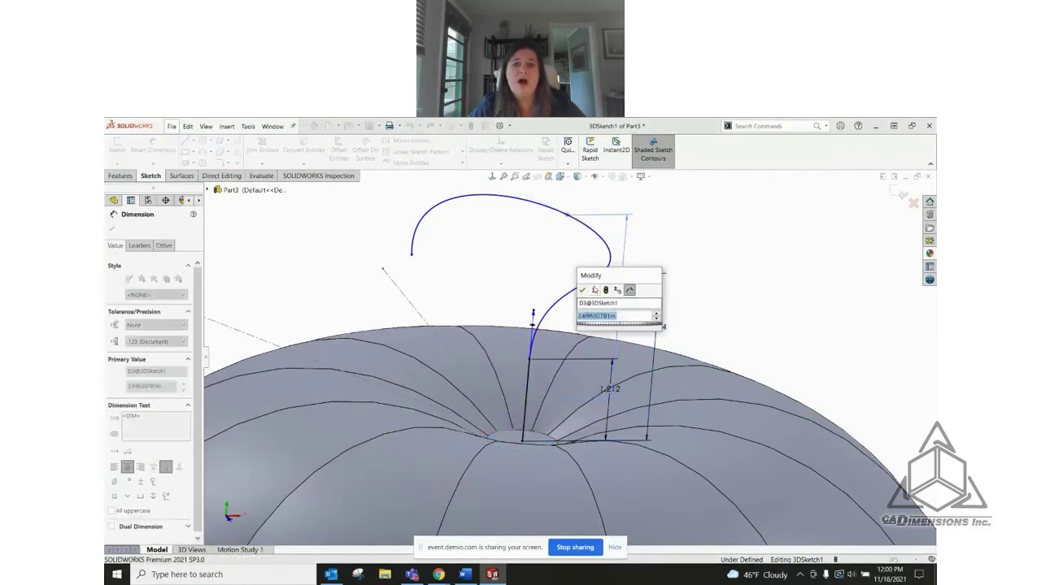
pyautogui.click(583, 291)
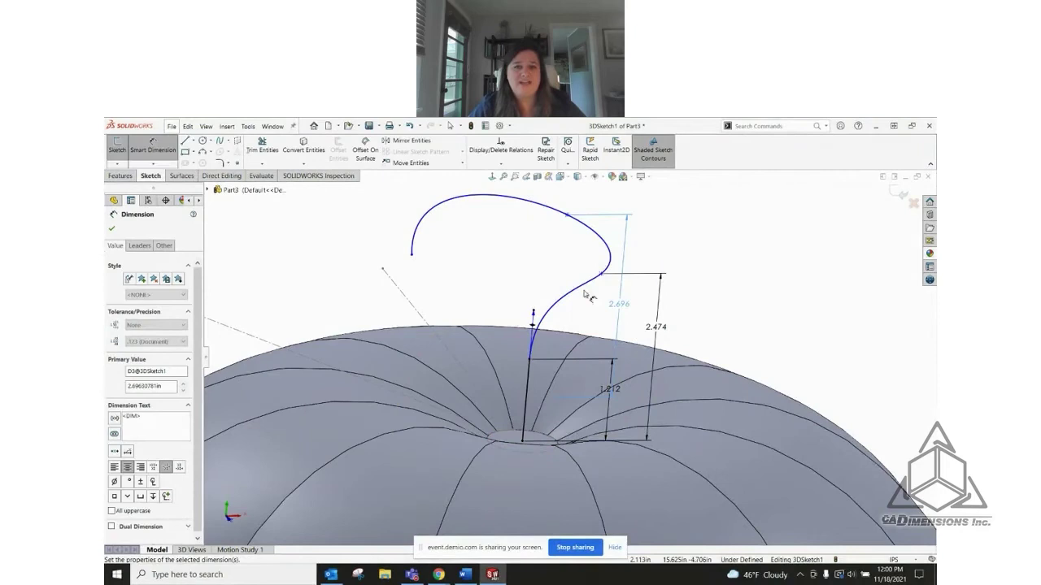
# Dimension the height from the cylinder's top face to the spline's free end, accepting the drawn value, and finish the 3D sketch
pyautogui.click(412, 256)
pyautogui.click(511, 439)
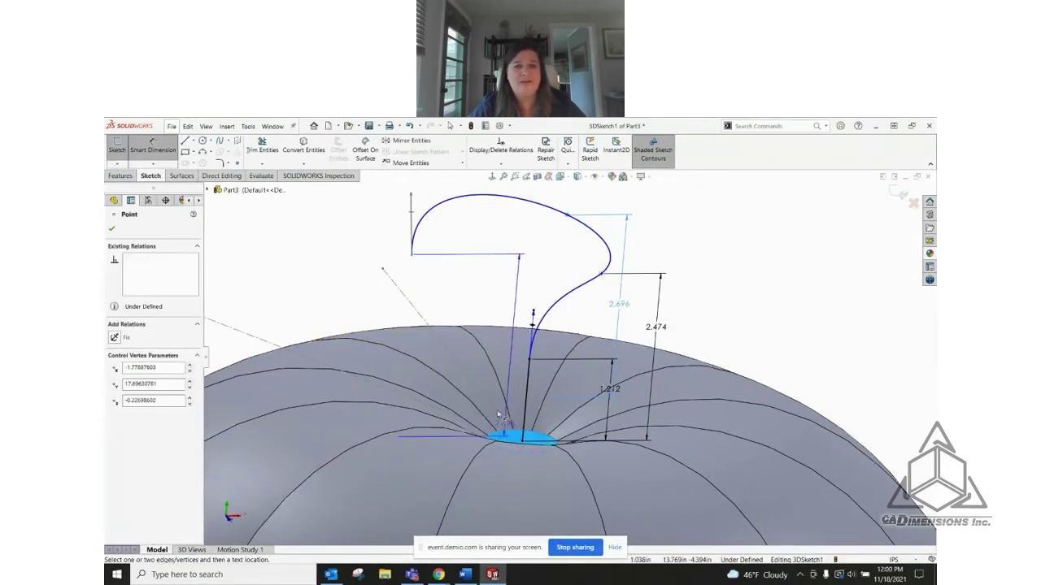
pyautogui.click(375, 324)
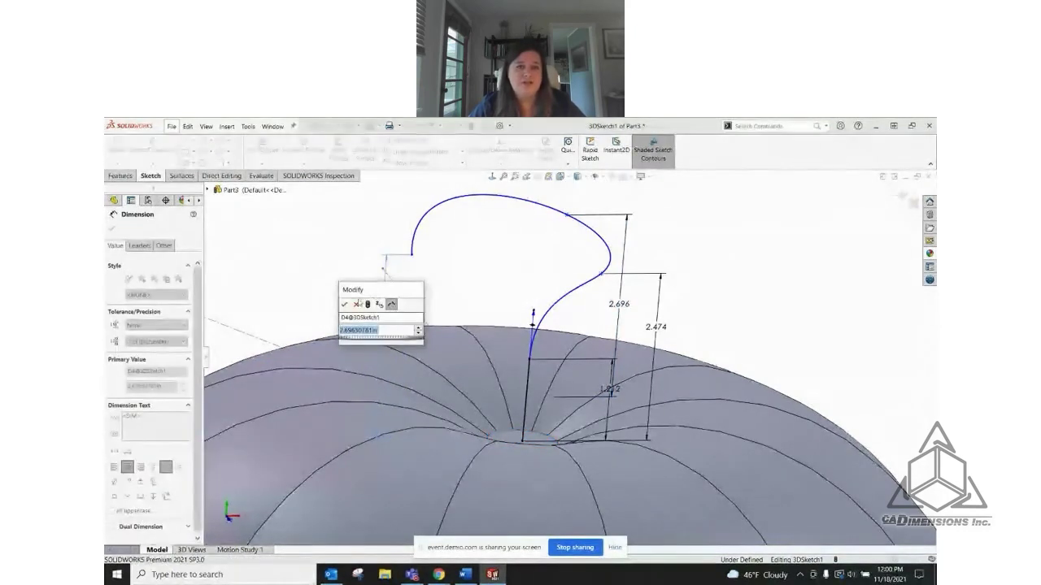
pyautogui.click(344, 304)
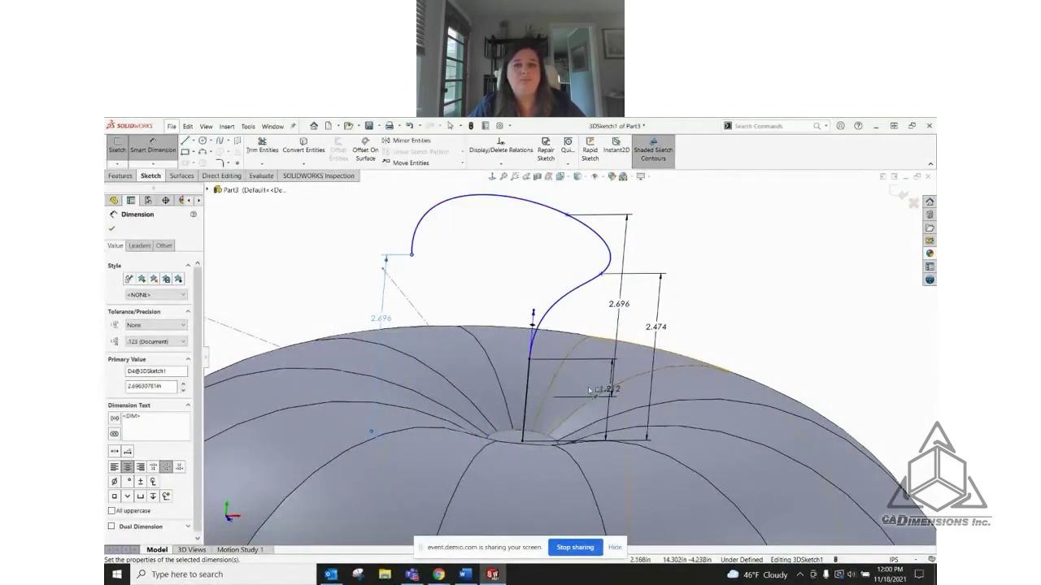
pyautogui.moveTo(598, 439)
pyautogui.mouseDown(button='middle')
pyautogui.moveTo(544, 425)
pyautogui.moveTo(490, 318)
pyautogui.moveTo(571, 387)
pyautogui.mouseUp(button='middle')
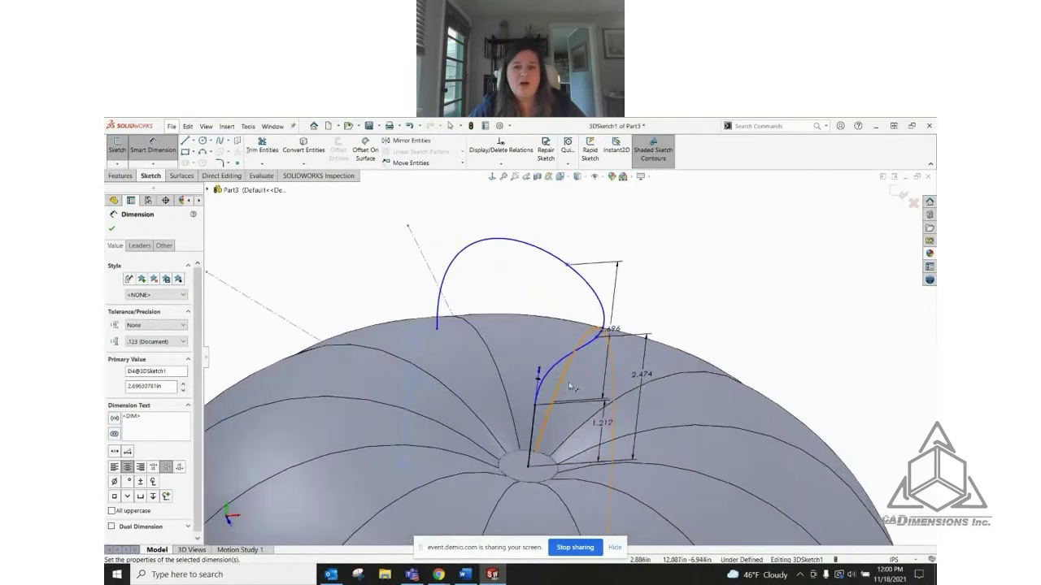
pyautogui.click(901, 195)
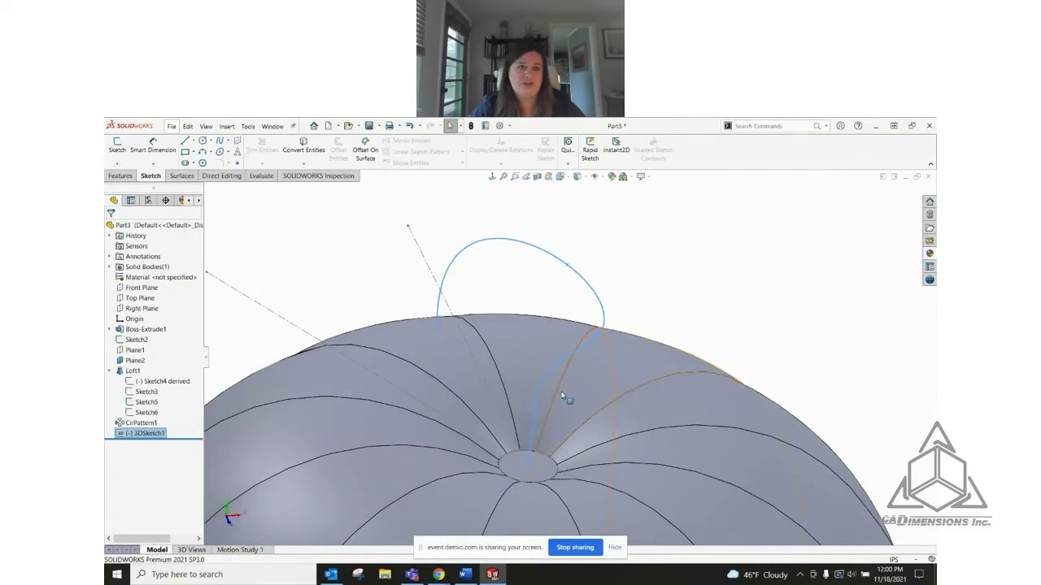
# Sweep a circular profile of 0.8 in diameter along the 3D sketch path to create the pumpkin stem
pyautogui.click(120, 177)
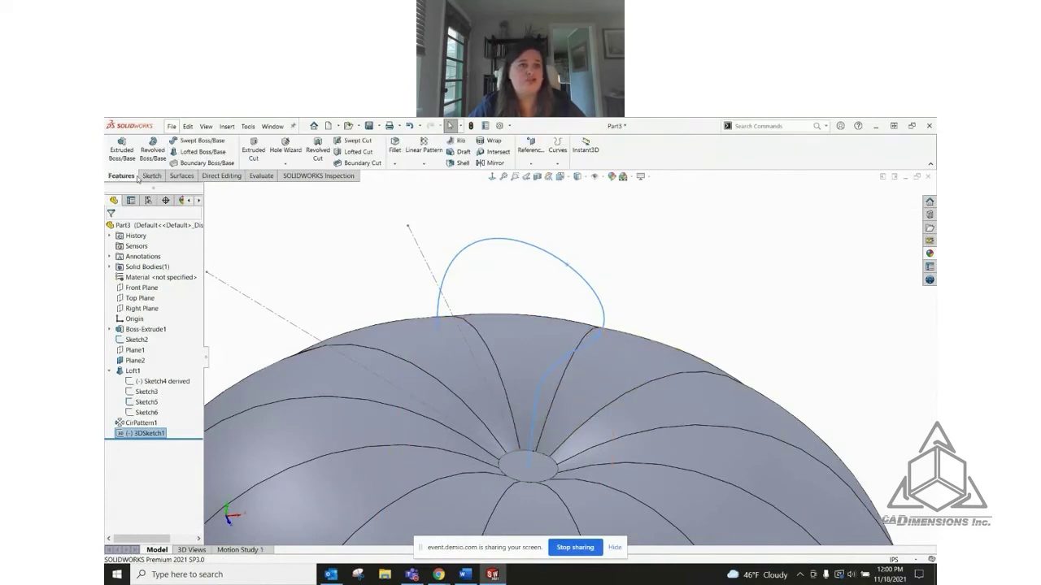
pyautogui.click(198, 142)
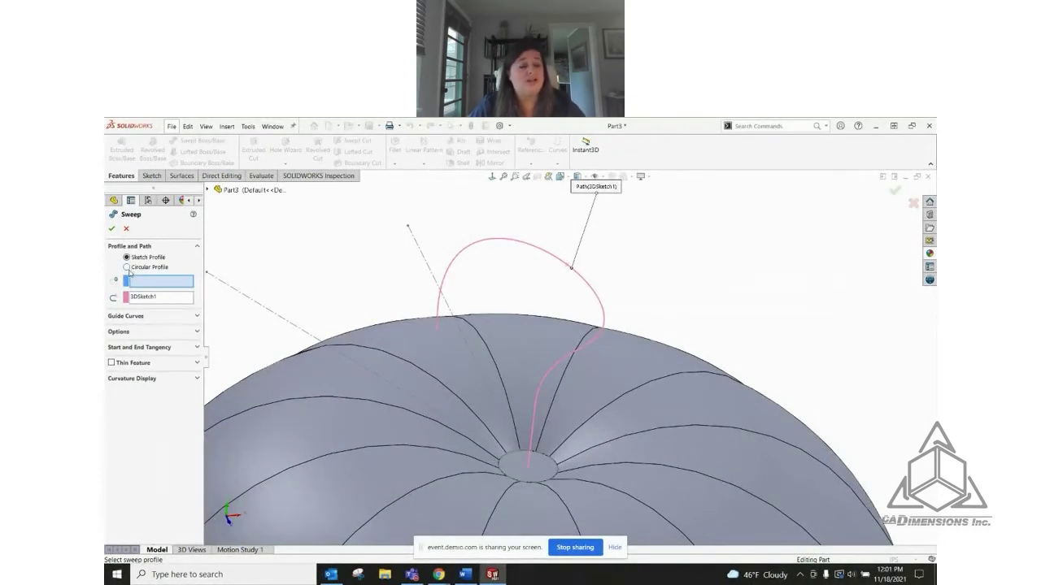
pyautogui.click(127, 268)
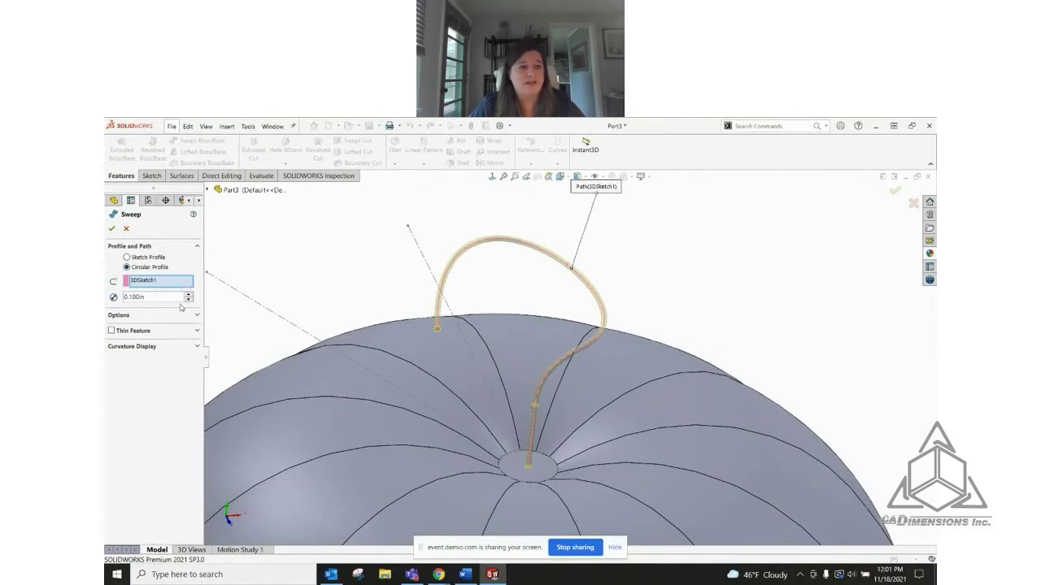
pyautogui.click(188, 295)
pyautogui.click(189, 295)
pyautogui.click(189, 295)
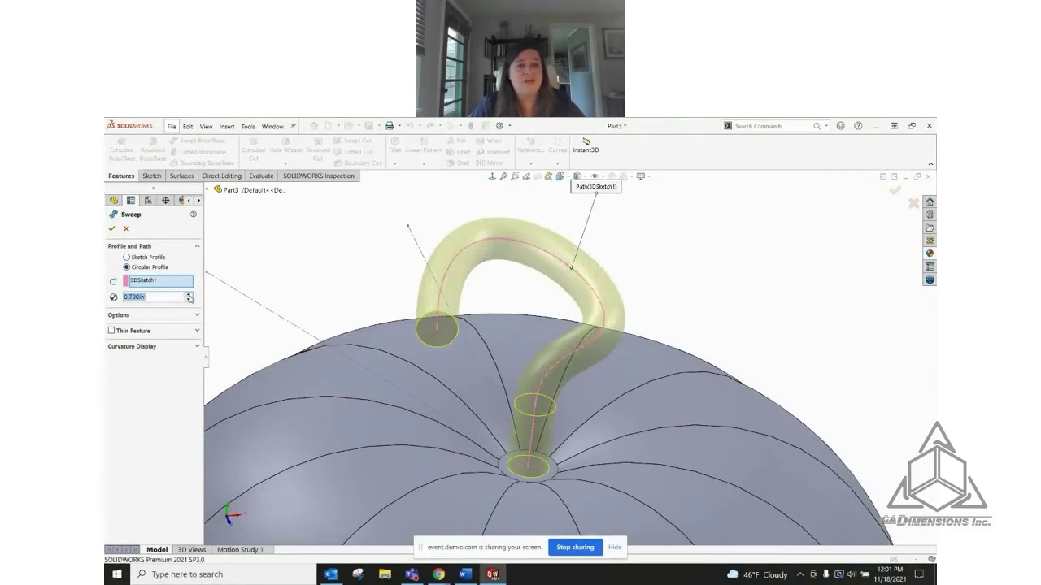
pyautogui.click(188, 295)
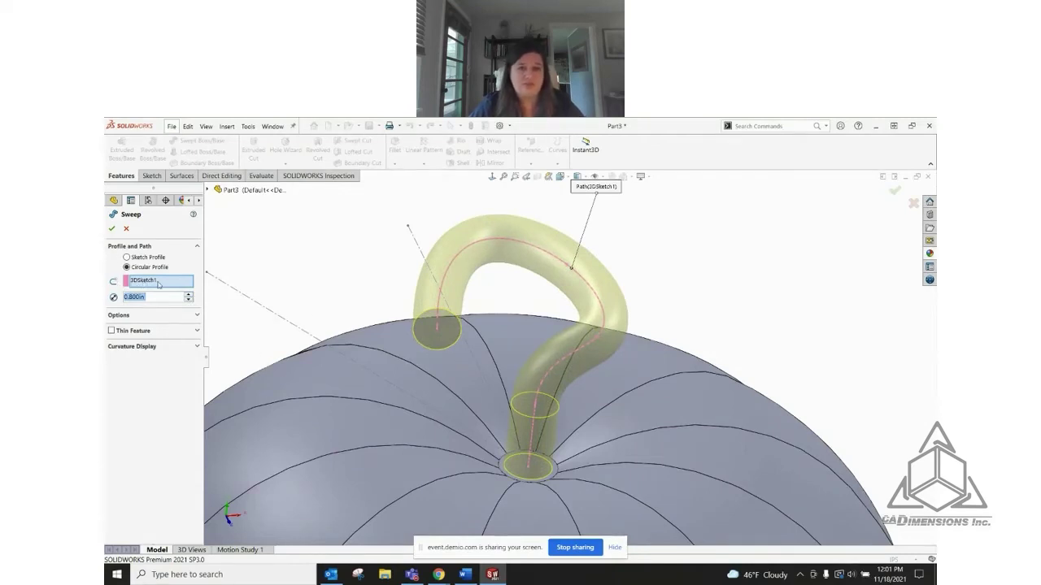
pyautogui.click(111, 227)
# Inspect the shape of the swept stem and its transition into the pumpkin body from several angles
pyautogui.scroll(2, 614, 435)
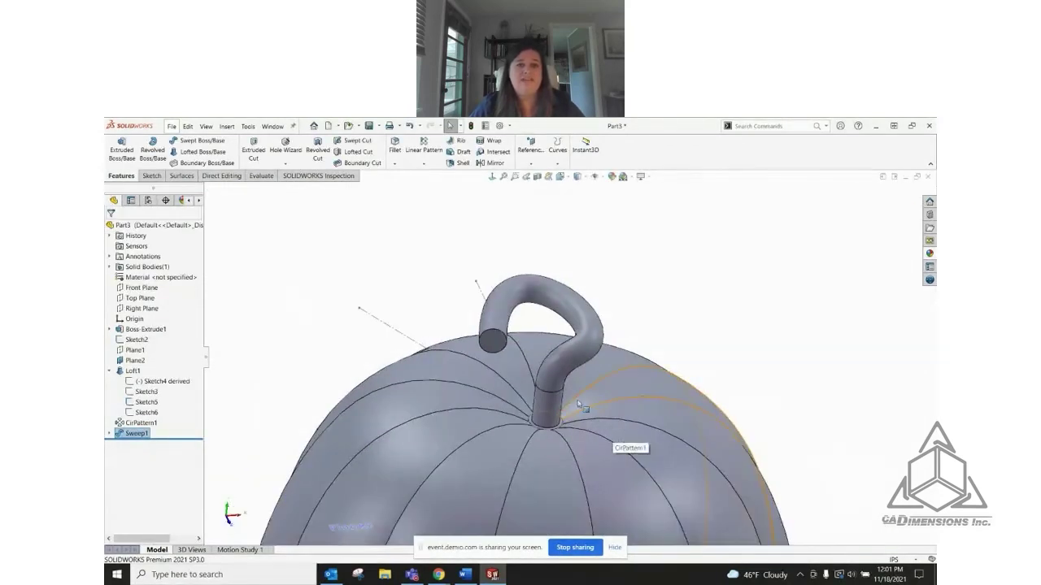
pyautogui.moveTo(614, 435); pyautogui.dragTo(570, 350, button='middle')
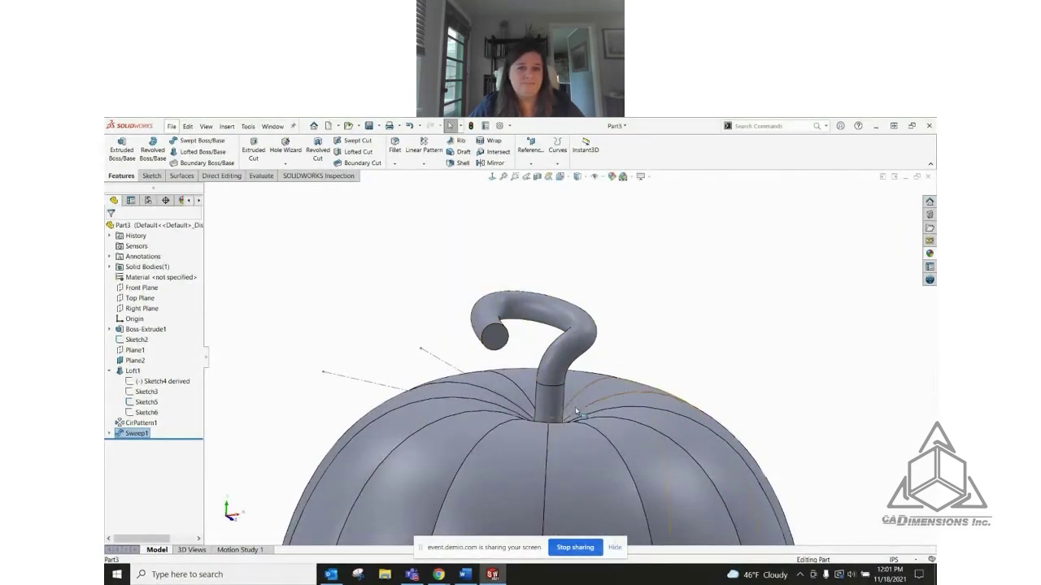
pyautogui.scroll(-3, 569, 397)
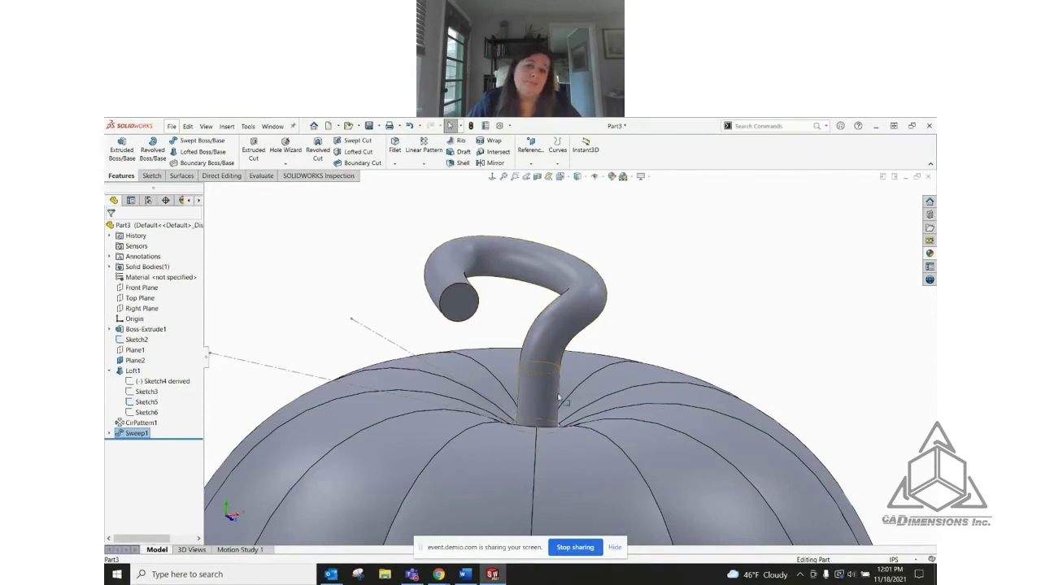
pyautogui.scroll(3, 474, 307)
pyautogui.moveTo(475, 307); pyautogui.dragTo(439, 276, button='middle')
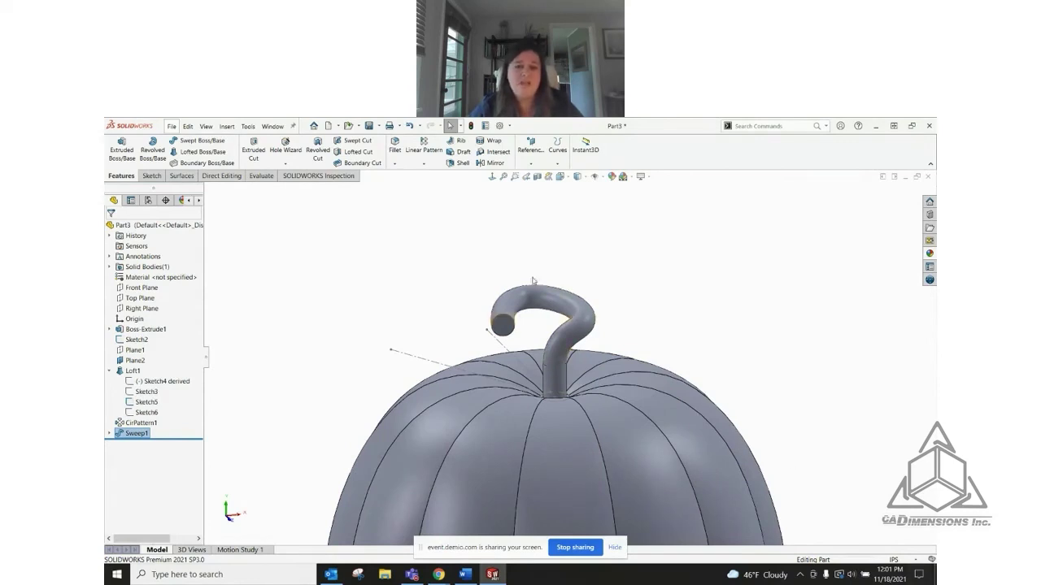
pyautogui.scroll(5, 630, 484)
pyautogui.scroll(-5, 630, 480)
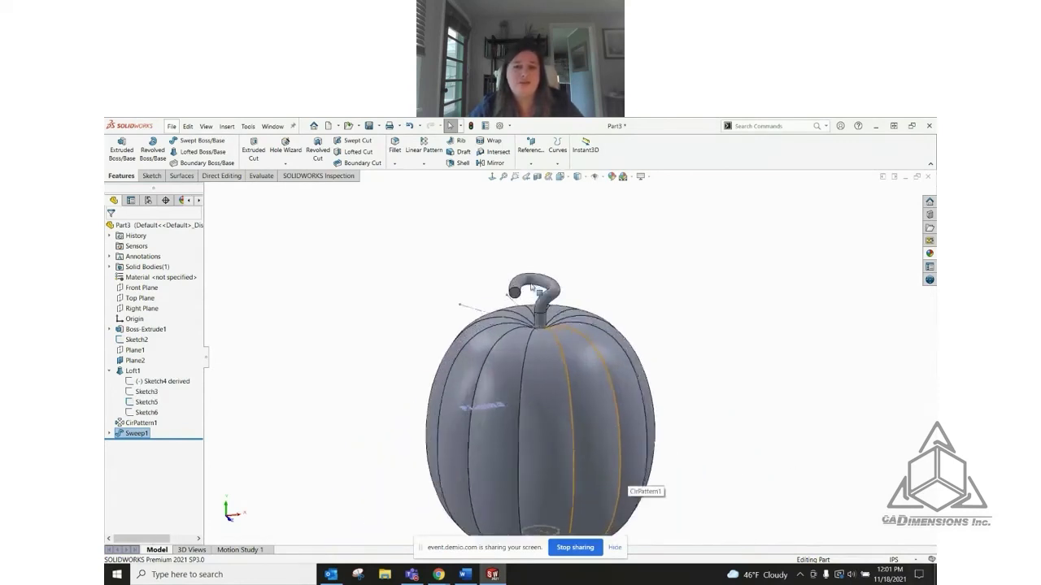
pyautogui.scroll(2, 633, 401)
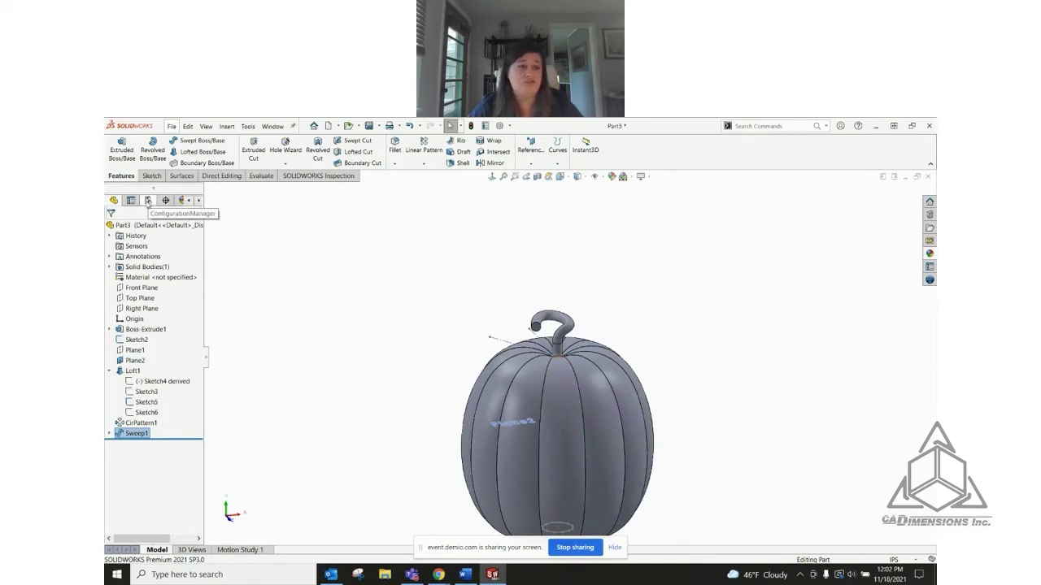
# Add a new part configuration named Short
pyautogui.click(148, 201)
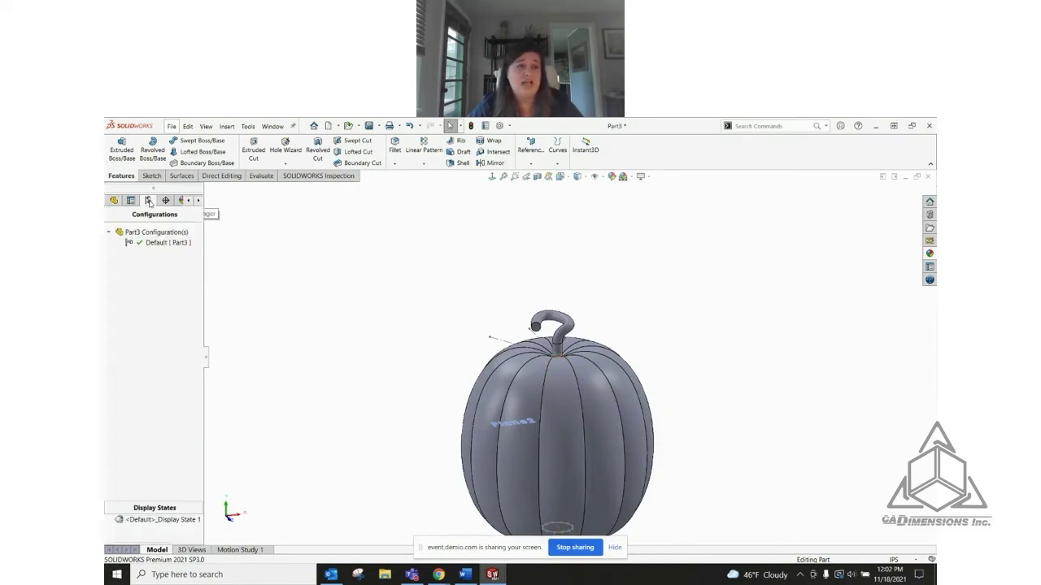
pyautogui.rightClick(149, 263)
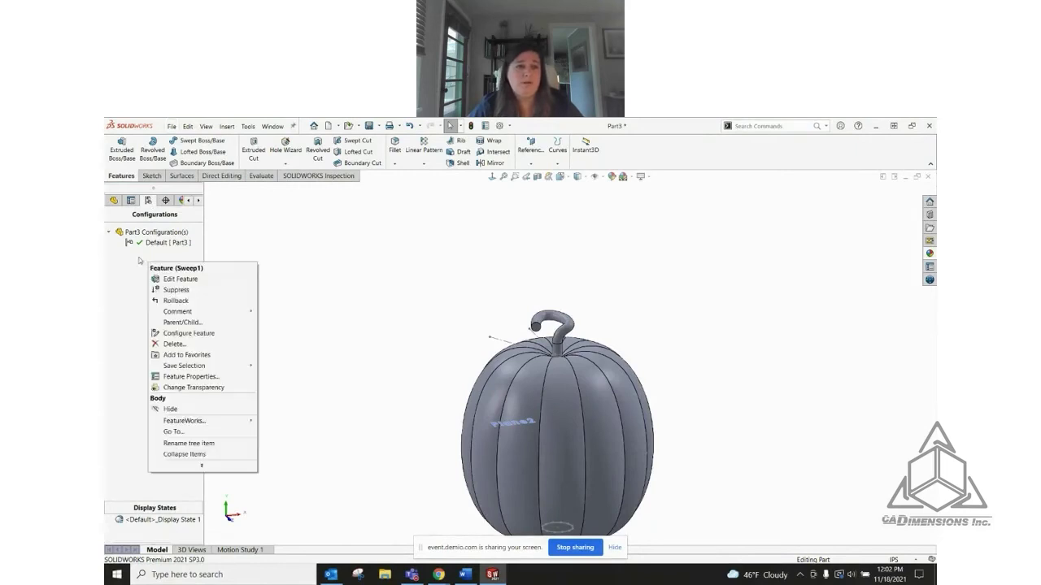
pyautogui.click(135, 234)
pyautogui.rightClick(135, 233)
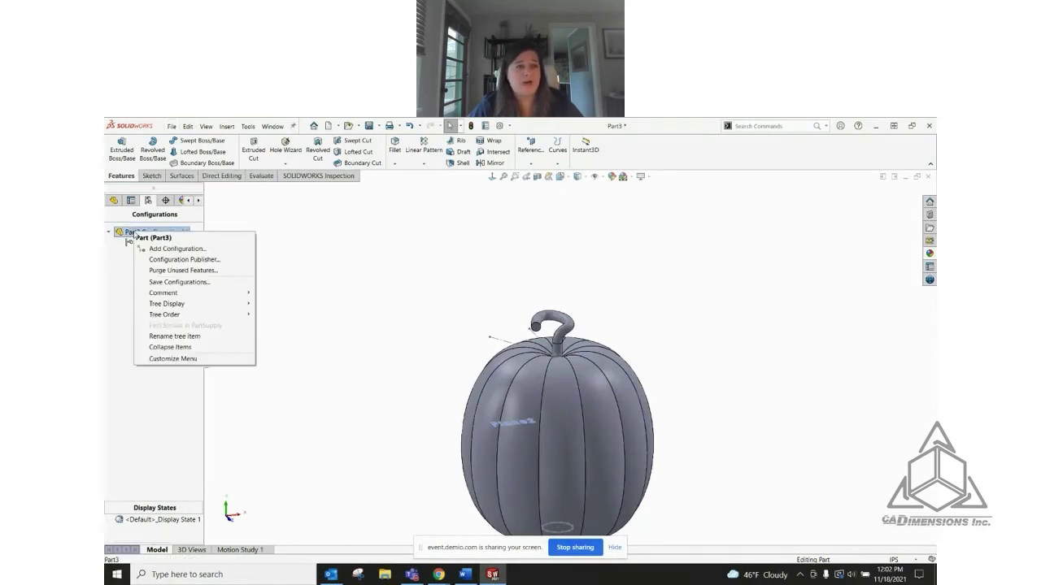
pyautogui.click(156, 249)
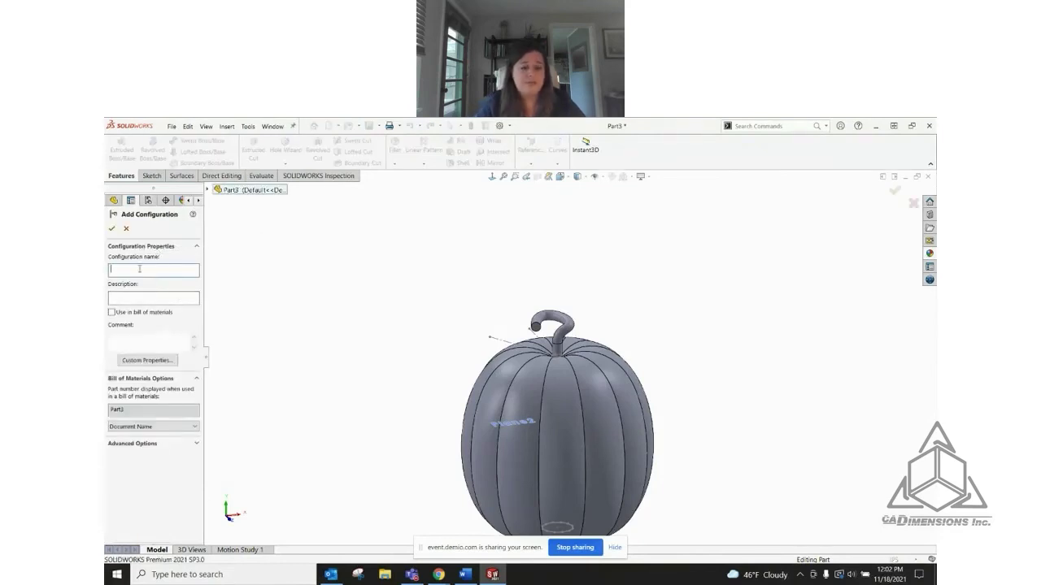
pyautogui.write('Short')
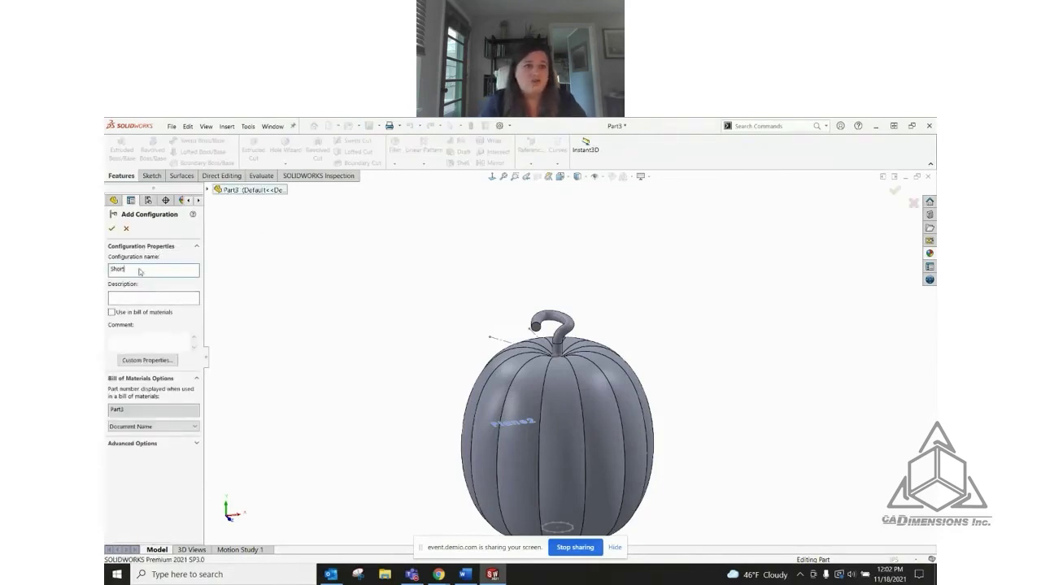
pyautogui.click(113, 231)
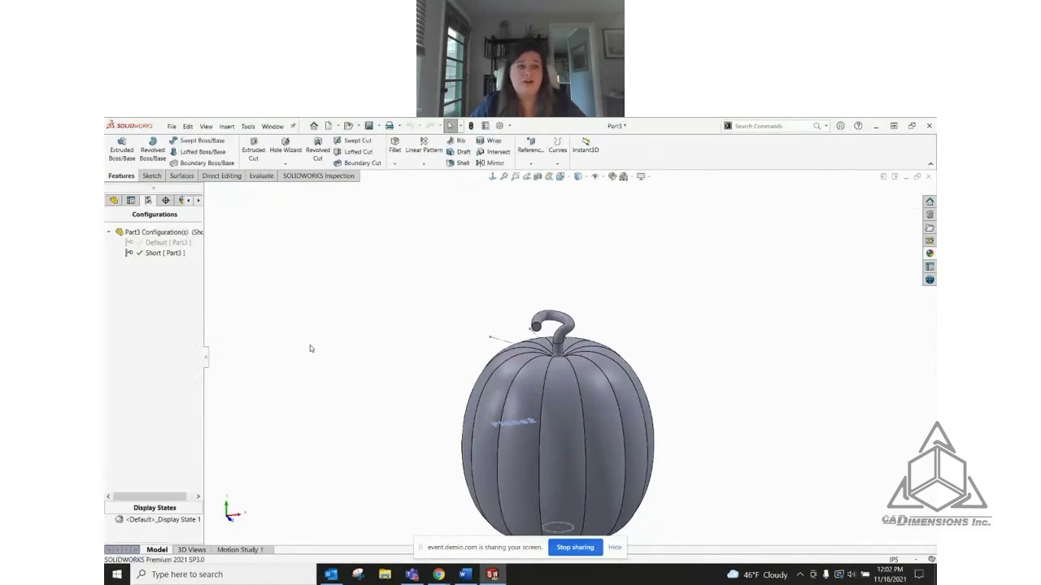
pyautogui.click(155, 244)
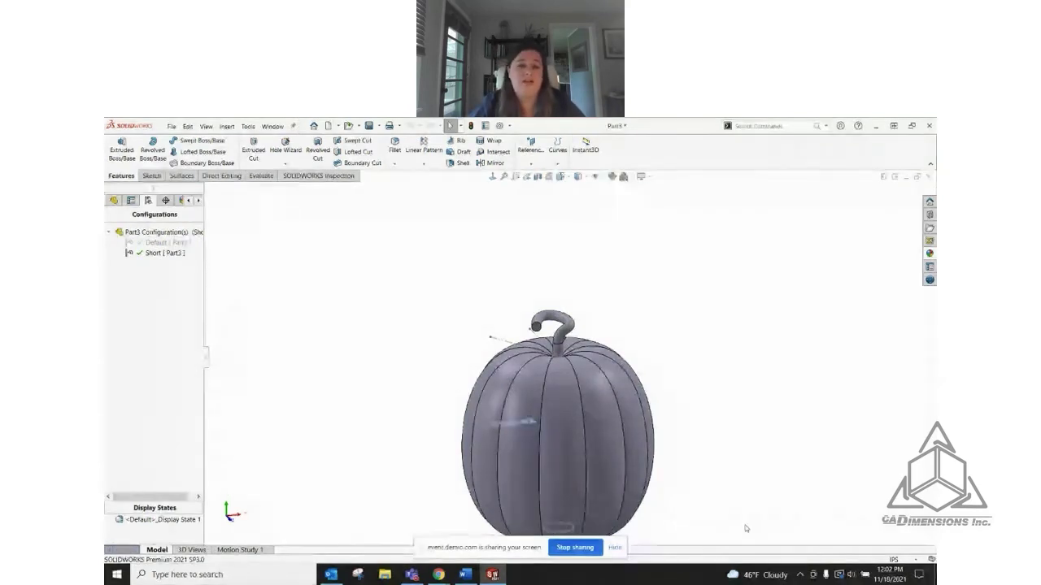
# Configure the extrusion height of the central cylinder, setting it to 12 in for the Short configuration
pyautogui.scroll(3, 569, 361)
pyautogui.scroll(-5, 602, 415)
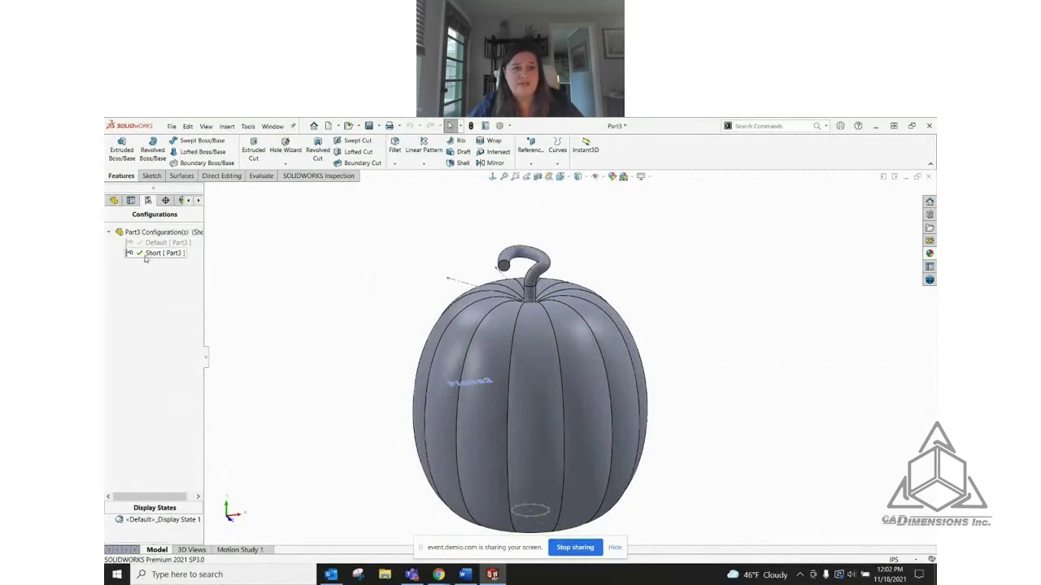
pyautogui.click(114, 201)
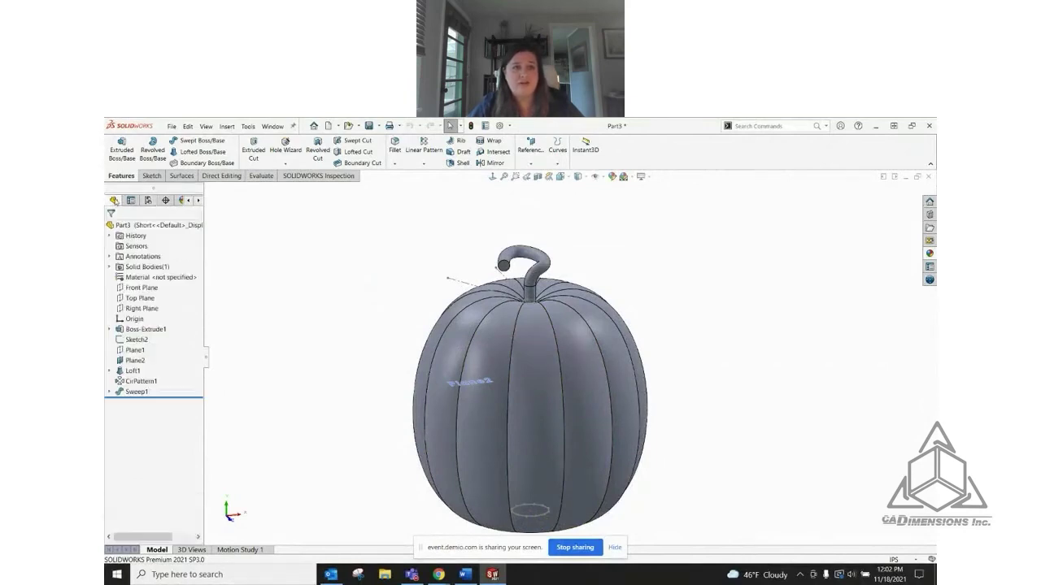
pyautogui.click(139, 331)
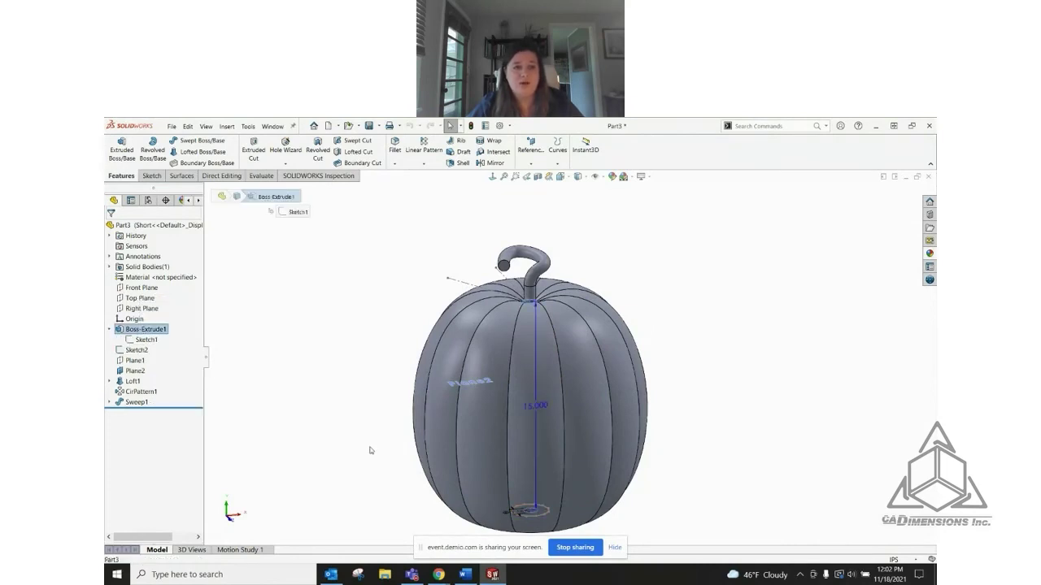
pyautogui.rightClick(542, 413)
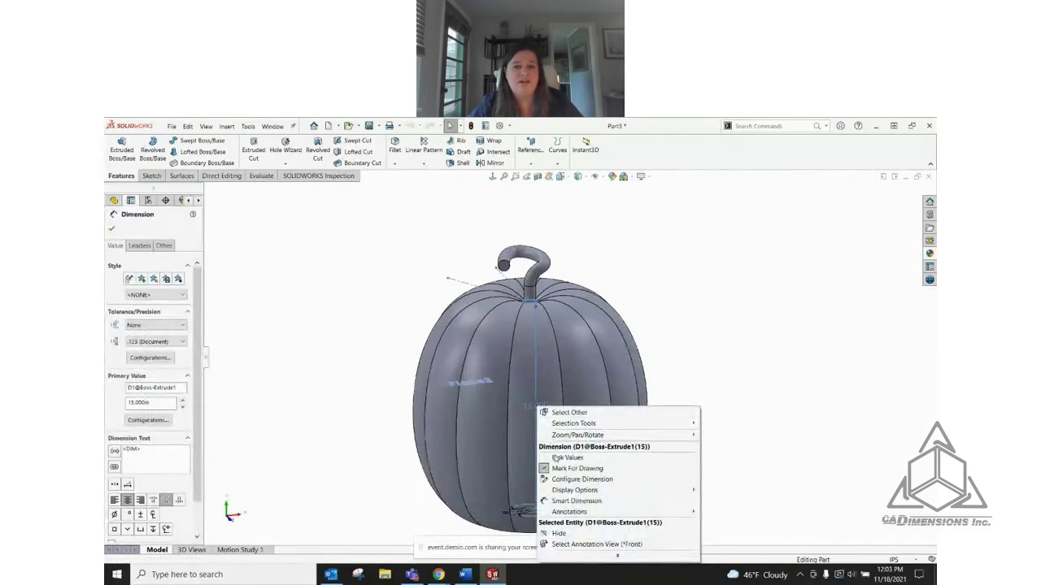
pyautogui.click(597, 479)
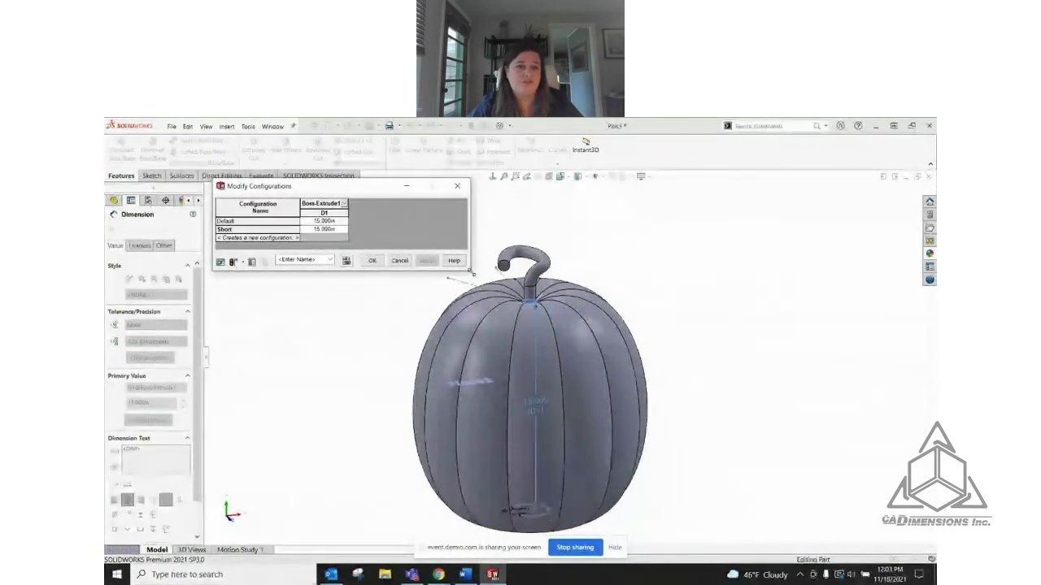
pyautogui.moveTo(470, 272); pyautogui.dragTo(517, 329)
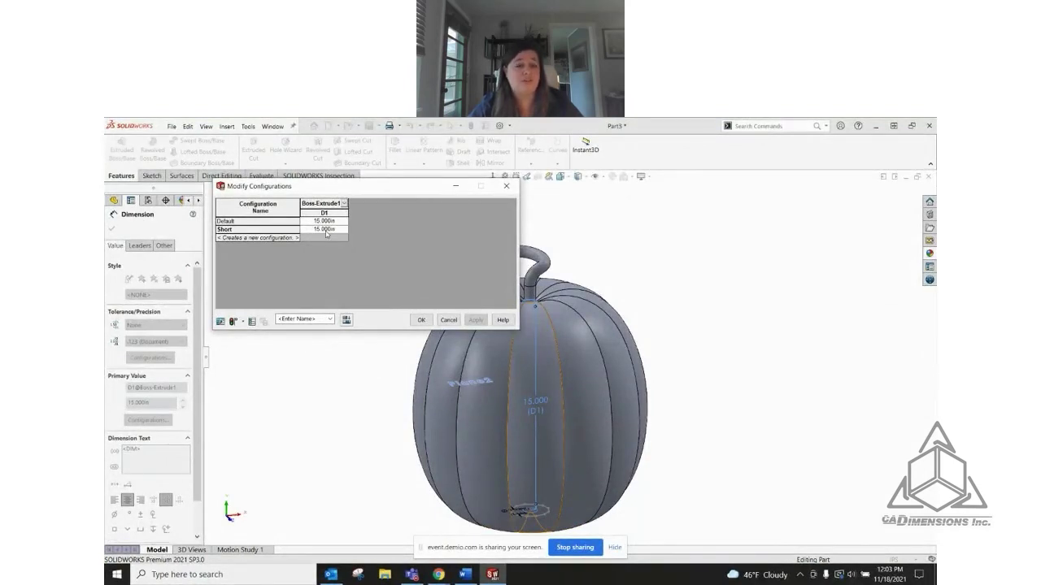
pyautogui.click(317, 231)
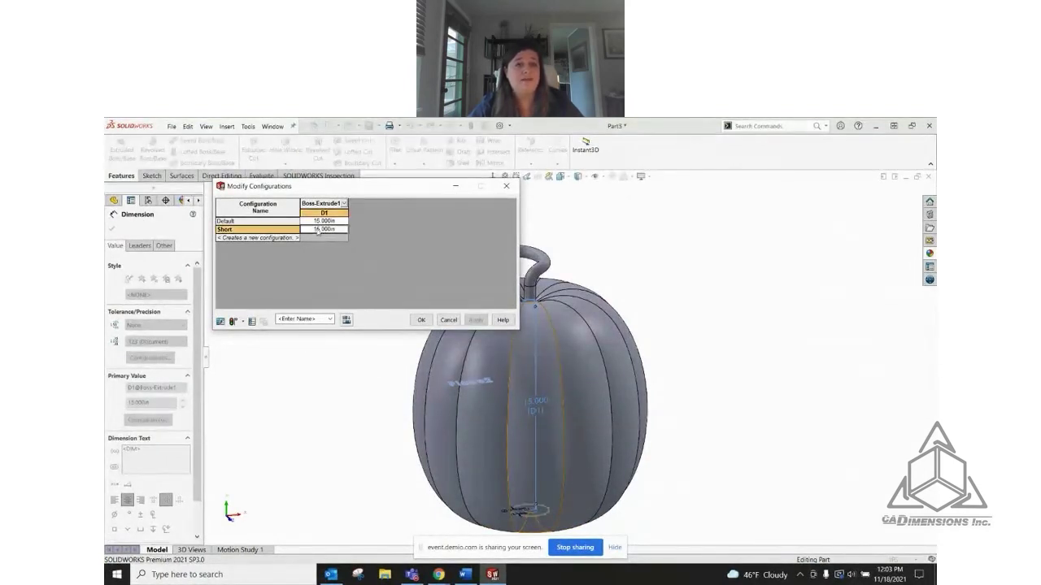
pyautogui.moveTo(314, 229); pyautogui.dragTo(322, 230)
pyautogui.write('12')
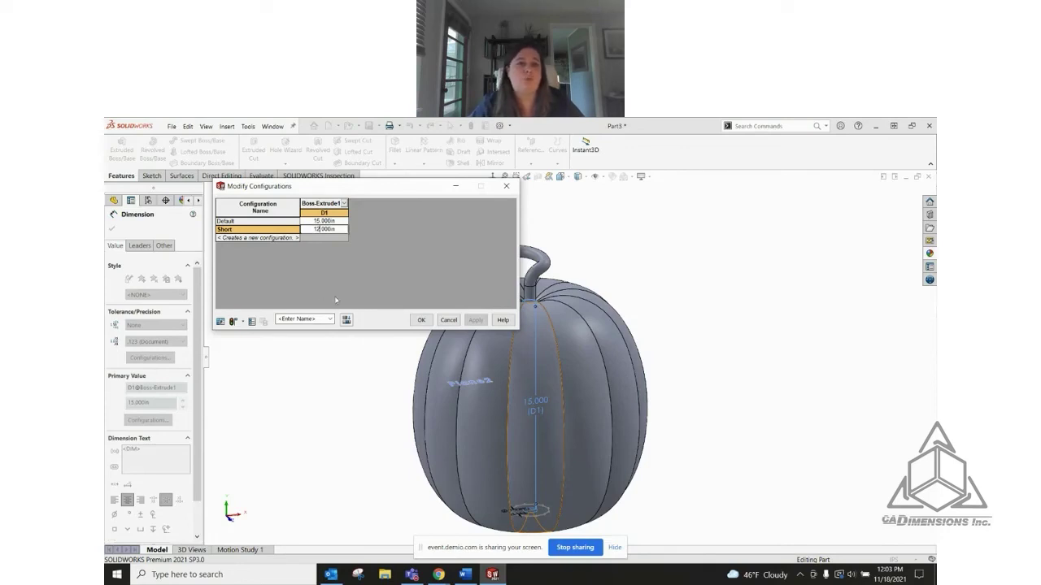
pyautogui.click(423, 321)
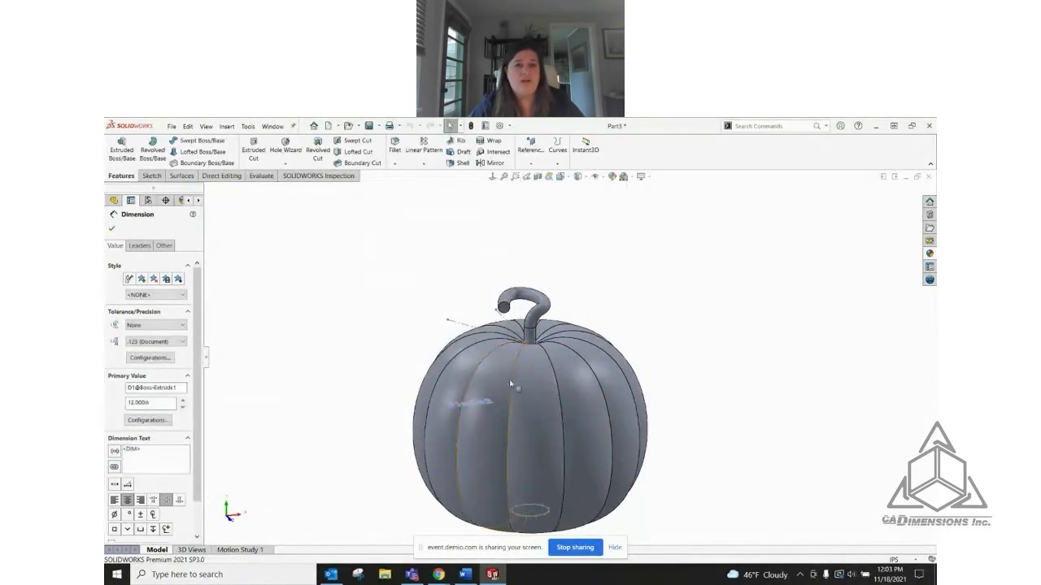
pyautogui.scroll(-3, 622, 476)
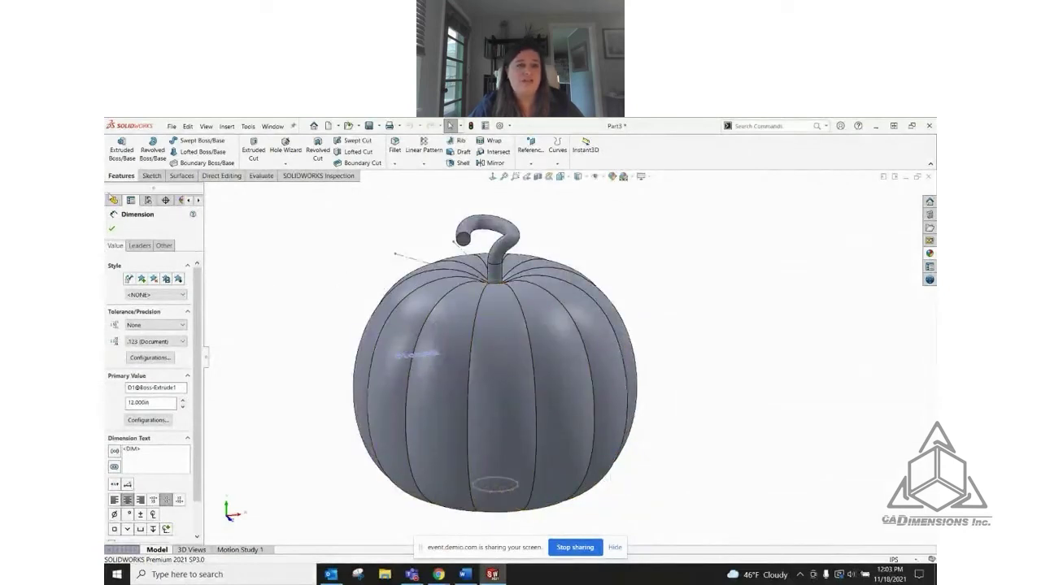
pyautogui.click(112, 228)
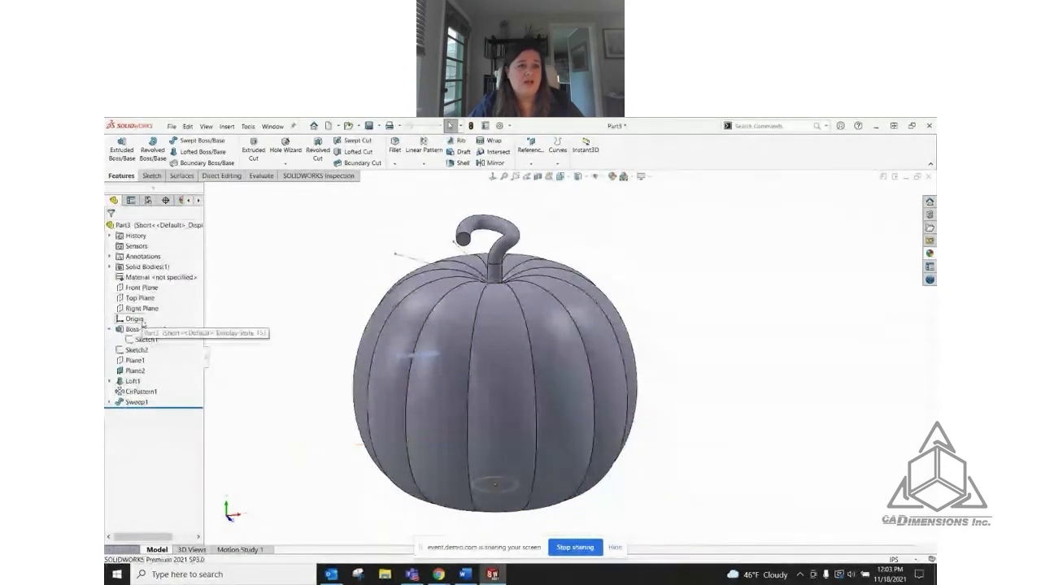
# Compare the pumpkin's Default and Short configurations by activating each in turn, leaving Short active
pyautogui.click(142, 329)
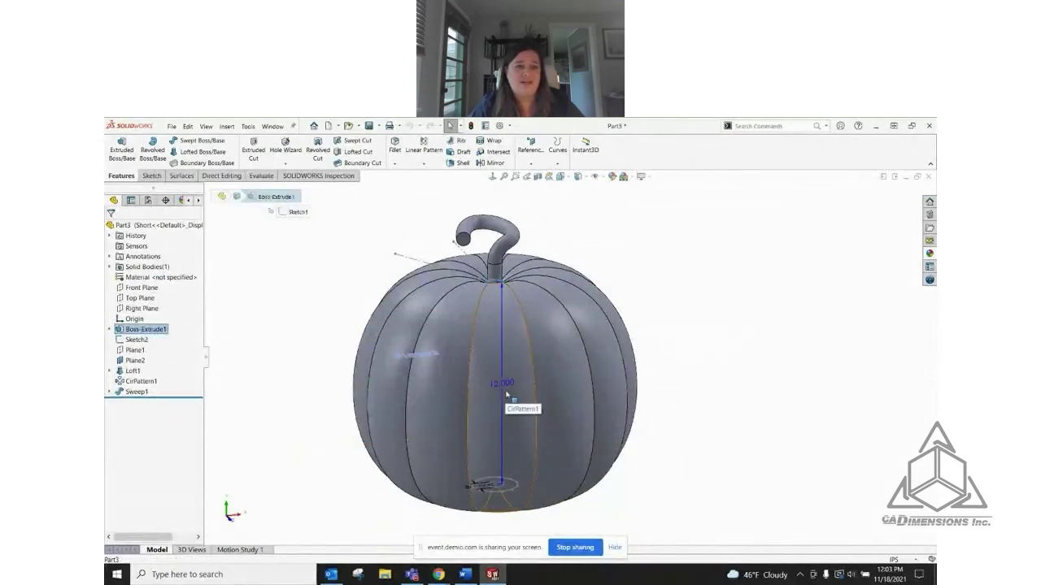
pyautogui.click(148, 200)
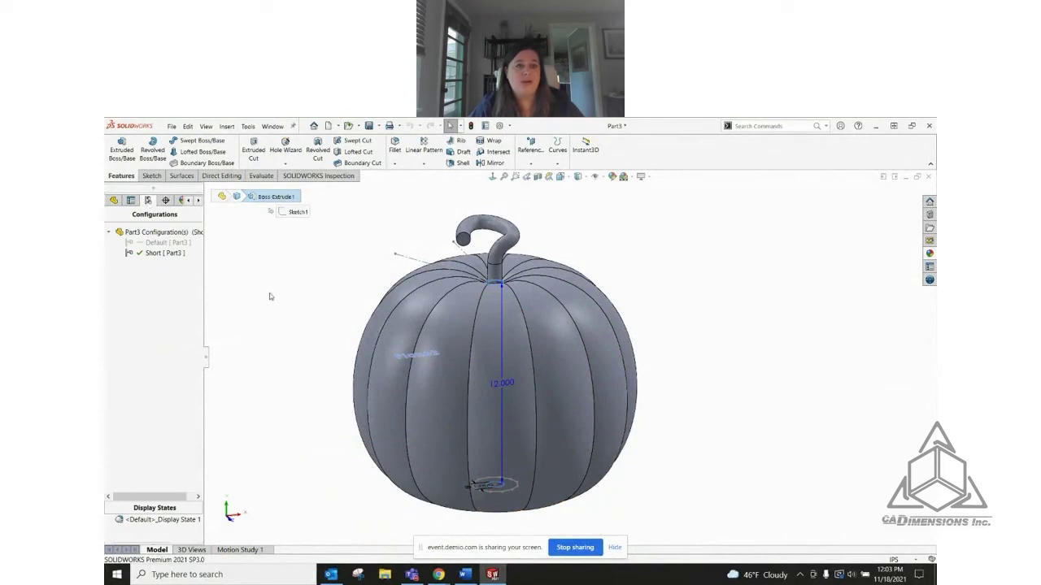
pyautogui.doubleClick(157, 243)
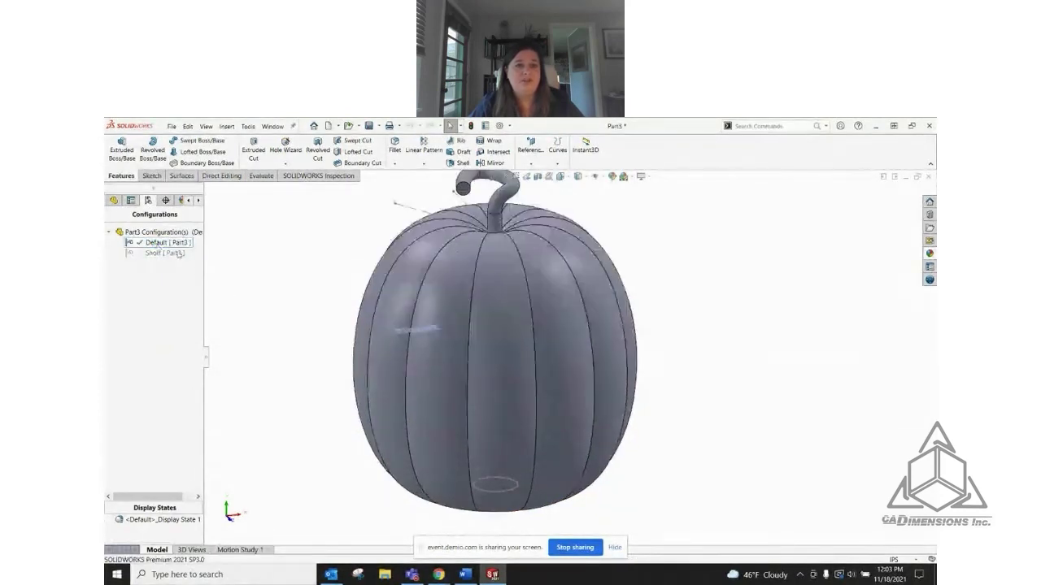
pyautogui.scroll(3, 585, 406)
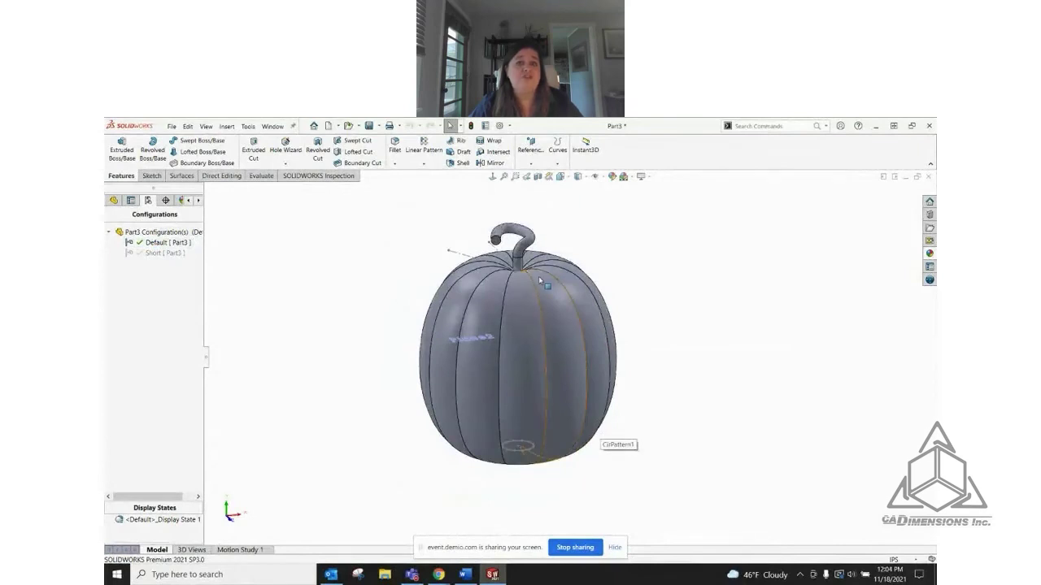
pyautogui.doubleClick(156, 254)
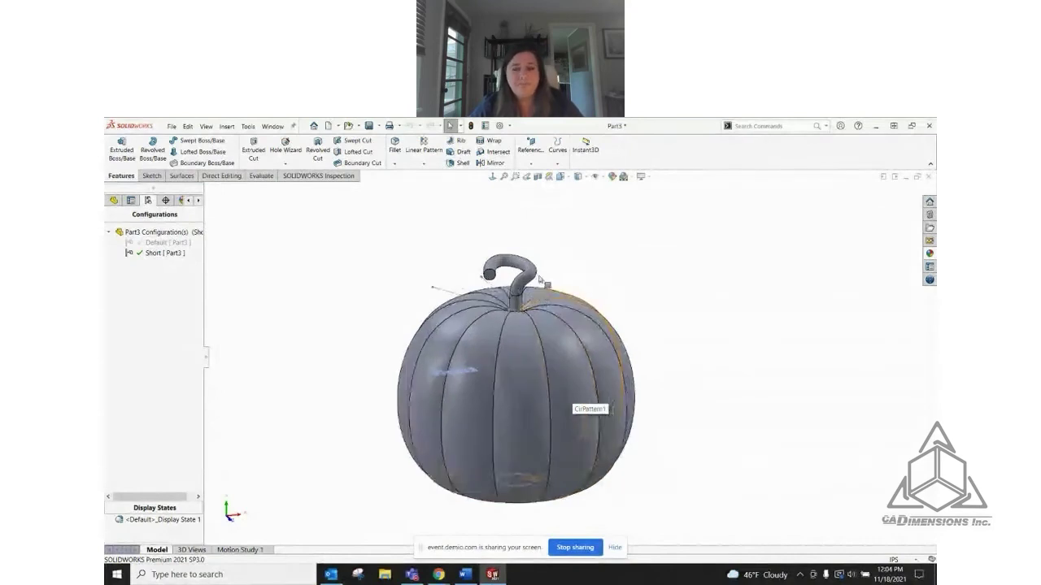
pyautogui.moveTo(536, 300); pyautogui.dragTo(473, 348, button='middle')
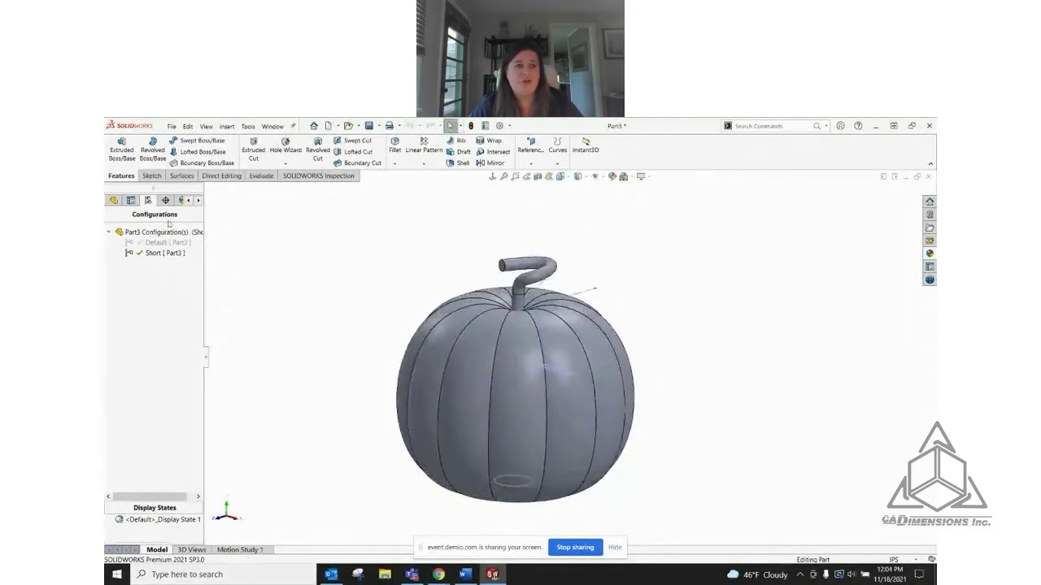
pyautogui.click(115, 201)
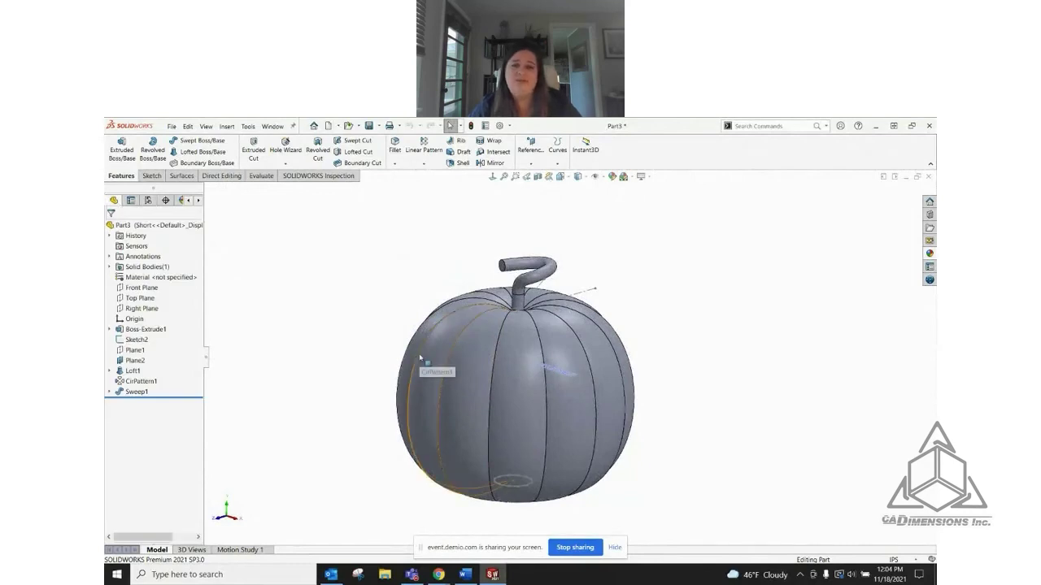
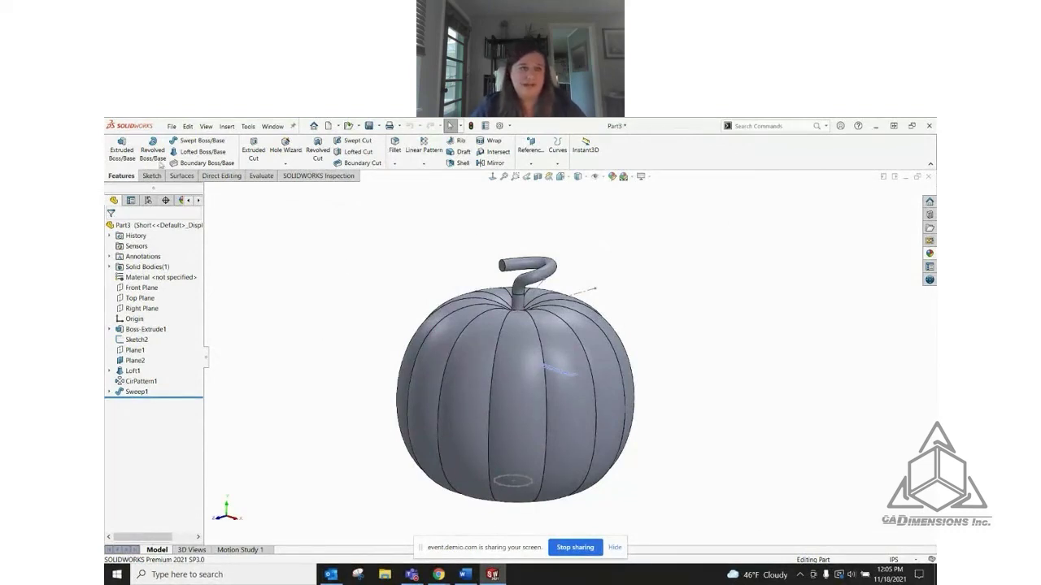
# Save the part under the file name Pumpkin in the SW Pumpkin folder
pyautogui.click(171, 126)
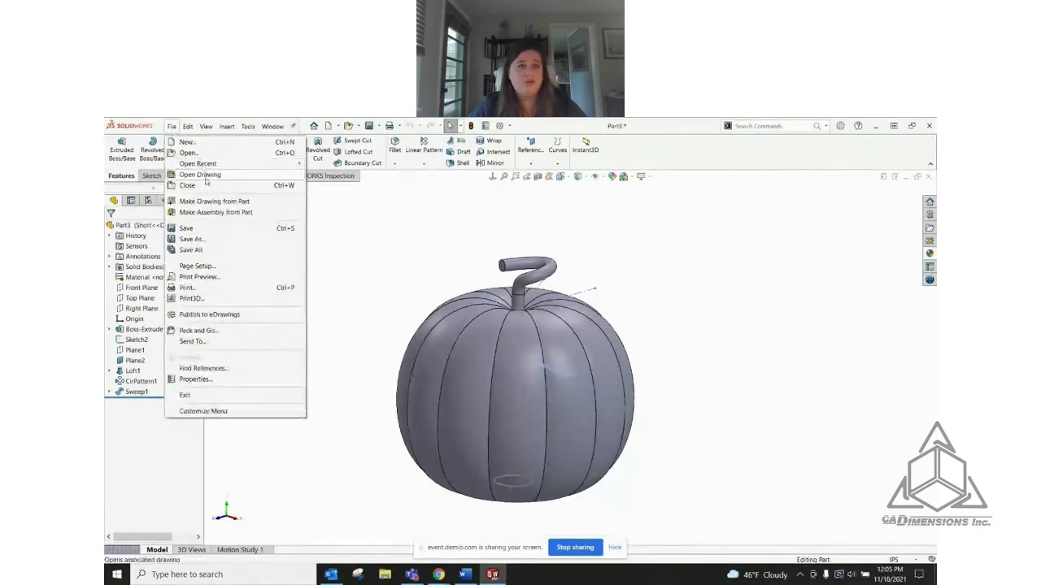
pyautogui.click(191, 239)
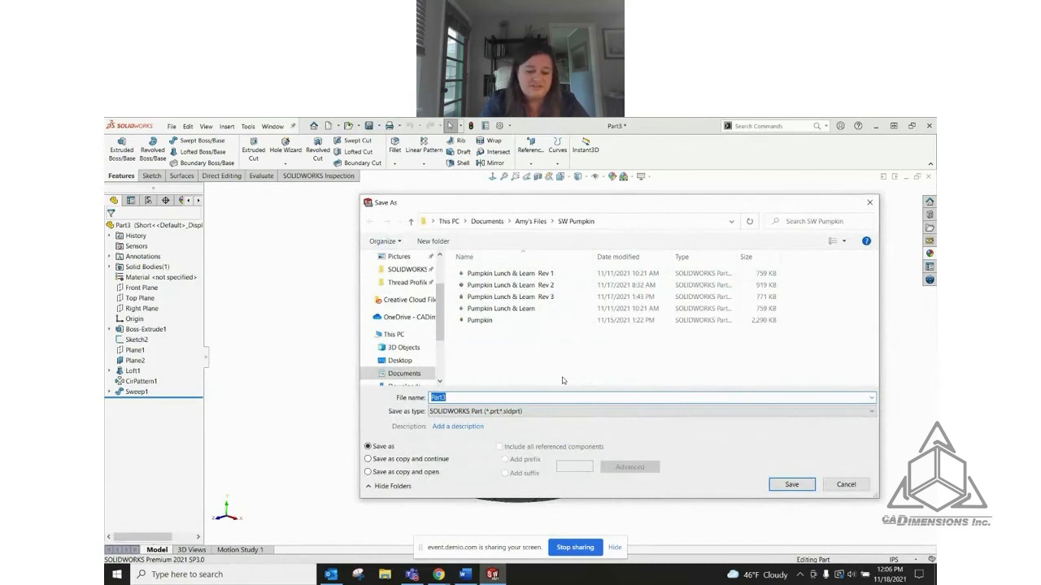
pyautogui.write('Pumpkin')
pyautogui.press('Return')
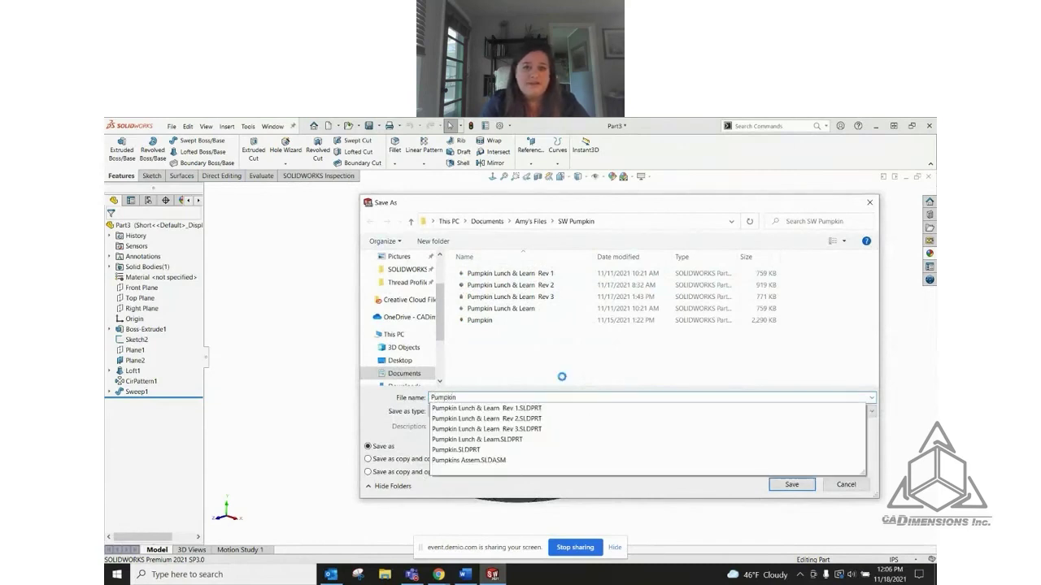
pyautogui.click(553, 349)
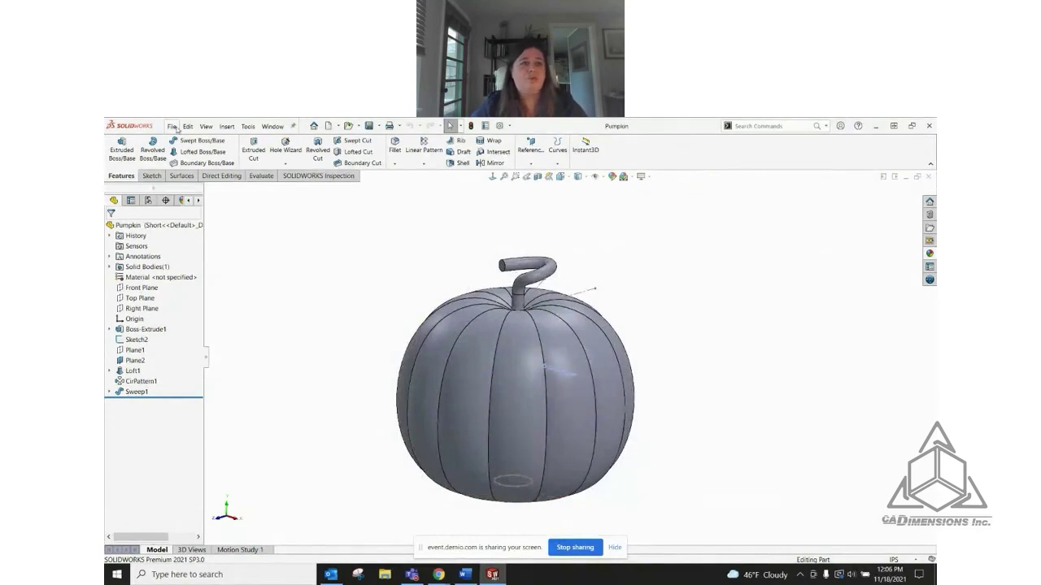
# Make a new assembly from the pumpkin part and place its Short configuration as the first component
pyautogui.click(171, 127)
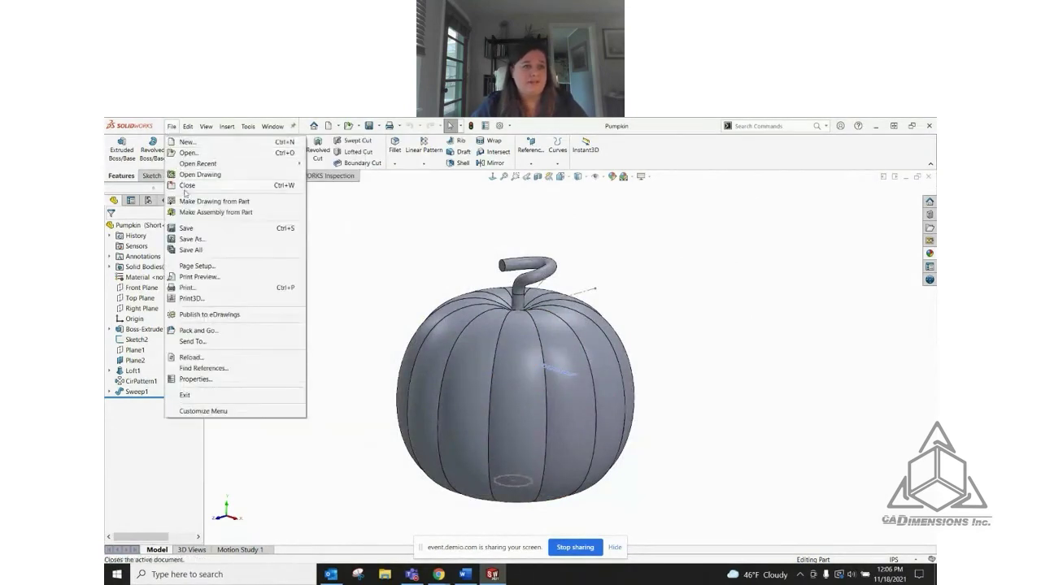
pyautogui.click(196, 212)
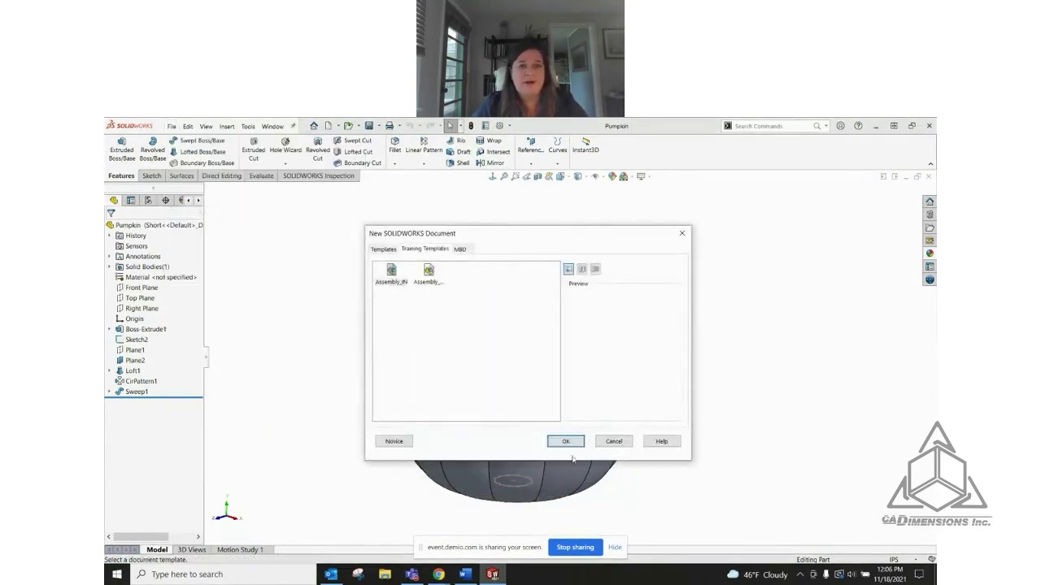
pyautogui.click(563, 441)
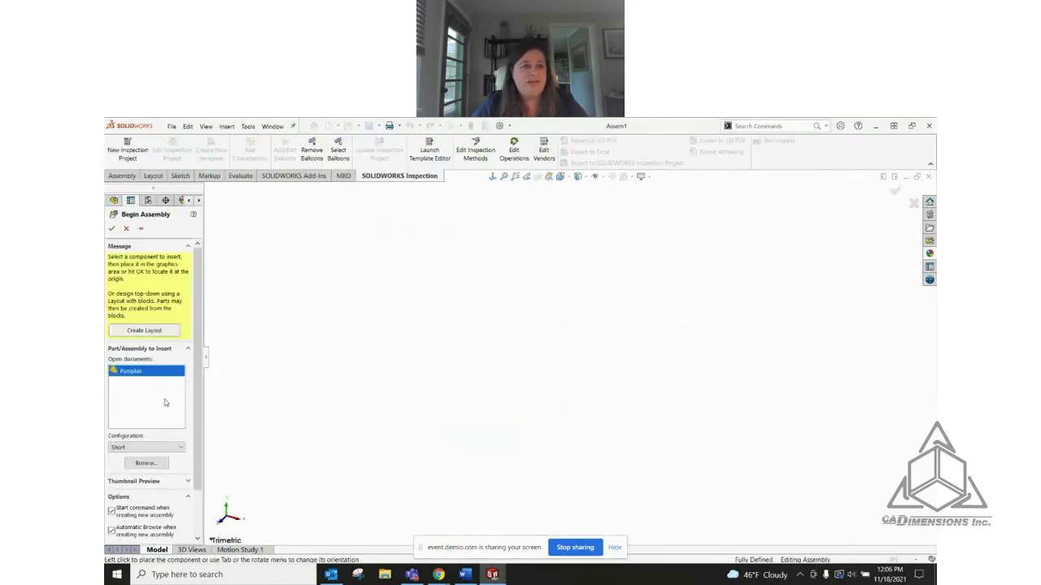
pyautogui.click(257, 285)
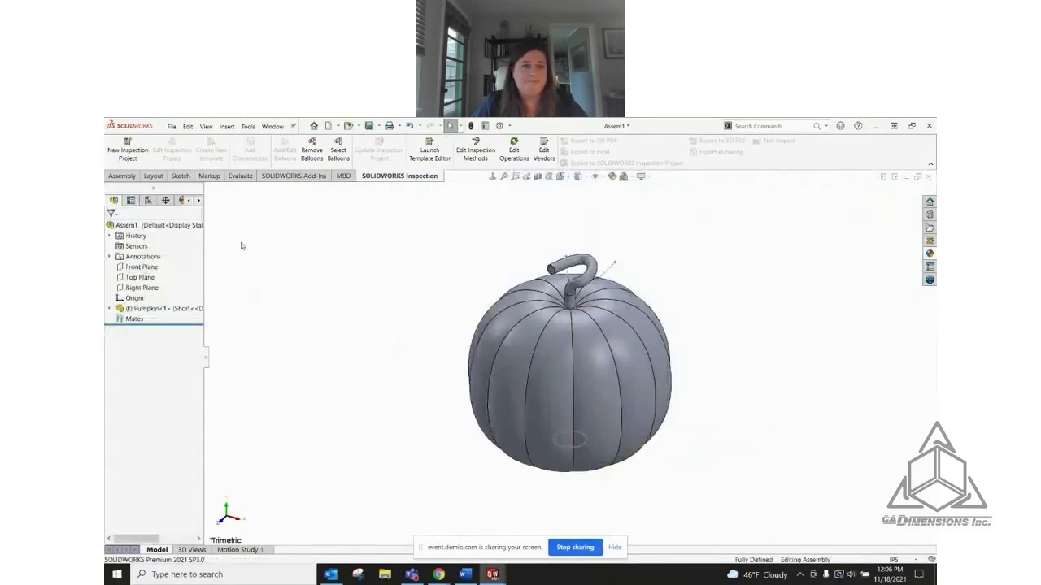
# Insert a second instance of the Short pumpkin into the assembly, placed beside the first one
pyautogui.click(122, 175)
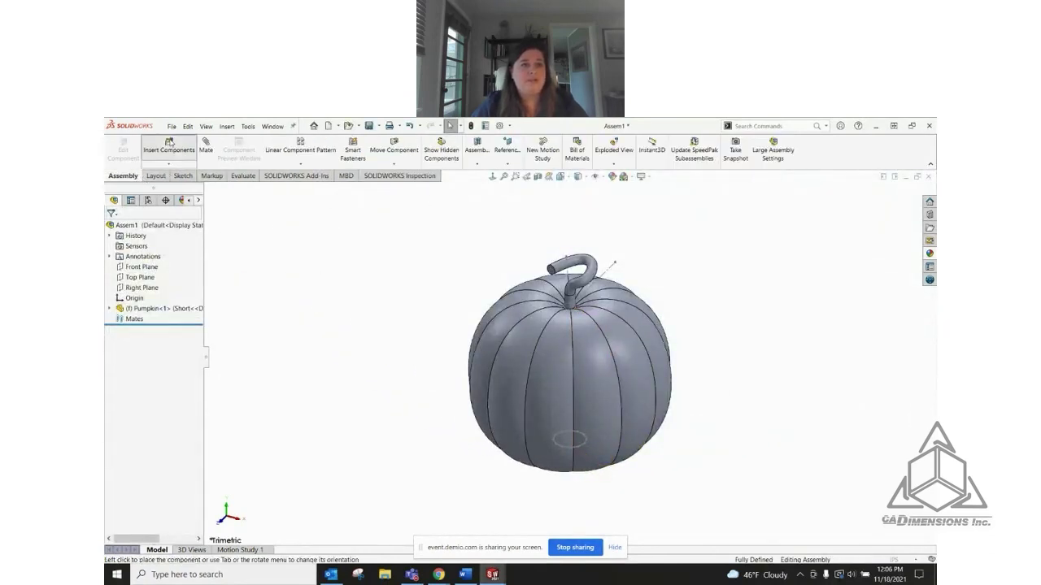
pyautogui.click(168, 150)
pyautogui.click(130, 356)
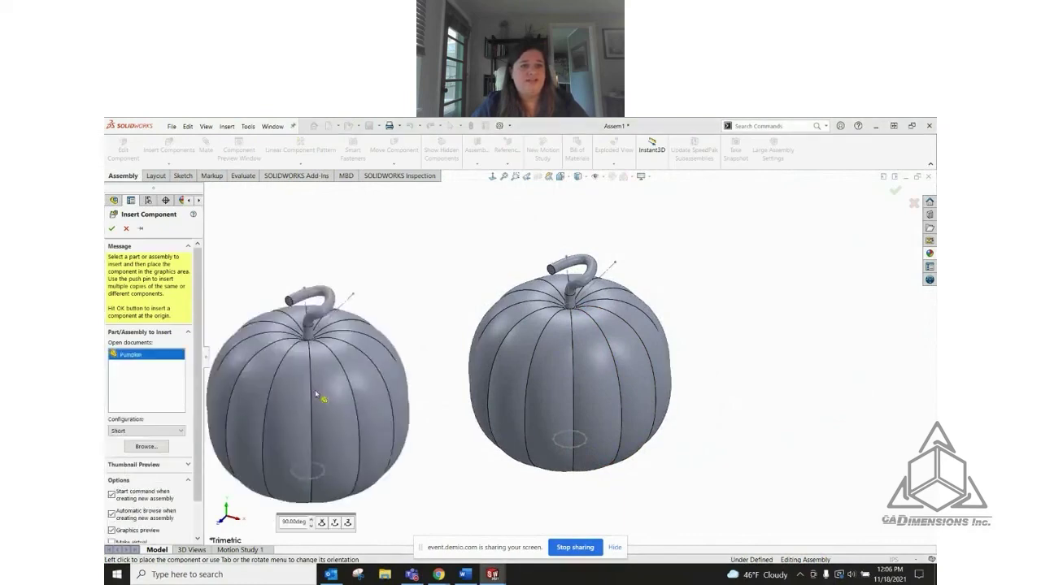
pyautogui.click(385, 385)
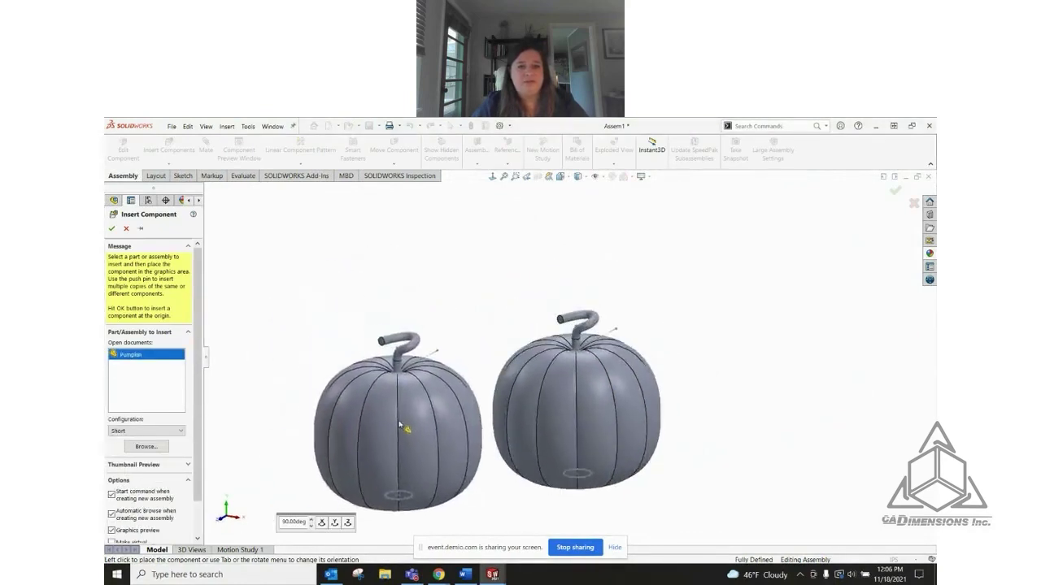
pyautogui.click(403, 431)
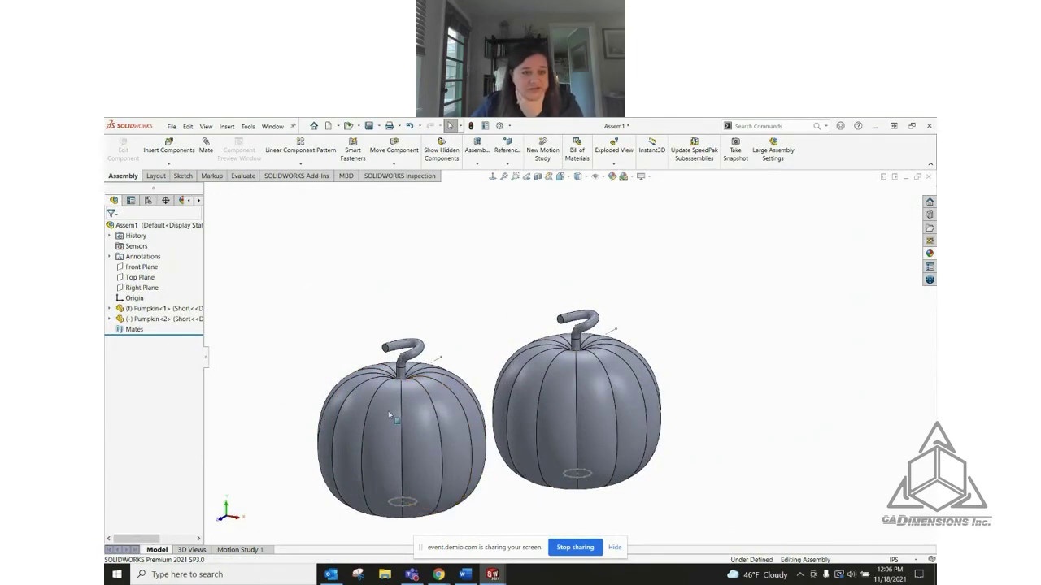
# Switch the second pumpkin component to the Default configuration
pyautogui.click(149, 319)
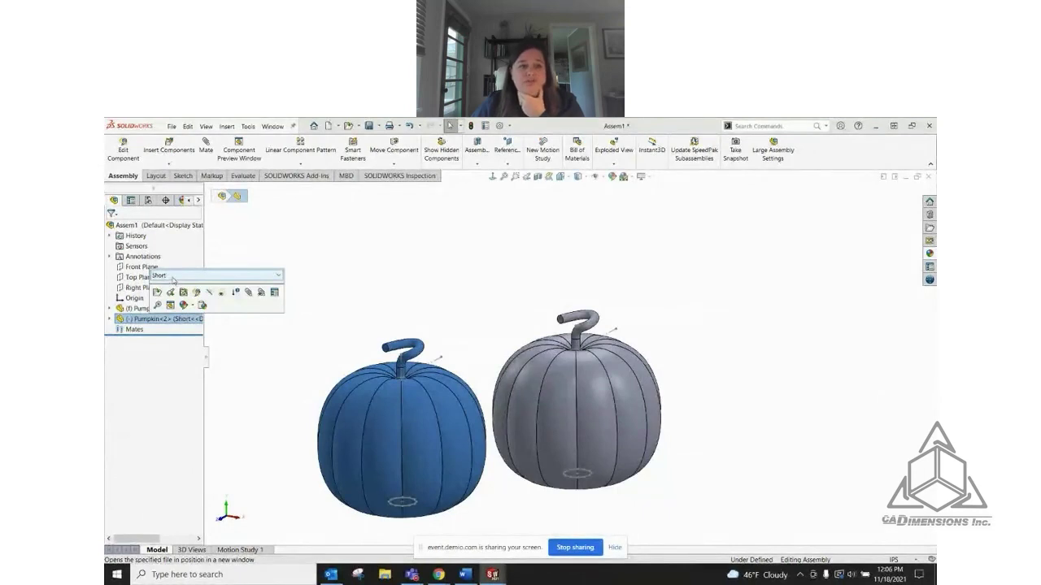
pyautogui.click(172, 278)
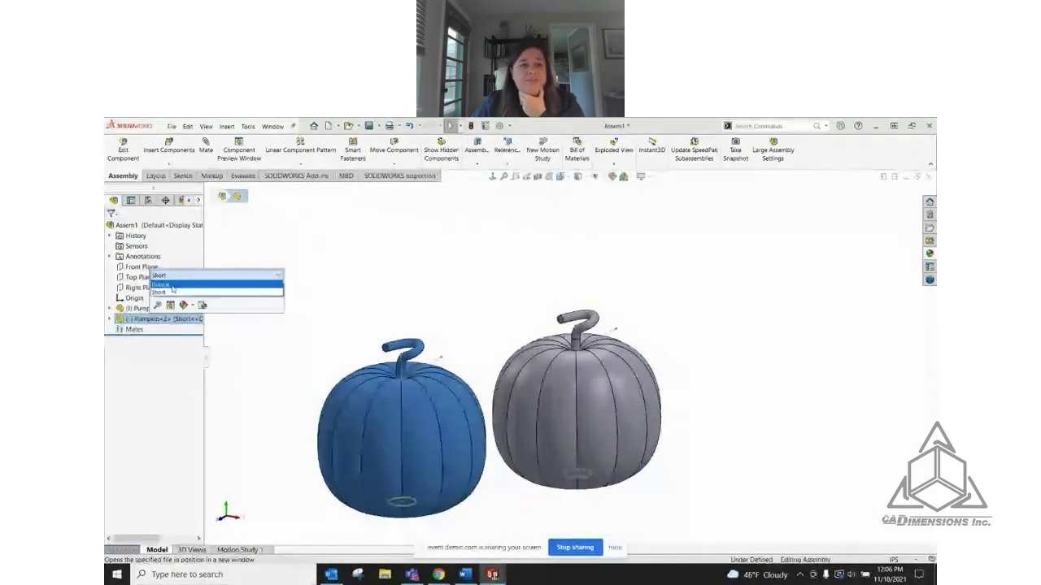
pyautogui.click(172, 284)
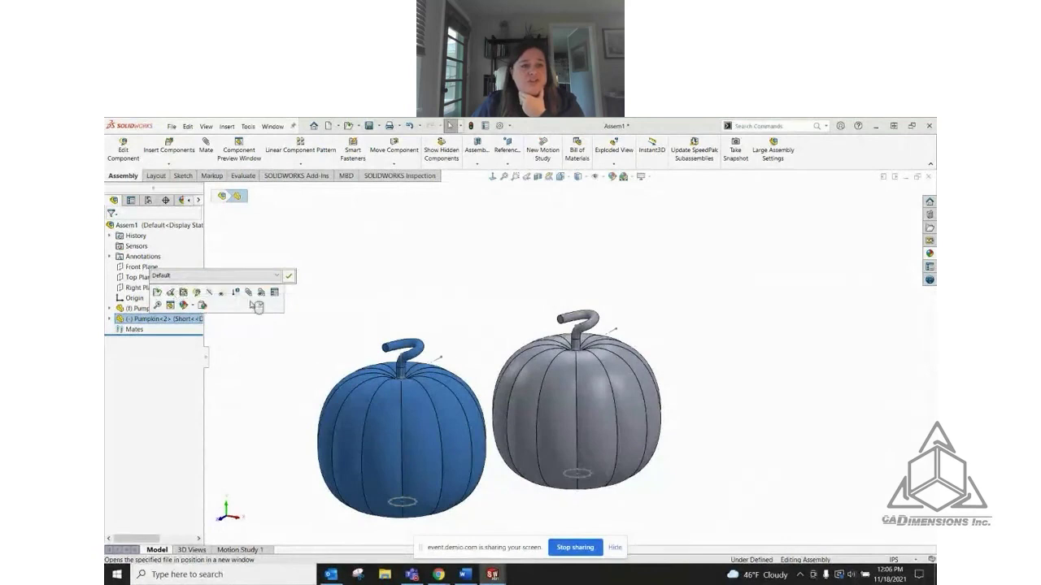
pyautogui.click(290, 278)
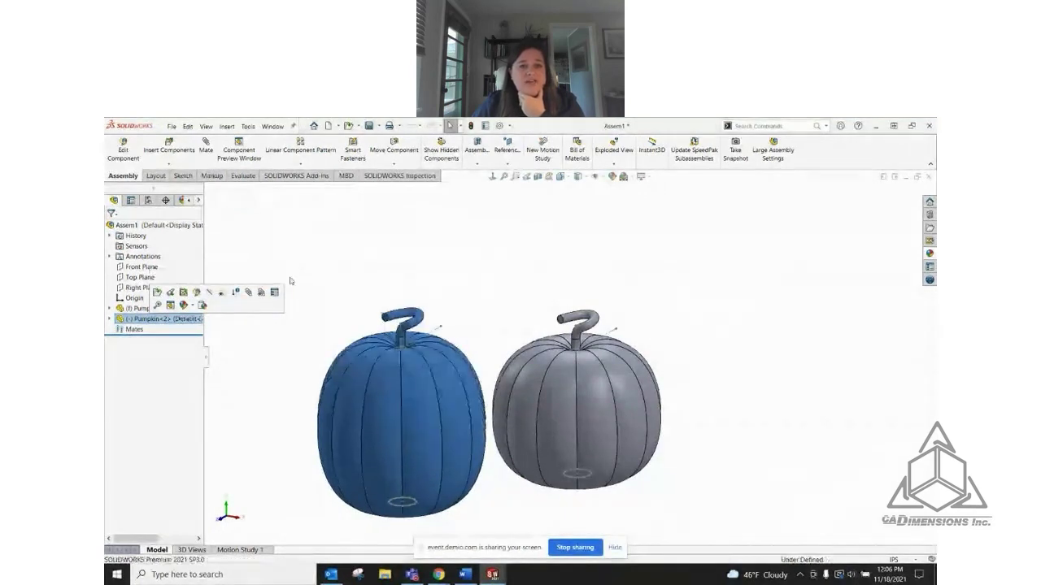
# Move the taller pumpkin freely beside the short one and view the pair from a lower angle
pyautogui.click(285, 344)
pyautogui.moveTo(400, 415)
pyautogui.mouseDown()
pyautogui.moveTo(410, 399)
pyautogui.moveTo(399, 408)
pyautogui.mouseUp()
pyautogui.press('Escape')
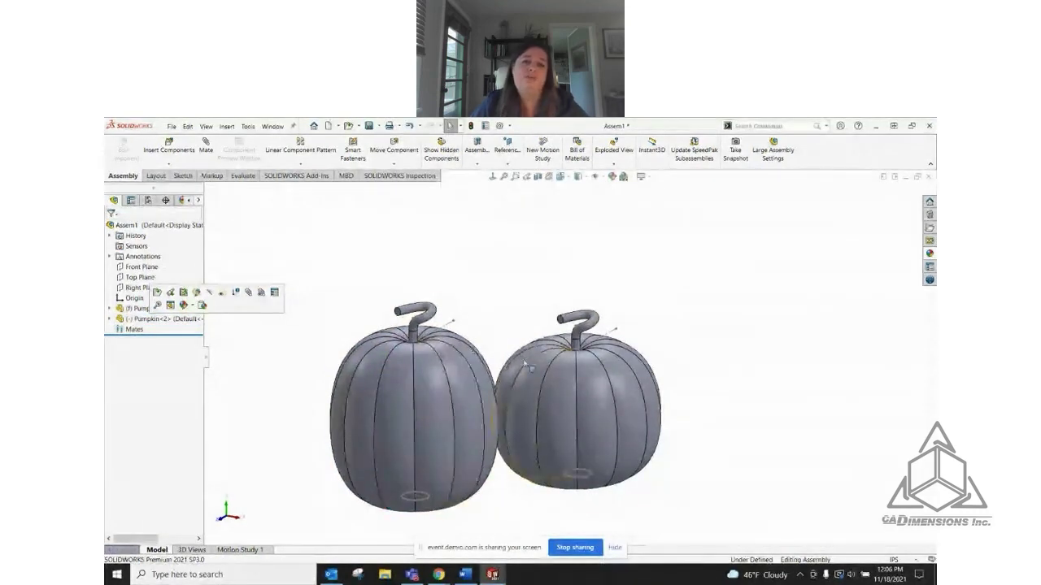
pyautogui.moveTo(455, 382); pyautogui.dragTo(416, 426, button='middle')
pyautogui.moveTo(415, 426); pyautogui.dragTo(403, 399)
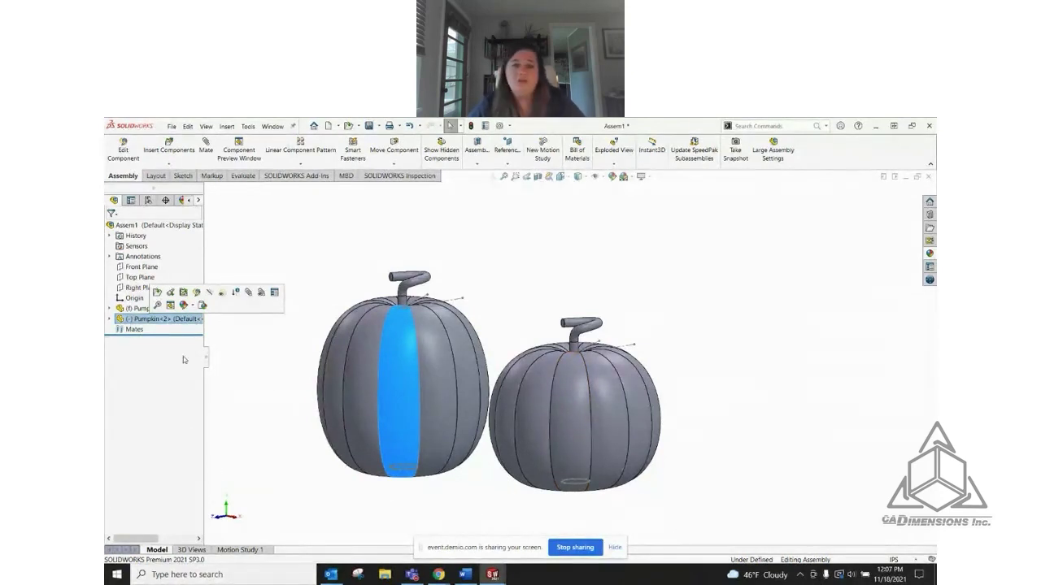
# Return to the Pumpkin part and roll the model back to just after the loft to examine the single segment
pyautogui.click(216, 411)
pyautogui.hotkey('ctrl', 'Tab')
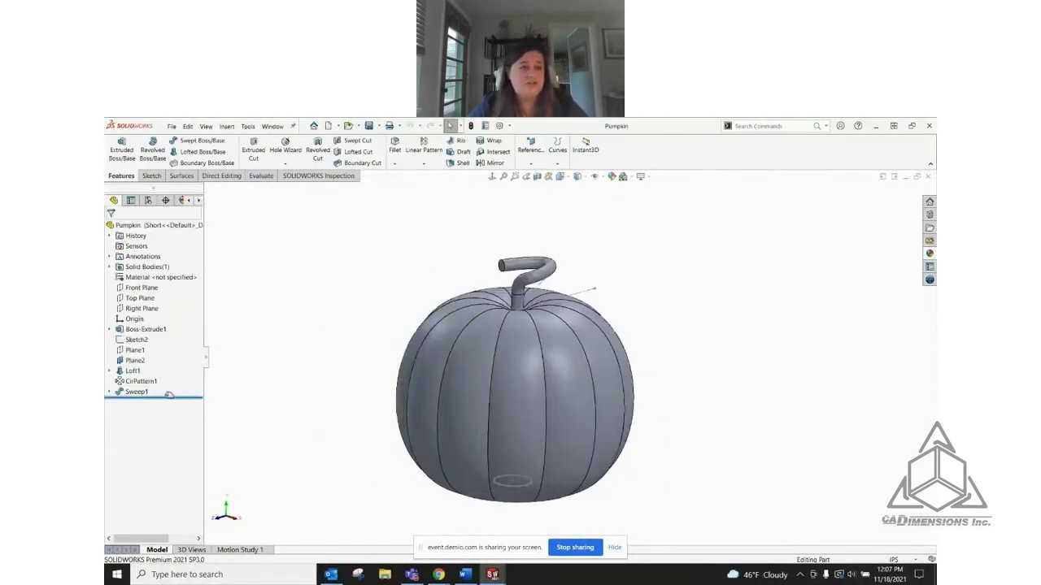
pyautogui.moveTo(168, 396); pyautogui.dragTo(161, 374)
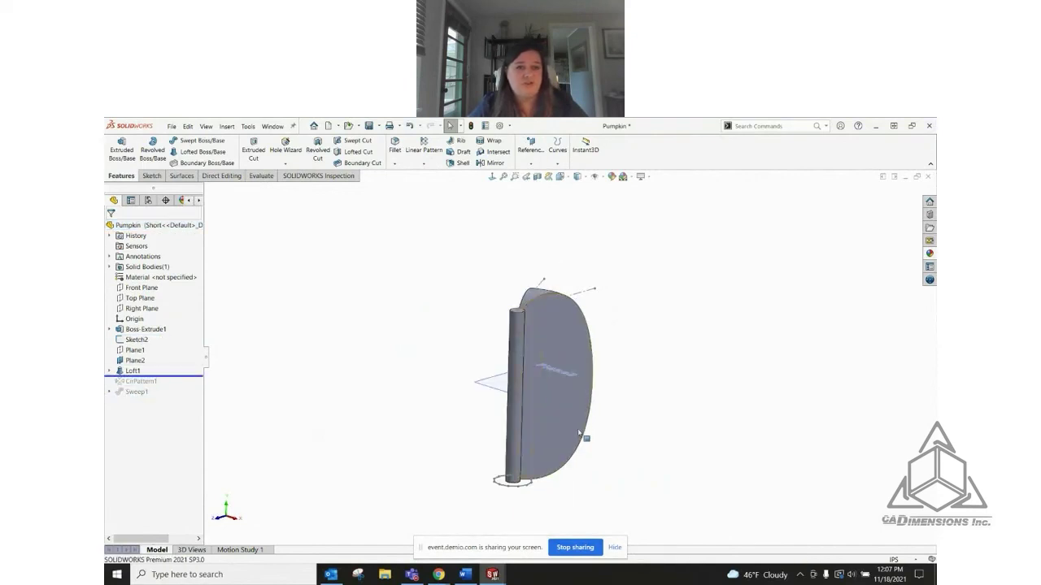
pyautogui.scroll(-2, 569, 362)
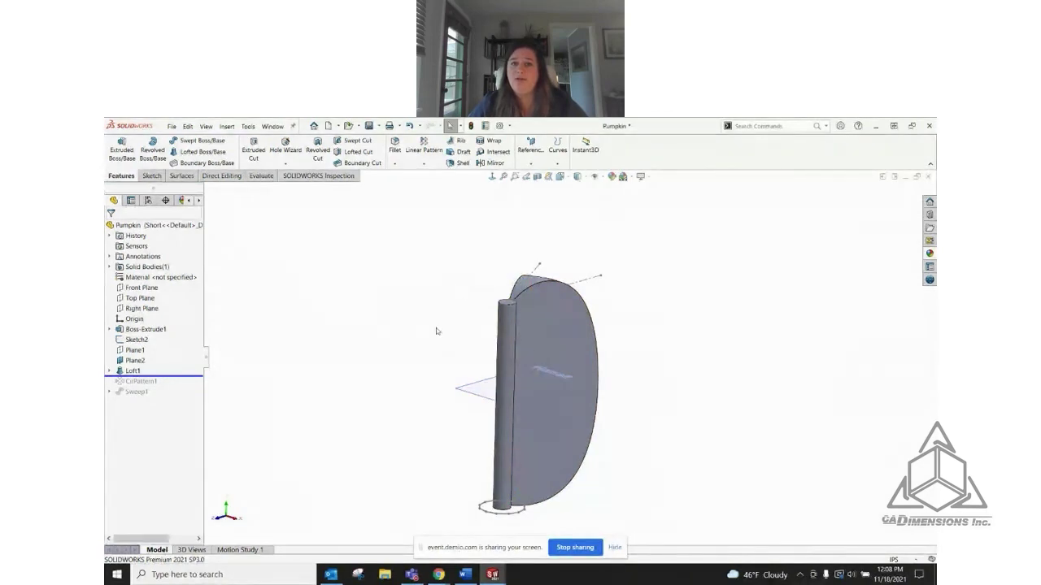
pyautogui.moveTo(436, 327); pyautogui.dragTo(576, 474, button='middle')
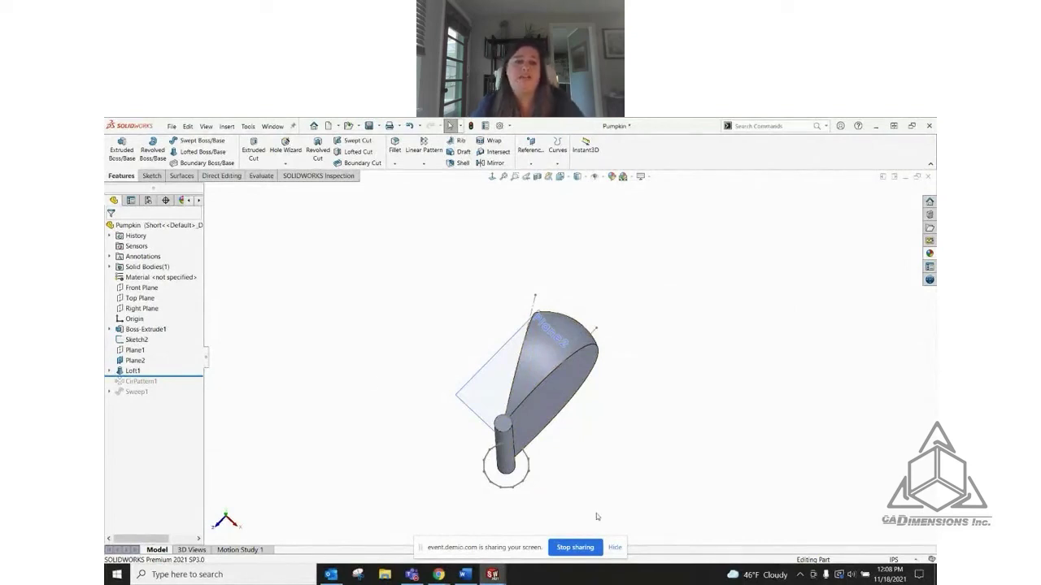
# Roll the model forward through the circular pattern and the stem sweep, inspecting the pumpkin's shape at each stage
pyautogui.moveTo(171, 374); pyautogui.dragTo(171, 387)
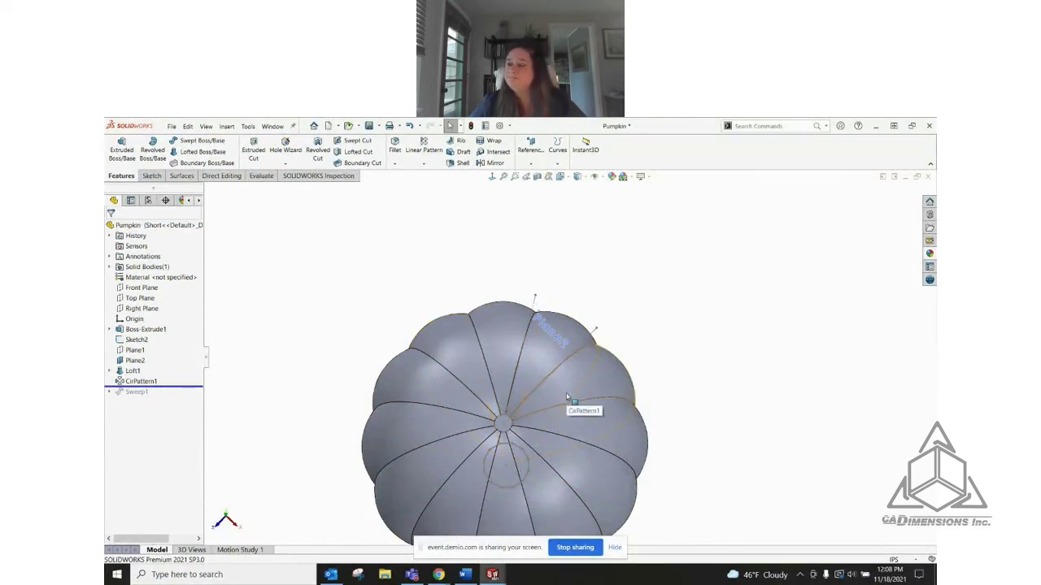
pyautogui.press('Down')
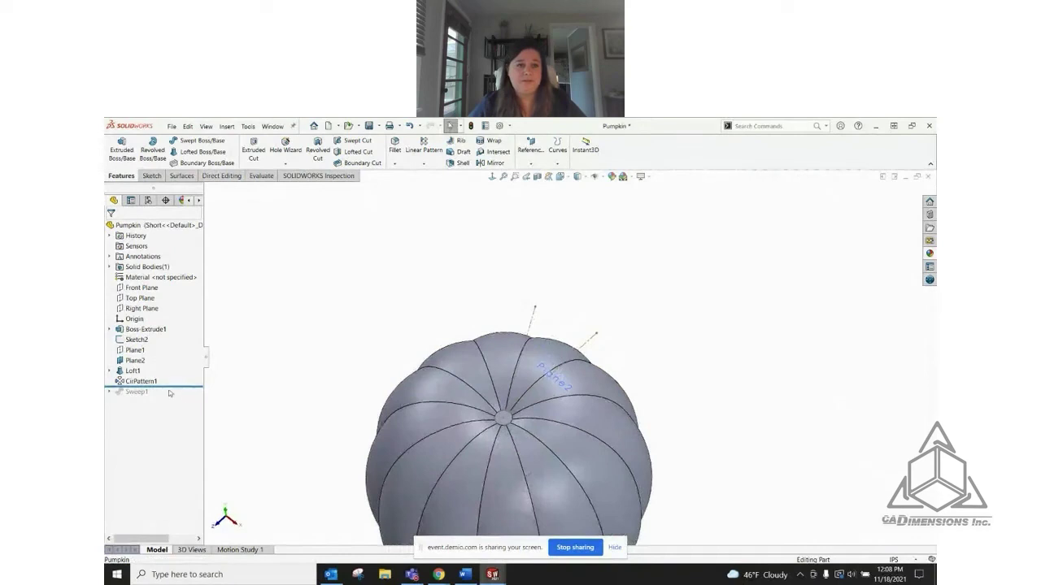
pyautogui.moveTo(170, 392); pyautogui.dragTo(170, 398)
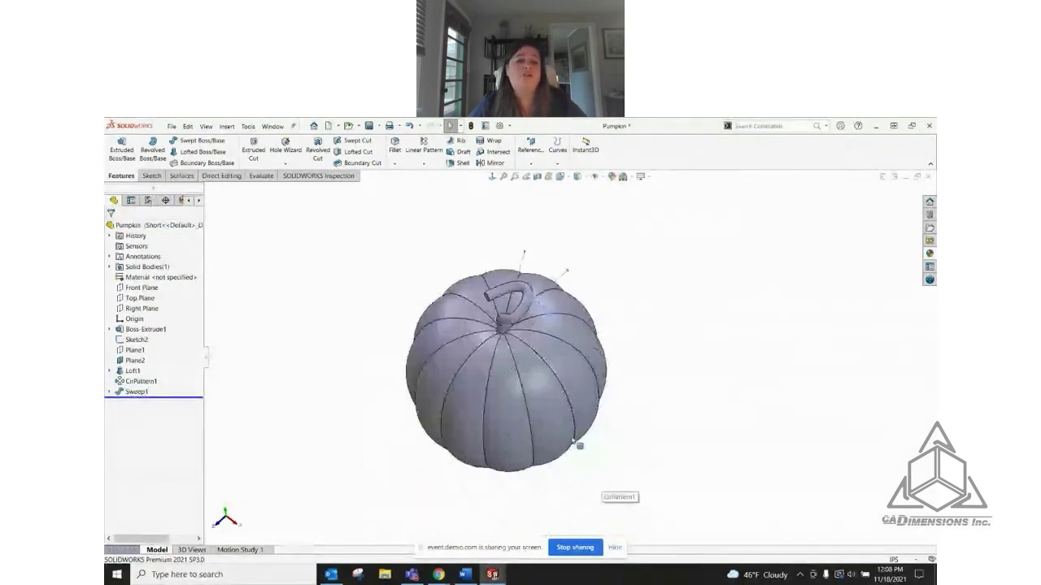
pyautogui.scroll(-3, 552, 395)
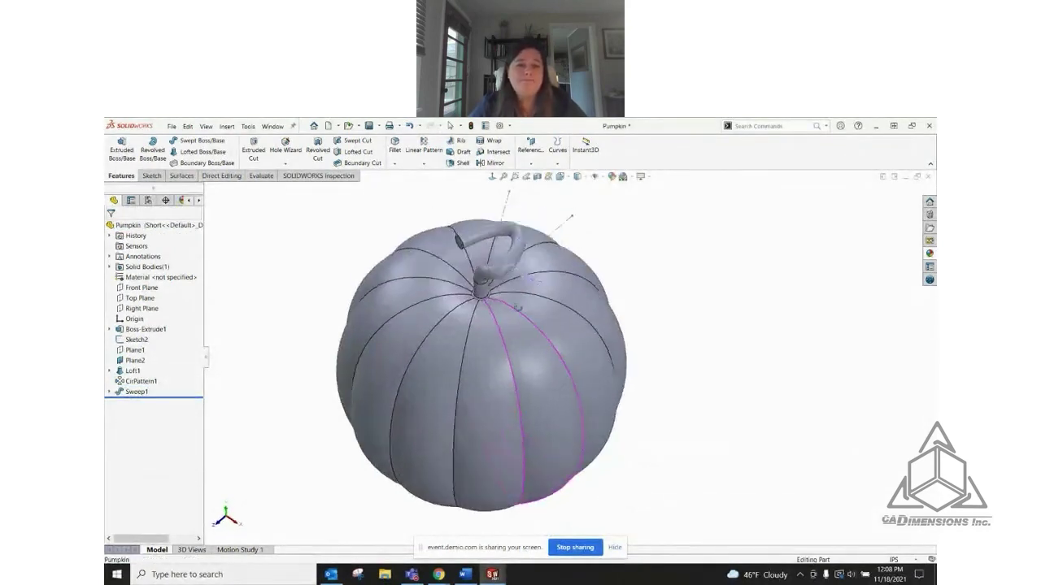
pyautogui.press('Up')
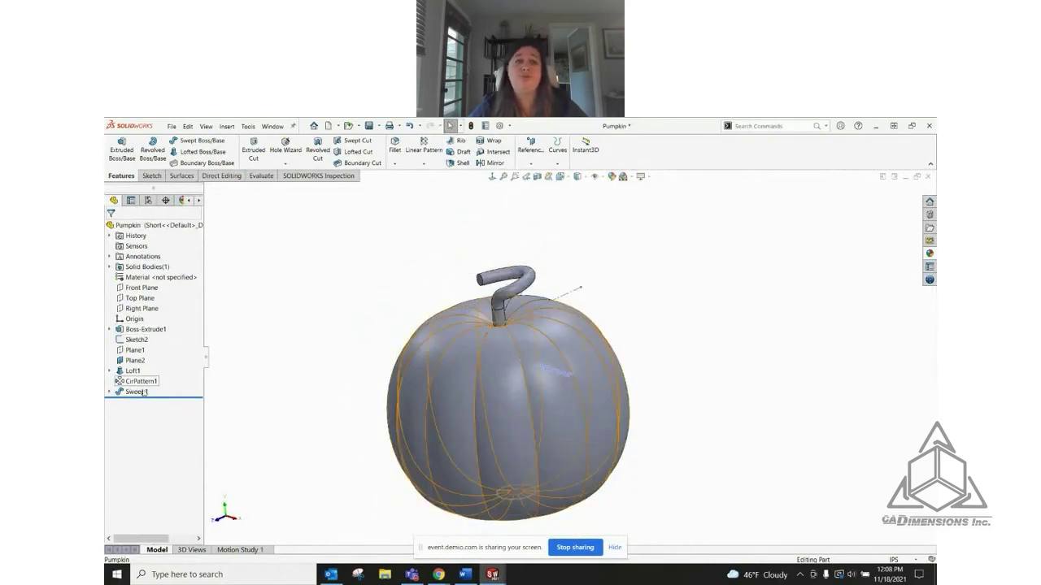
pyautogui.scroll(-2, 517, 481)
pyautogui.scroll(2, 518, 480)
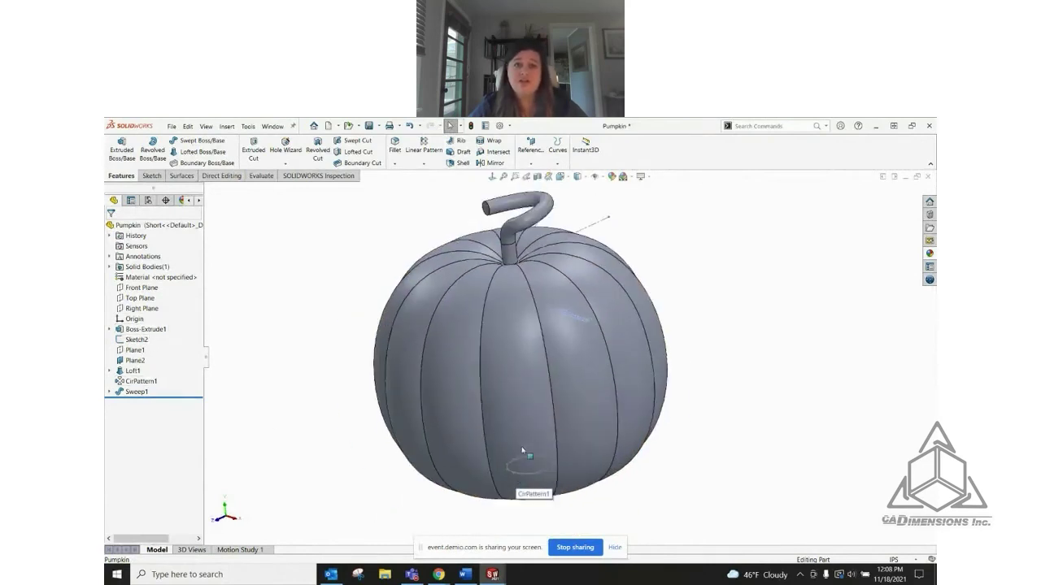